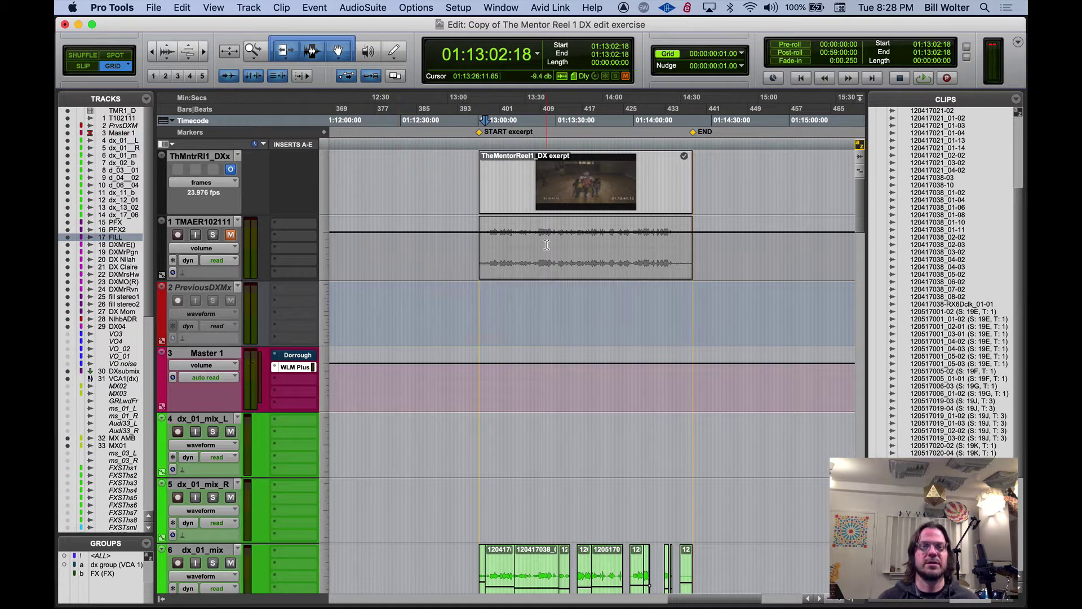
Look over the reference, mix, boom and lav tracks to see how the dialogue clips are laid out
scroll(568, 208, "down", 3)
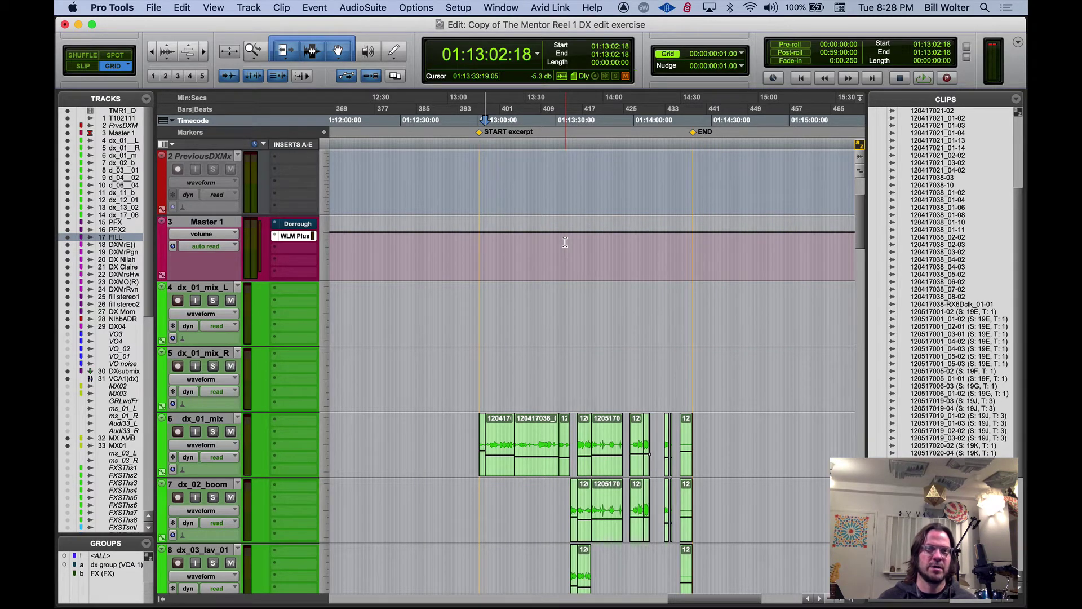
scroll(564, 242, "down", 3)
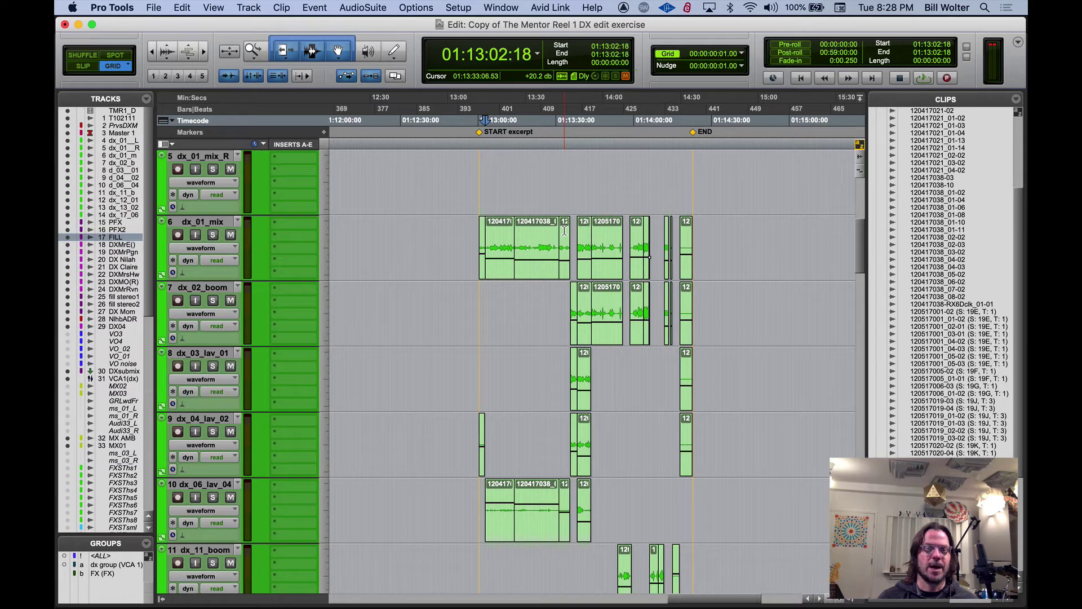
scroll(565, 230, "down", 5)
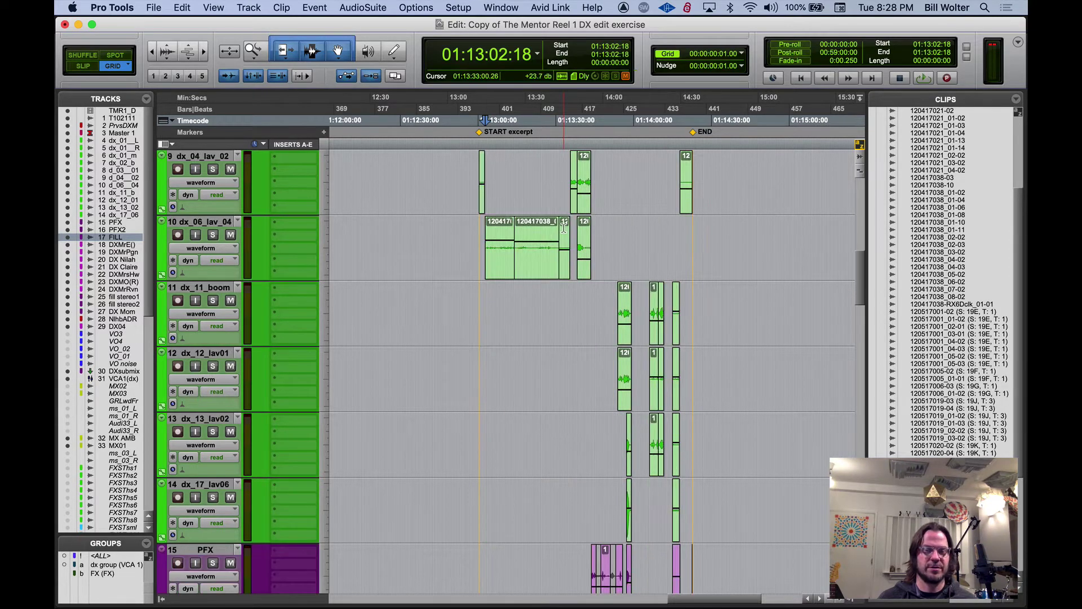
scroll(563, 228, "up", 3)
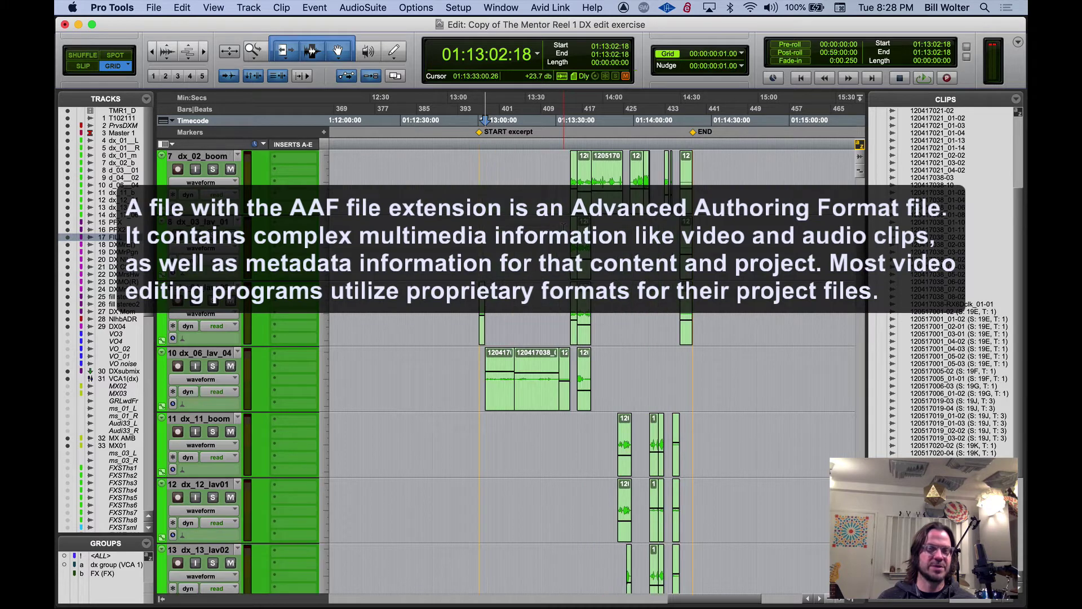
scroll(527, 237, "up", 6)
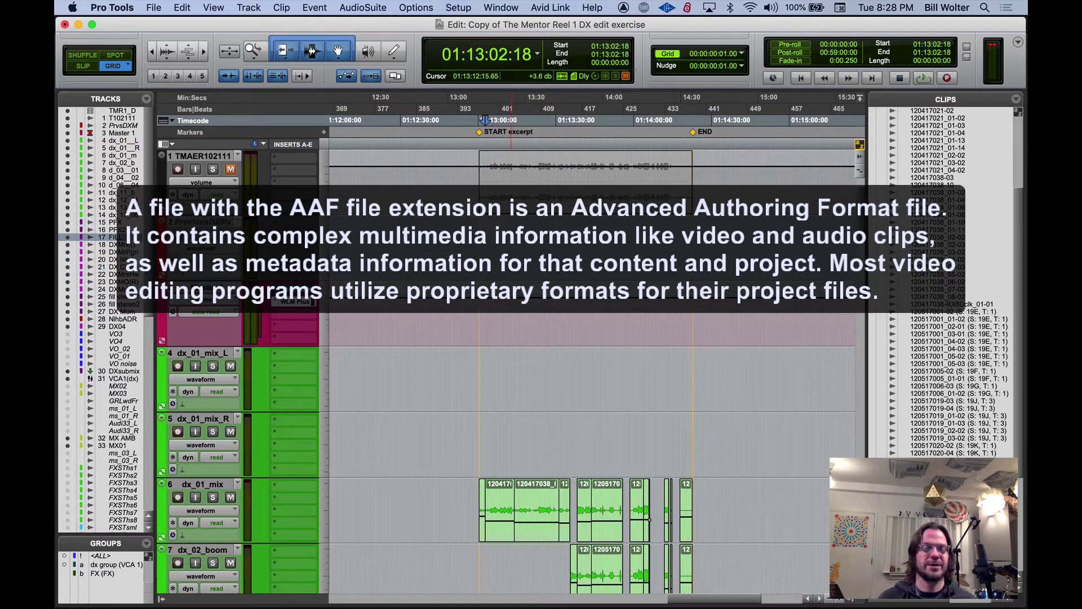
scroll(471, 354, "down", 3)
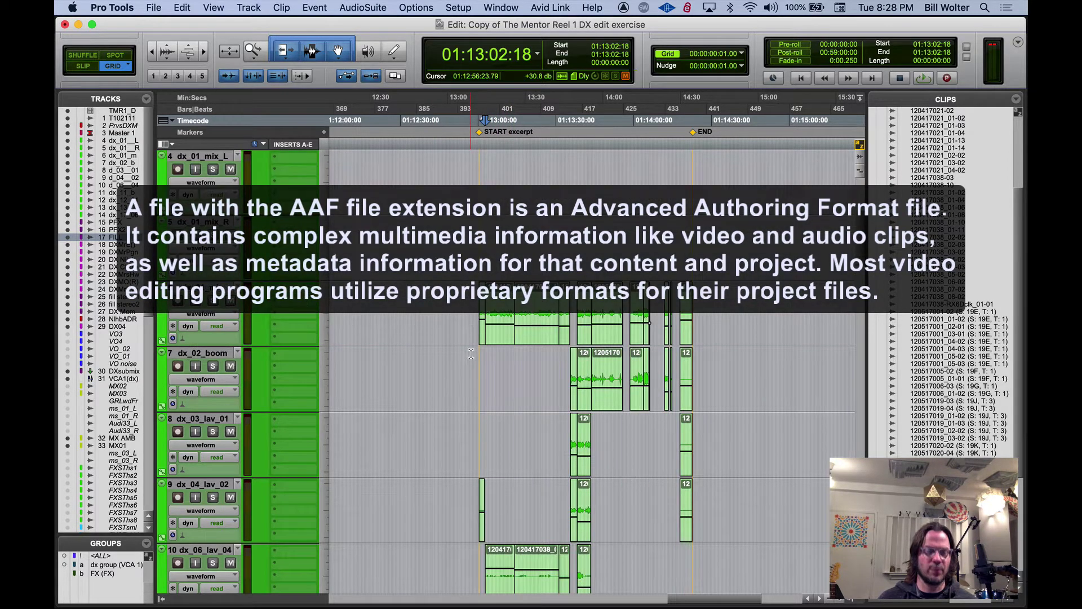
Check where the excerpt sits within the timeline of the whole reel
key("r")
key("r")
key("r")
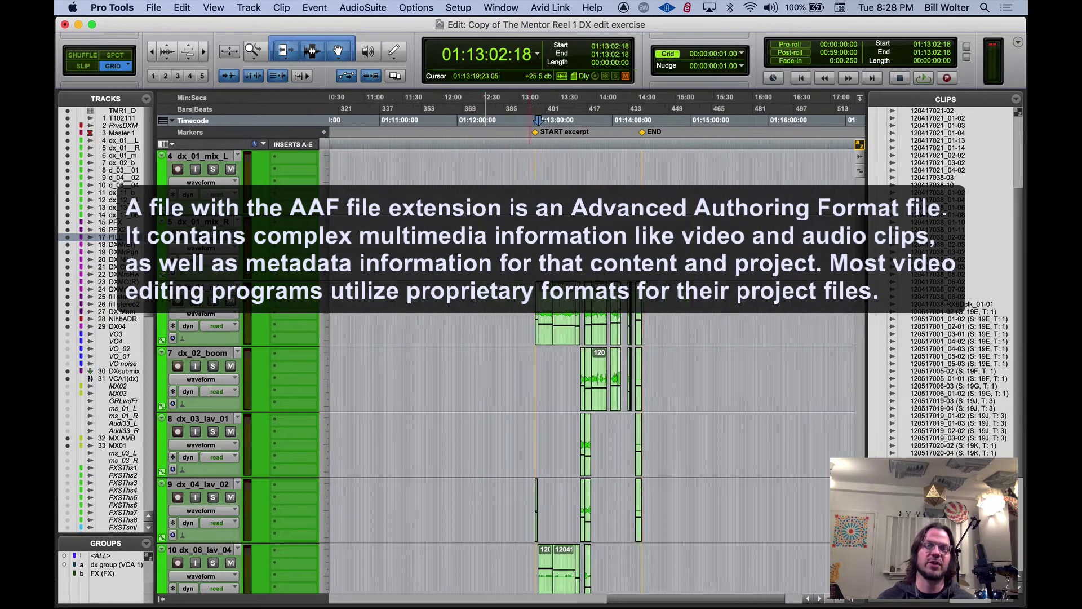
key("r")
key("r")
key("r")
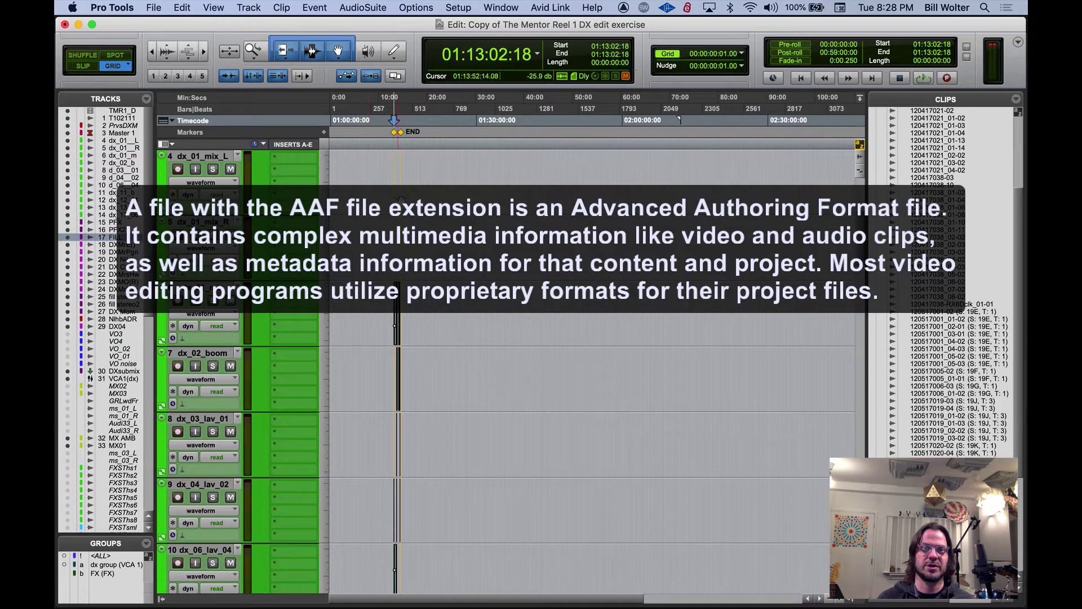
key("t")
key("t")
key("t")
key("t")
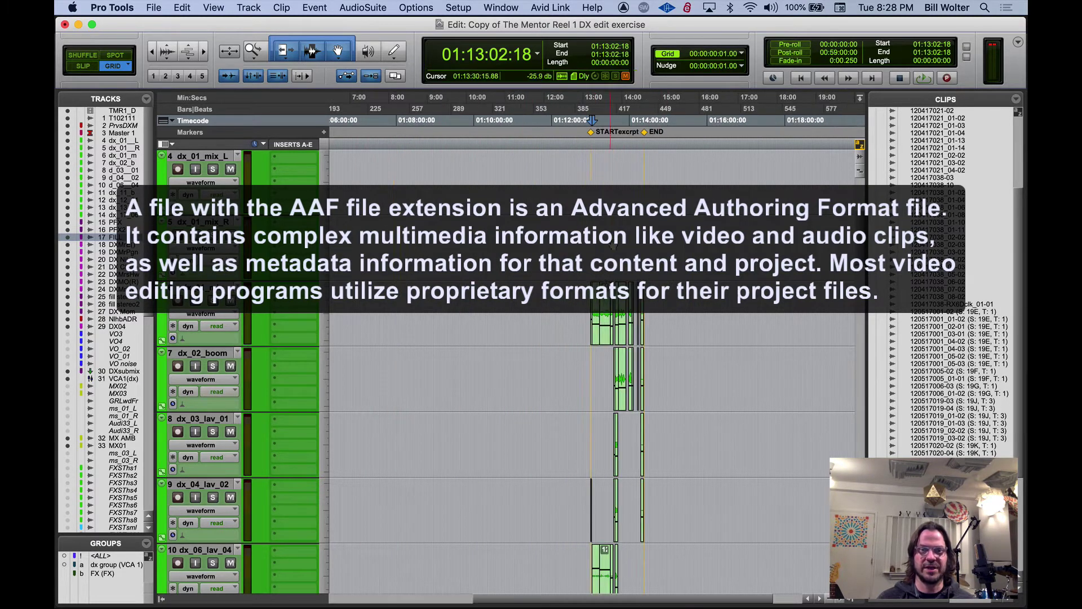
Compare the video's burned-in timecode with the Big Counter from 01:13:19:04, closing both windows when finished
left_click(603, 170)
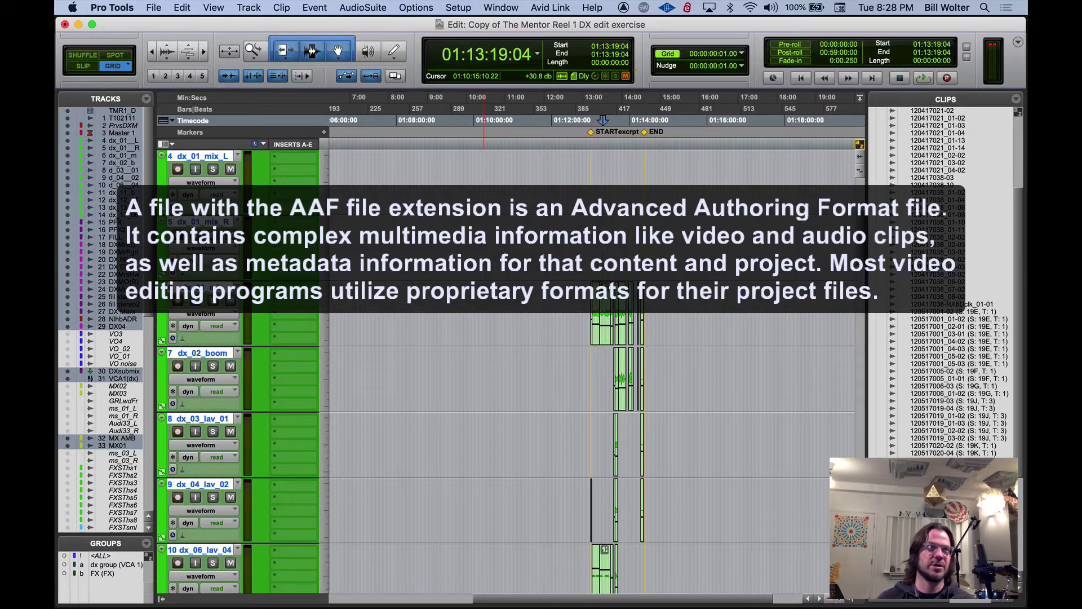
left_click_drag(564, 23, 531, 81)
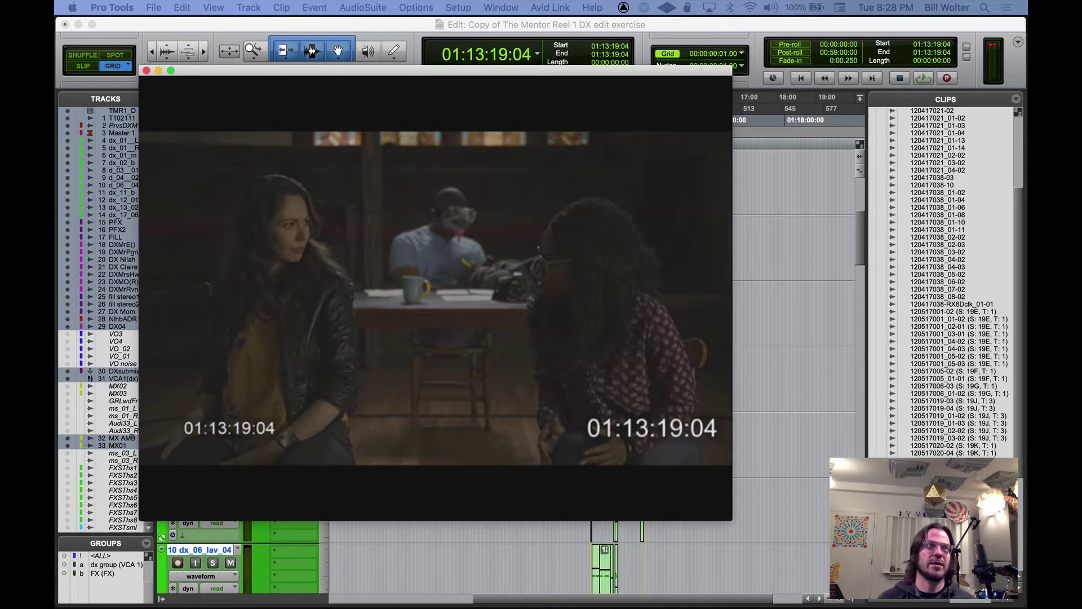
key("super+KP_3")
left_click_drag(843, 101, 671, 287)
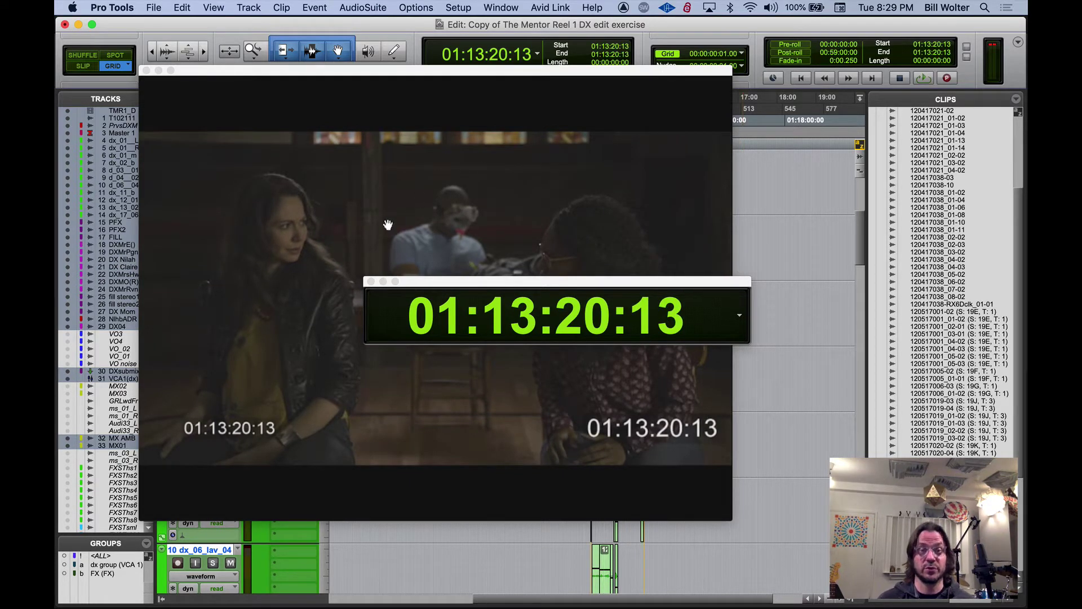
left_click(371, 282)
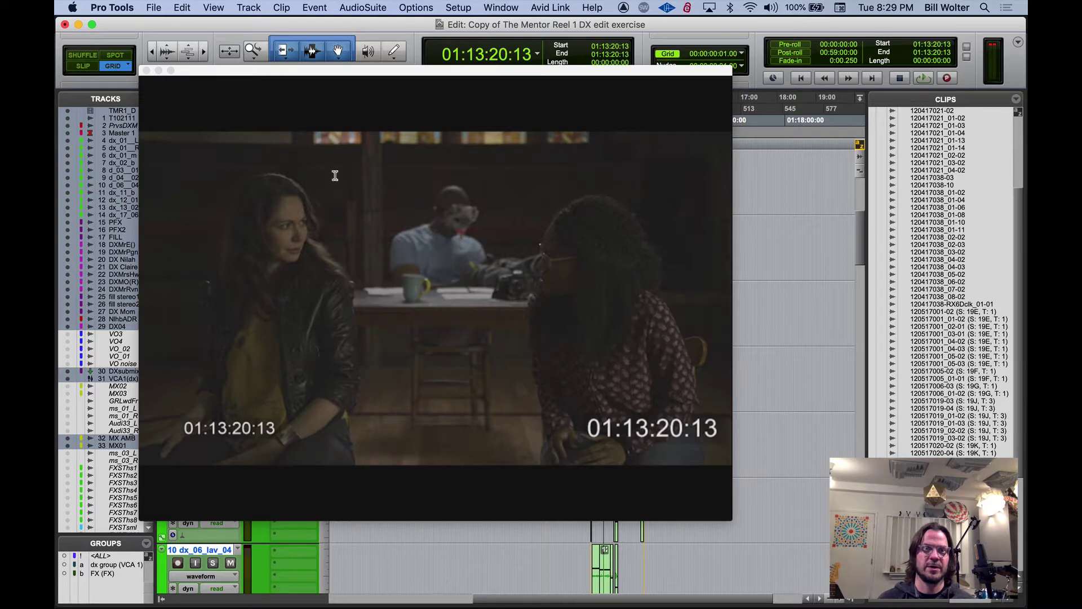
left_click(159, 70)
Clear the selection of all tracks and select dx_02_boom, followed by dx_03_lav_01
scroll(197, 206, "up", 5)
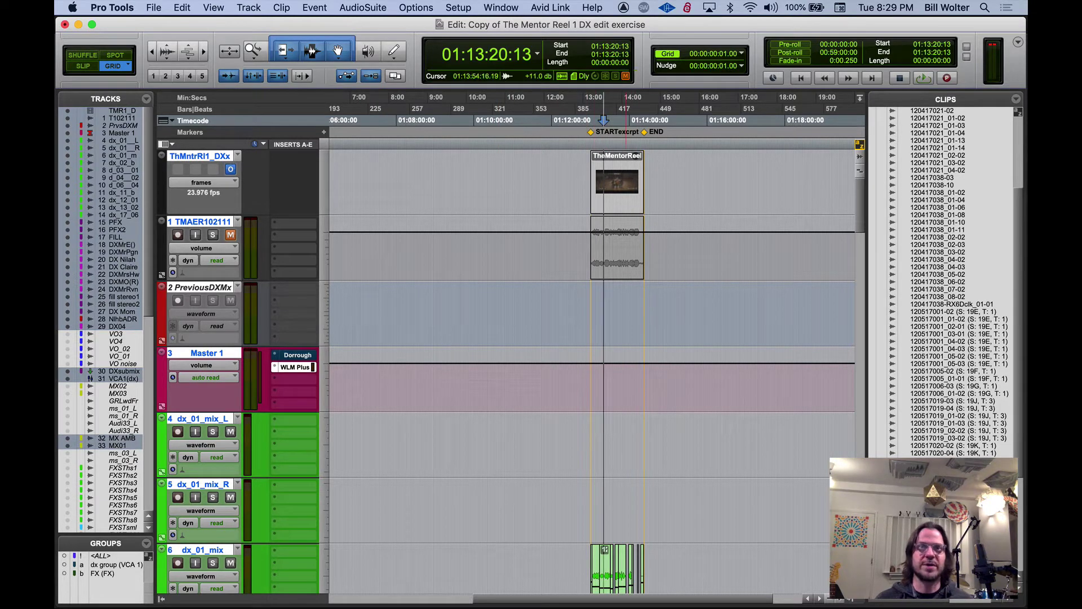
key("super+bracketright")
key("super+bracketright")
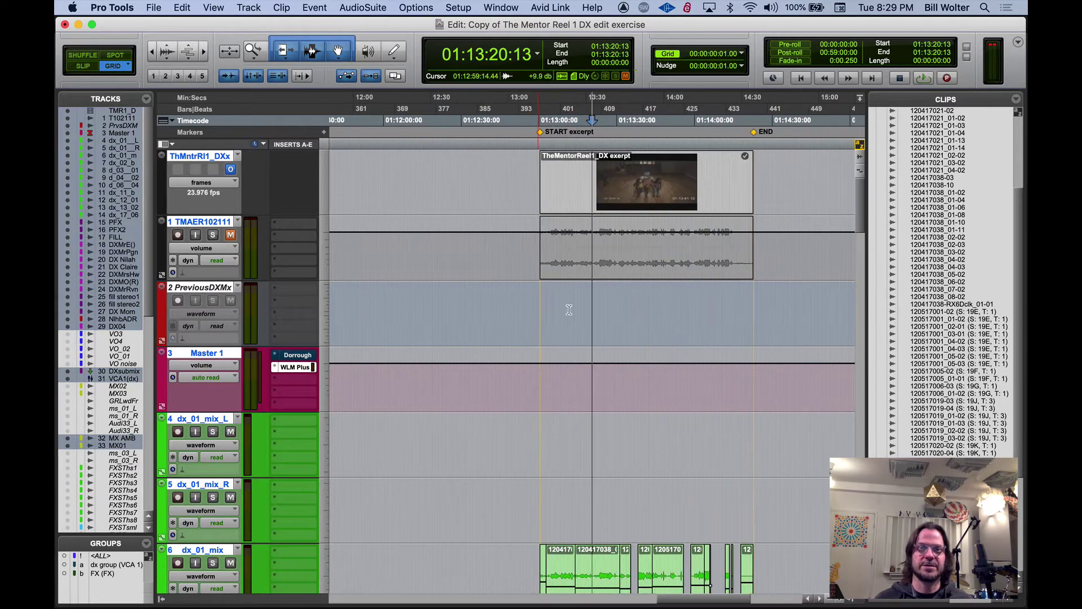
key("super+bracketright")
scroll(562, 376, "down", 5)
scroll(562, 376, "down", 2)
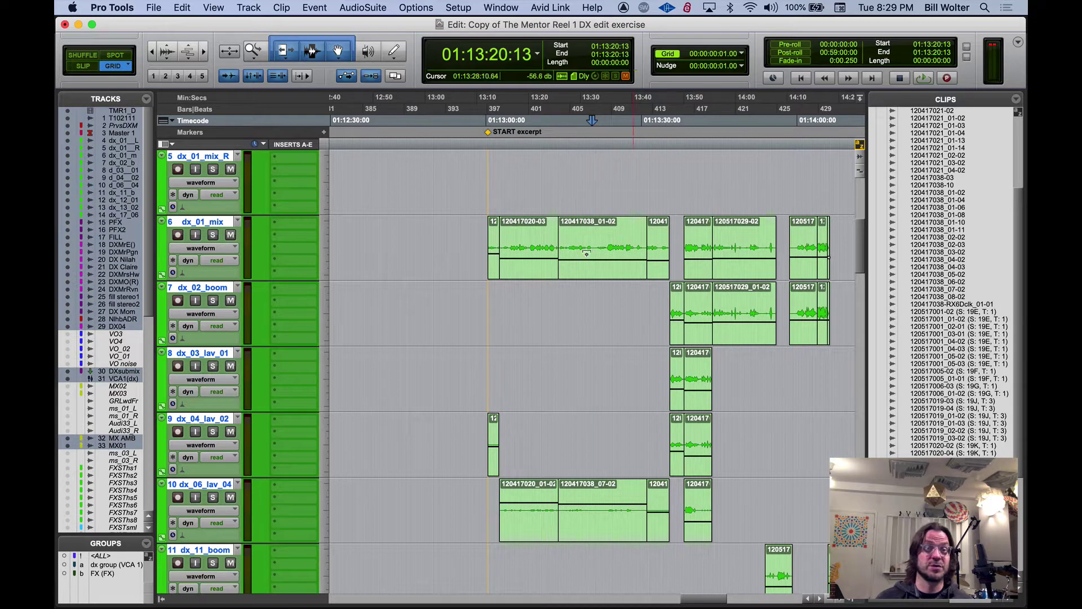
left_click(222, 288, "alt")
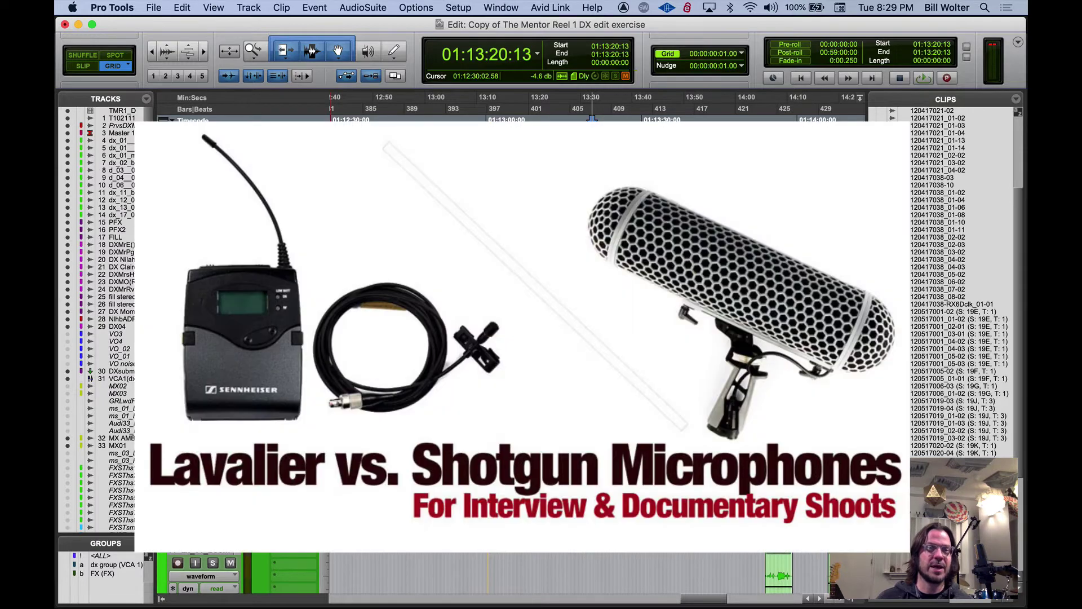
left_click(200, 289)
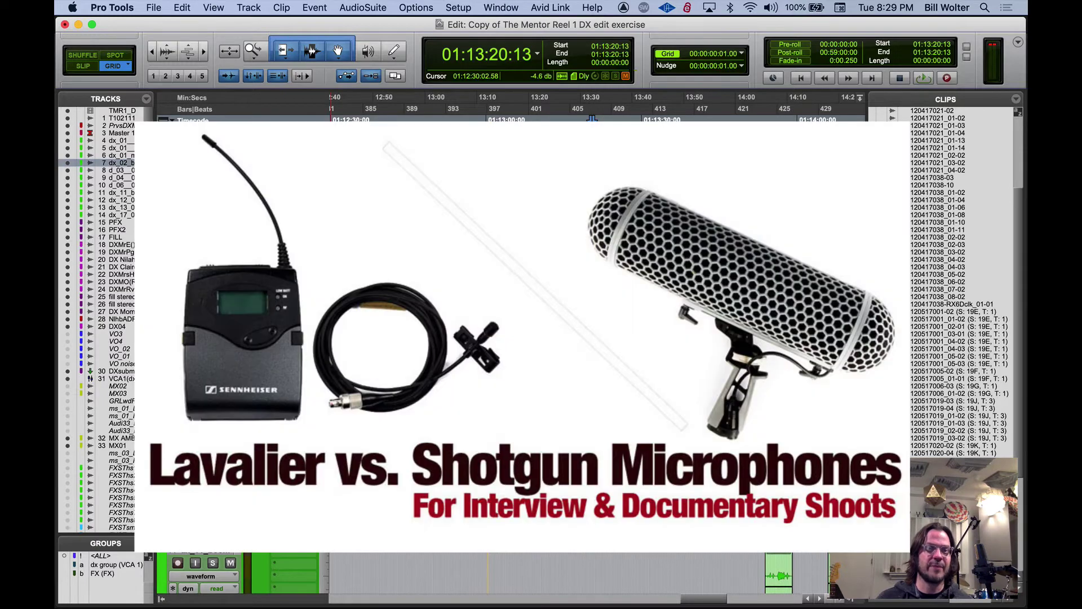
left_click(200, 353)
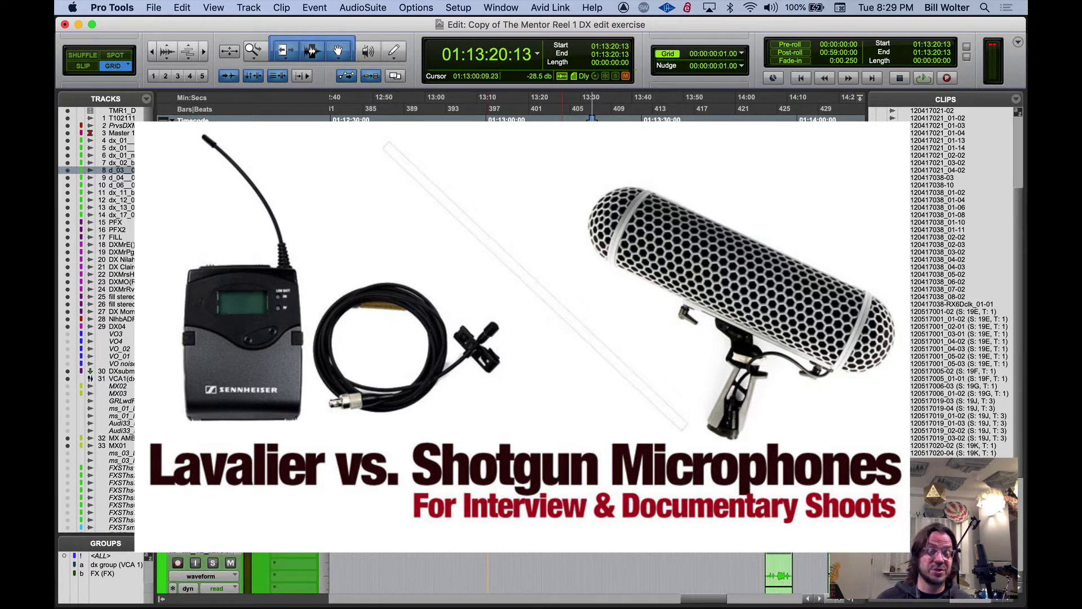
Examine the clips on the mix, boom, lav, PFX and character dialogue tracks across the excerpt
scroll(477, 387, "right", 5)
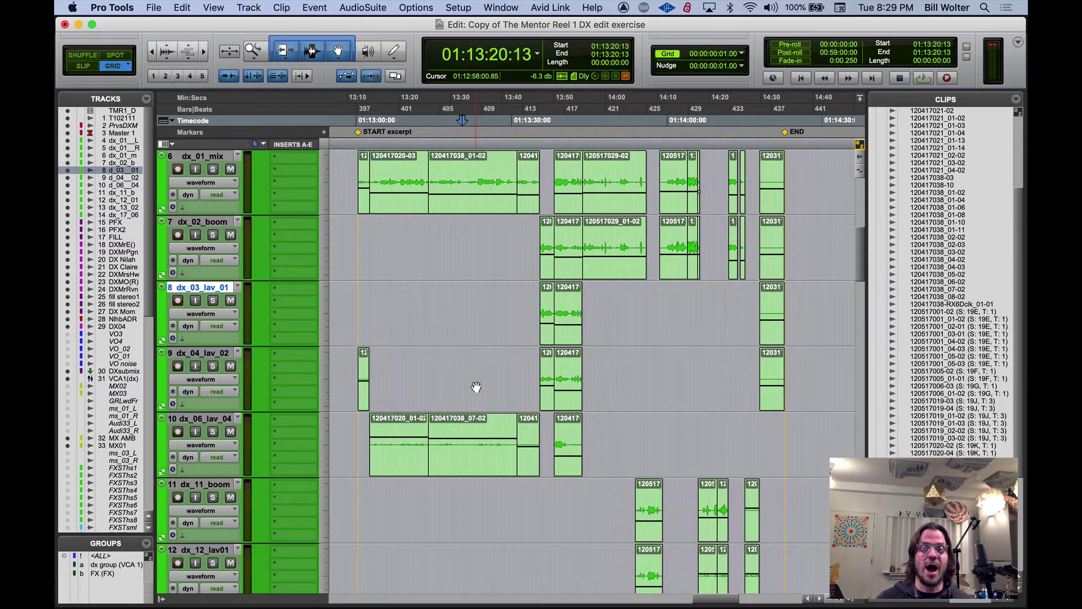
scroll(476, 367, "up", 2)
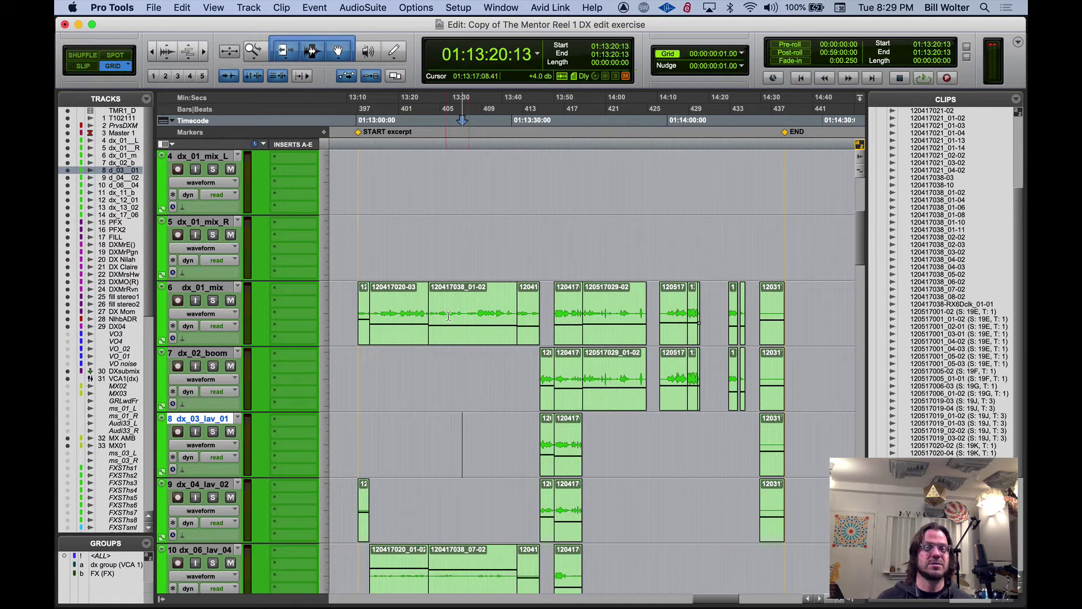
scroll(499, 372, "down", 2)
scroll(499, 372, "down", 10)
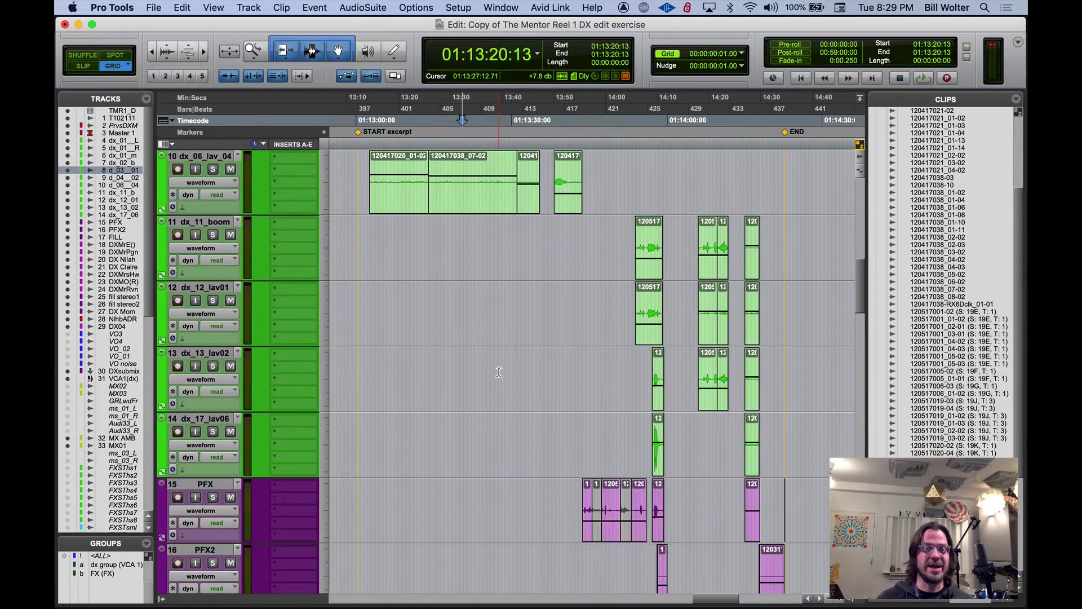
scroll(507, 375, "down", 3)
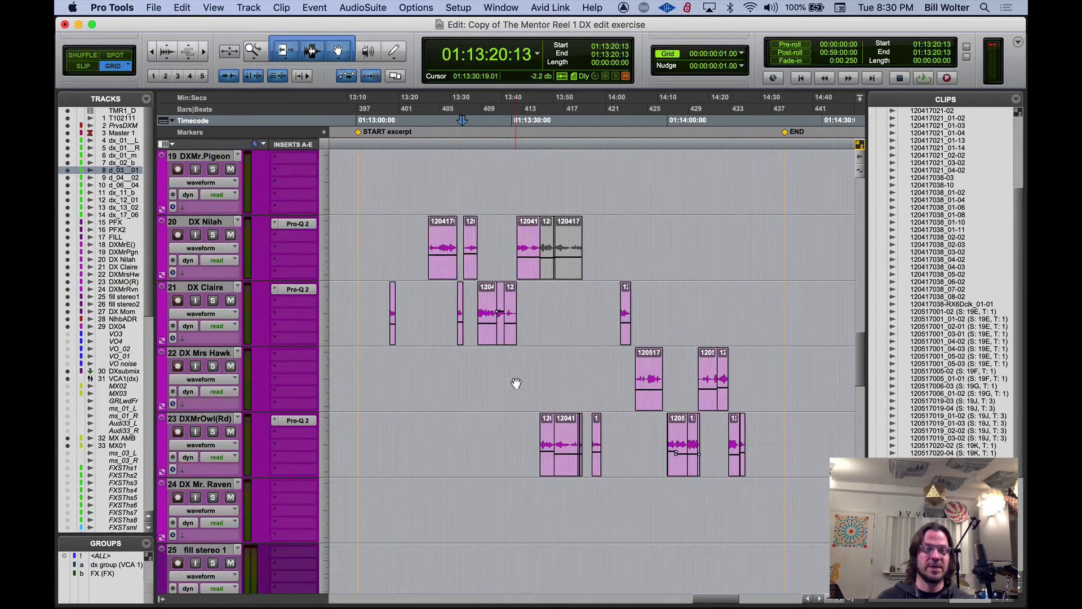
scroll(516, 384, "up", 6)
scroll(520, 391, "up", 7)
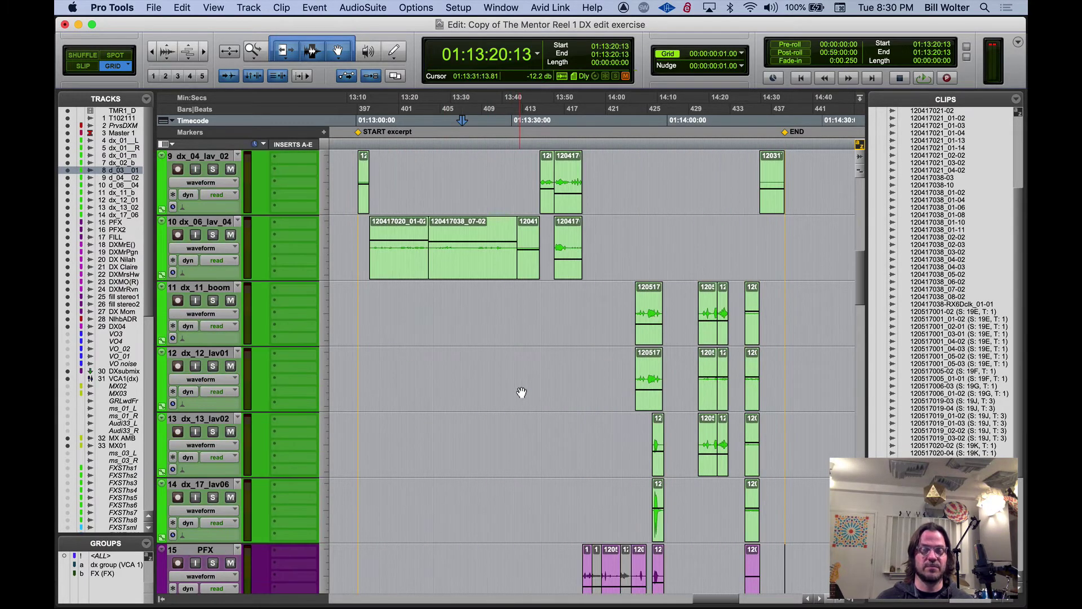
scroll(506, 326, "up", 2)
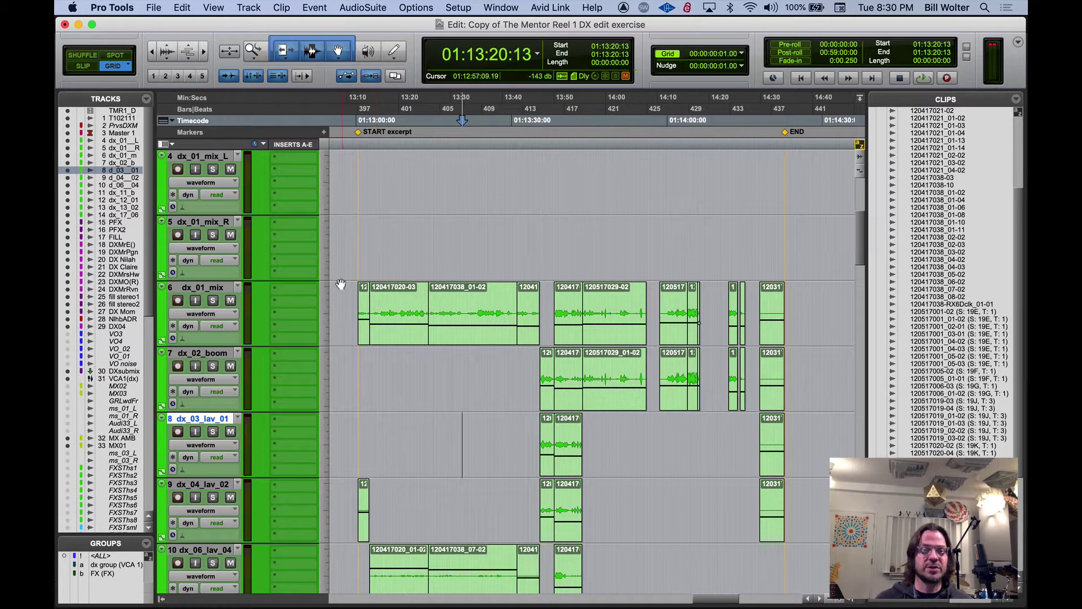
Place the edit cursor on several dialogue tracks in turn, ending on dx_01_mix_R at 01:13:05:02
left_click(368, 238)
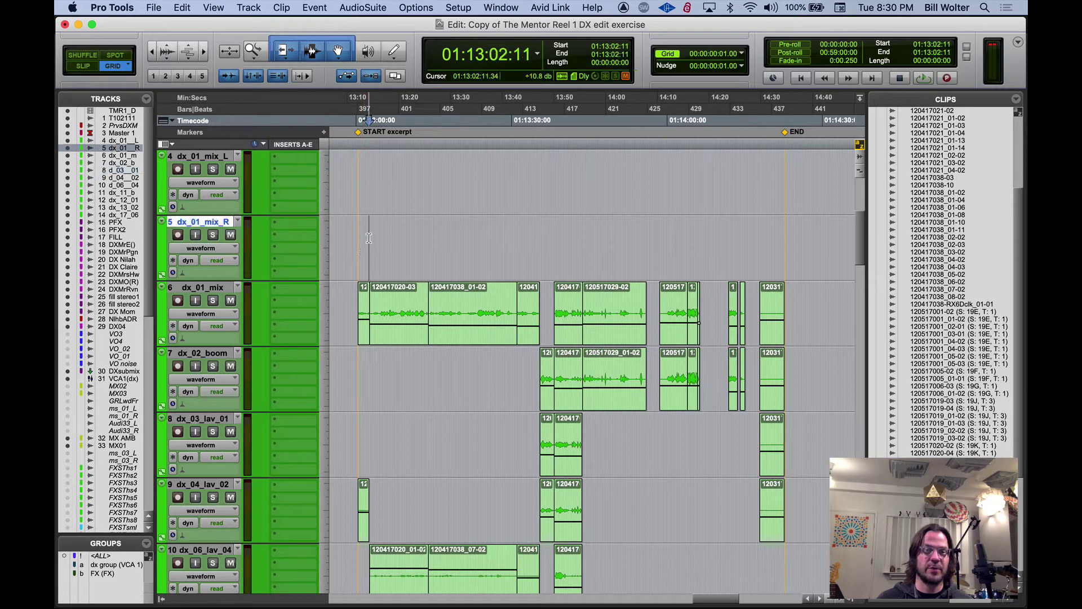
left_click(341, 304)
left_click(388, 372)
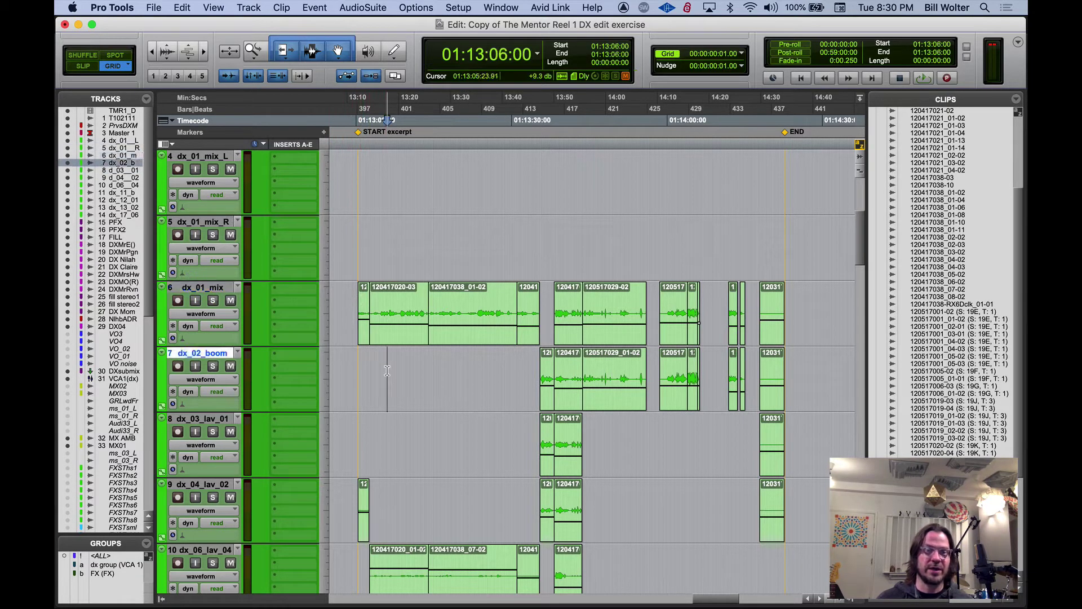
left_click(415, 432)
left_click(435, 485)
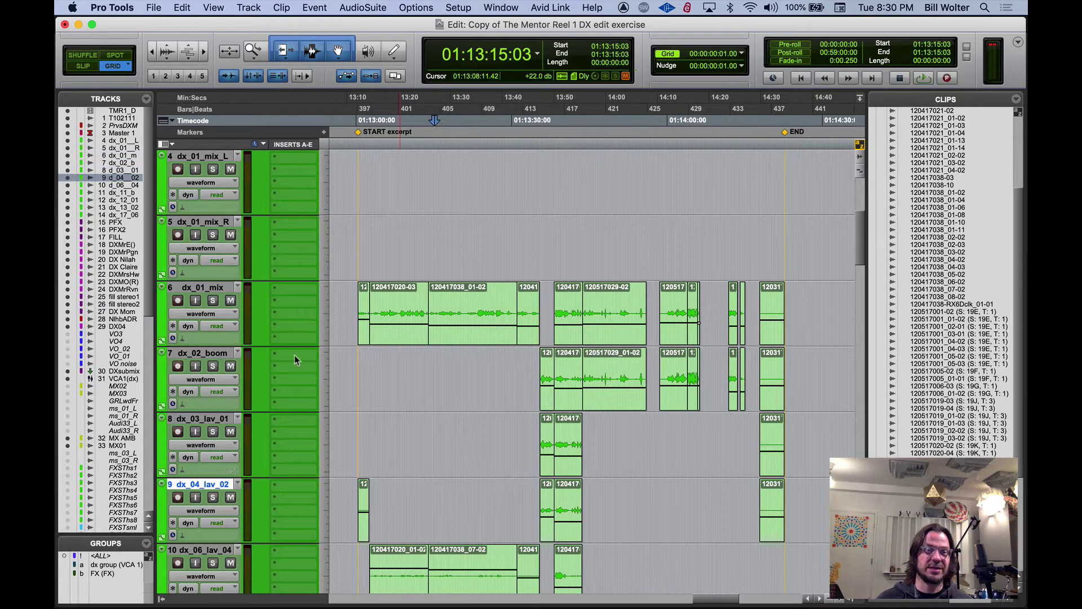
left_click(410, 368)
left_click(381, 225)
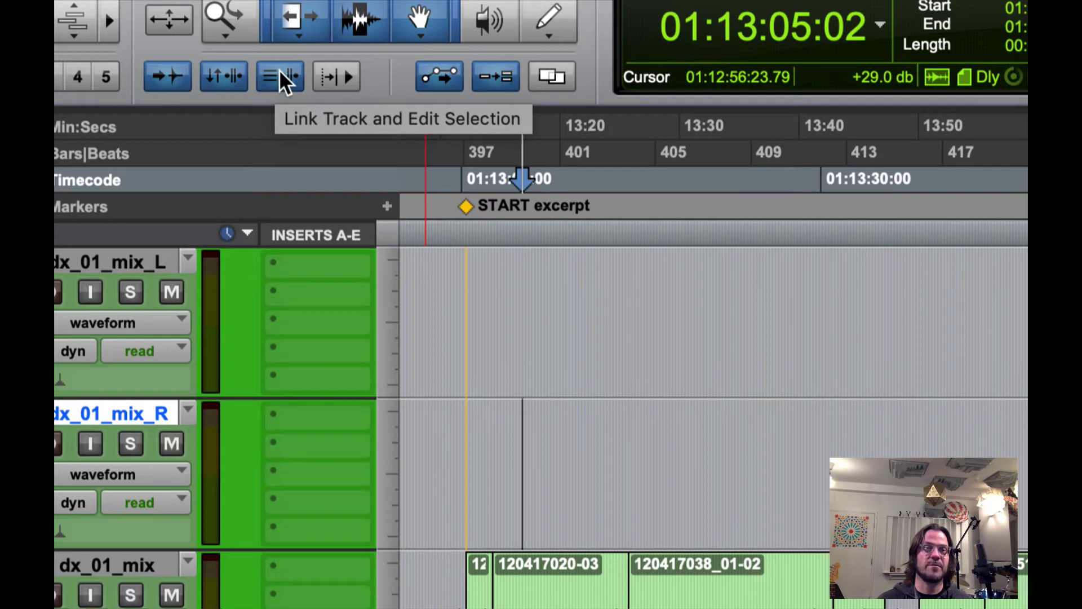
Turn off Link Track and Edit Selection, place the edit cursor on dx_01_mix_L at 01:13:11:15, and turn the link back on
left_click(281, 73)
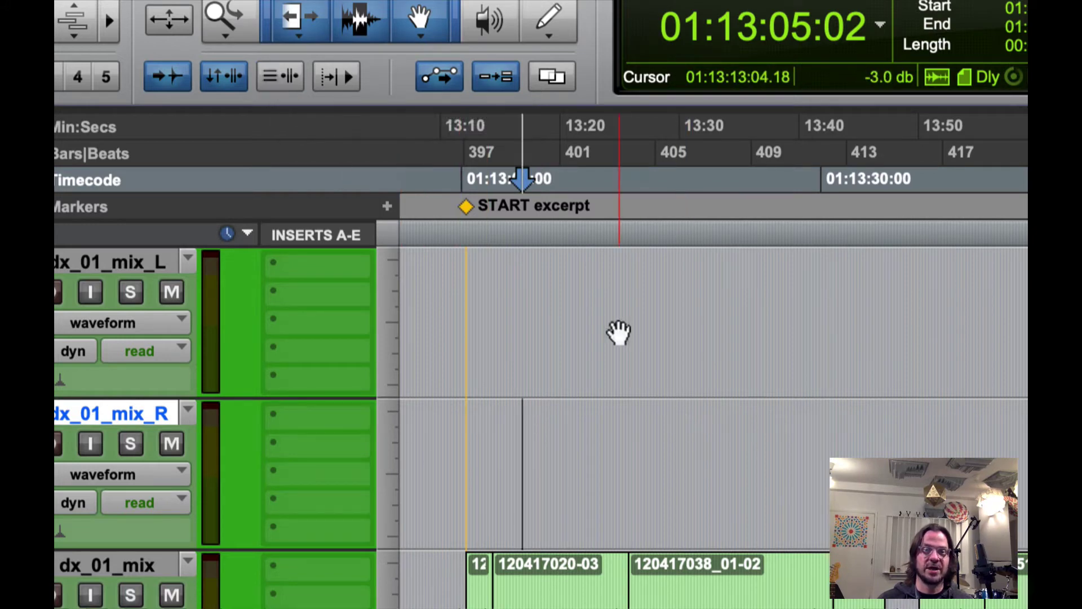
left_click(600, 285)
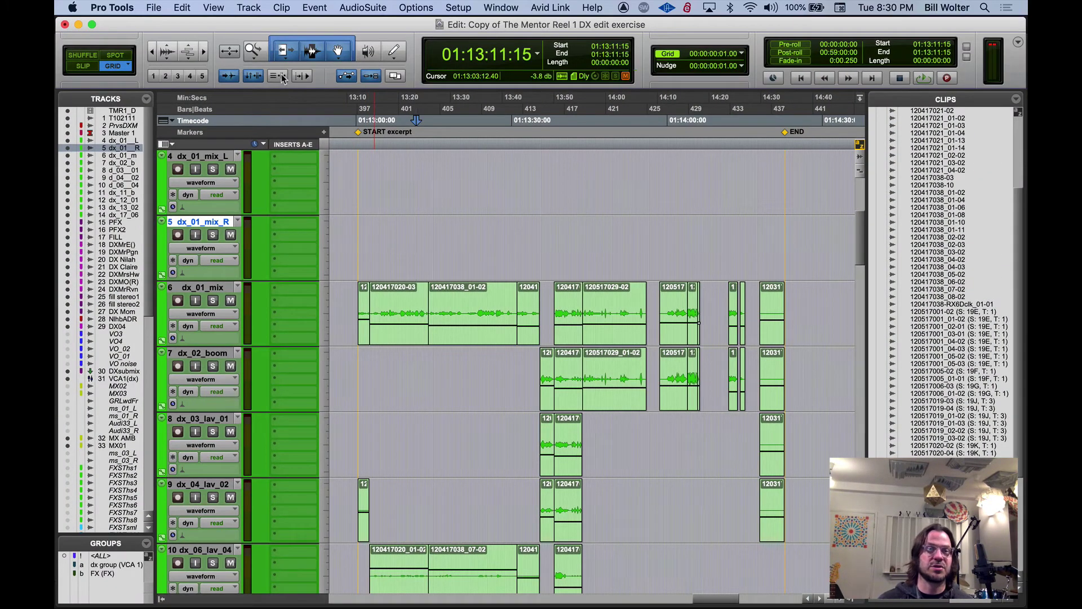
left_click(282, 77)
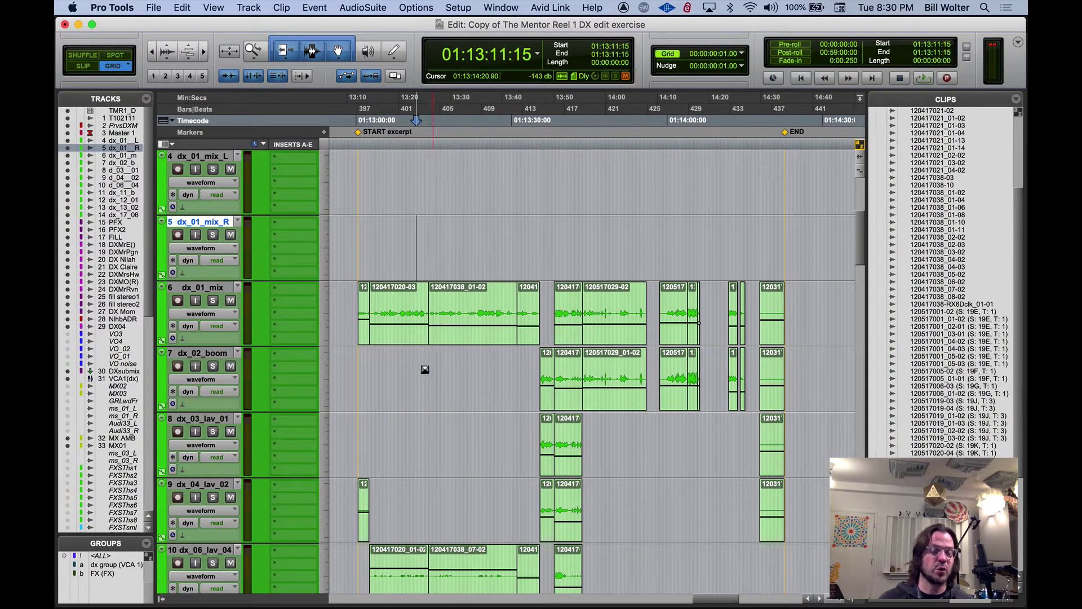
Place the edit cursor on the dx_02_boom track at 01:13:08:05 and solo that track
left_click(388, 302)
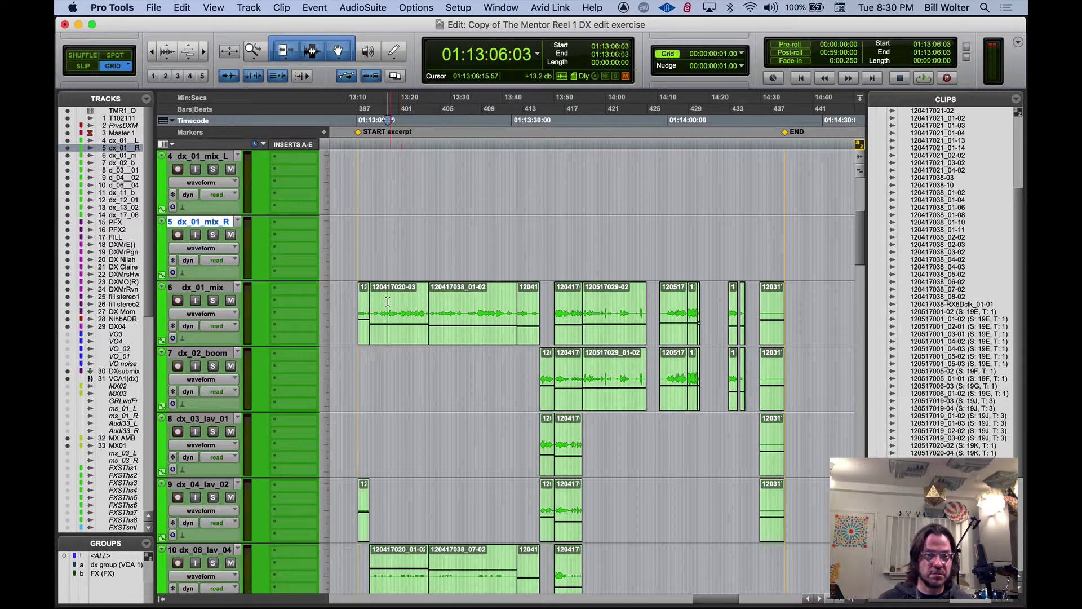
left_click(399, 361)
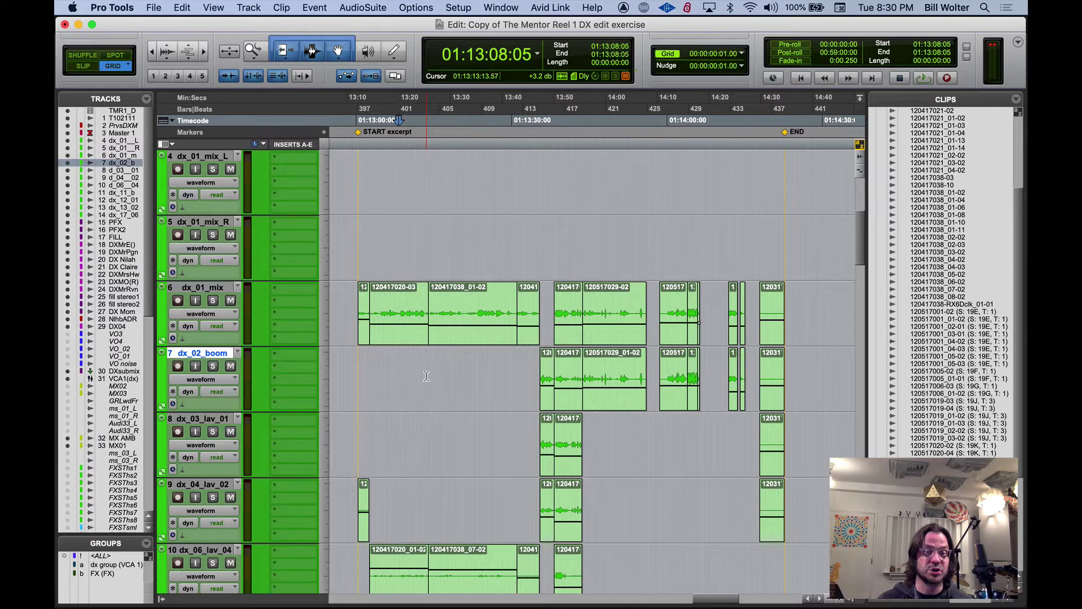
left_click(213, 366)
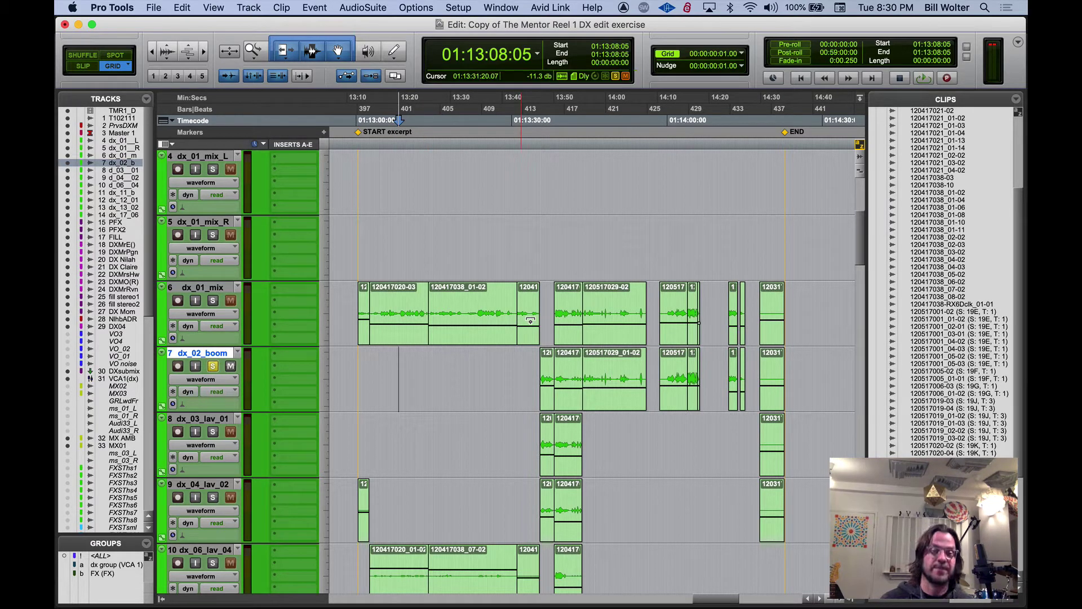
Move the edit cursor up and down between neighbouring dialogue tracks, including dx_01_mix, and return it to dx_02_boom
key("semicolon")
key("semicolon")
key("p")
key("p")
key("p")
key("p")
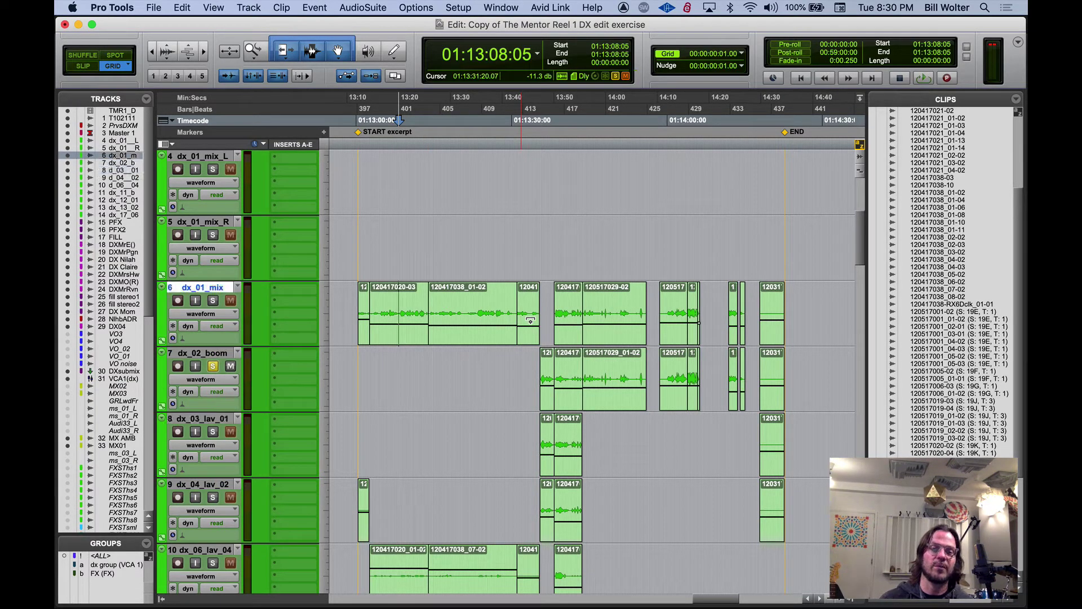
key("semicolon")
key("semicolon")
key("p")
key("semicolon")
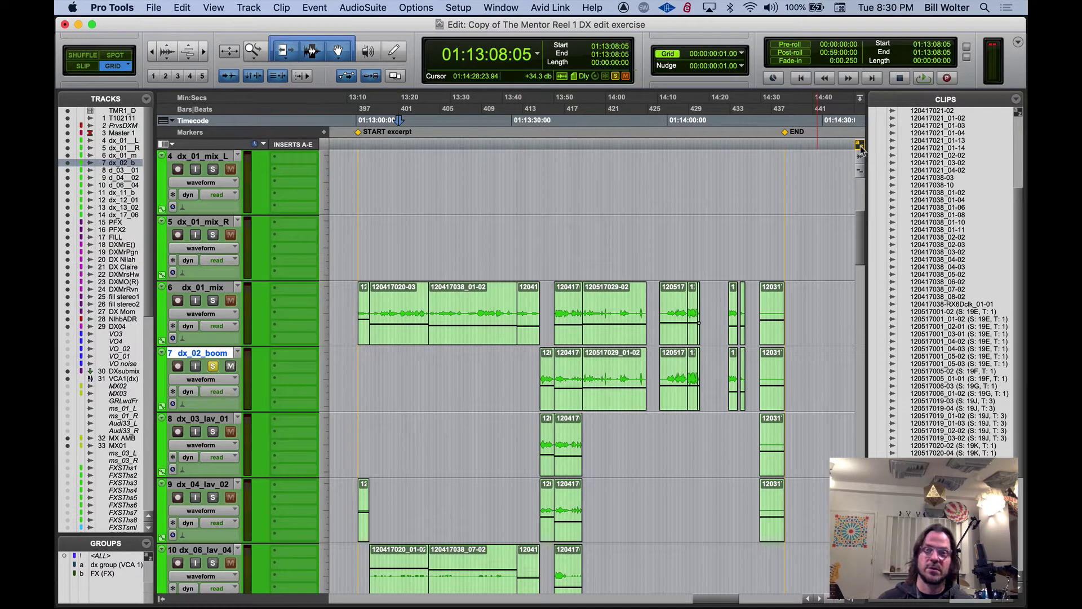
Zoom the timeline in closely around the edit cursor at 01:13:08:05 and back out to an overview of the excerpt
key("t")
key("t")
key("t")
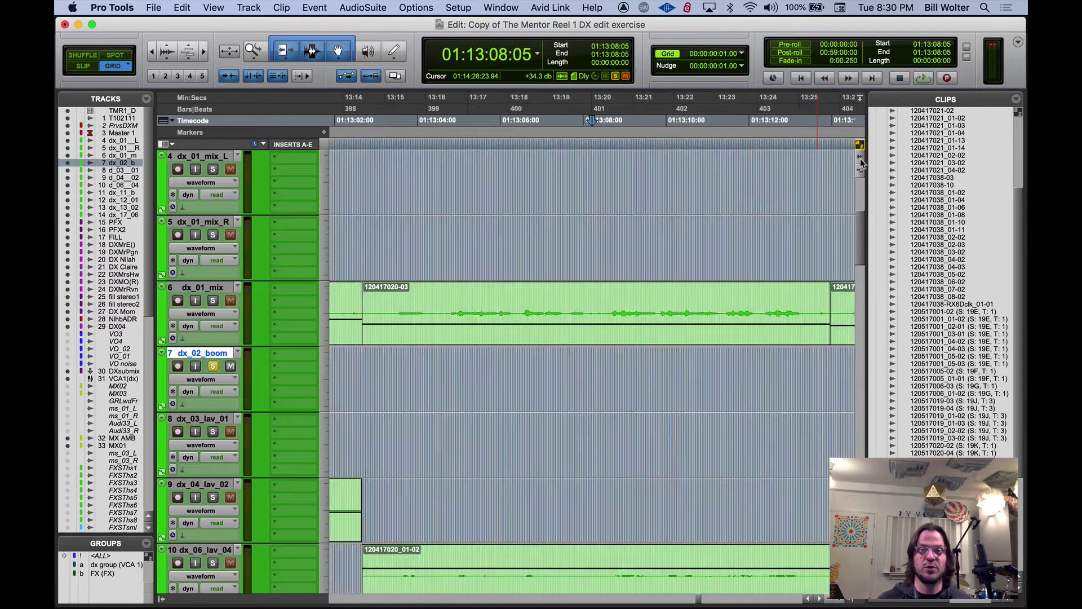
key("r")
key("r")
key("r")
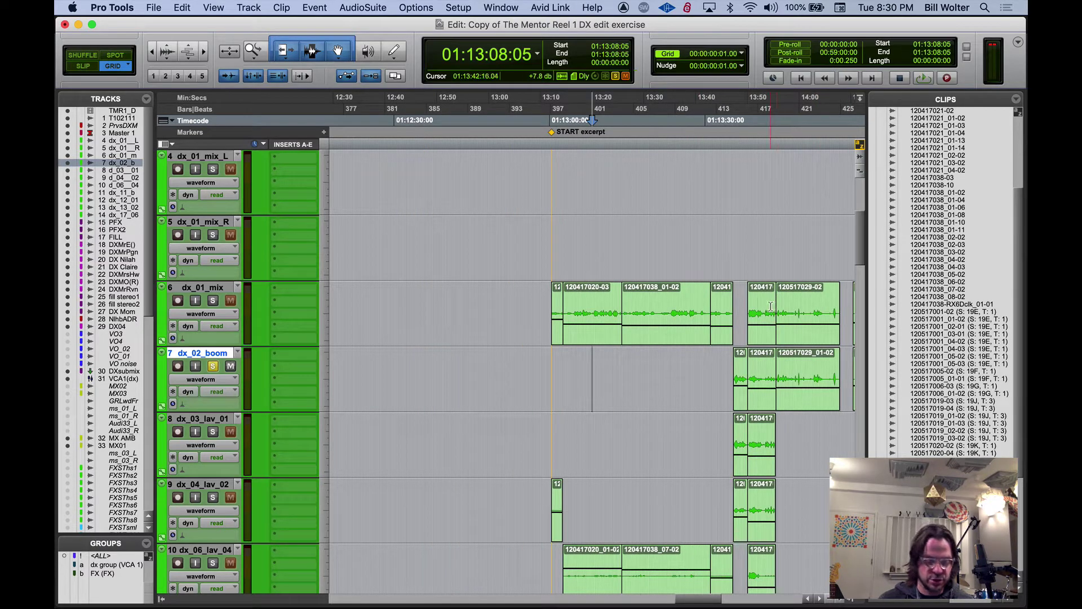
Move the edit cursor to the dx_01_mix track at 01:13:08:05 and audition that track soloed
key("p")
key("p")
key("p")
key("semicolon")
key("semicolon")
key("semicolon")
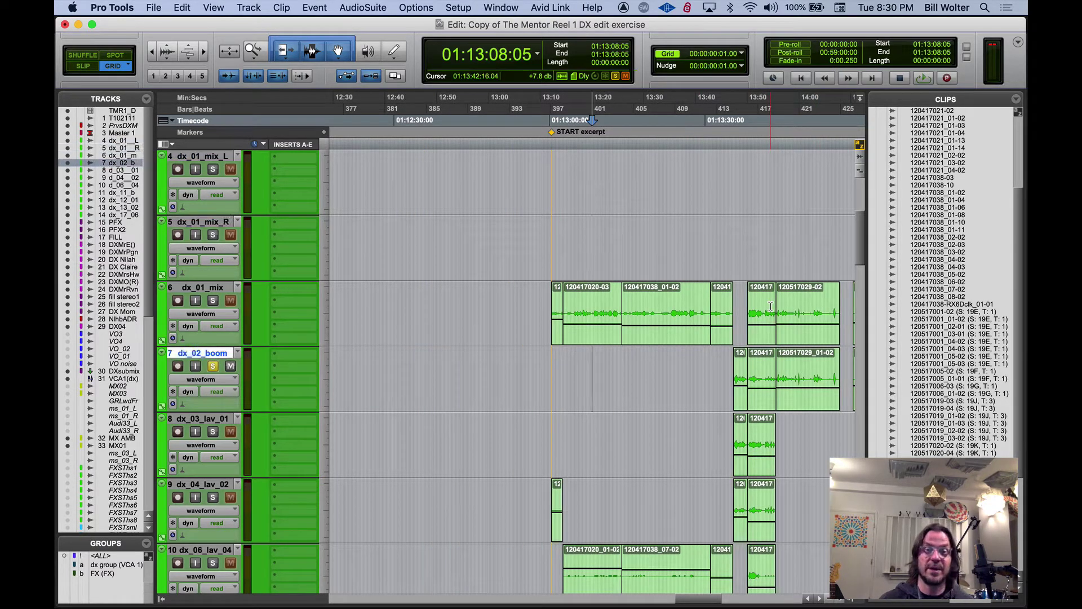
key("p")
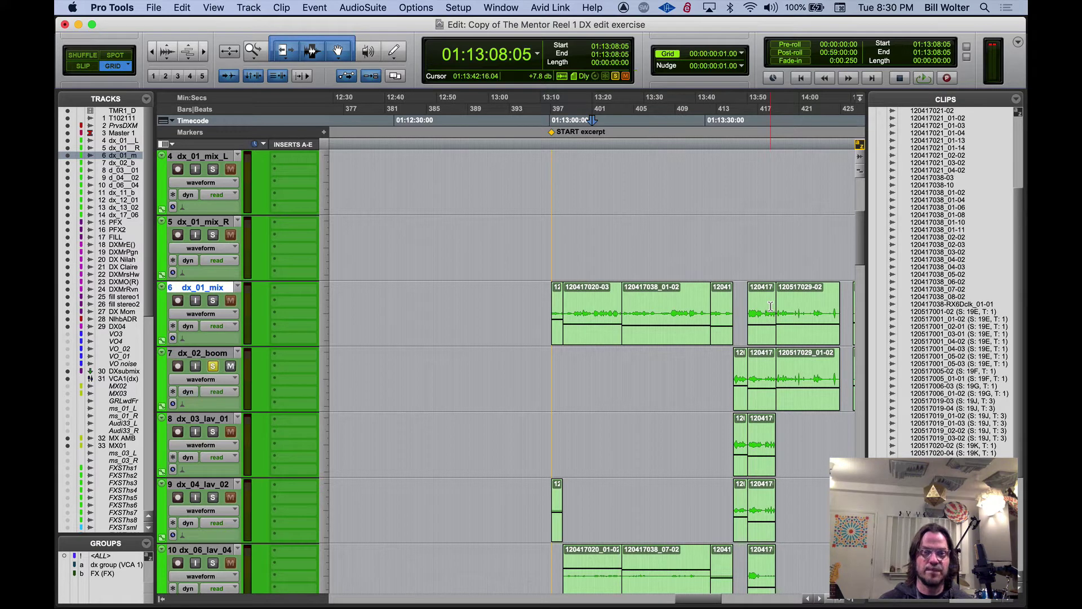
key("shift+s")
key("space")
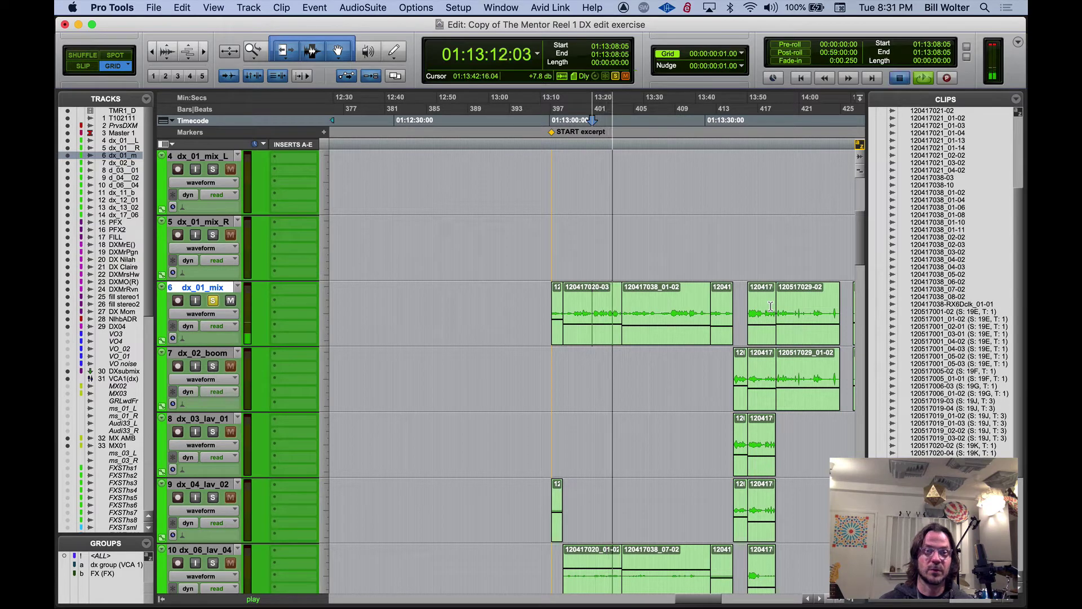
key("space")
Move the edit cursor down to the dx_06_lav_04 track and audition it soloed from 01:13:08:05
key("semicolon")
key("semicolon")
key("semicolon")
key("semicolon")
key("semicolon")
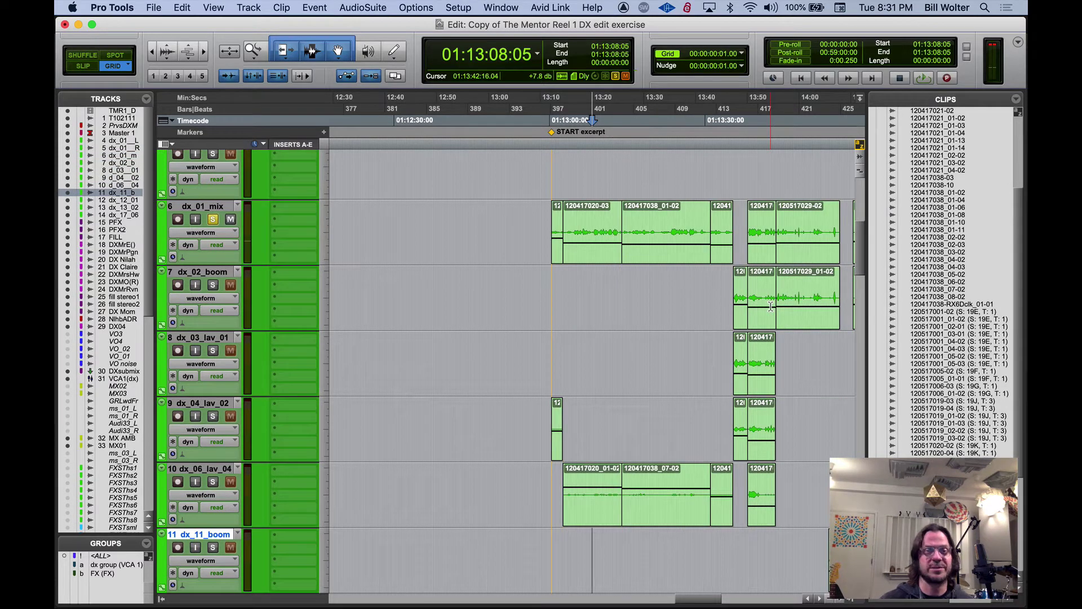
key("semicolon")
key("p")
key("p")
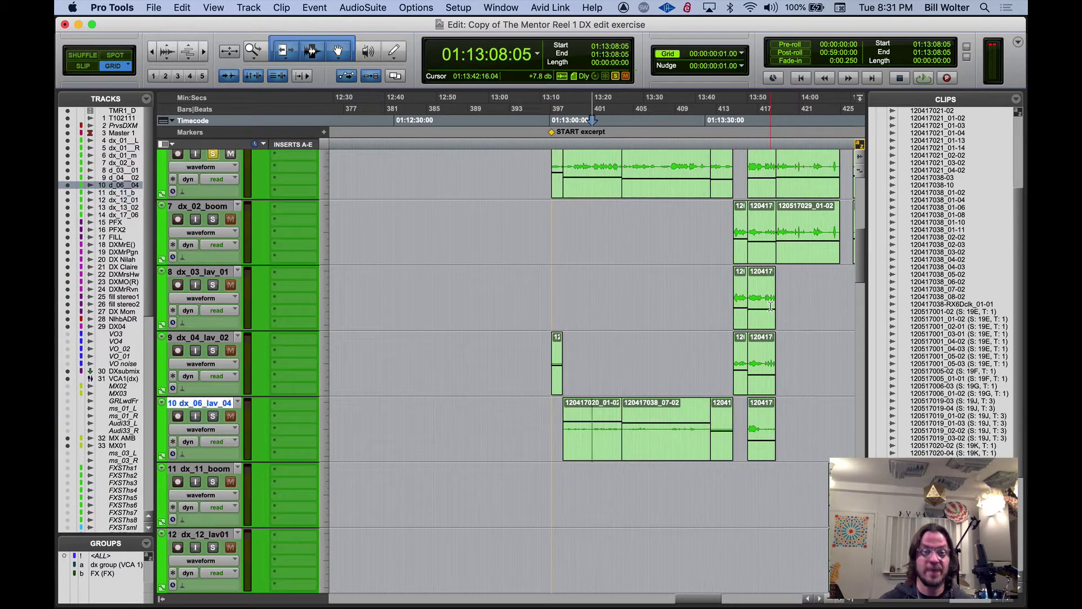
key("shift+s")
key("space")
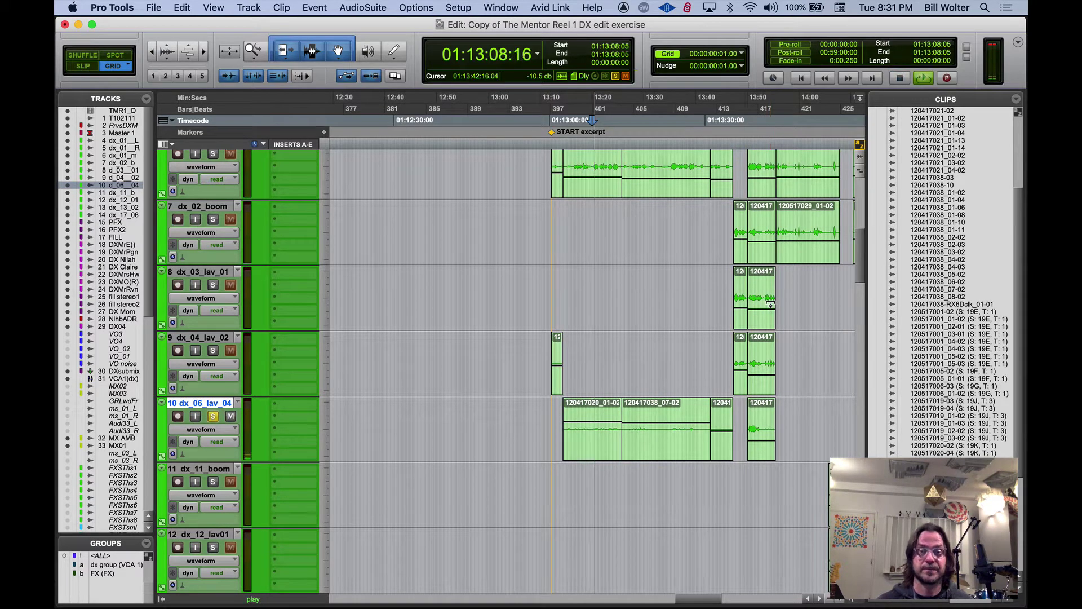
key("space")
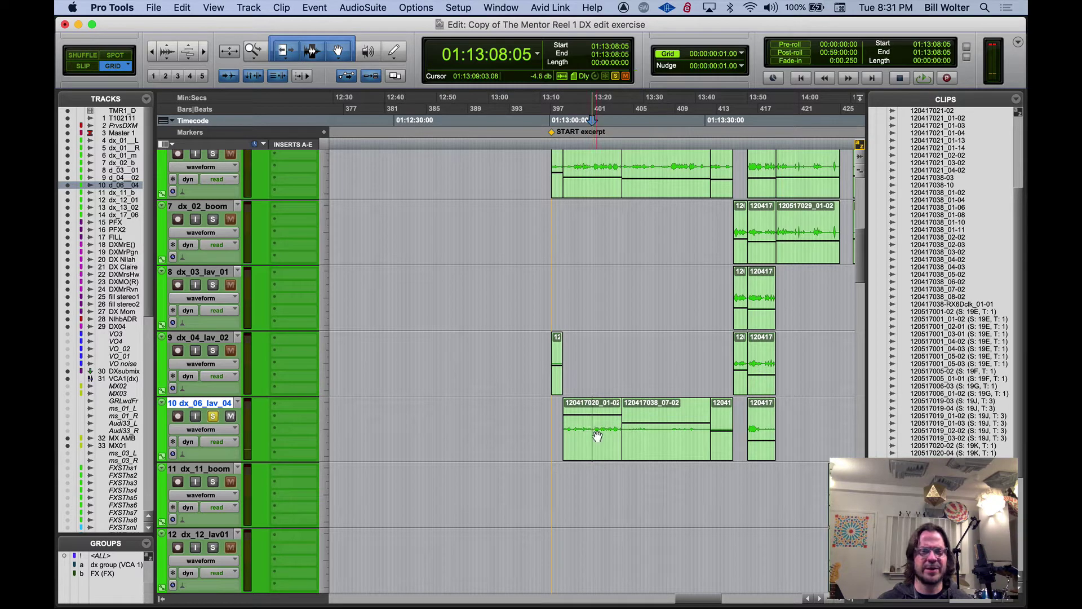
key("space")
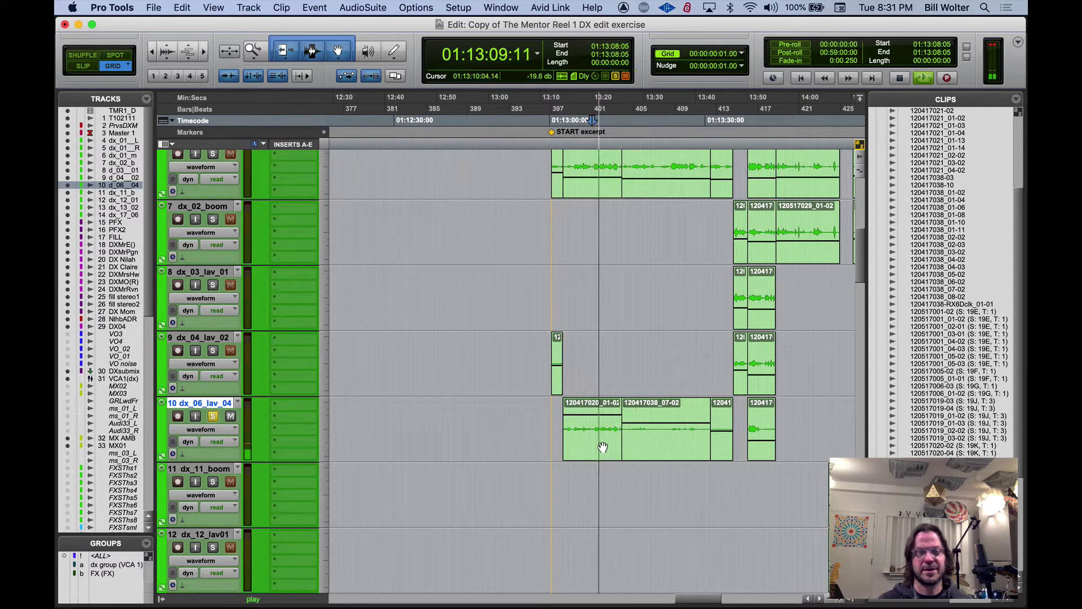
key("space")
scroll(609, 321, "up", 5)
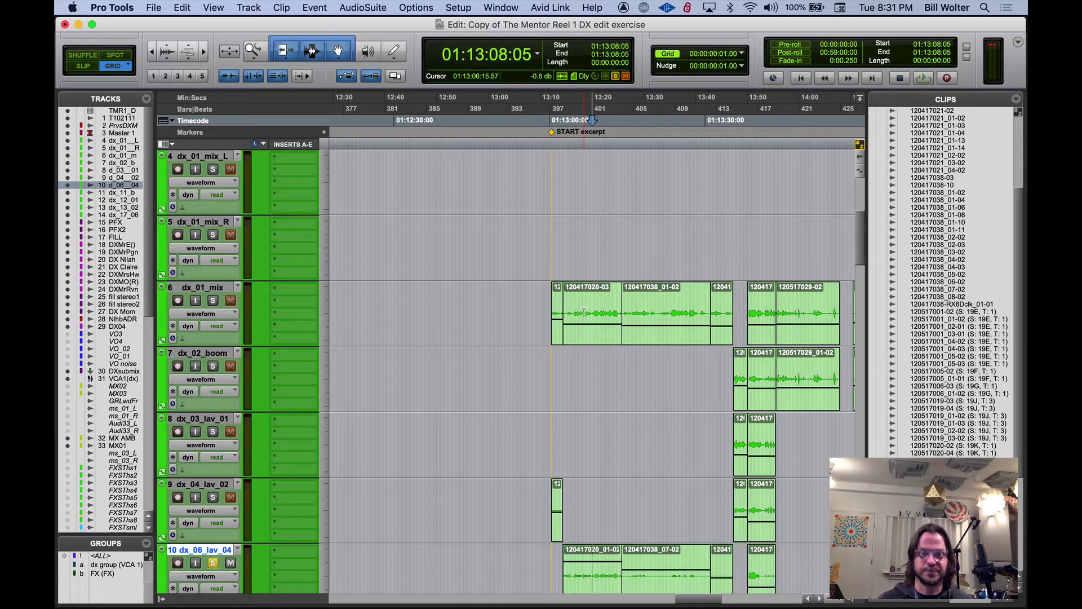
left_click(584, 313)
left_click(600, 340)
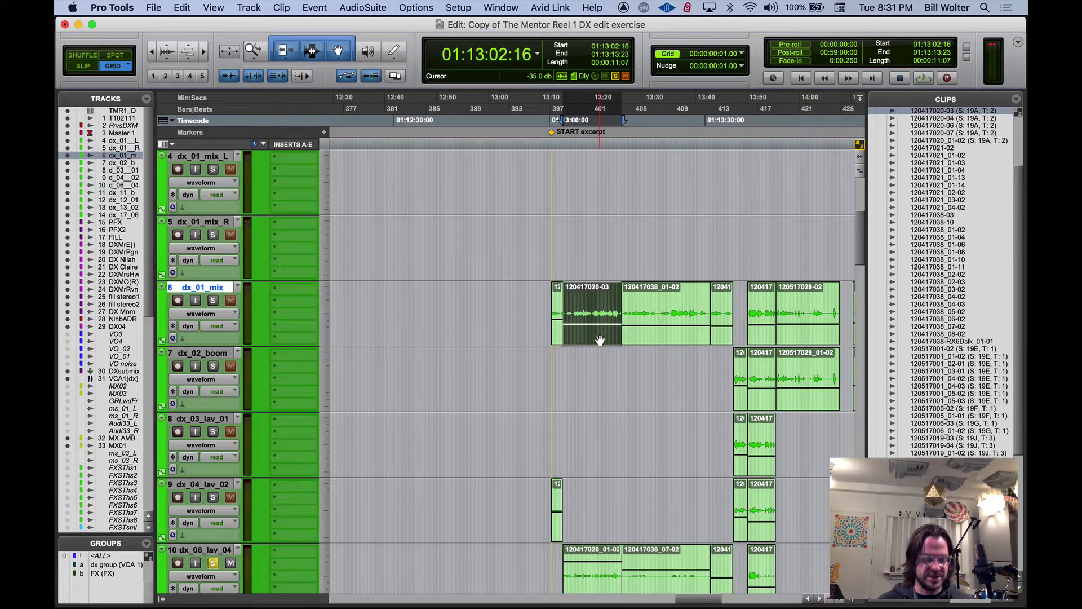
key("shift+s")
key("space")
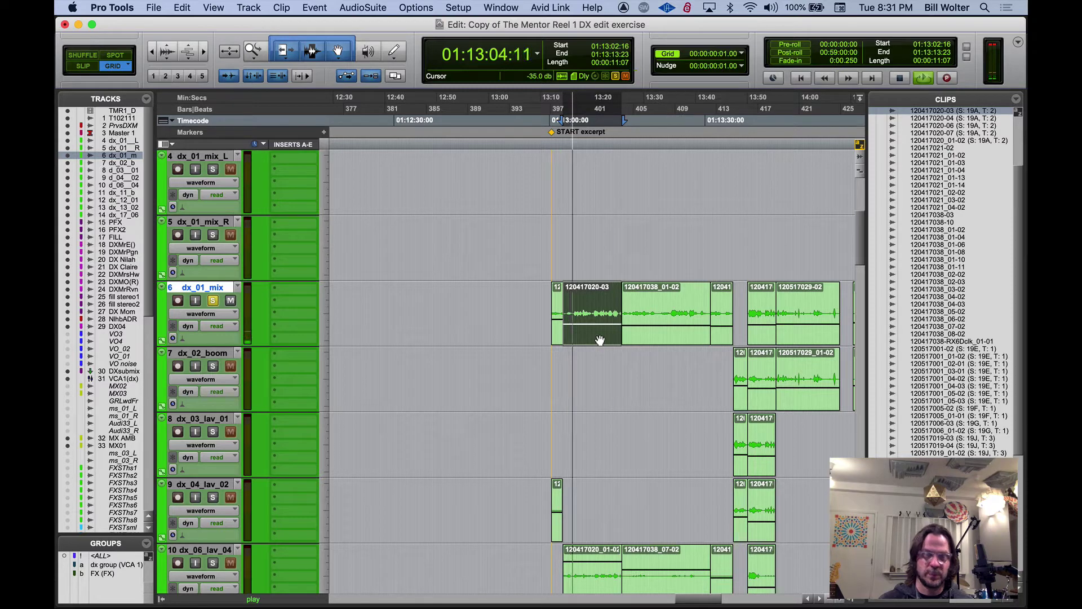
key("space")
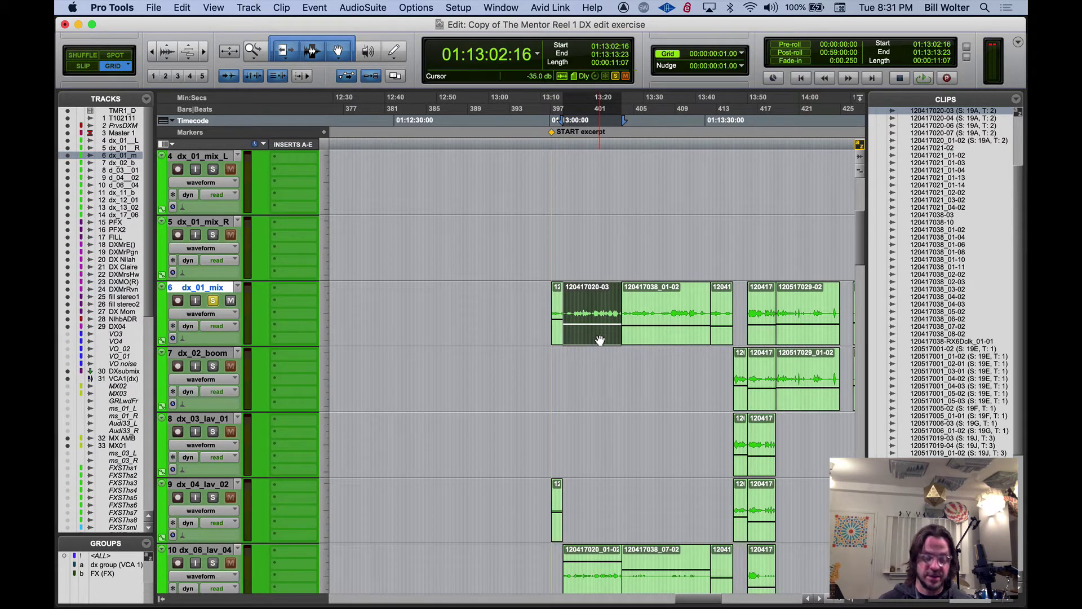
Move the clip-length edit selection from dx_01_mix down through the dialogue tracks to DXMrEm(rng)
key("semicolon")
key("semicolon")
key("semicolon")
key("semicolon")
key("semicolon")
key("semicolon")
key("semicolon")
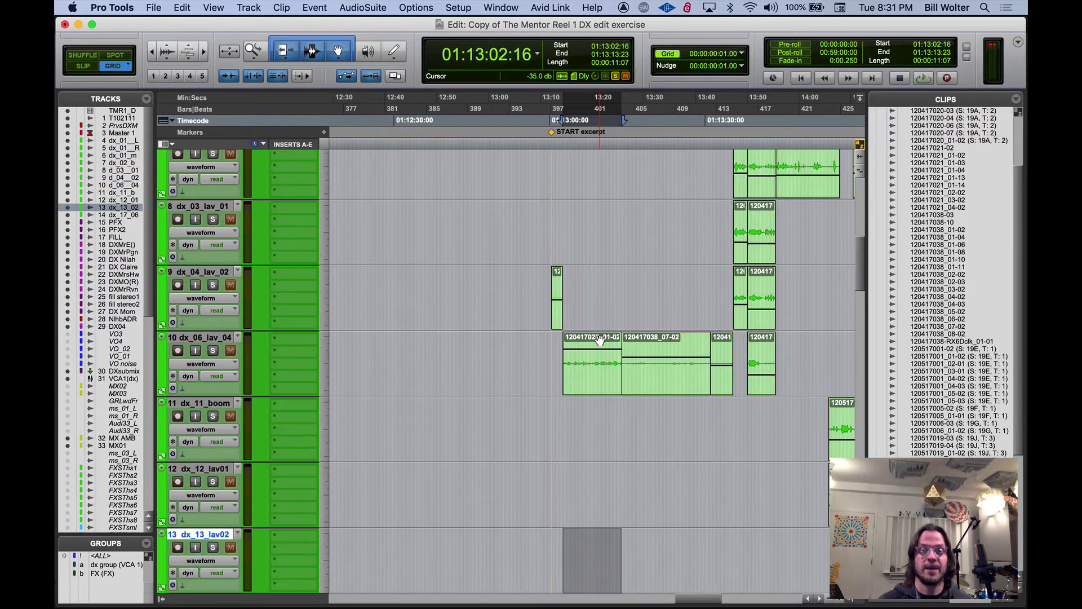
key("semicolon")
key("semicolon")
scroll(600, 340, "down", 3)
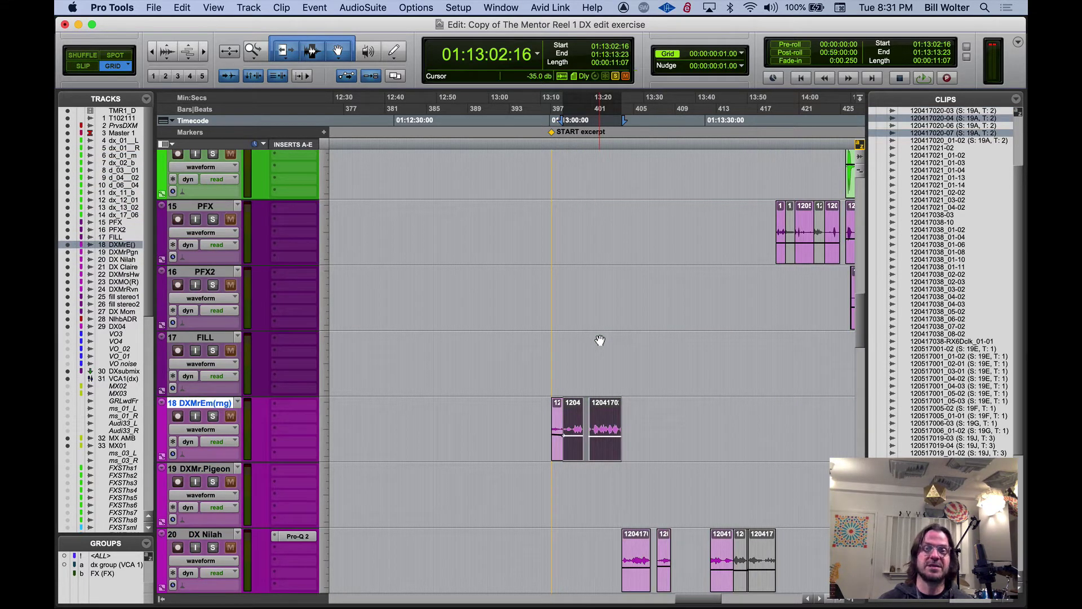
Move the edit selection among the character dialogue tracks below DXMrEm(rng), ending on DX Claire
key("semicolon")
key("semicolon")
key("semicolon")
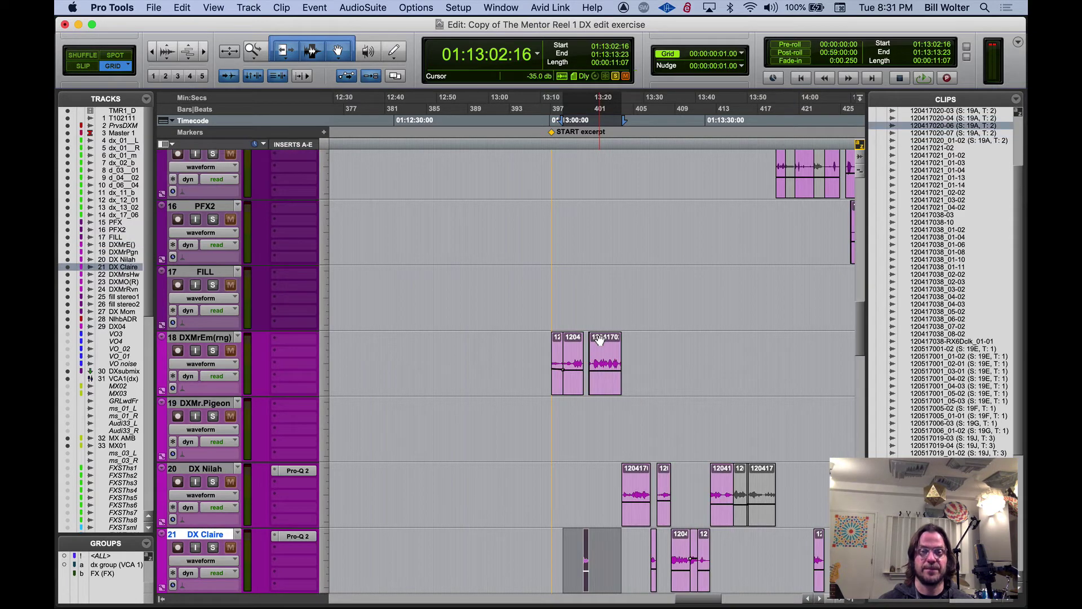
key("p")
key("p")
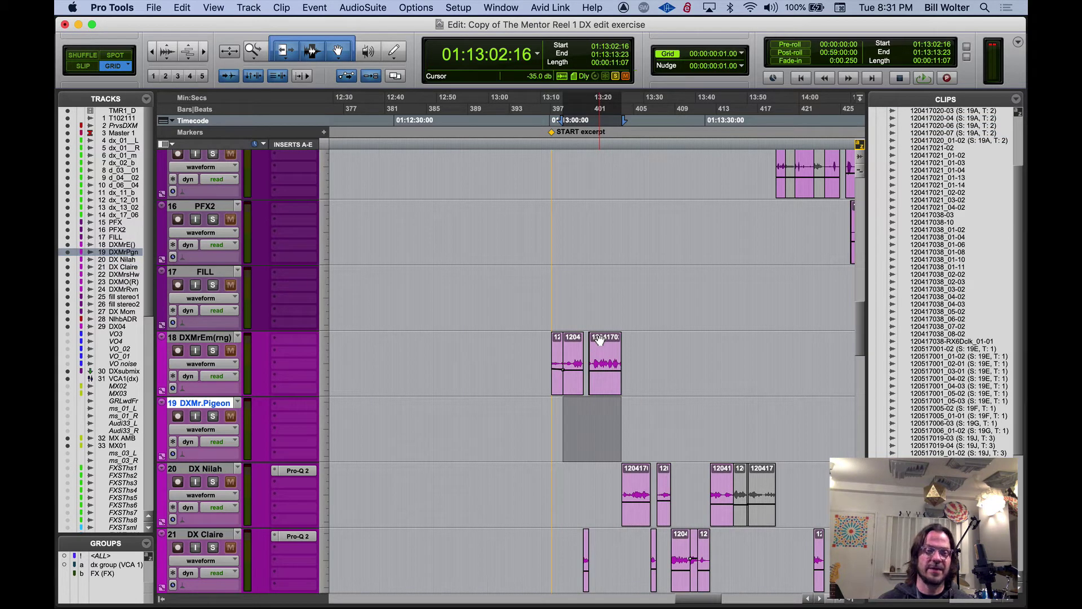
key("semicolon")
key("semicolon")
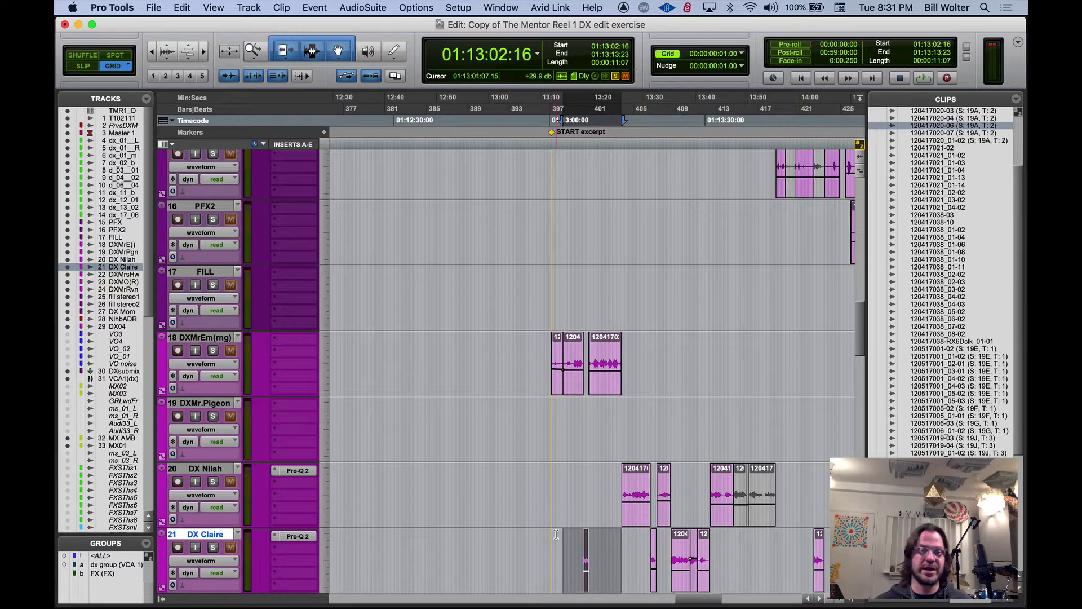
Open the video window to view the scene at 01:13:02:16, enlarge it slightly, and close it
key("super+9")
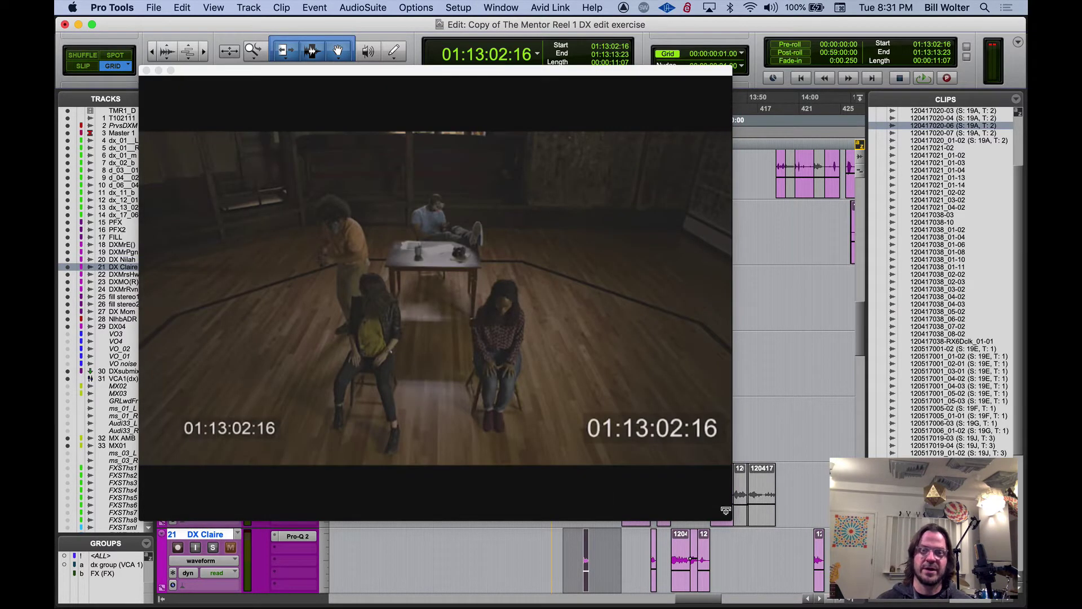
mouse_move(727, 522)
left_mouse_down()
mouse_move(473, 314)
mouse_move(790, 560)
mouse_move(739, 526)
left_mouse_up()
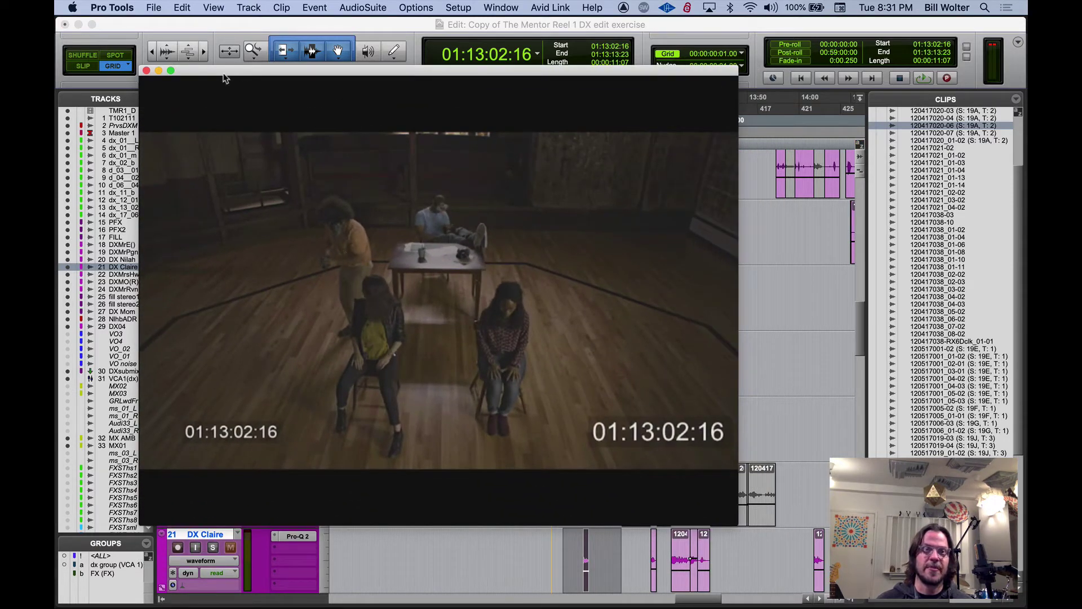
left_click(146, 71)
Select the DXMrOwl(Rd) and DX Mr. Raven tracks in turn, ending with DX Mrs Hawk selected
scroll(587, 400, "down", 5)
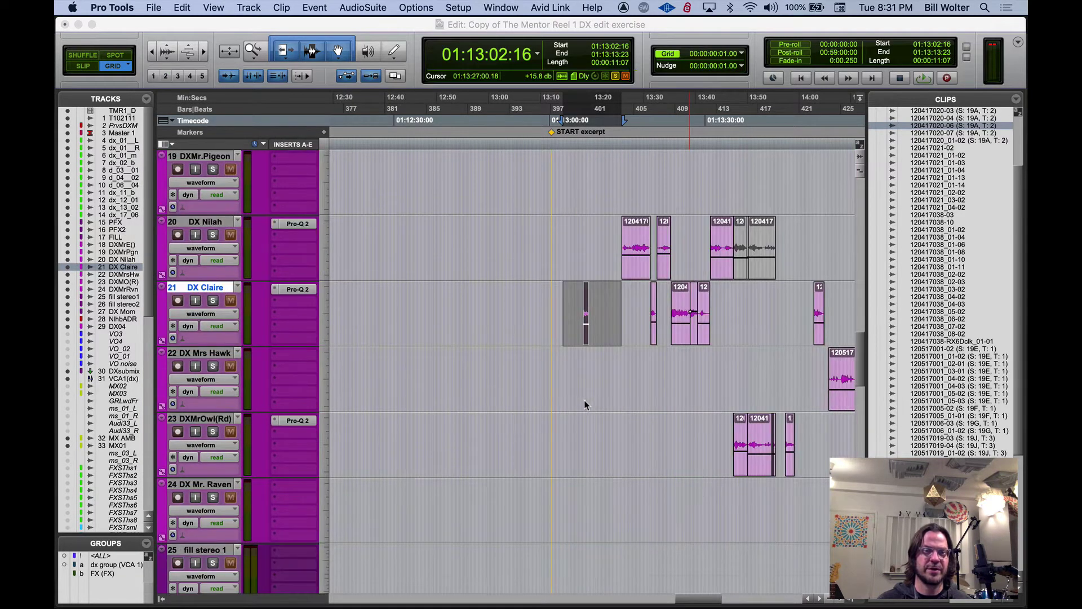
left_click(210, 419)
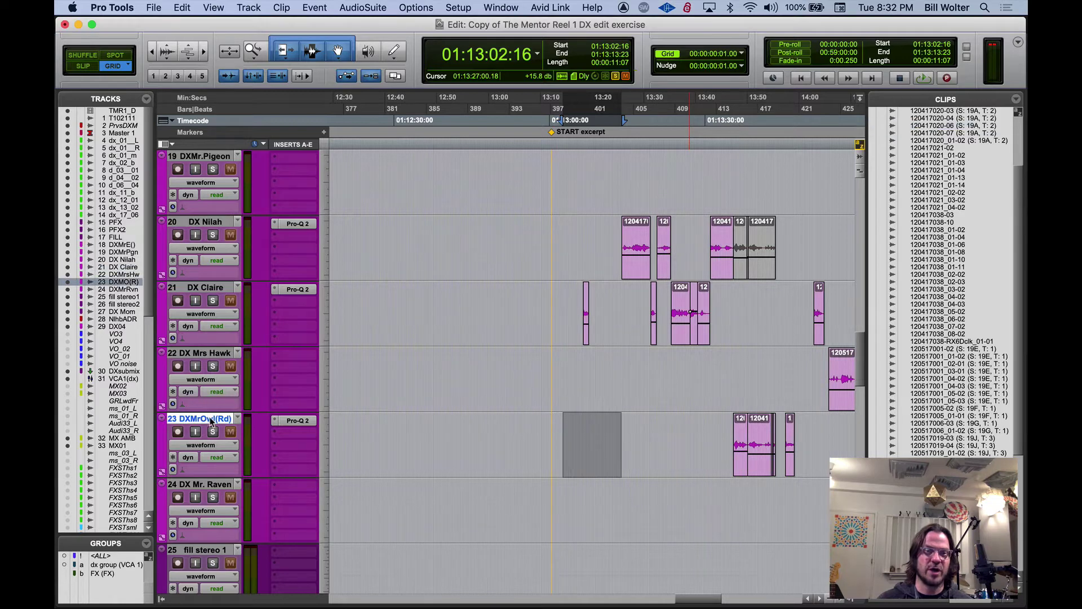
left_click(218, 486)
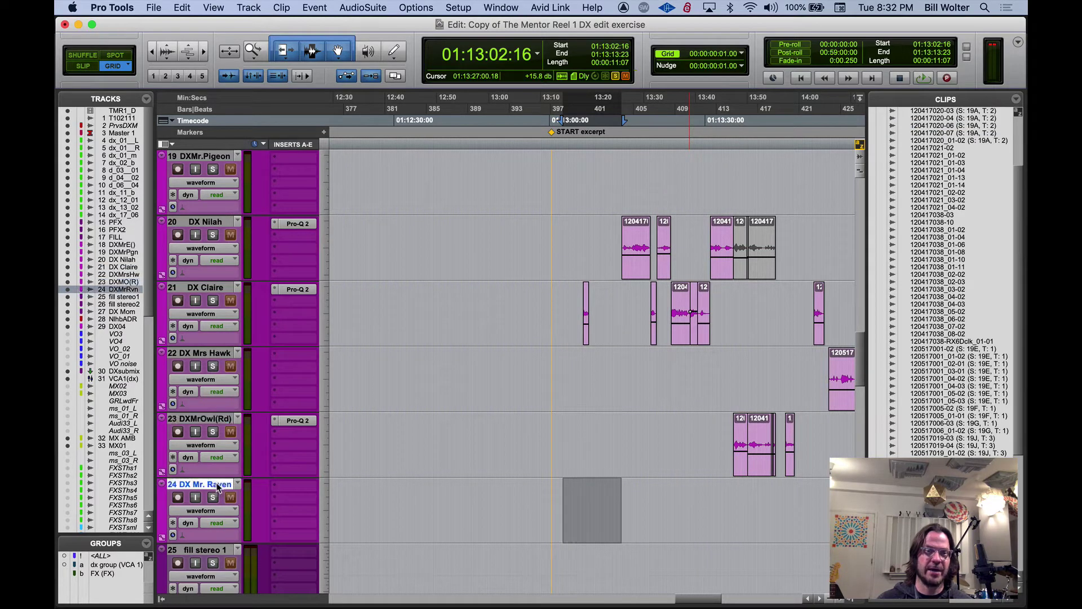
left_click(220, 420)
left_click(215, 354)
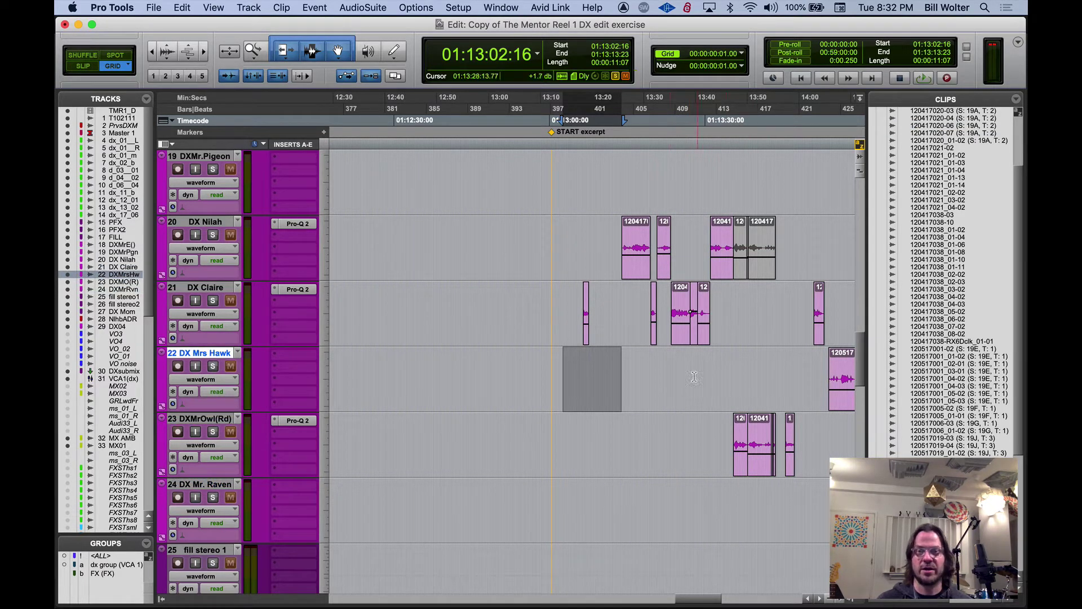
Place the edit cursor on the FILL track at 01:13:03:06 and play back briefly from there
scroll(687, 374, "right", 3)
scroll(717, 389, "right", 2)
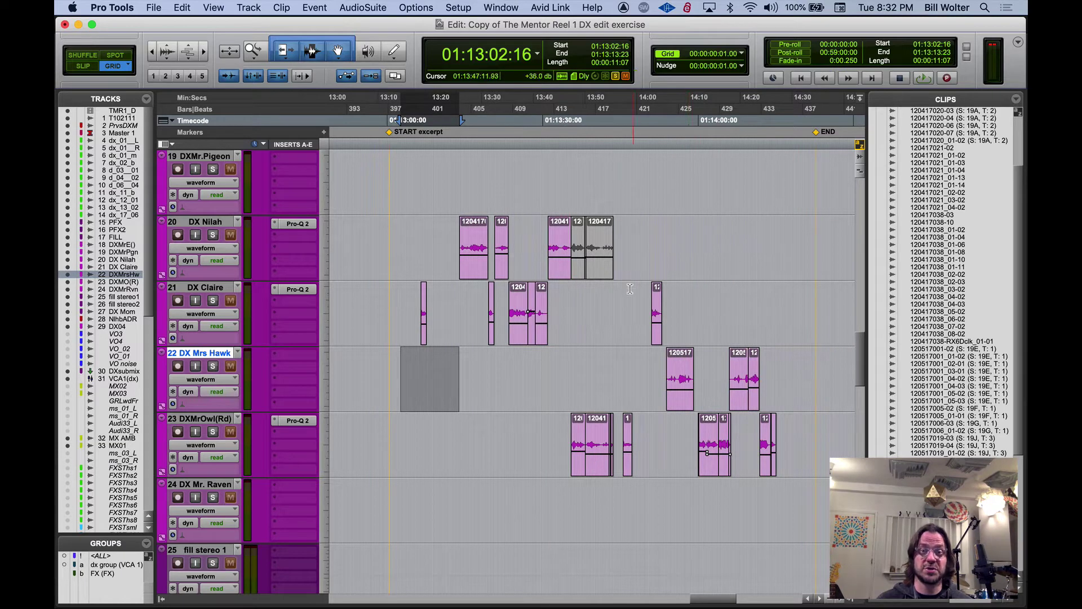
scroll(632, 306, "left", 3)
scroll(631, 307, "right", 3)
scroll(445, 304, "up", 7)
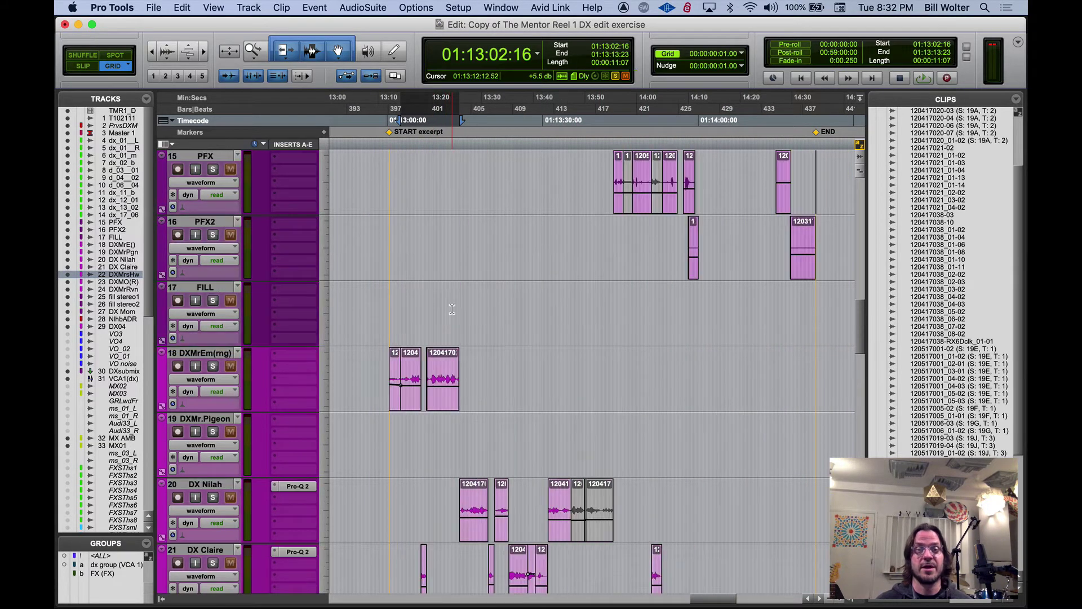
scroll(452, 323, "down", 2)
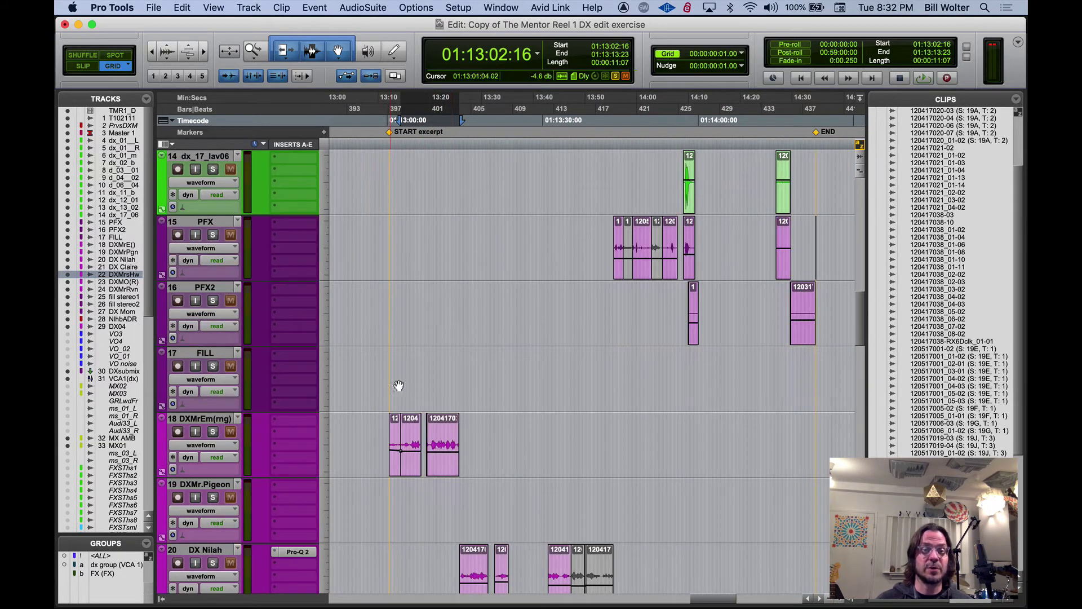
left_click(404, 361)
key("space")
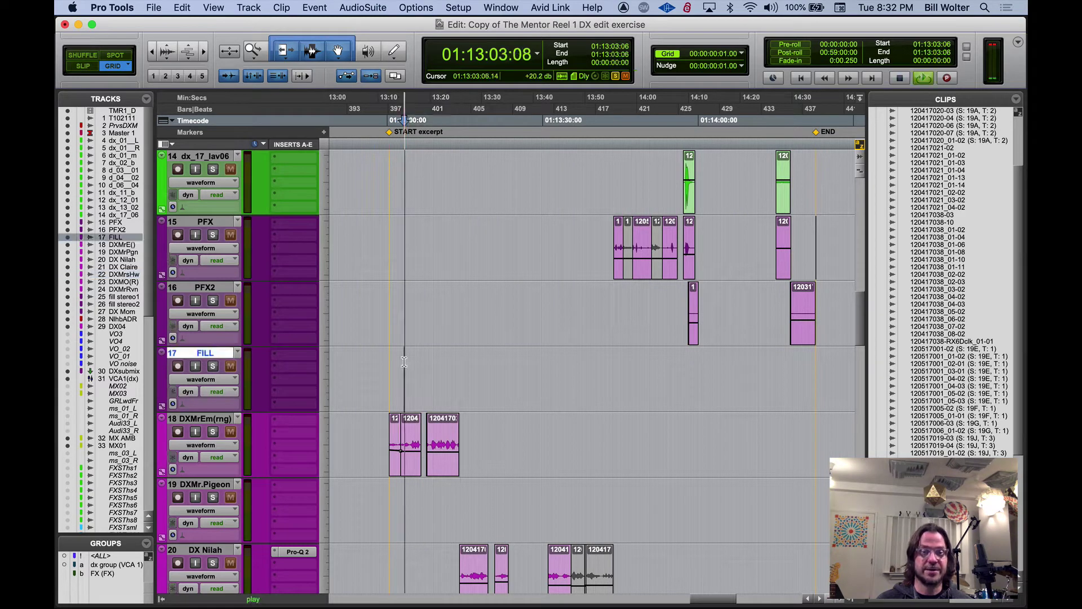
key("space")
Solo the DXMrEm(rng) track and audition its clips from 01:13:03:06
left_click(213, 432)
key("space")
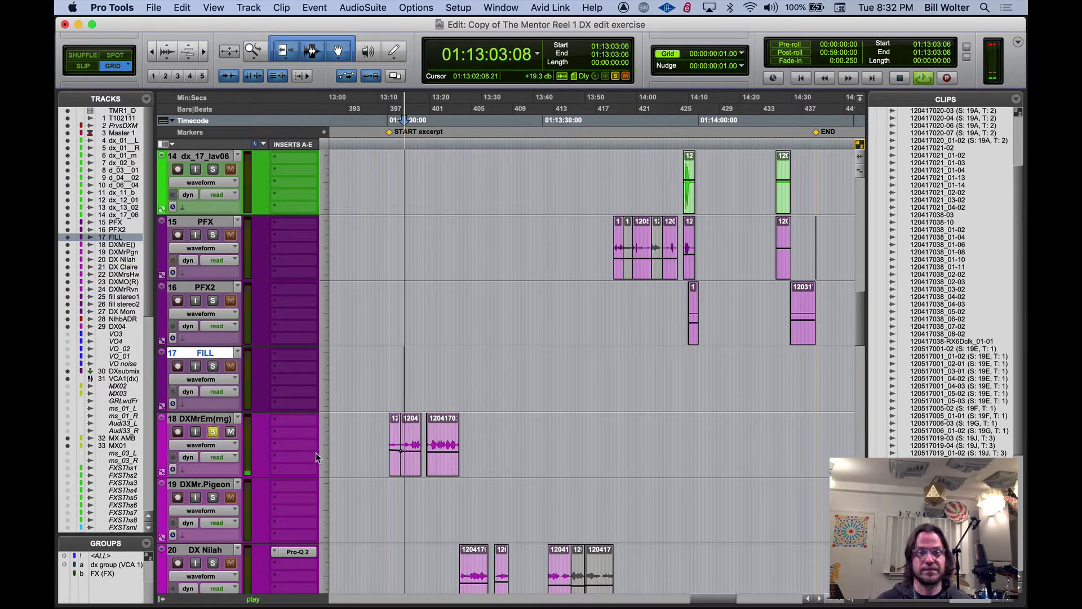
key("super+bracketright")
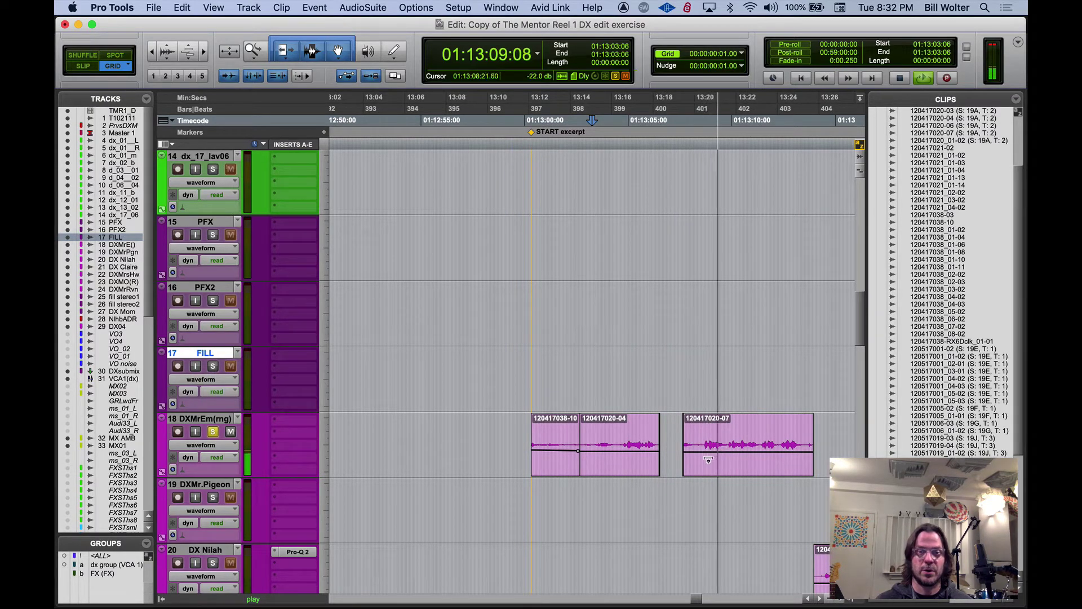
key("space")
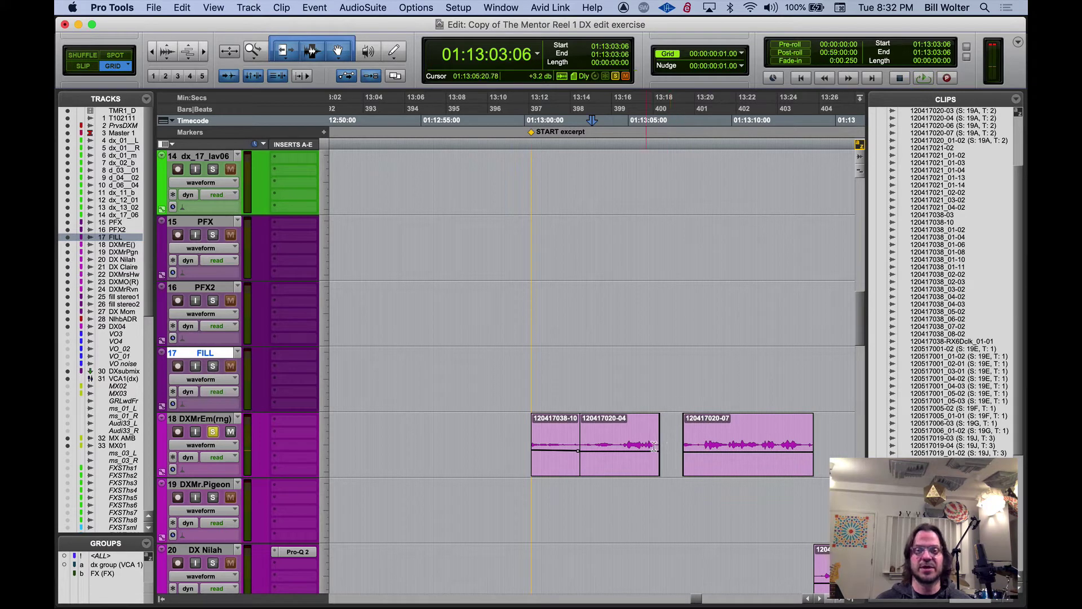
scroll(660, 427, "down", 2)
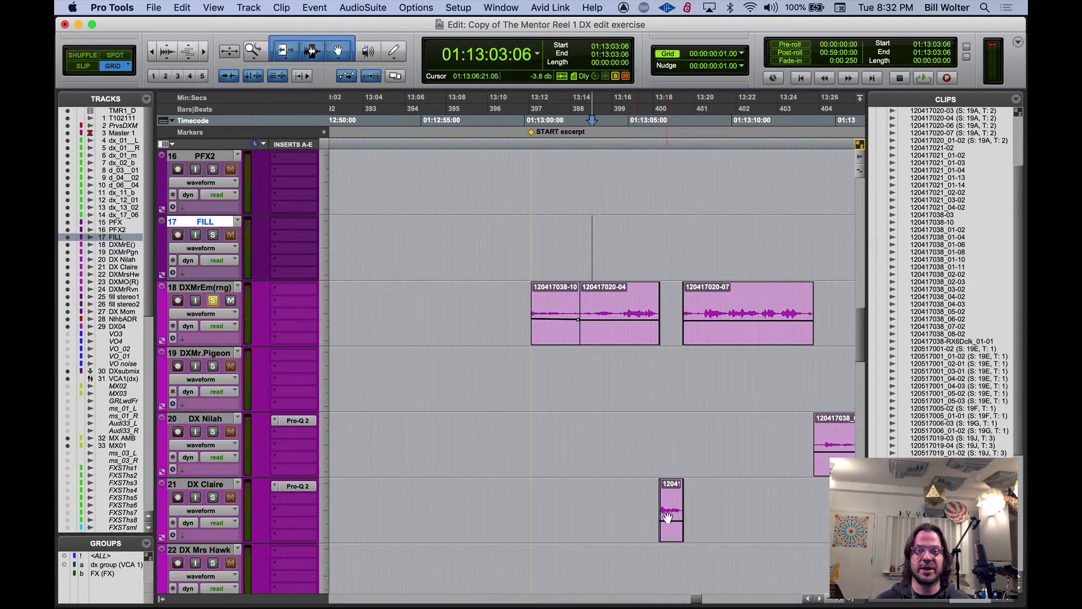
Solo the DX Claire track along with DXMrEm(rng) and audition both from 01:13:05:16
left_click(213, 499)
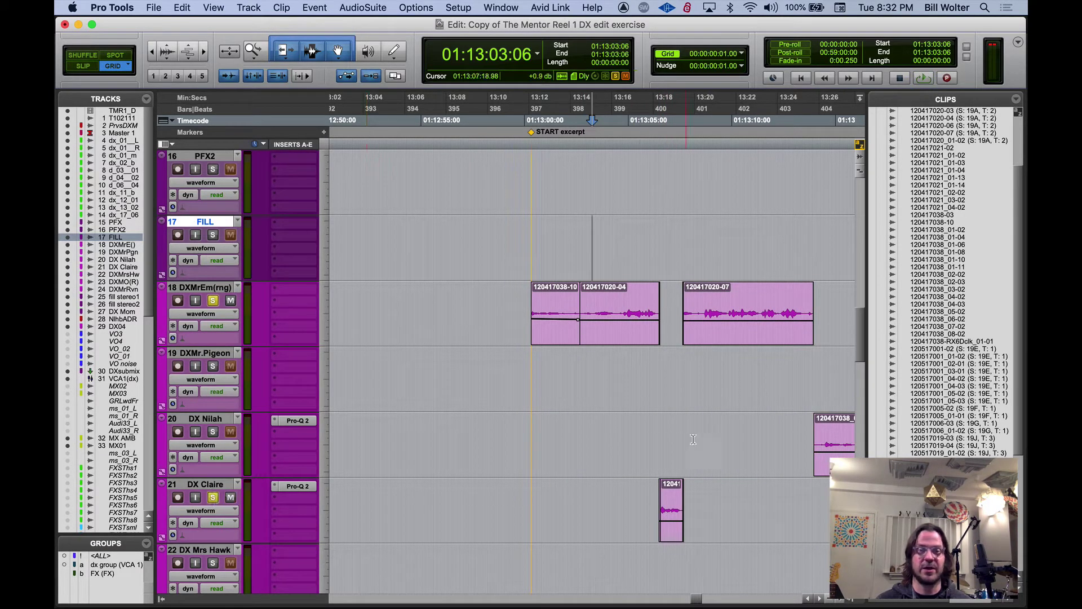
left_click(642, 420)
key("space")
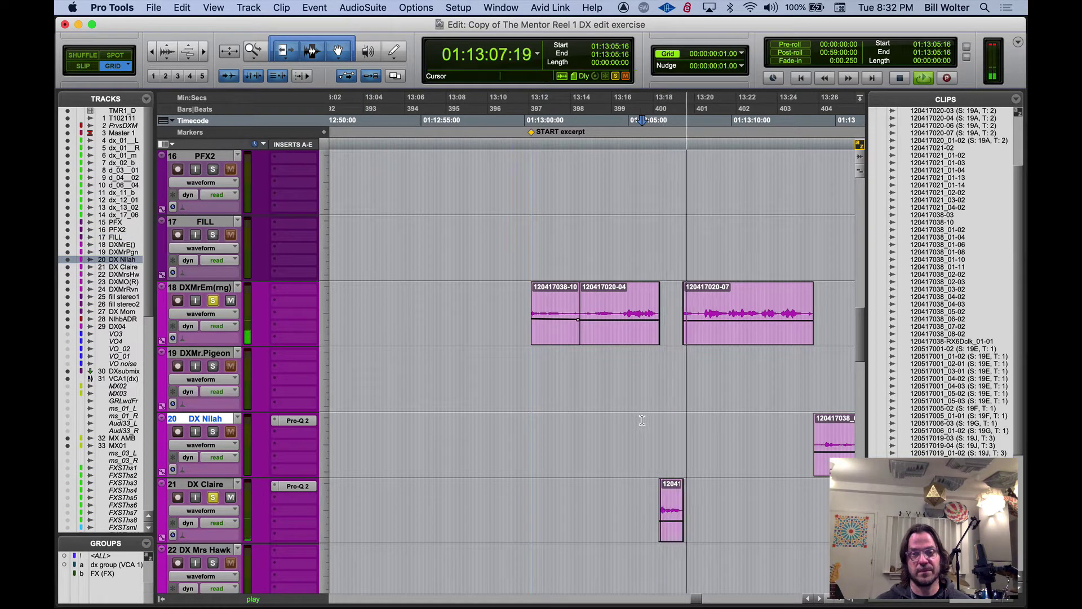
key("space")
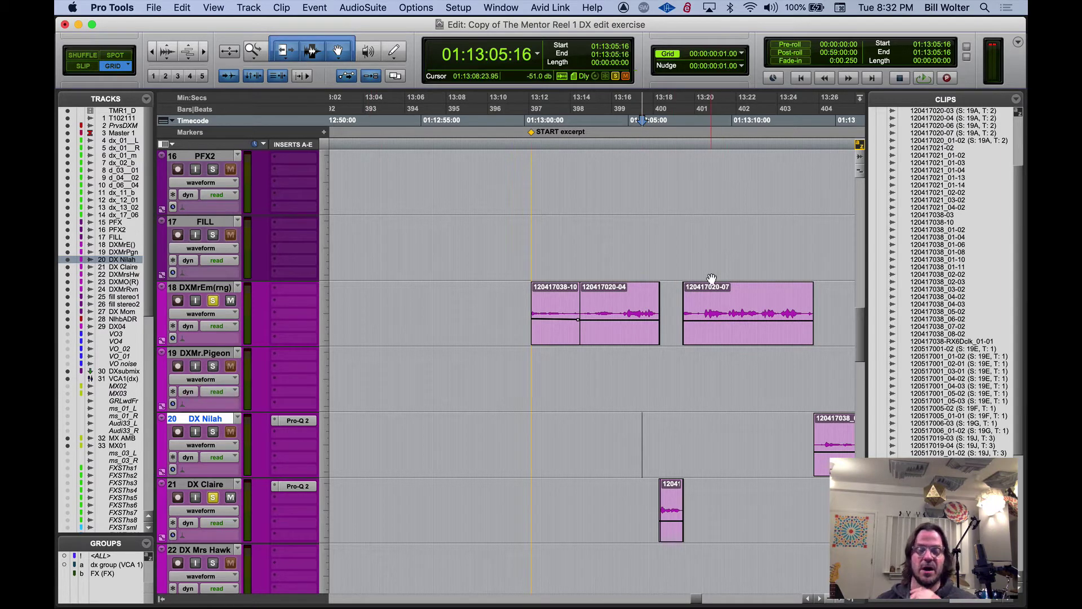
Go back up to the green production tracks and select the dx_01_mix track
scroll(711, 279, "up", 12)
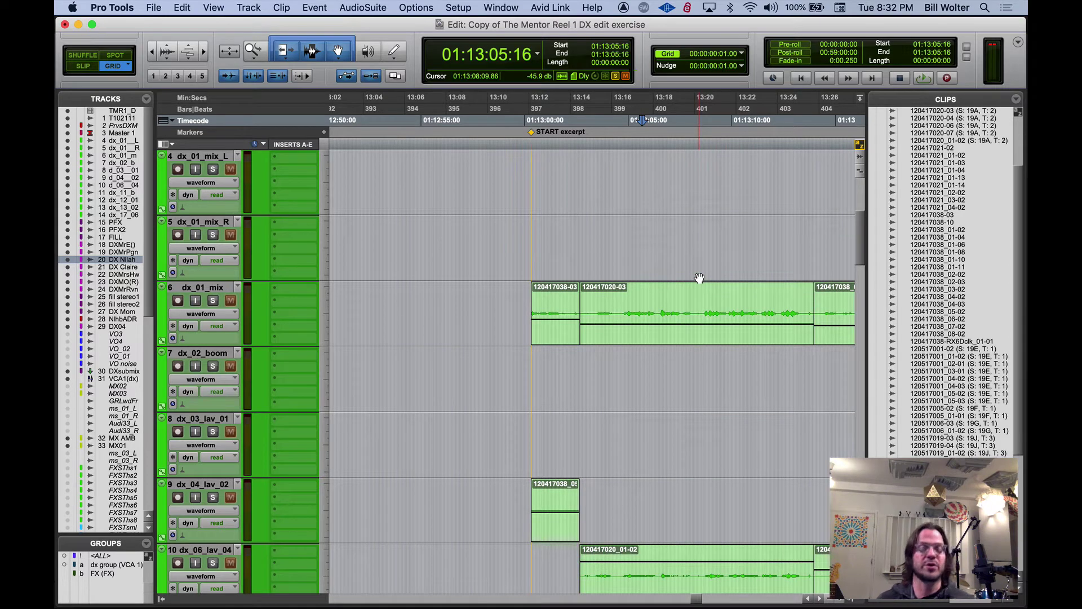
key("r")
key("r")
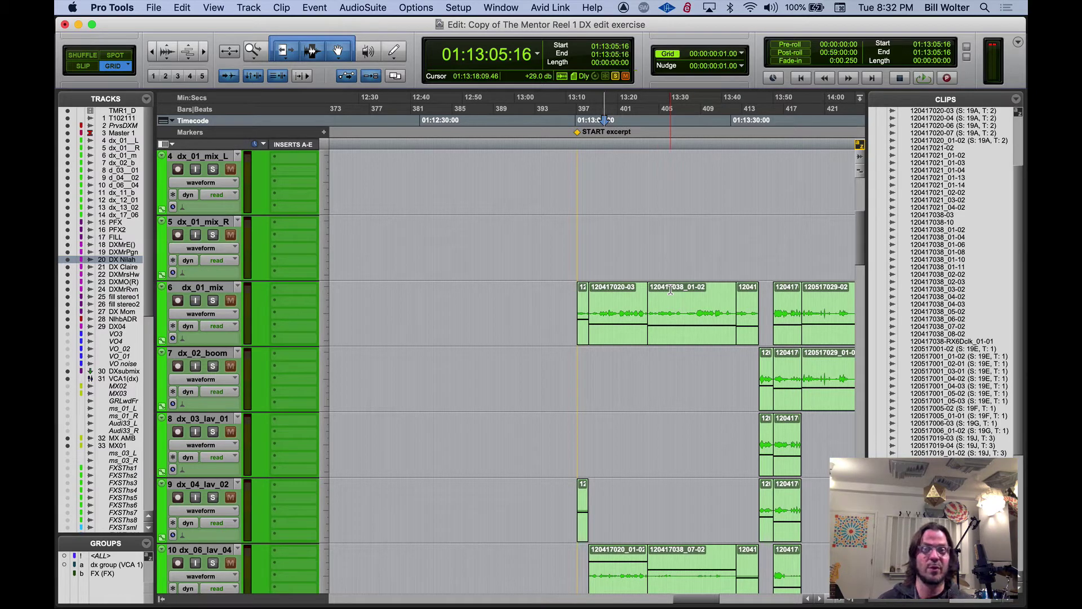
left_click(202, 288)
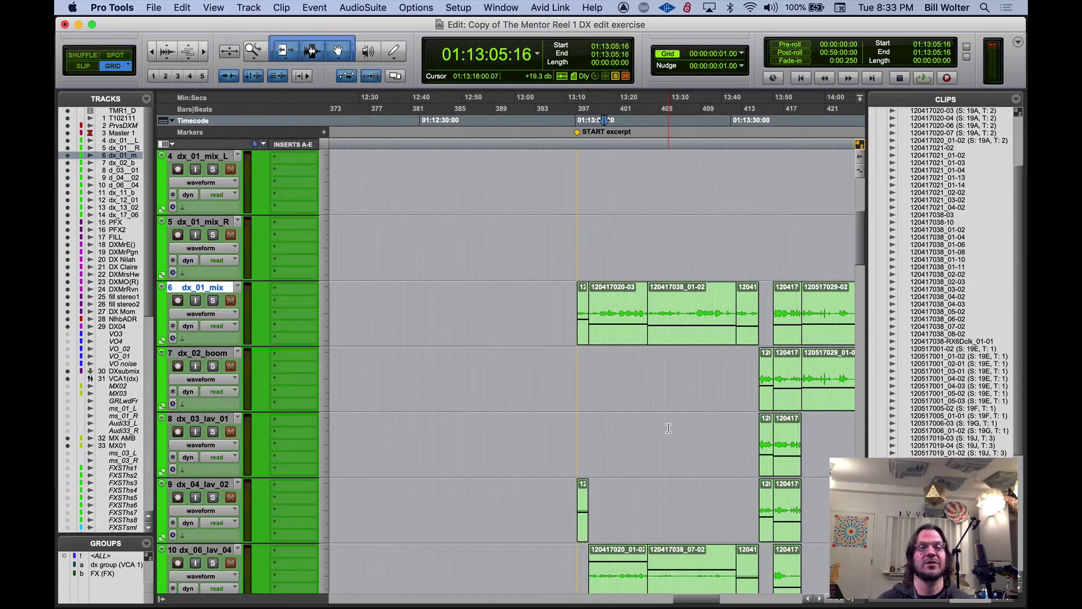
Select the 120417038_01-02 clip on dx_01_mix, solo that track and audition the clip from 01:13:13:23
scroll(682, 401, "right", 3)
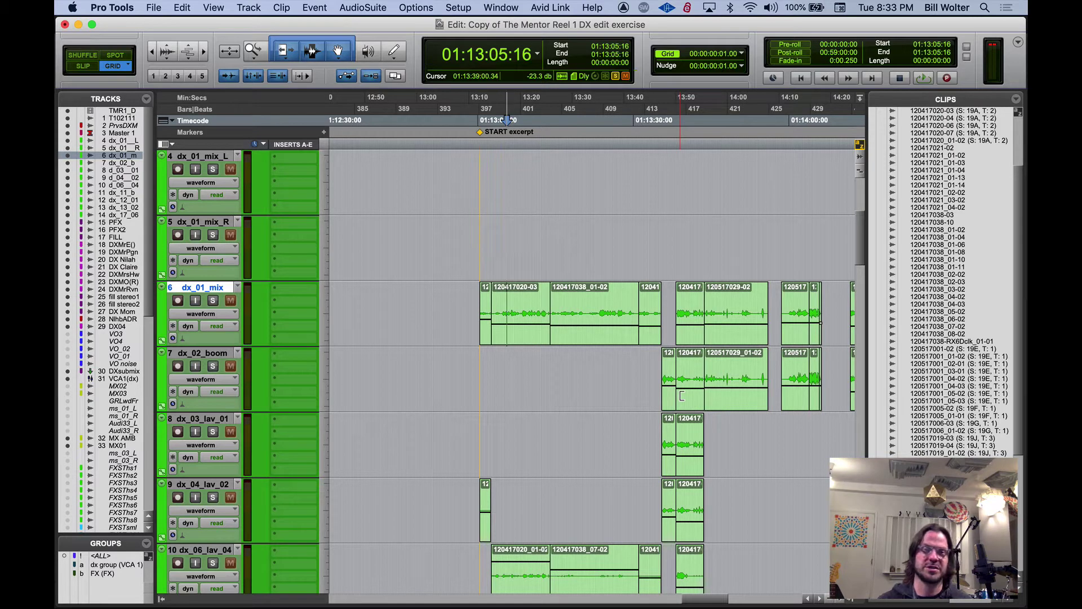
left_click(591, 317)
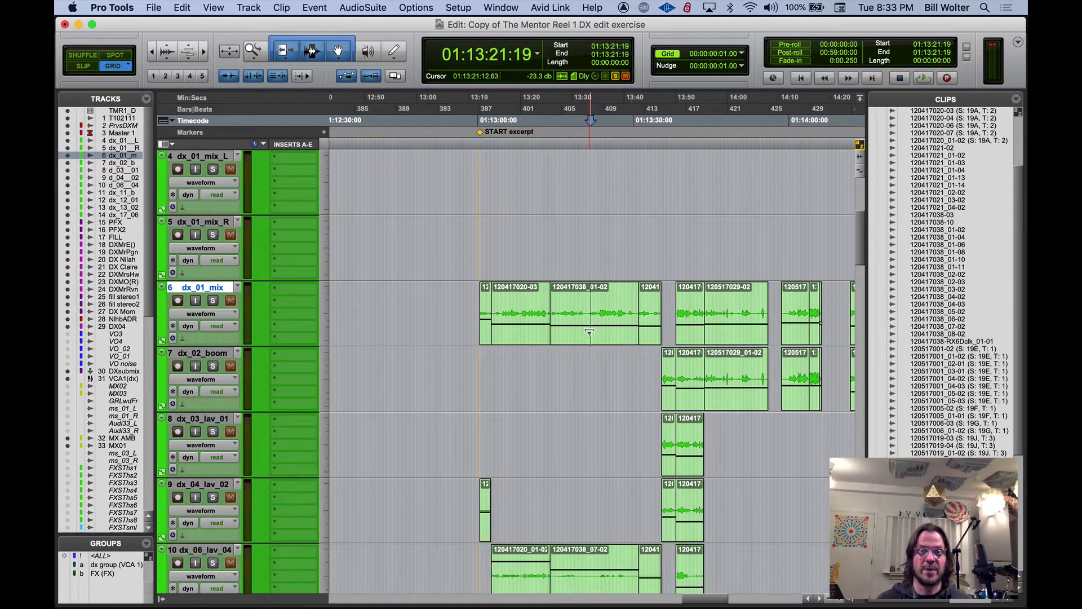
left_click(590, 343)
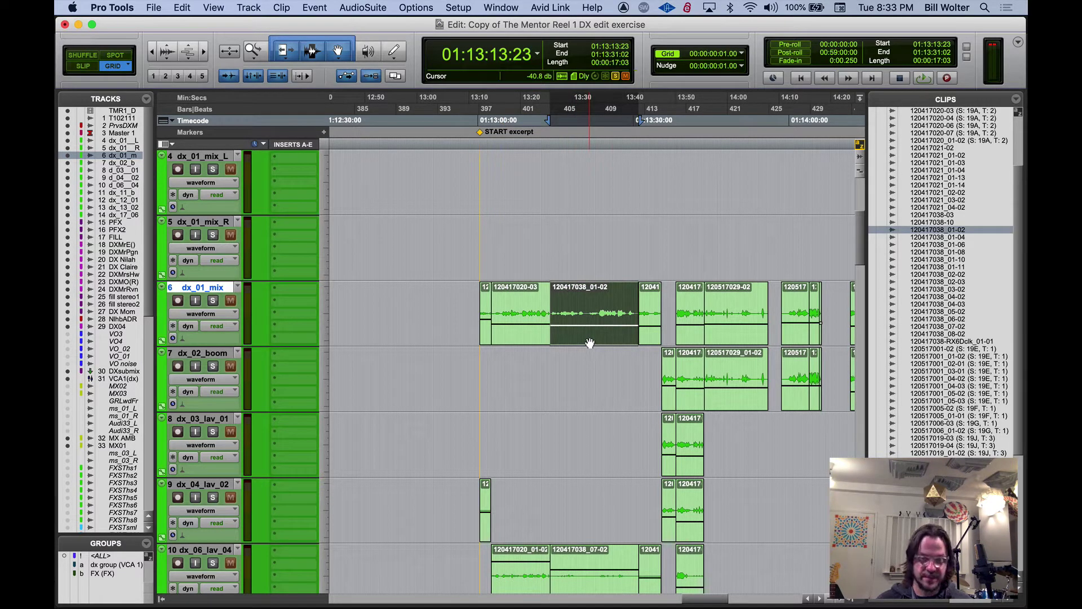
key("shift+s")
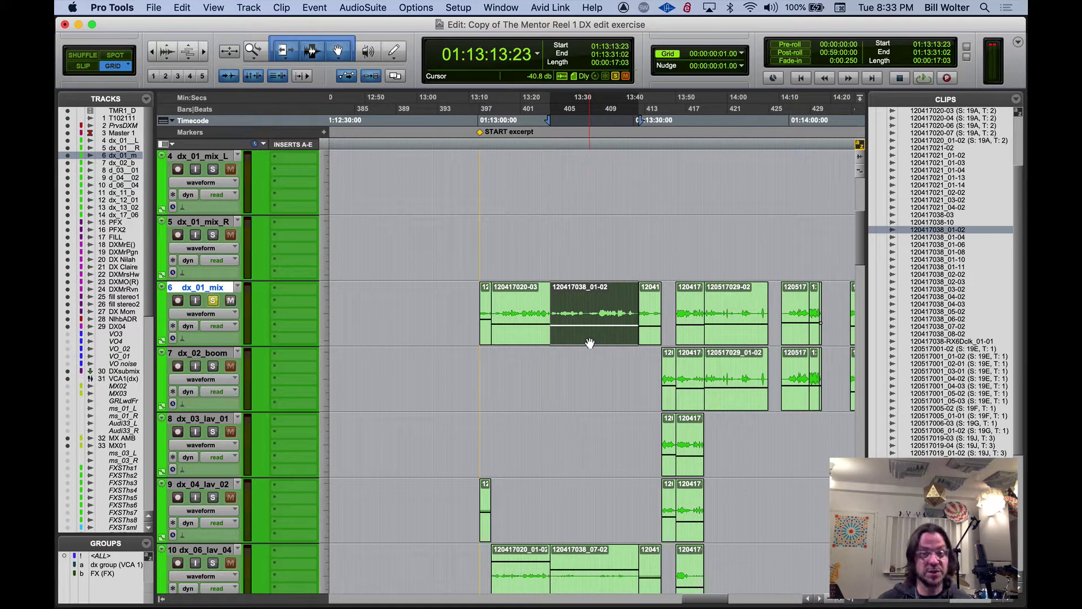
key("space")
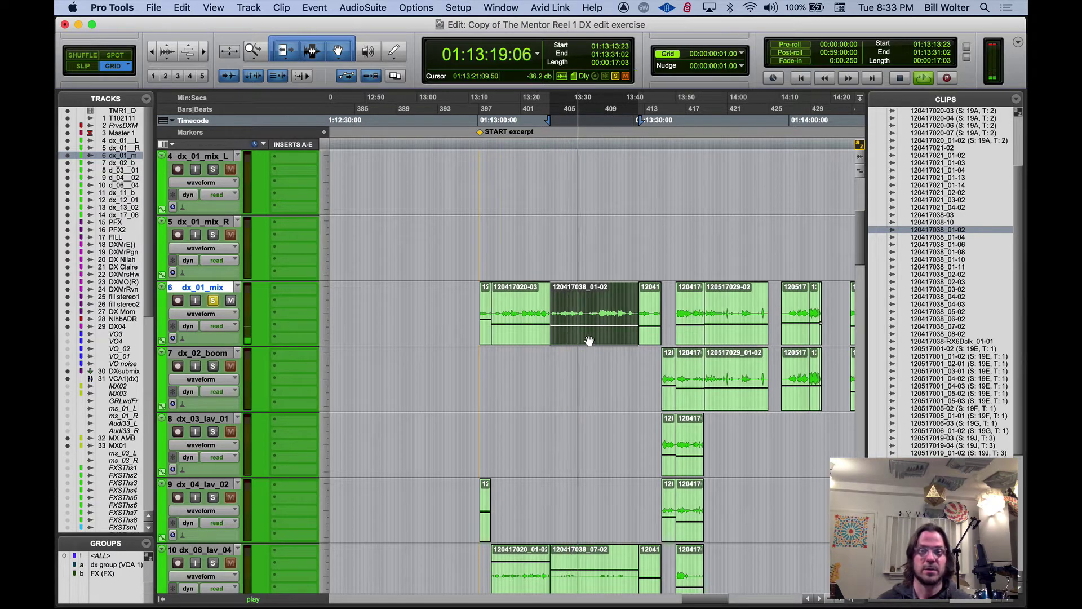
scroll(589, 342, "down", 2)
scroll(590, 341, "up", 1)
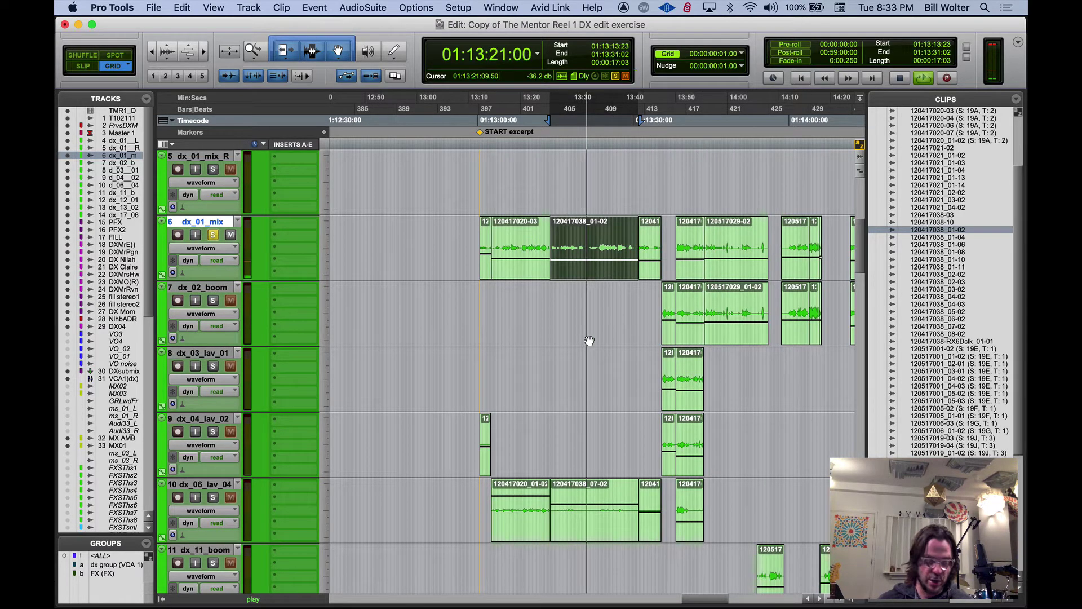
key("space")
Move the selection down to the 120417038_07-02 clip on dx_06_lav_04, solo only that track and audition the clip
key("semicolon")
key("semicolon")
key("semicolon")
key("semicolon")
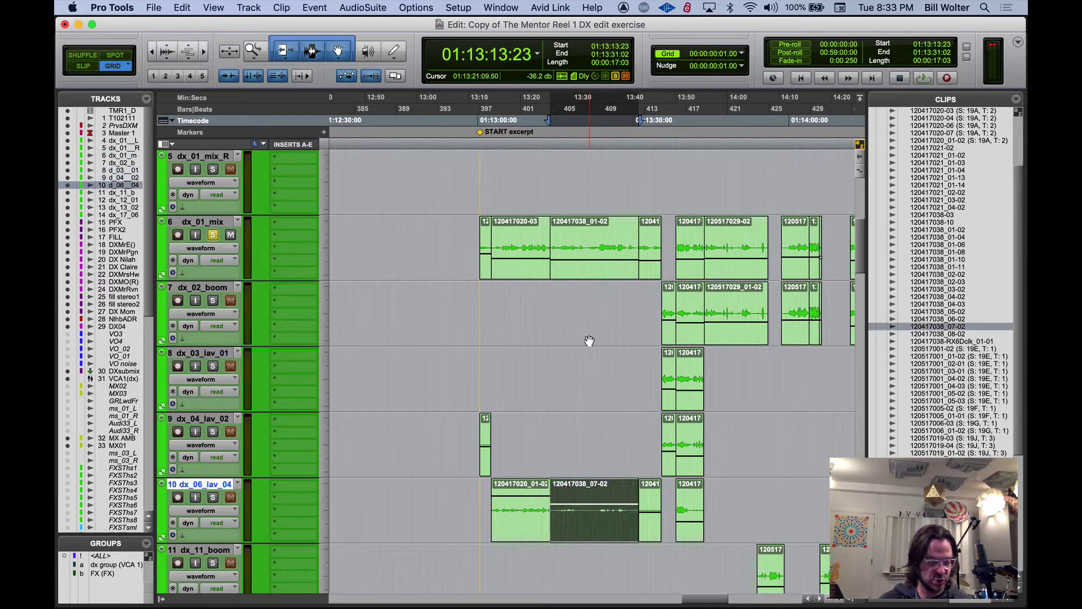
key("shift+s")
key("space")
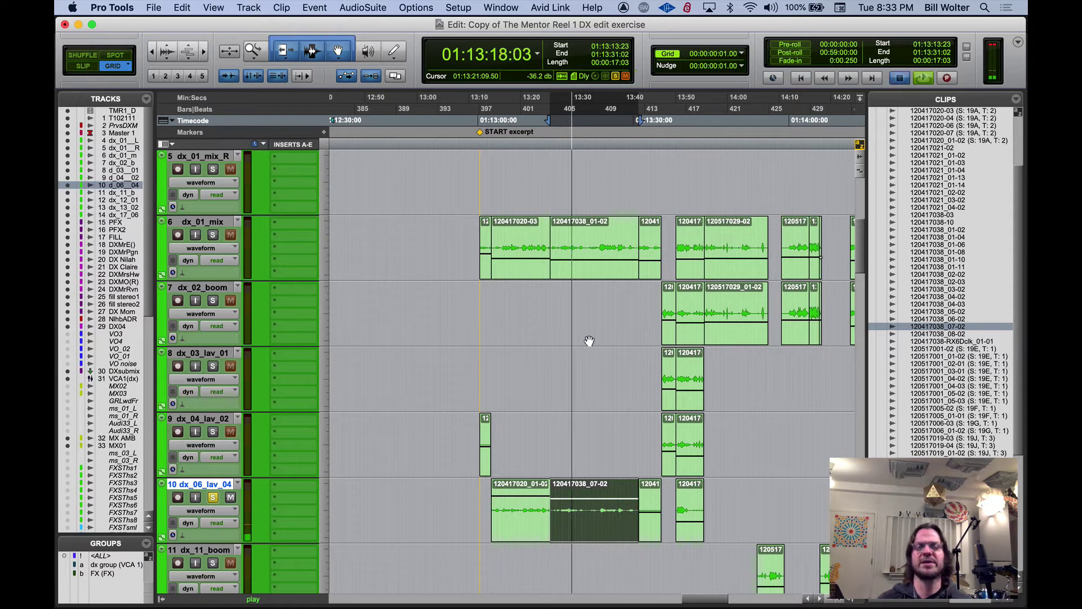
key("space")
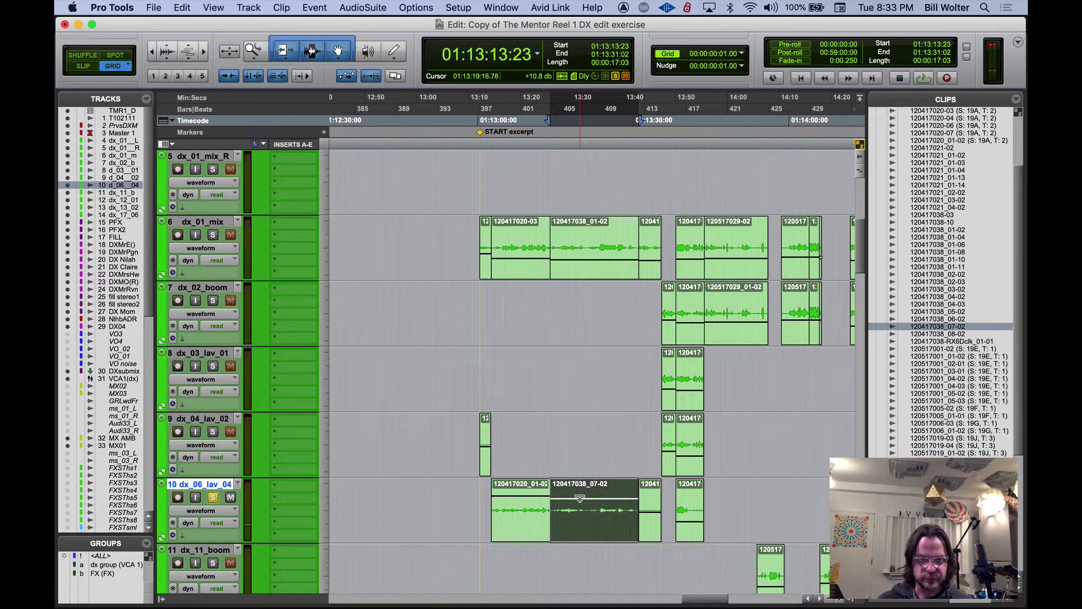
left_click_drag(578, 499, 580, 503)
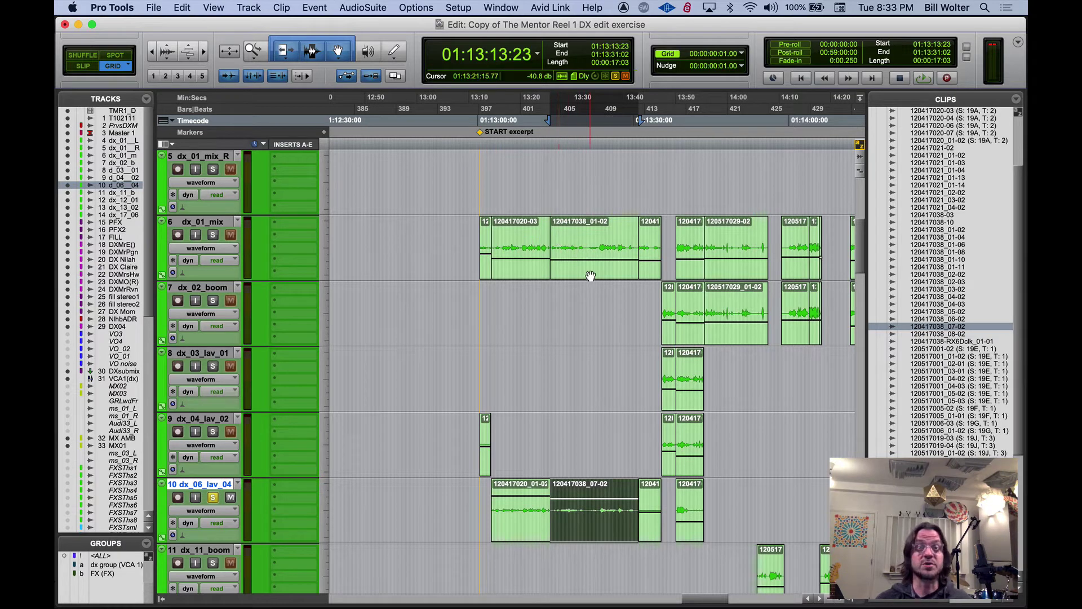
Copy the 120417038_01-02 clip on dx_01_mix and move the selection down the tracks to DX Nilah
left_click(588, 252)
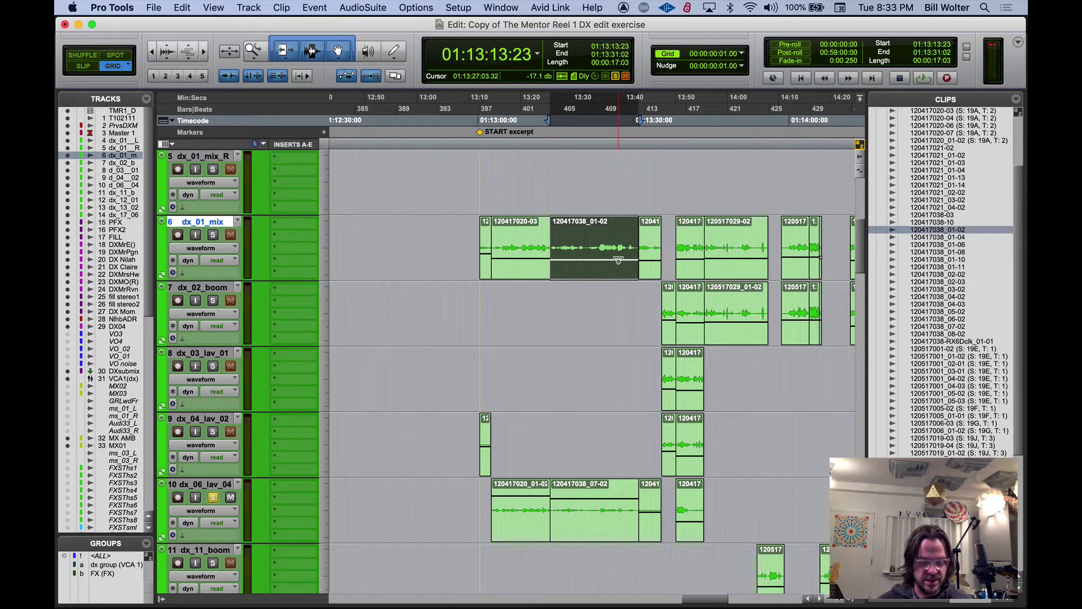
key("semicolon")
key("semicolon")
key("semicolon")
key("semicolon")
key("semicolon")
key("semicolon")
key("semicolon")
key("semicolon")
key("semicolon")
key("semicolon")
key("semicolon")
key("semicolon")
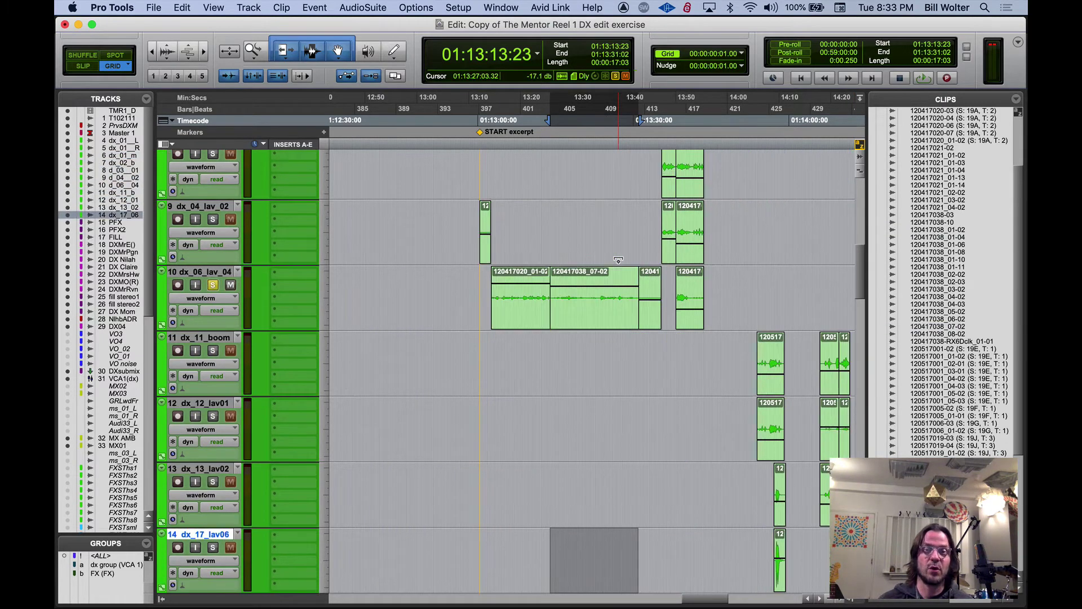
key("semicolon")
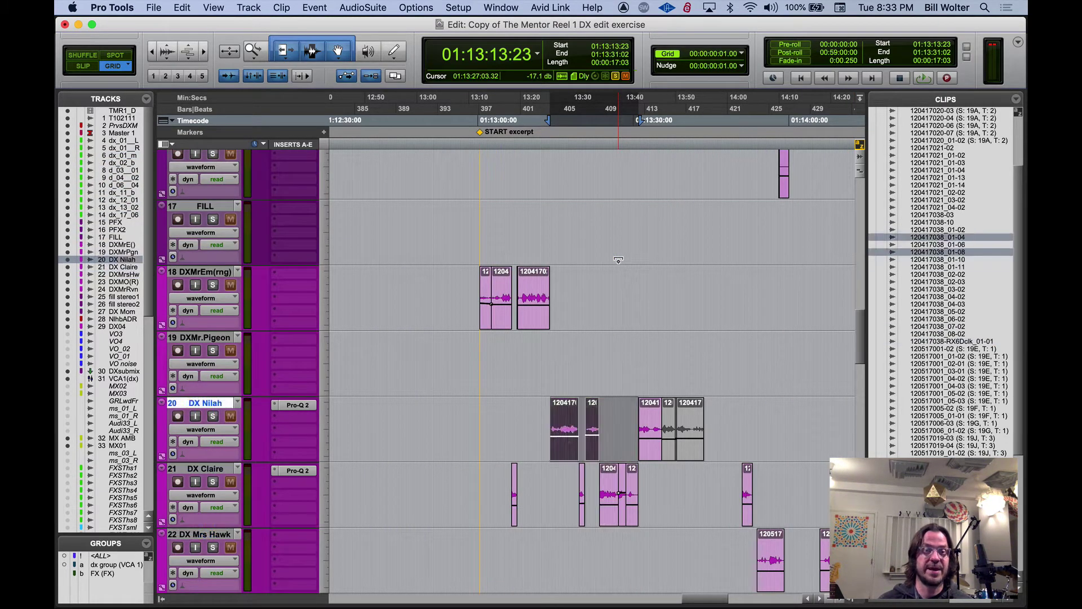
key("semicolon")
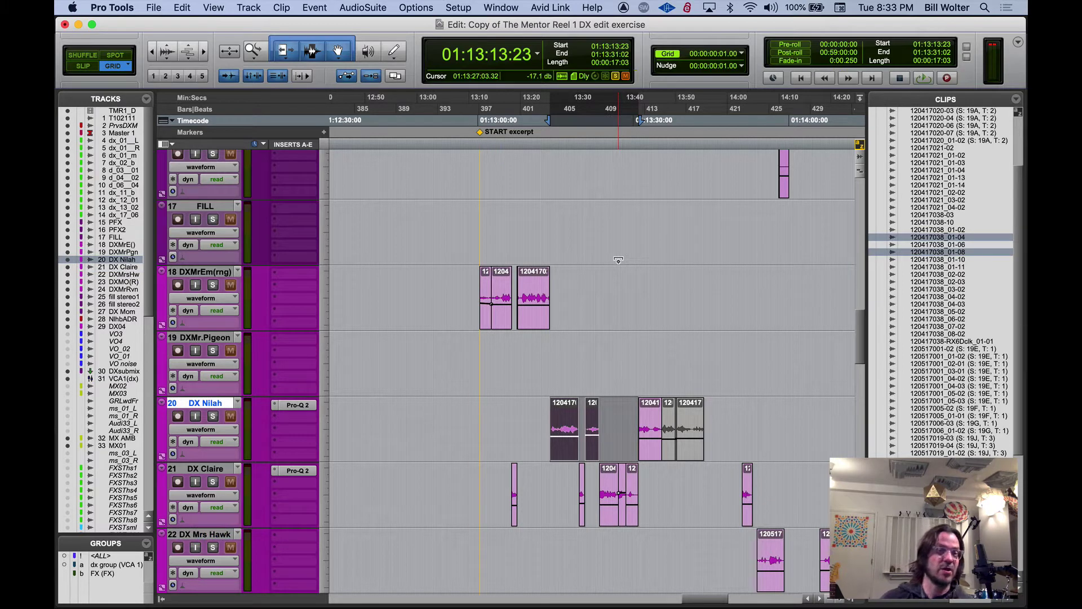
Paste the copied clip onto the empty DXMr.Pigeon track at 01:13:13:23, and undo a trial deletion of it
key("p")
key("semicolon")
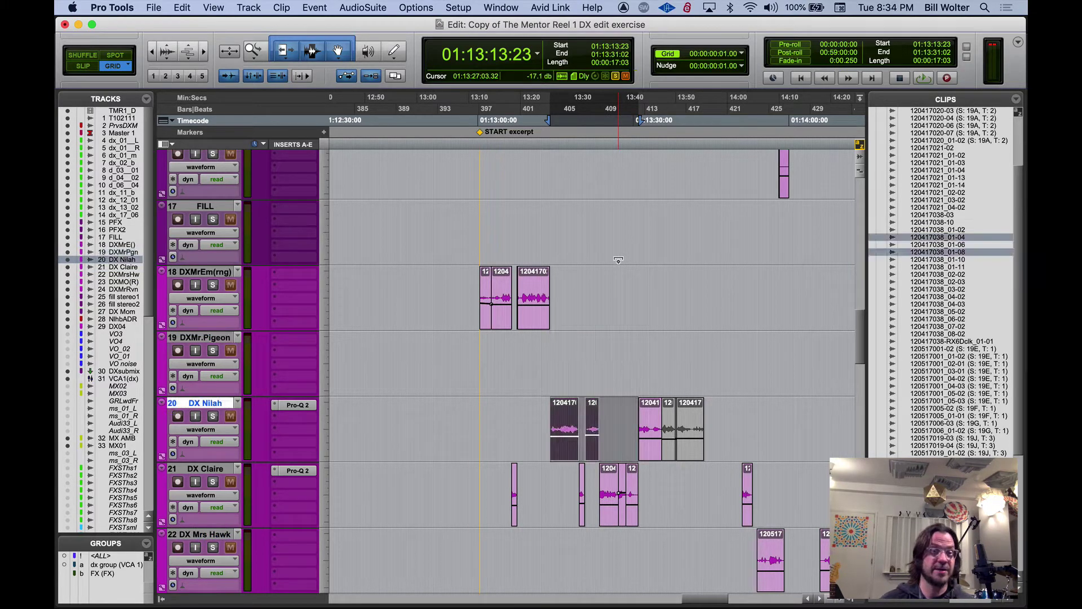
key("semicolon")
key("semicolon")
key("p")
key("p")
key("p")
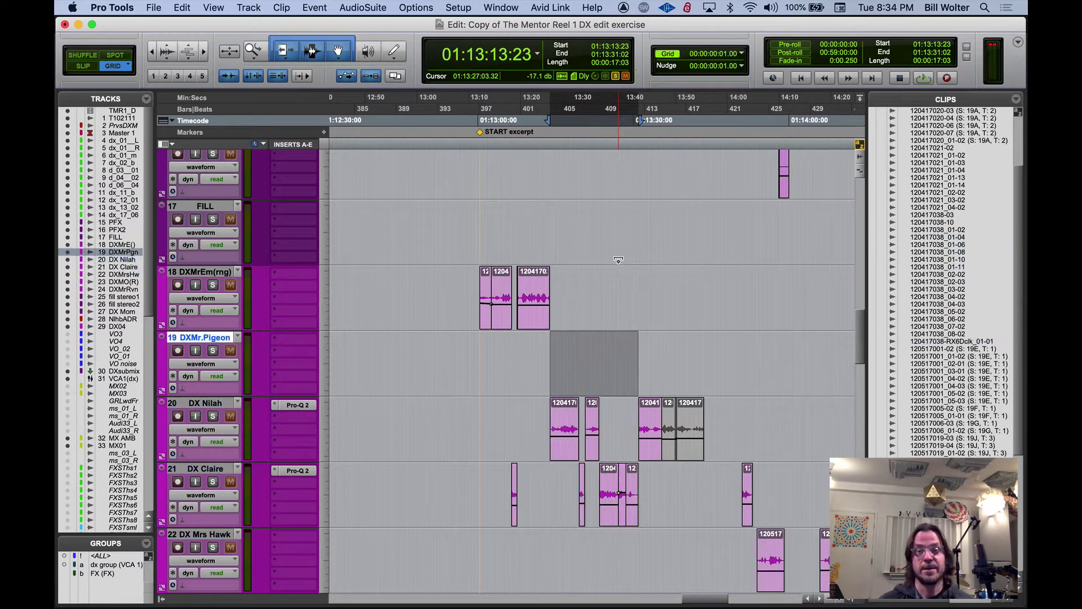
key("super+v")
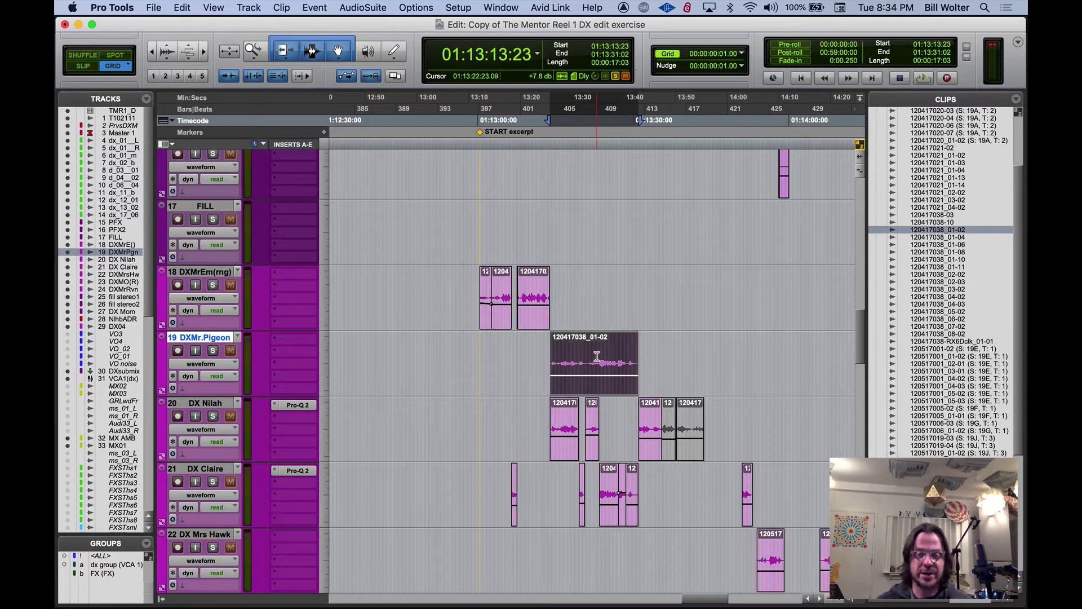
key("Delete")
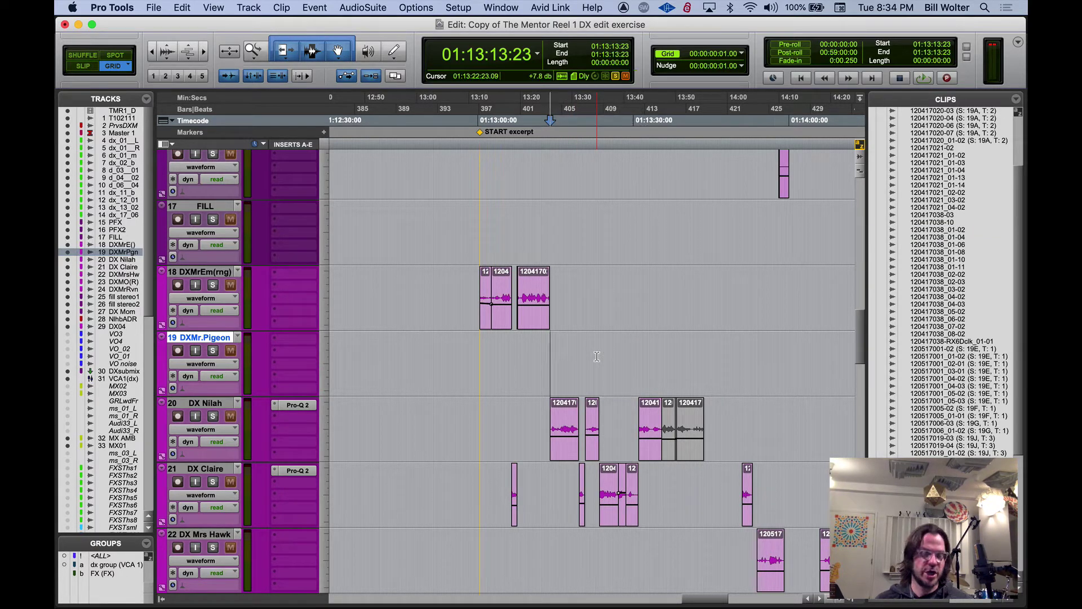
key("super+z")
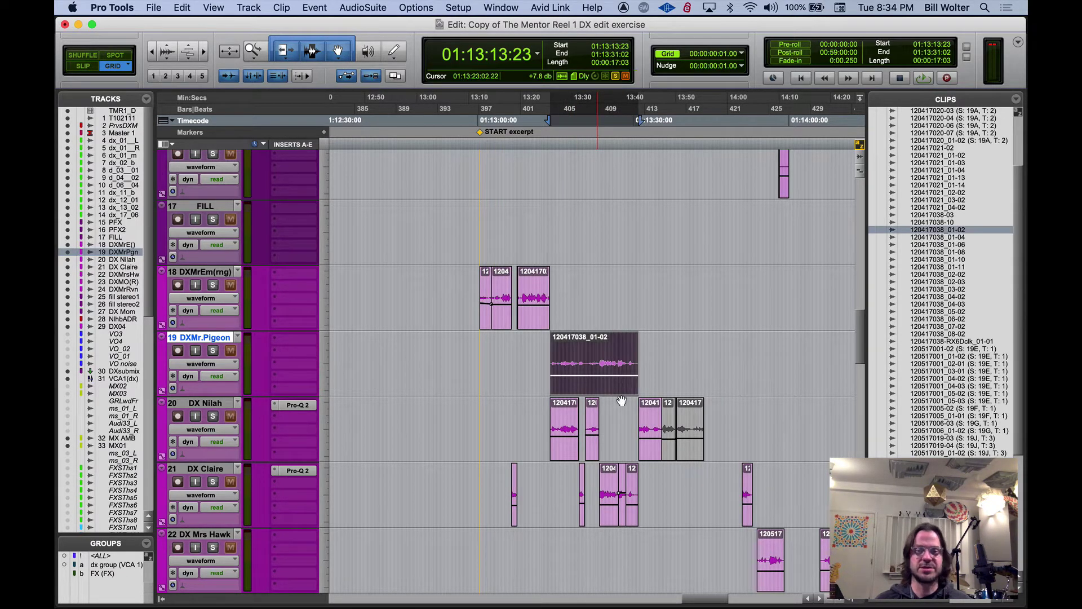
Delete the DX Nilah and DX Claire clips between 01:13:13:23 and 01:13:31:02
left_click(567, 450)
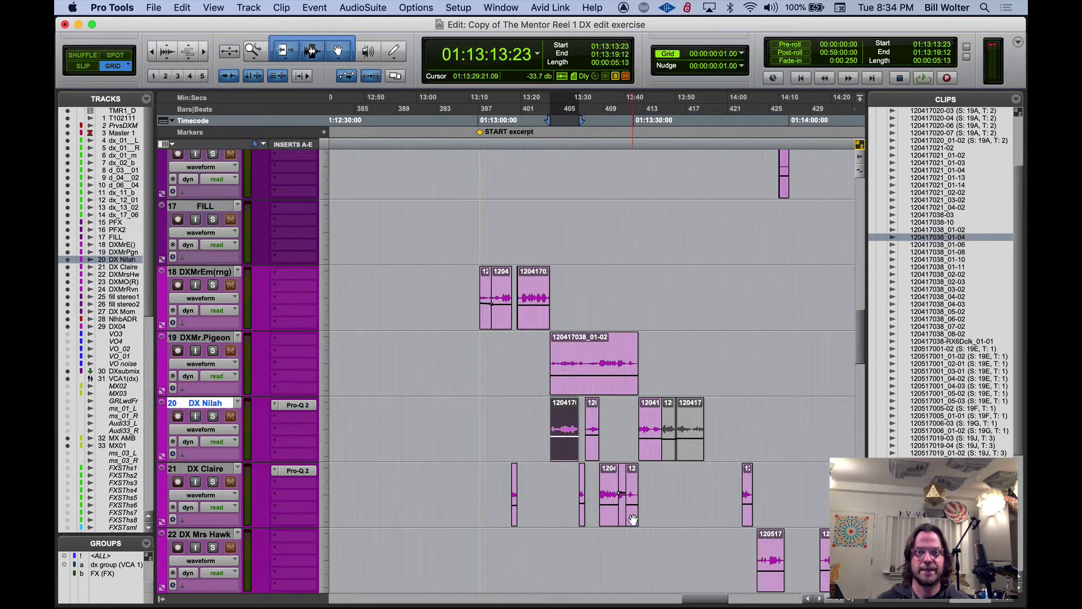
left_click(631, 517, "shift")
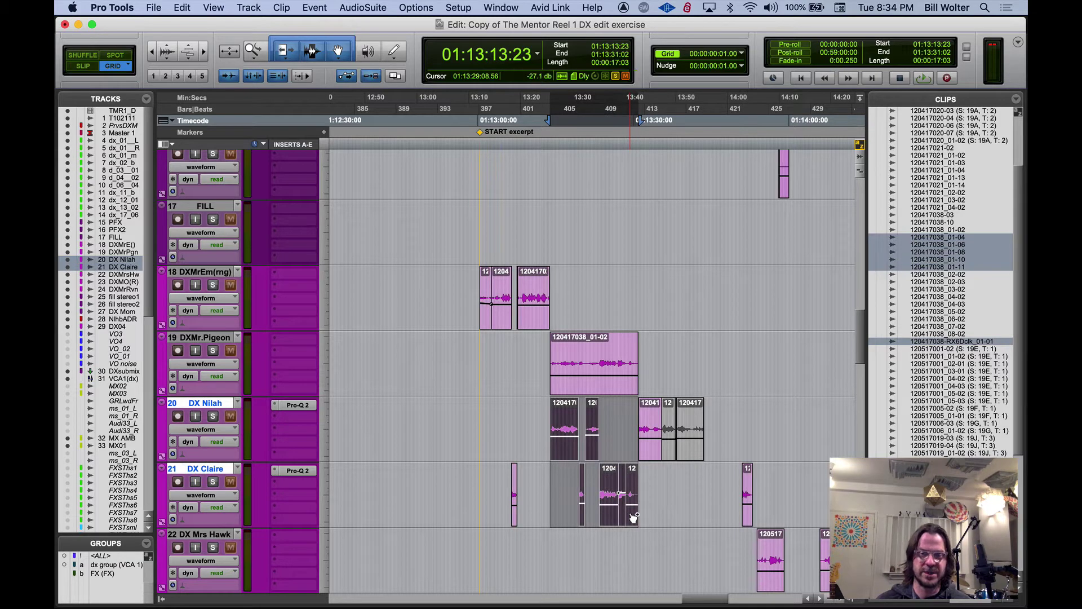
key("Delete")
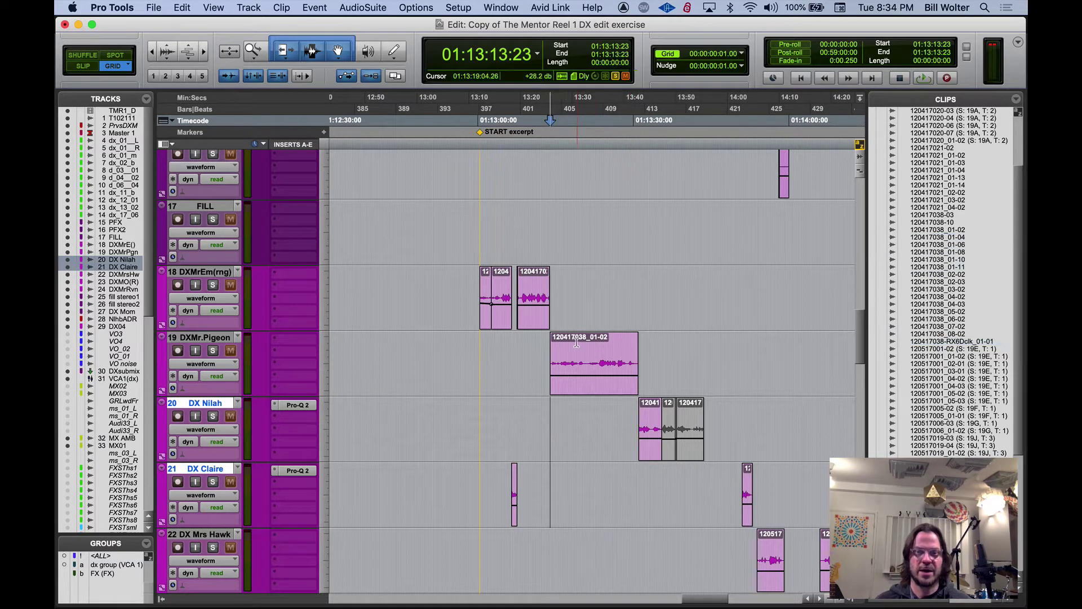
Select the 120417038_01-02 clip on DXMr.Pigeon, solo the track and play back from the clip's start
left_click(546, 344)
left_click(572, 389)
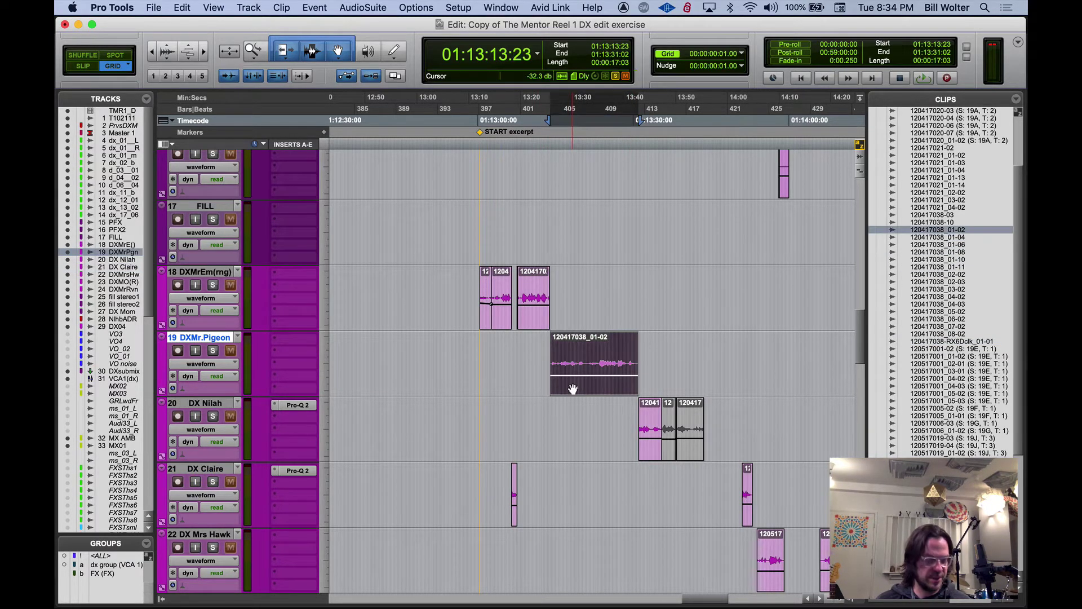
scroll(576, 308, "up", 10)
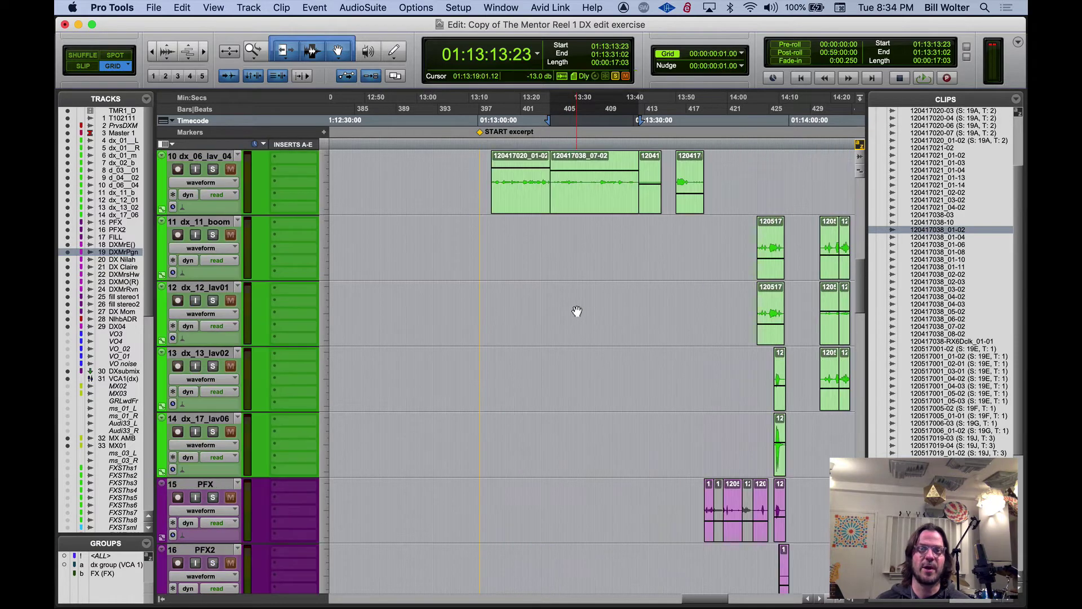
scroll(576, 308, "down", 9)
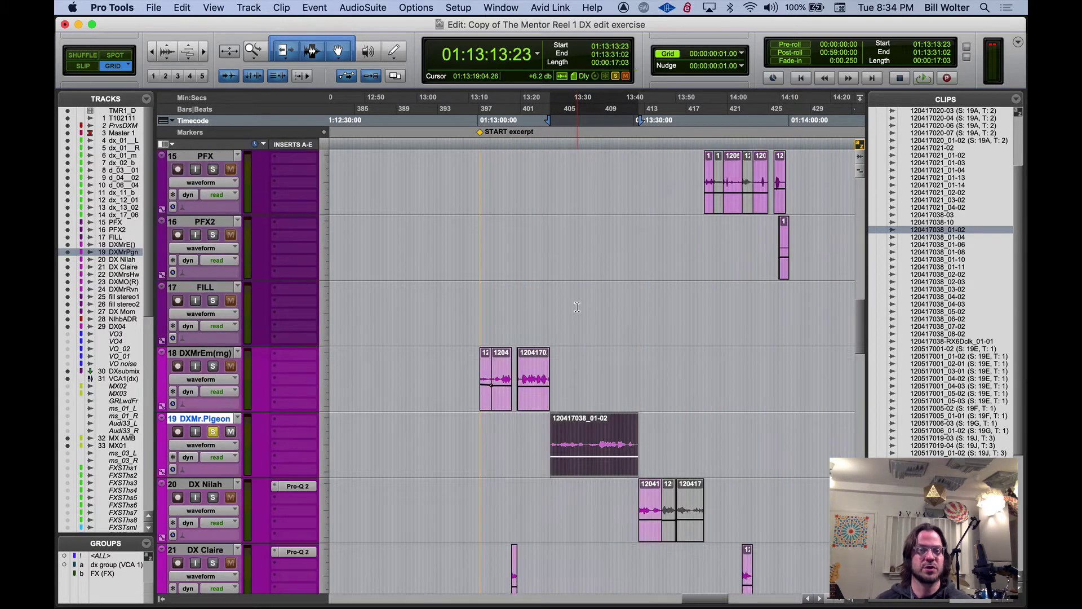
key("space")
key("super+bracketright")
key("super+bracketright")
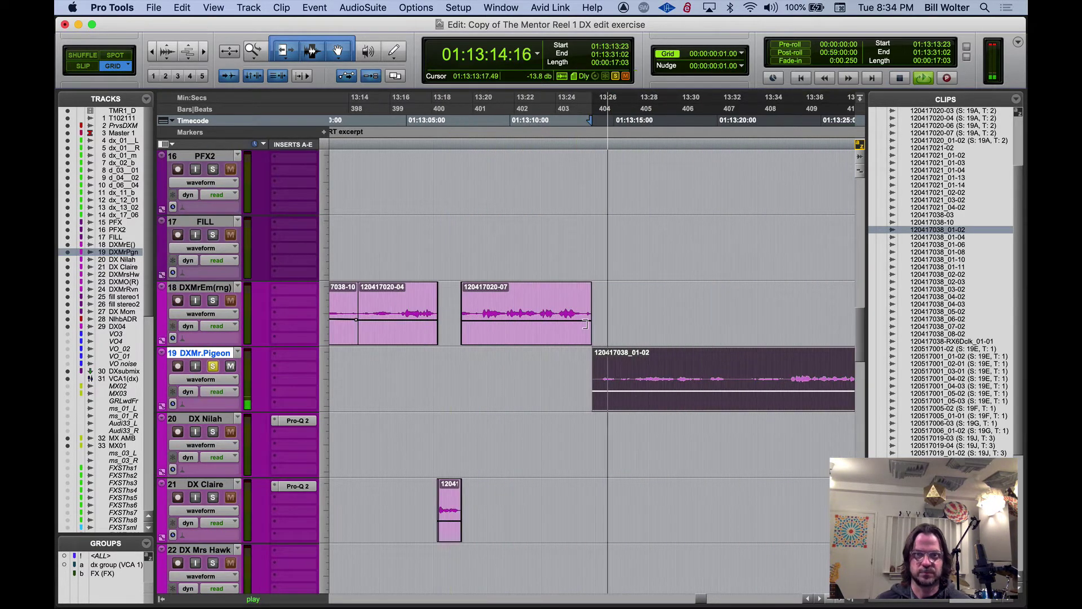
Show the video window at roughly half its size, and stop playback with the edit cursor on DXMr.Pigeon at 01:13:19:07
key("super+9")
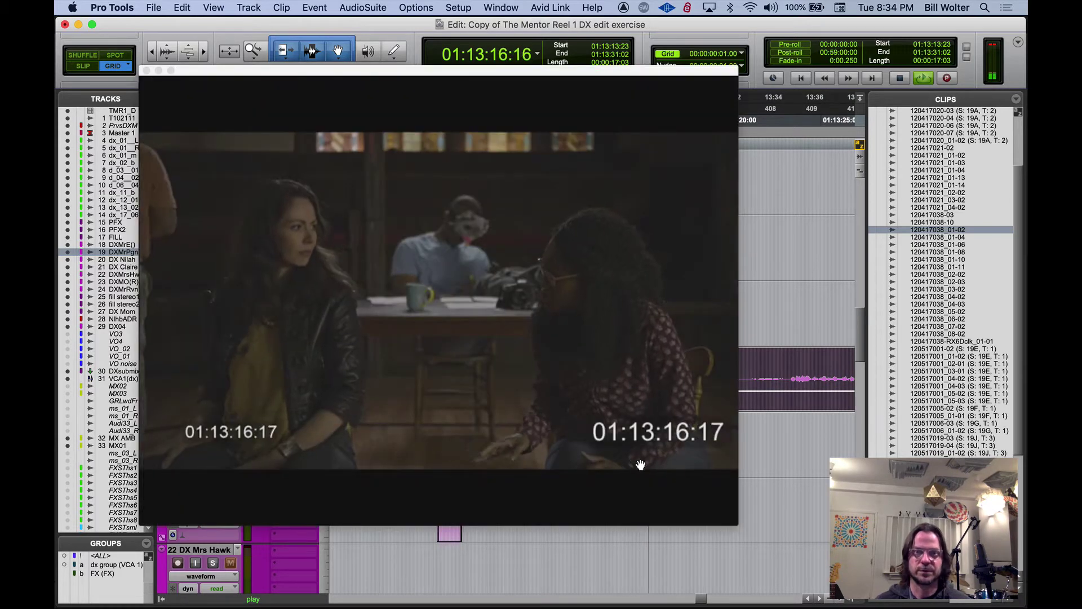
left_click_drag(730, 520, 426, 292)
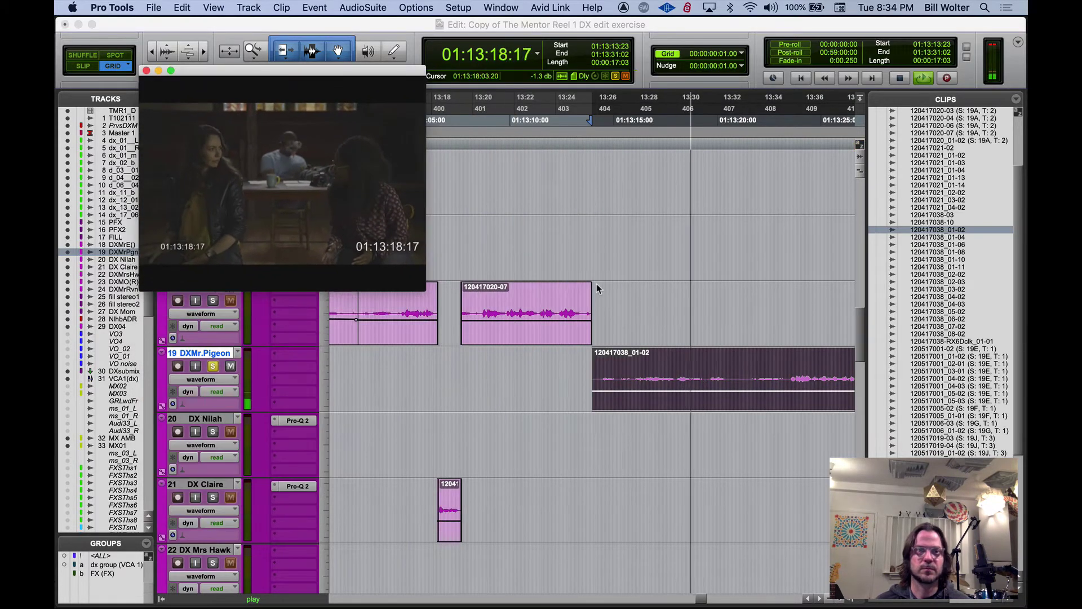
left_click(692, 355)
key("space")
left_click(703, 366)
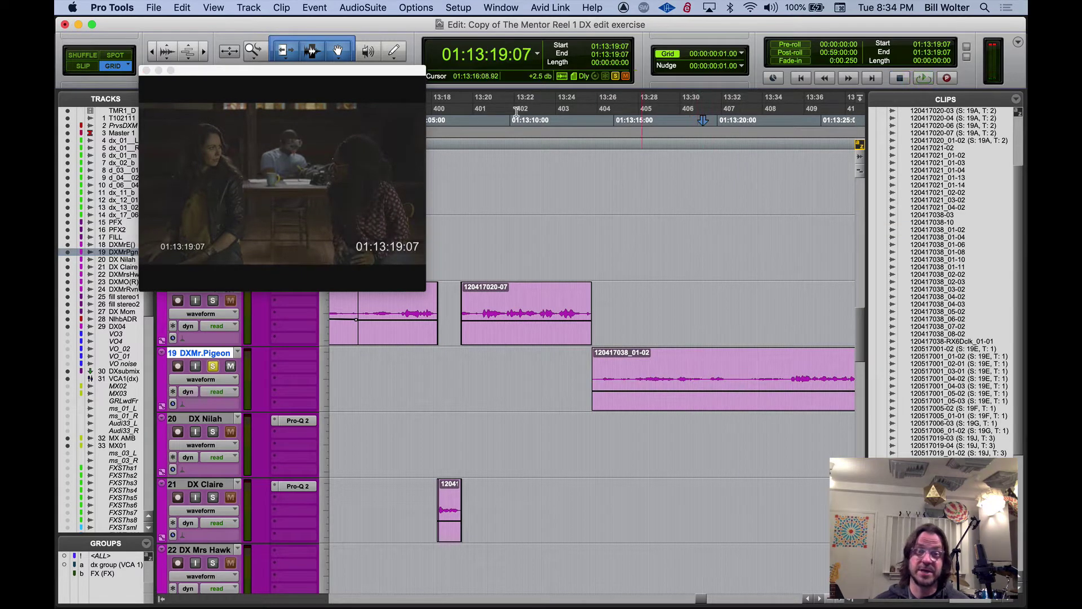
Move the video window away from the ruler and play back the DXMr.Pigeon clip from 01:13:17:20
left_click_drag(294, 68, 267, 214)
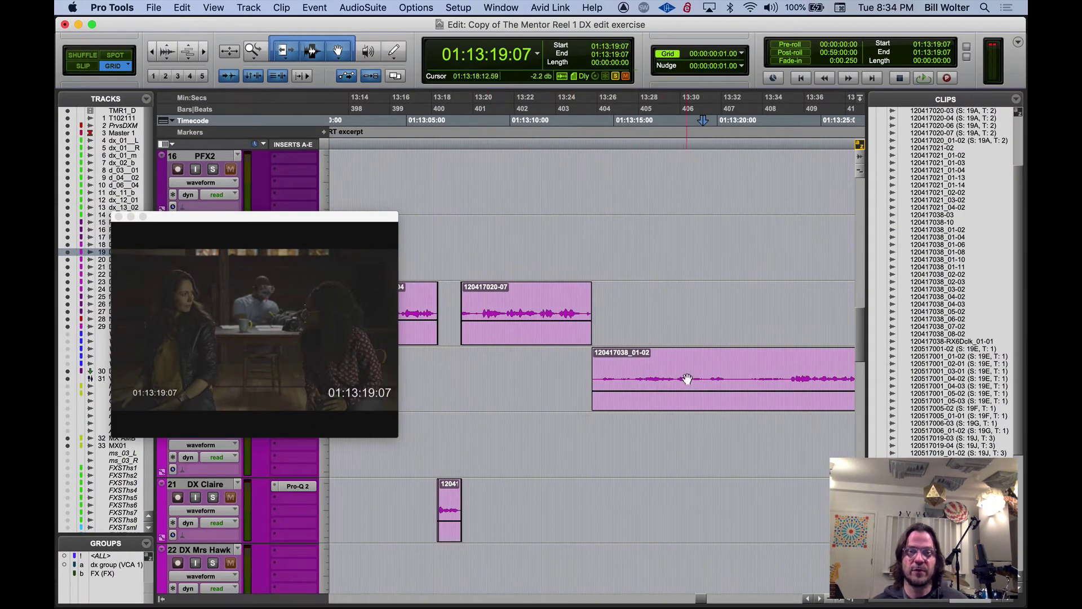
left_click(672, 362)
key("space")
key("space")
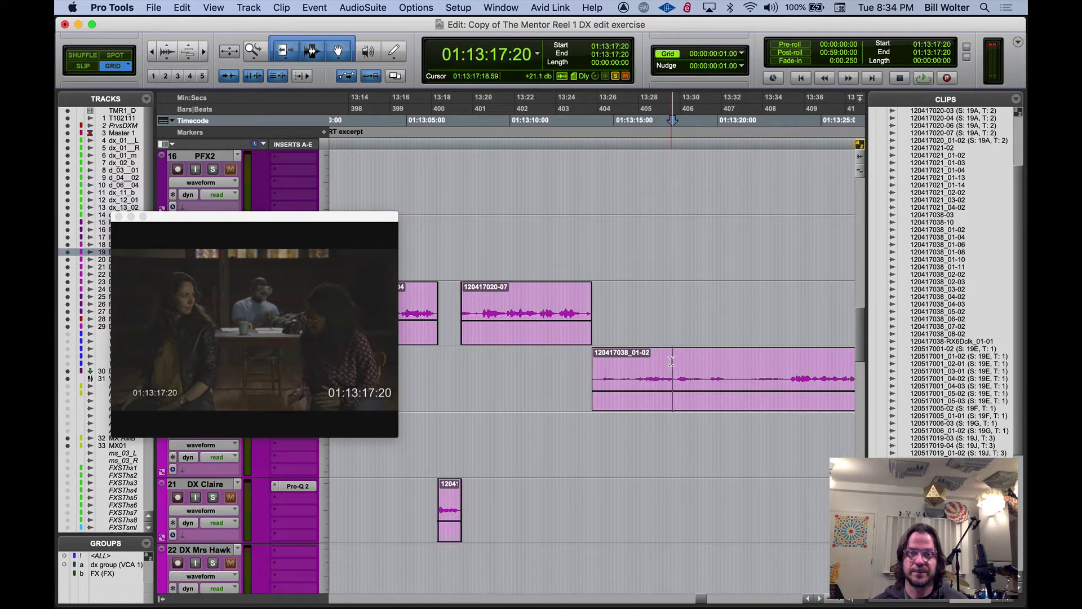
key("space")
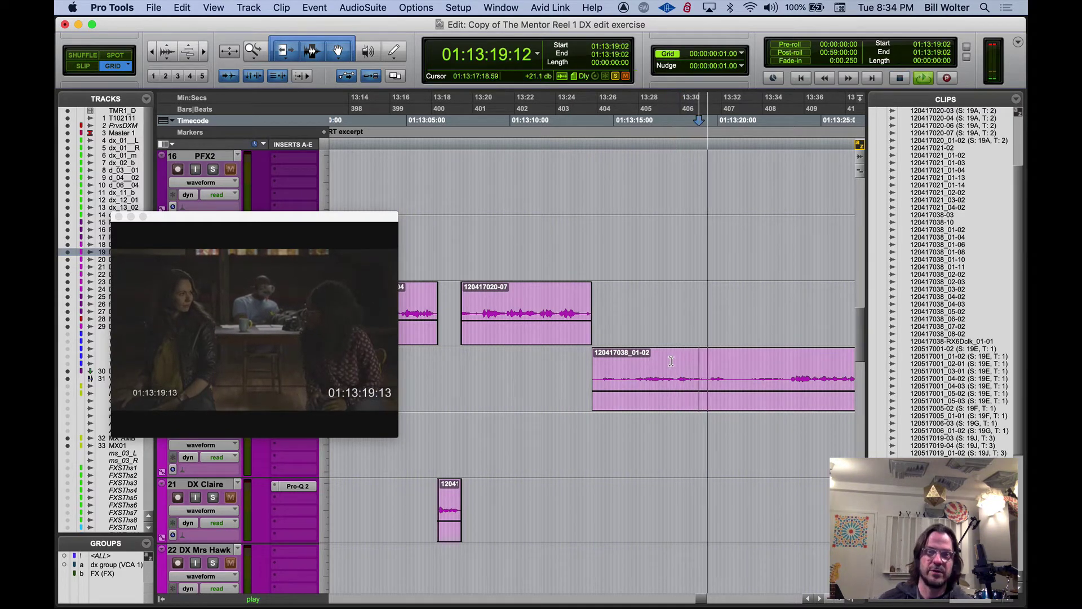
key("space")
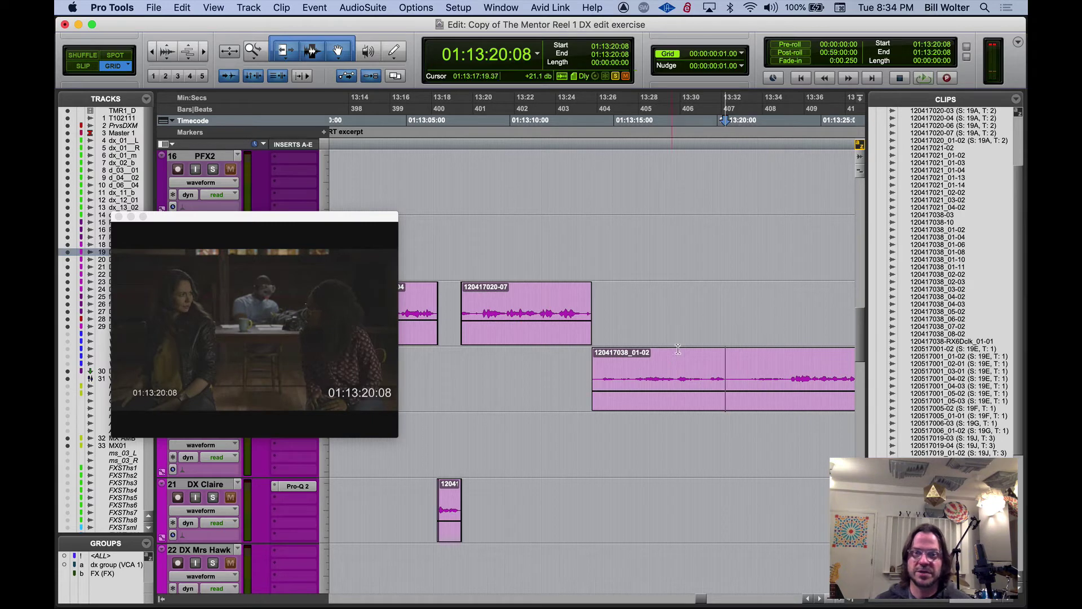
Audition the DXMr.Pigeon clip from 01:13:19:00 and replay it from 01:13:19:17
left_click(701, 363)
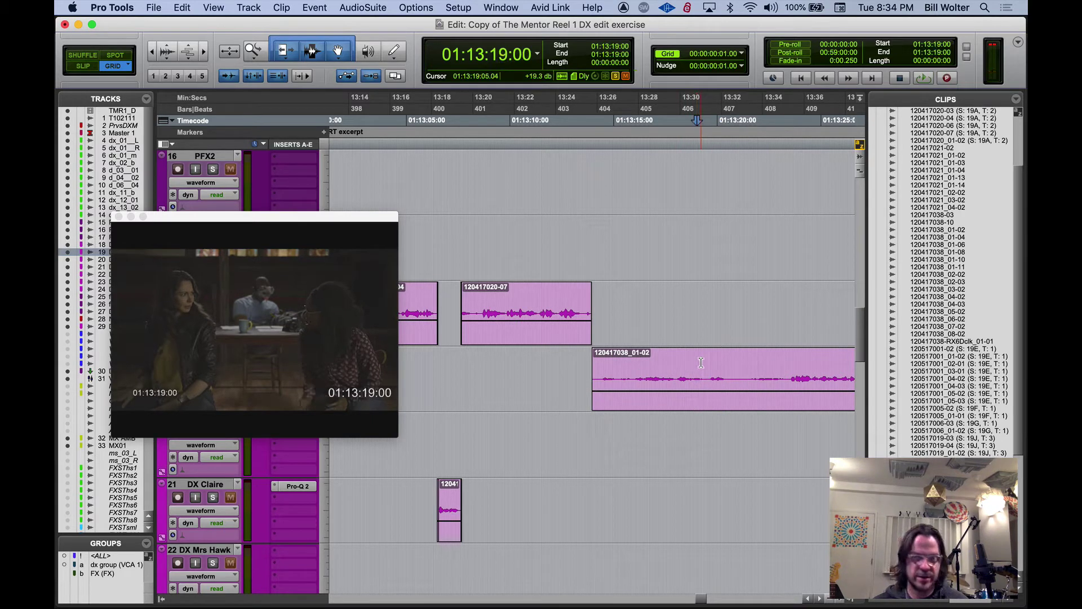
key("space")
key("space")
key("space")
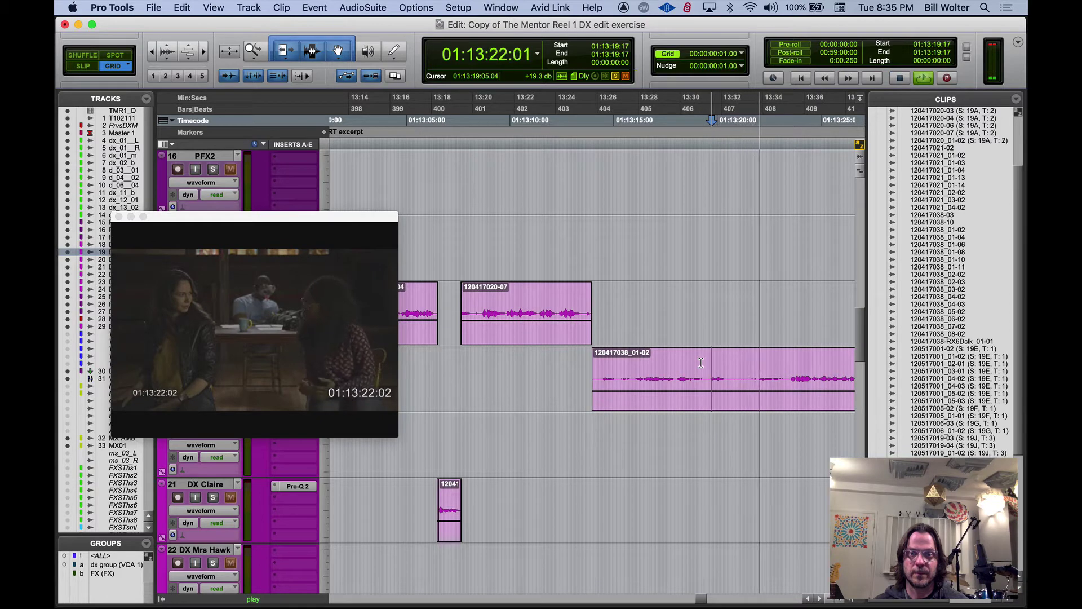
key("space")
key("space")
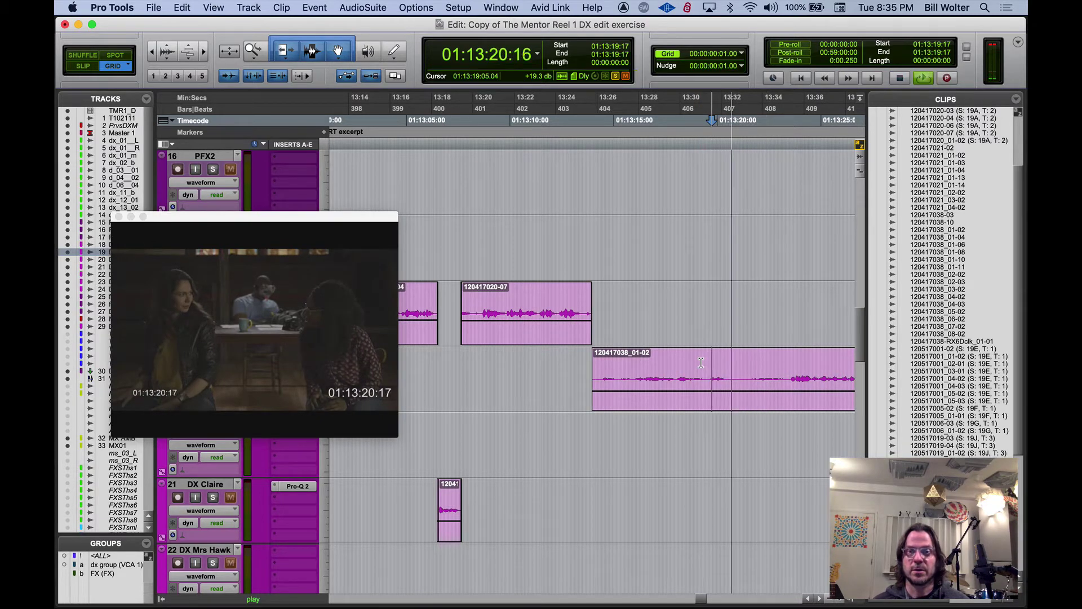
key("space")
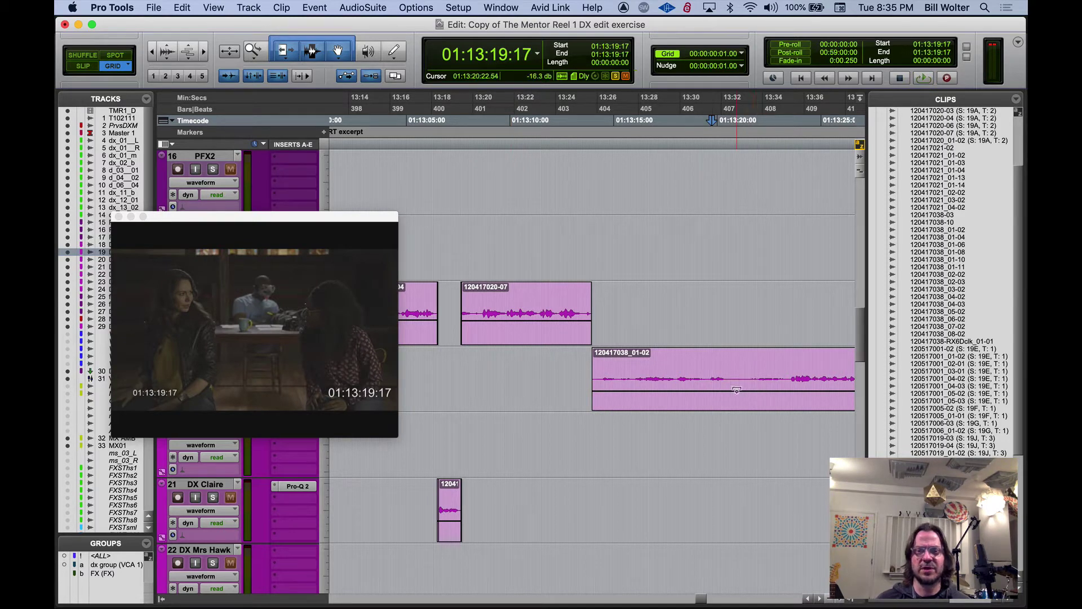
Raise the clip gain of the DXMr.Pigeon clip and enlarge the audio waveform display
left_click_drag(737, 390, 735, 385)
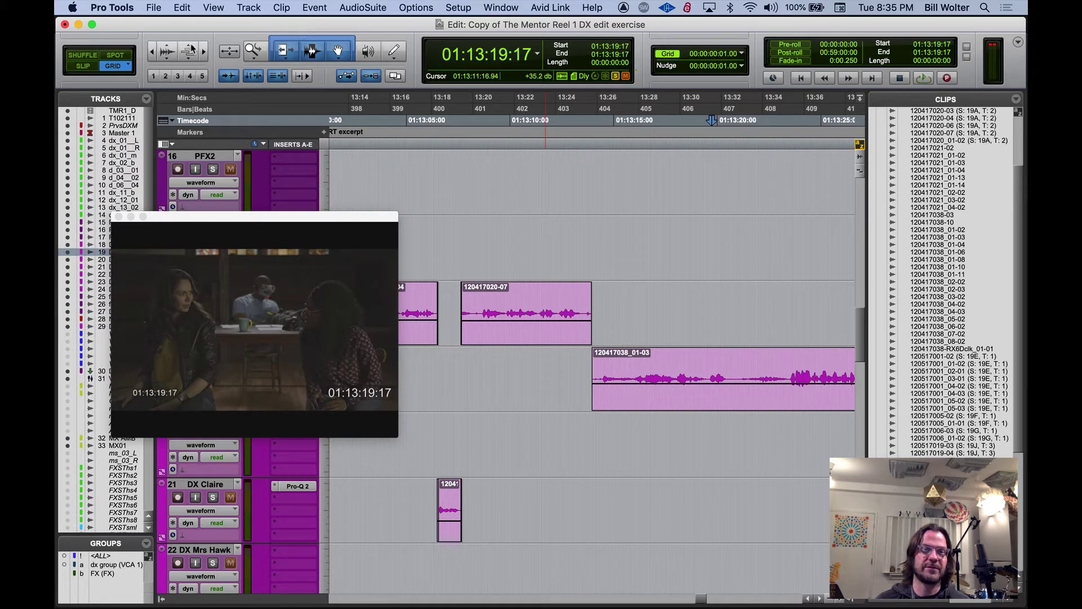
left_click(169, 49)
left_click(169, 49)
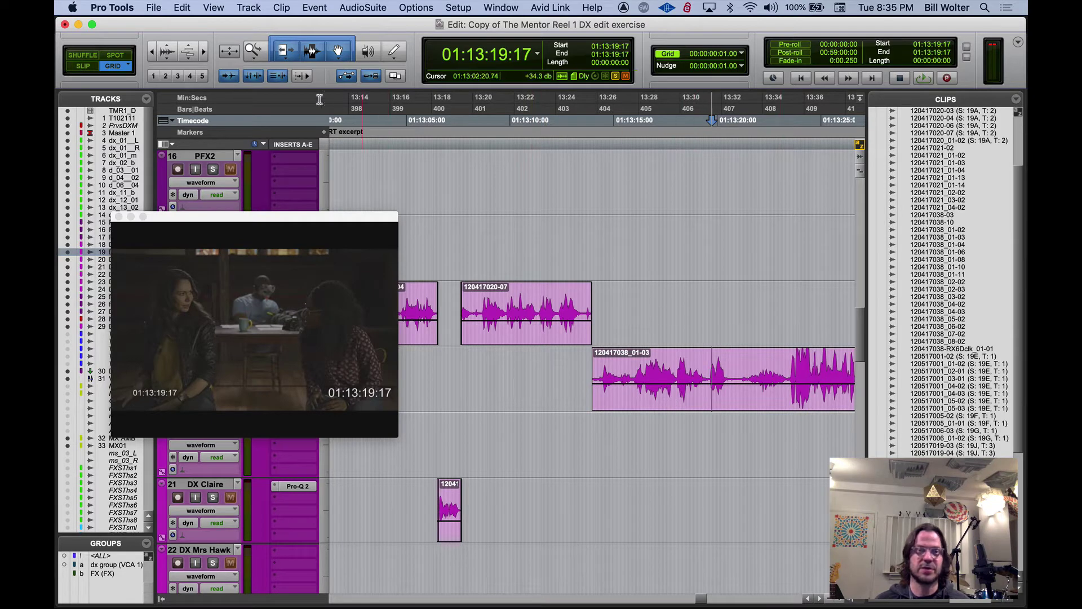
left_click(168, 57)
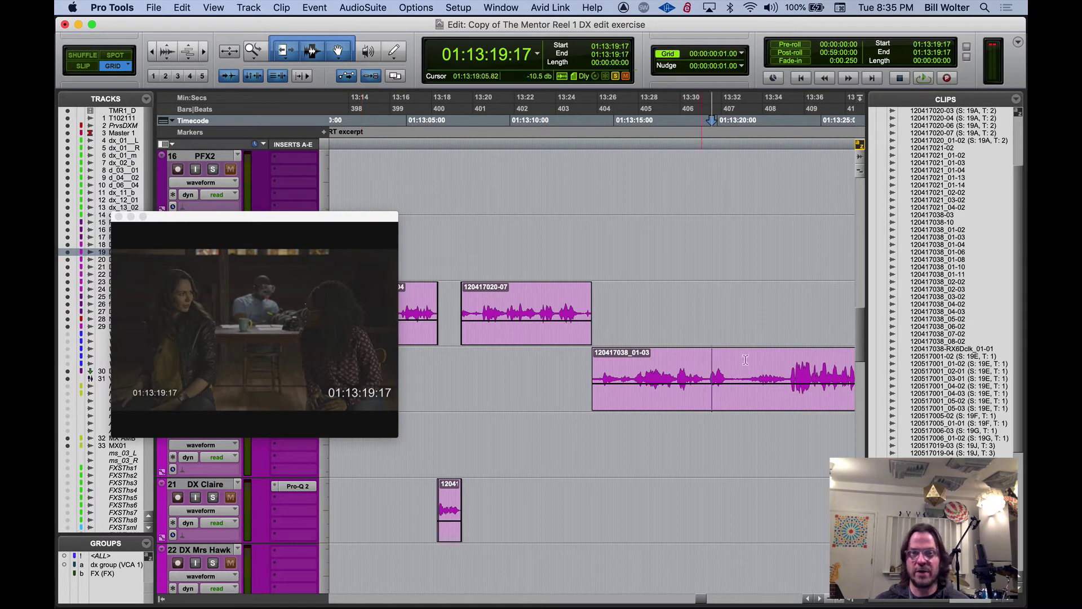
Separate the DXMr.Pigeon section from 01:13:19:13 to 01:13:21:04 and move it to DX Claire at the same timecode
key("space")
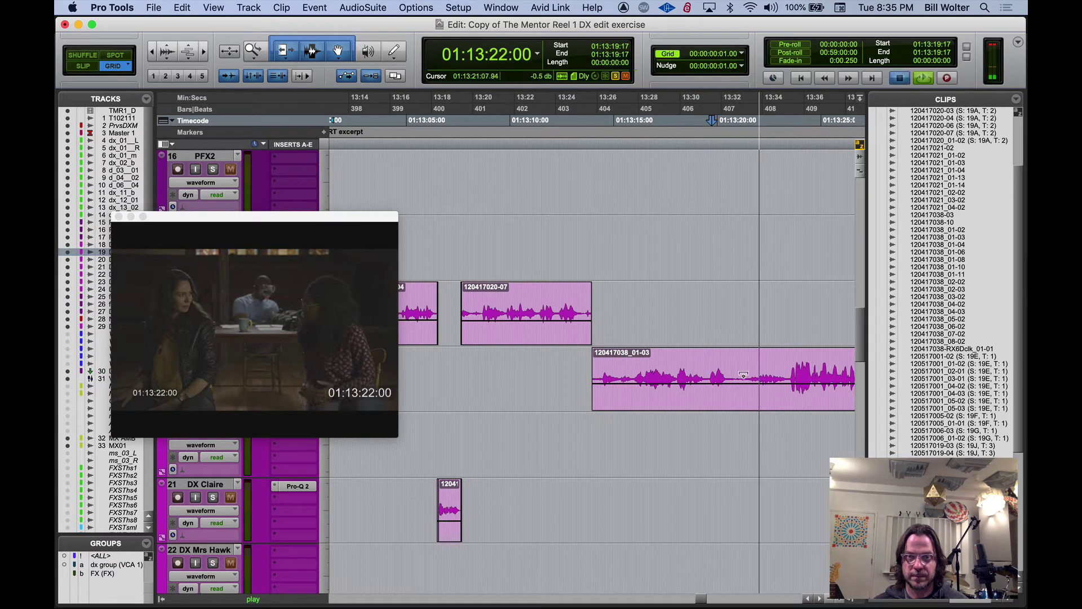
key("space")
left_click(743, 409)
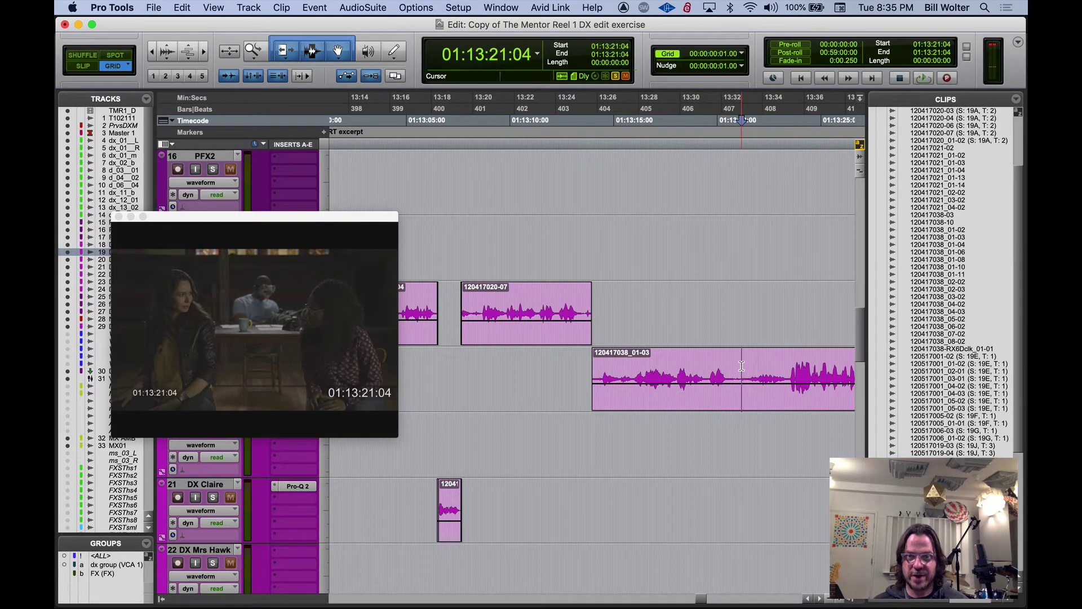
left_click(711, 362, "shift")
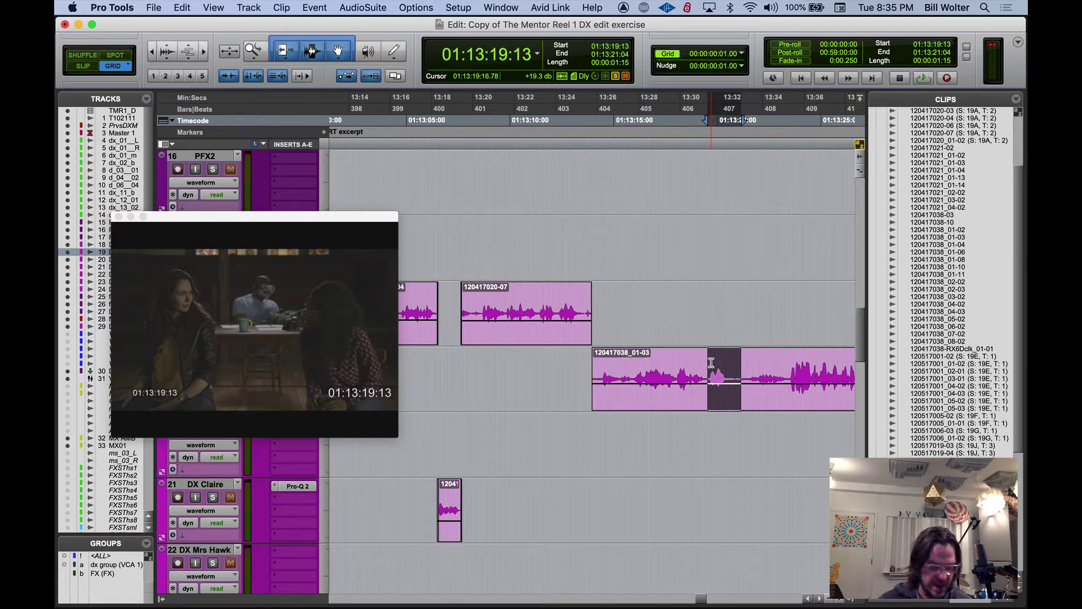
key("super+e")
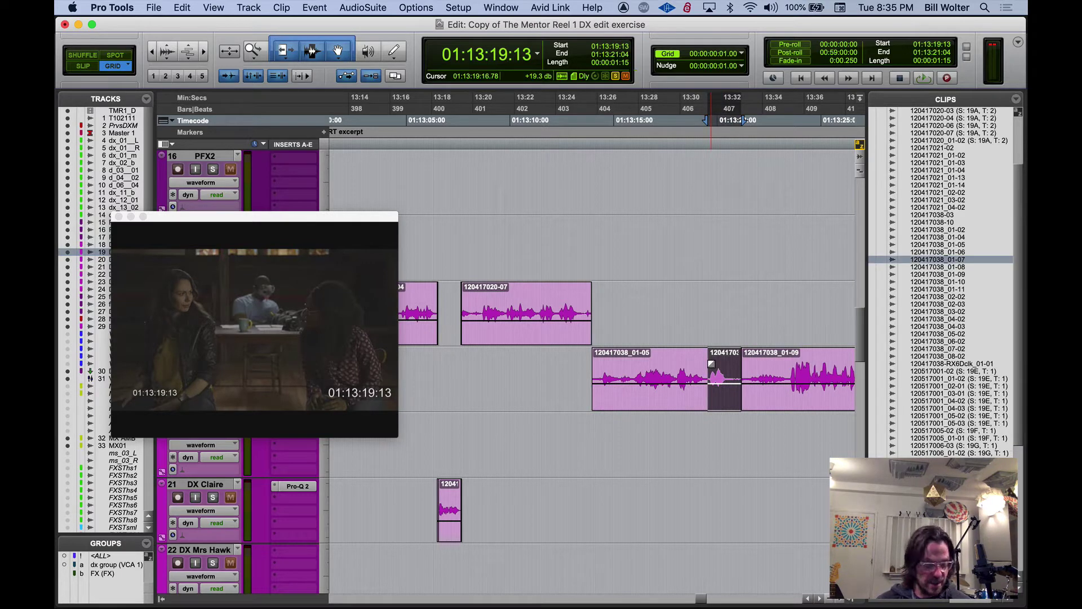
key("Delete")
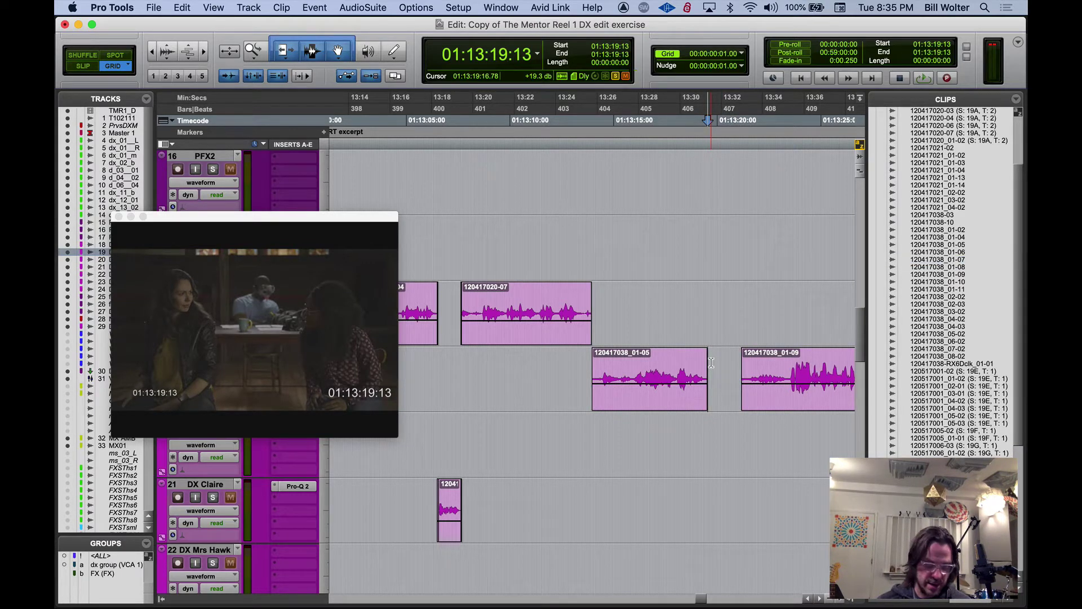
key("semicolon")
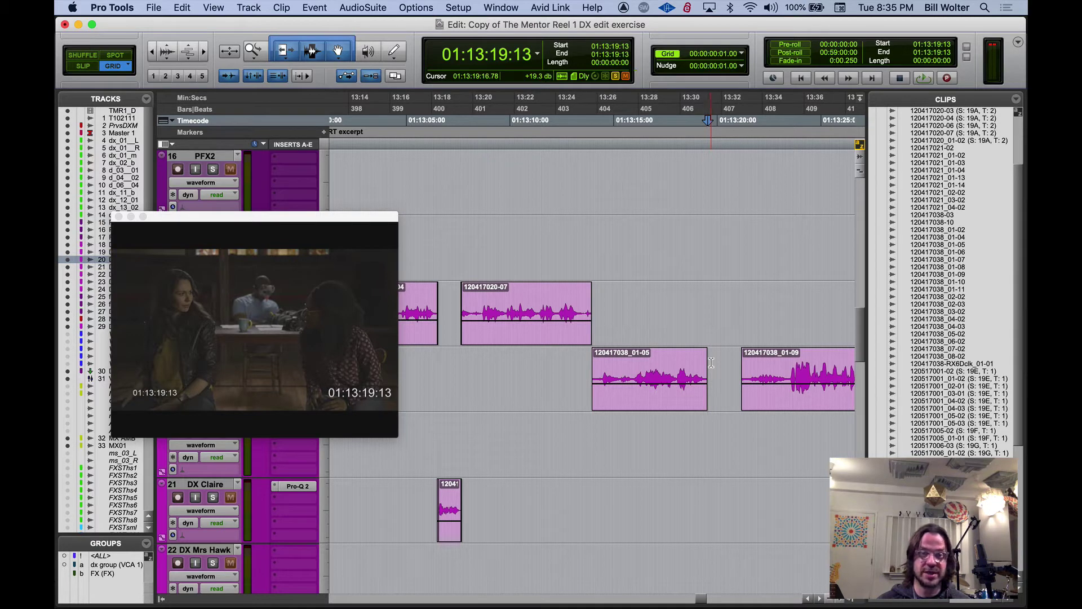
key("semicolon")
key("super+v")
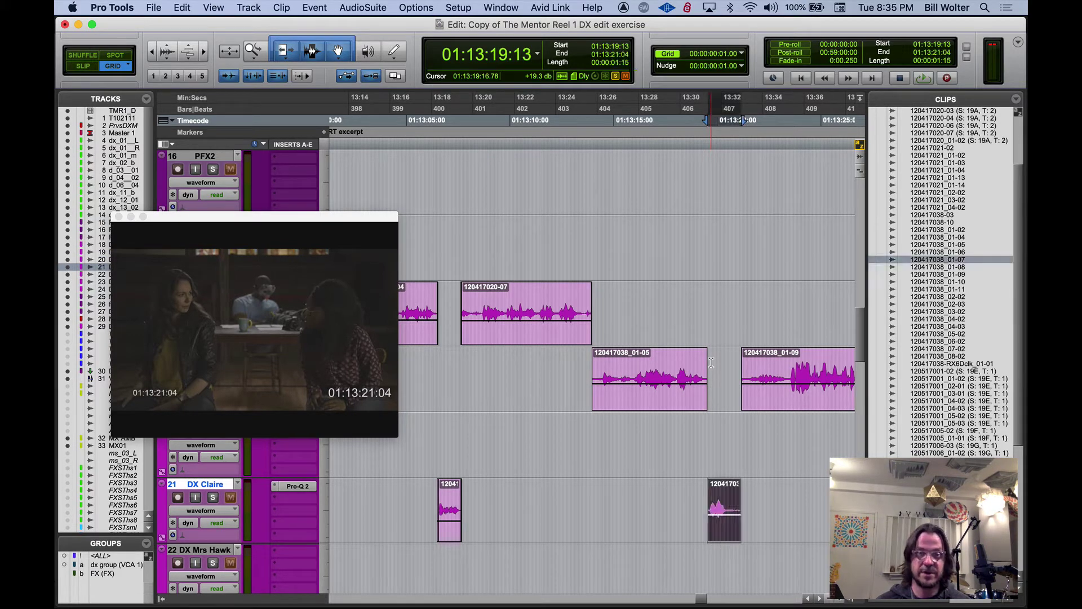
Uncover the dialogue track names and move the DXMr.Pigeon clip starting at 01:13:13:23 to DX Nilah, keeping its timecode
left_click_drag(261, 219, 248, 79)
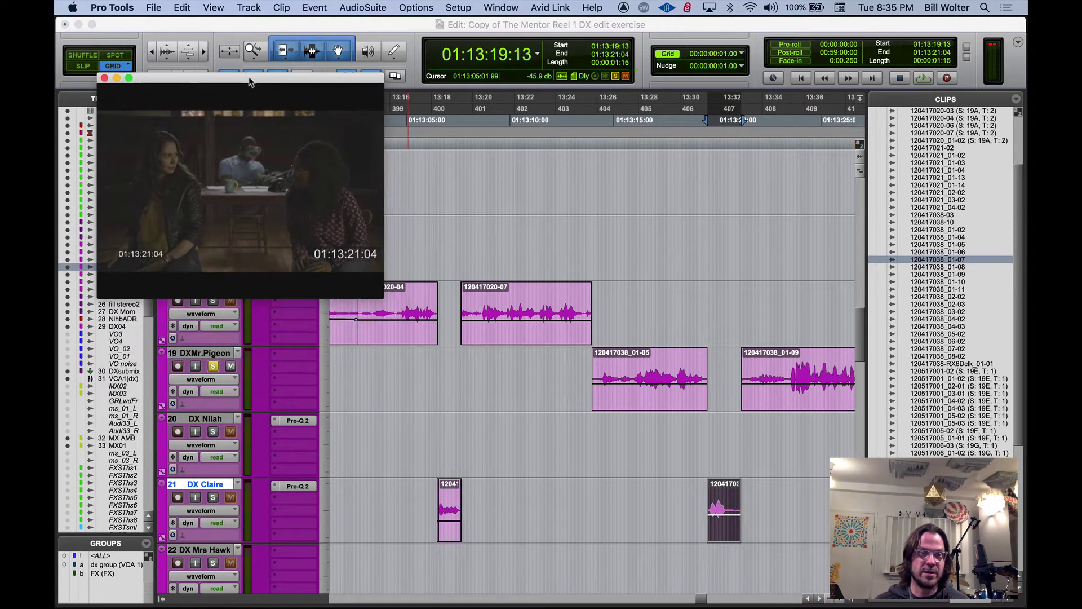
left_click(680, 401)
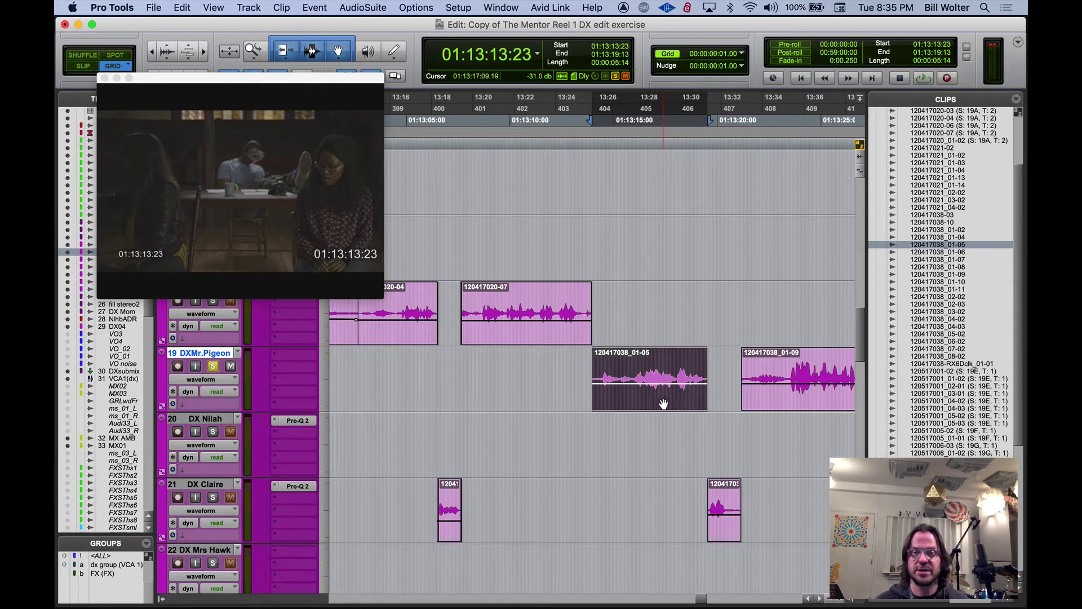
left_click_drag(664, 404, 642, 435)
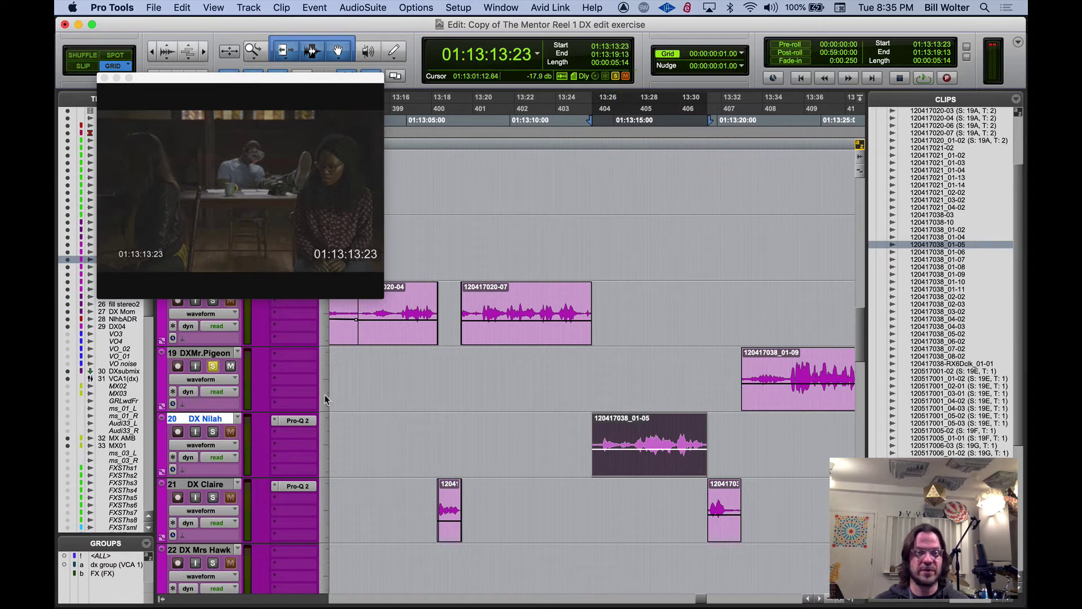
Split the remaining DXMr.Pigeon clip at 01:13:23:14 and move the part before the split to DX Nilah in sync
left_click(736, 361)
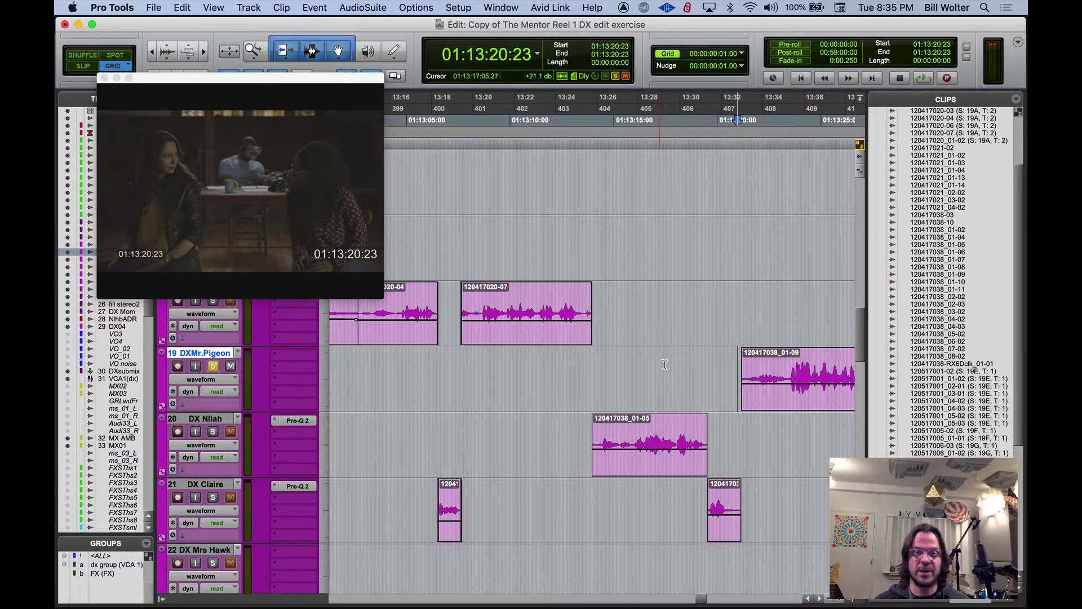
key("space")
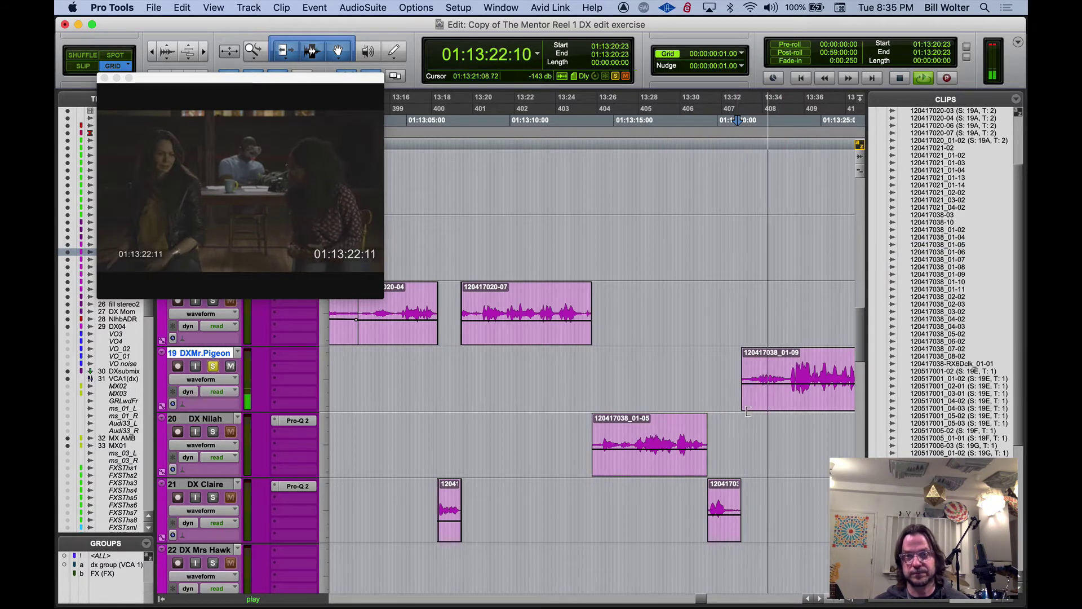
key("space")
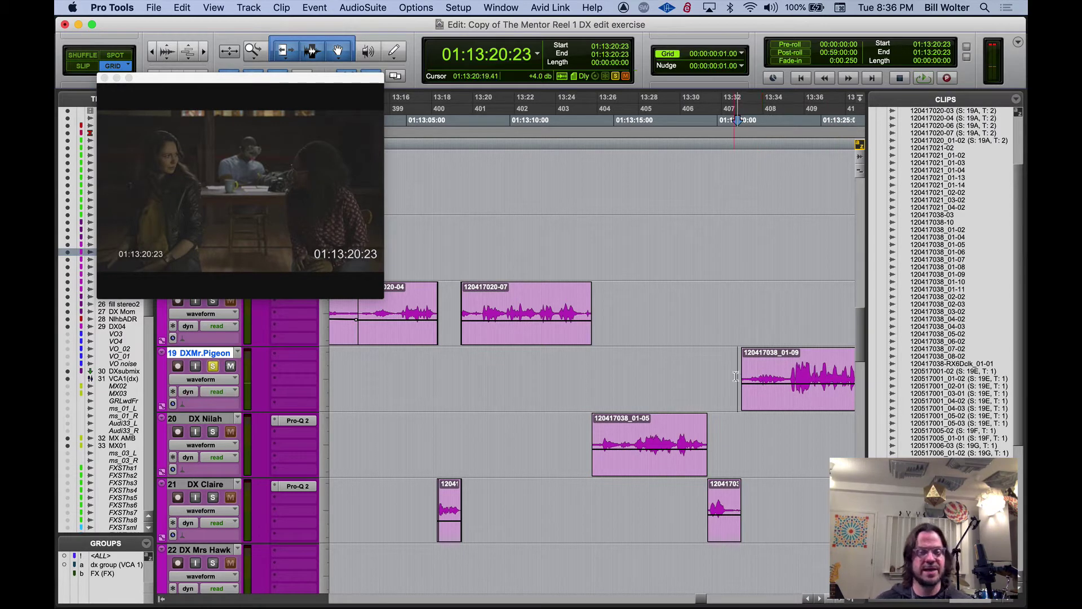
left_click(793, 372)
key("space")
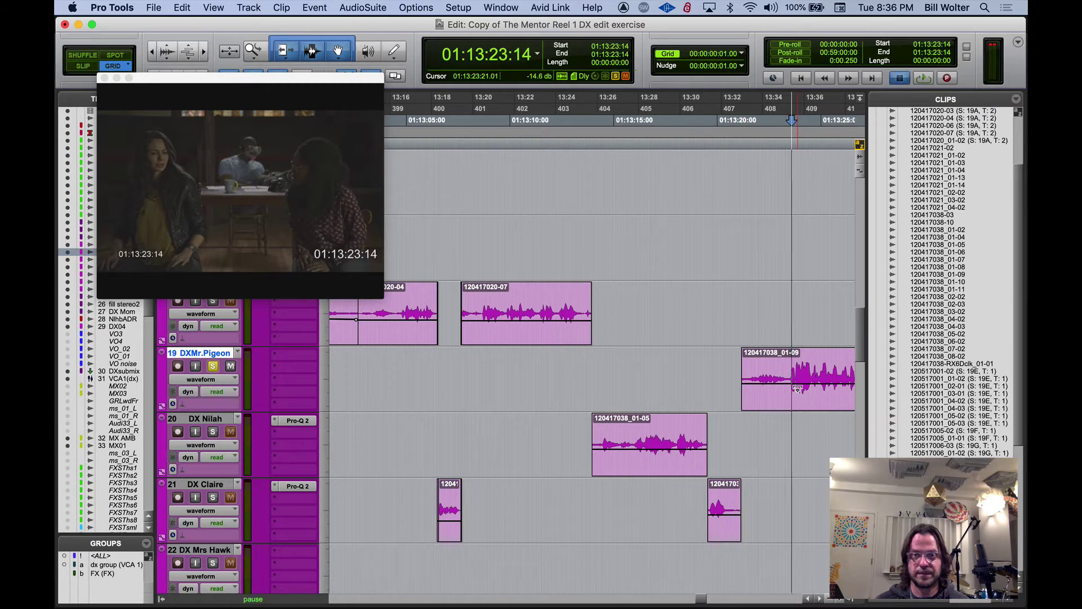
key("space")
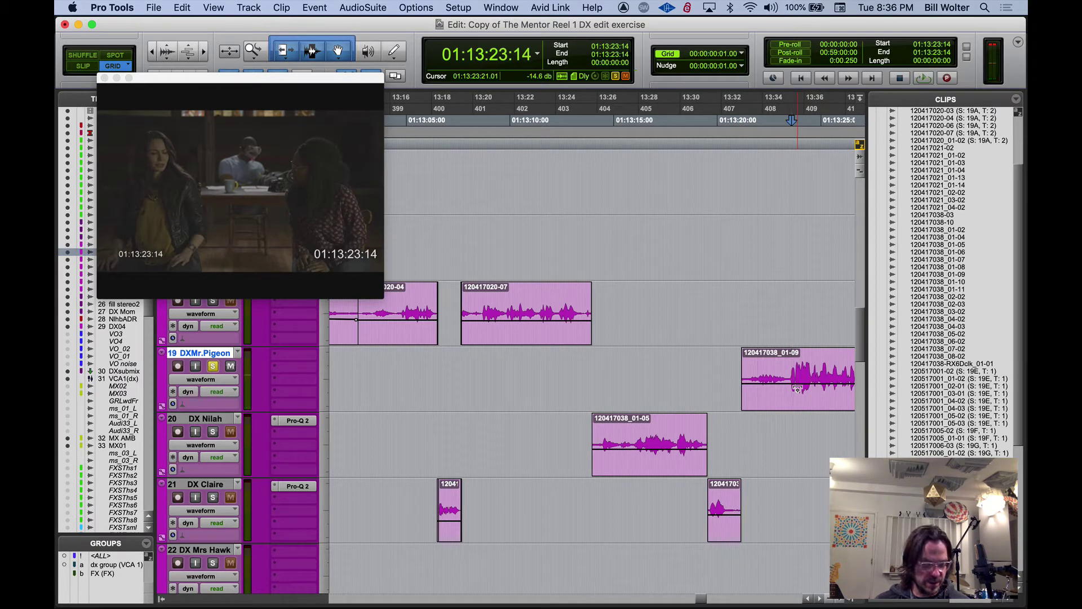
key("super+e")
left_click(775, 406)
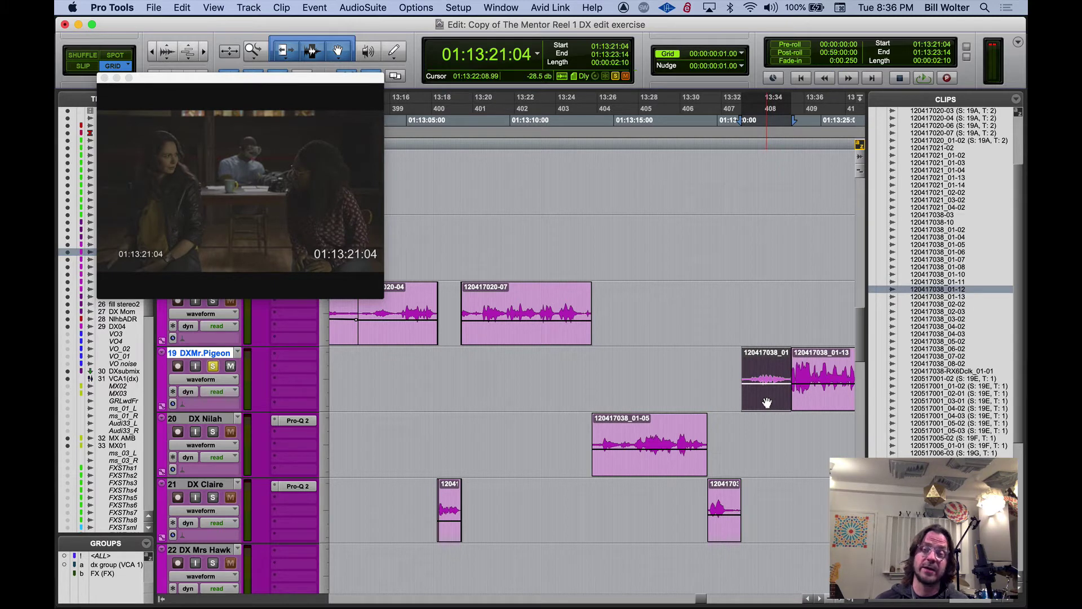
left_click_drag(767, 402, 769, 443)
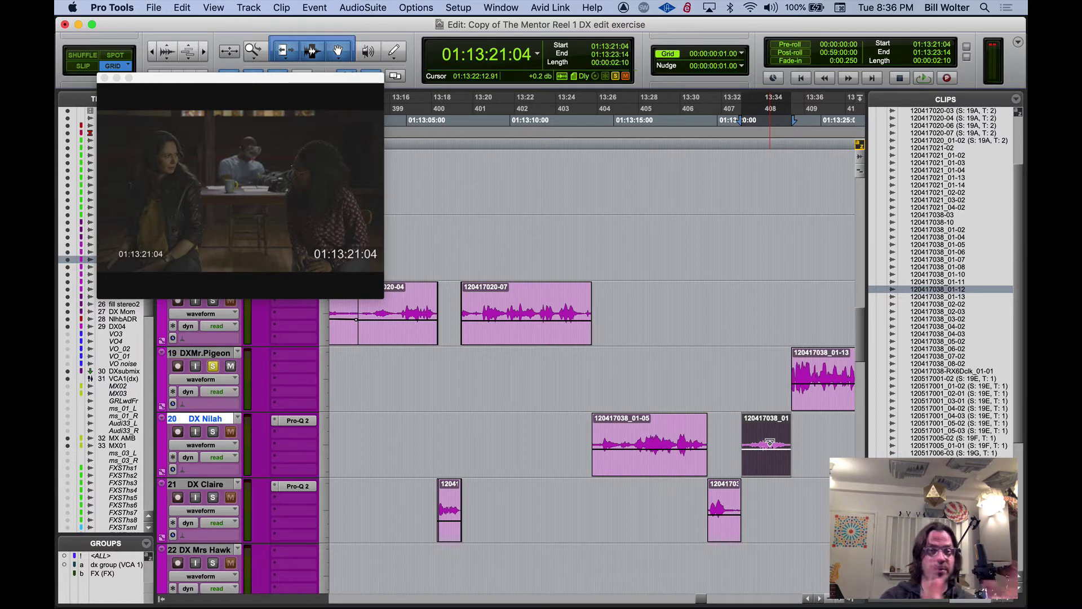
Play back the last DXMr.Pigeon clip from 01:13:27:22 and move the clip to DX Claire, keeping its start at 01:13:23:14
scroll(770, 443, "right", 5)
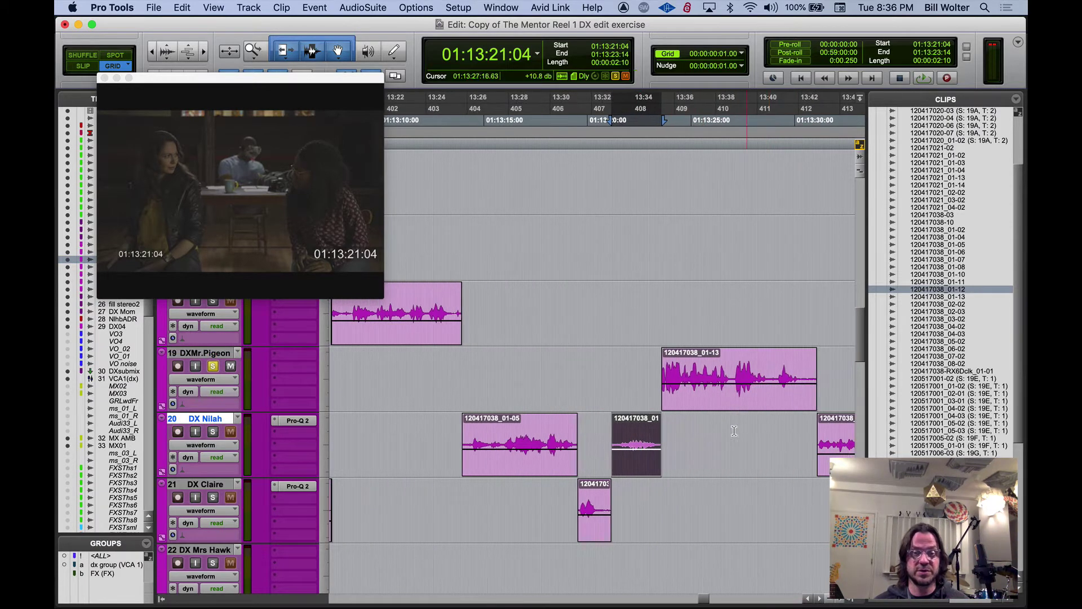
left_click(658, 305)
key("space")
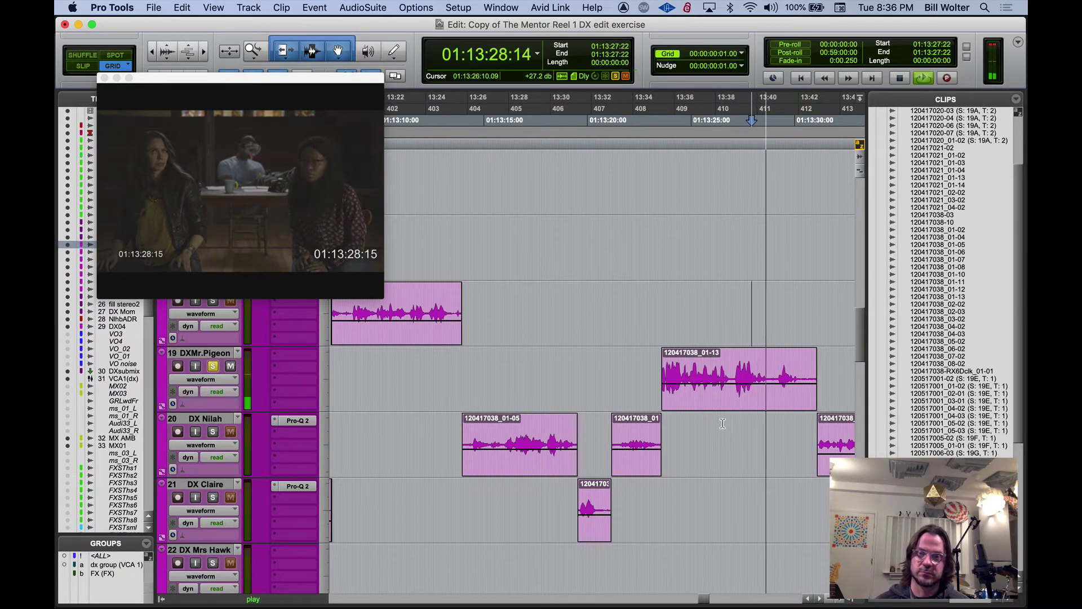
key("semicolon")
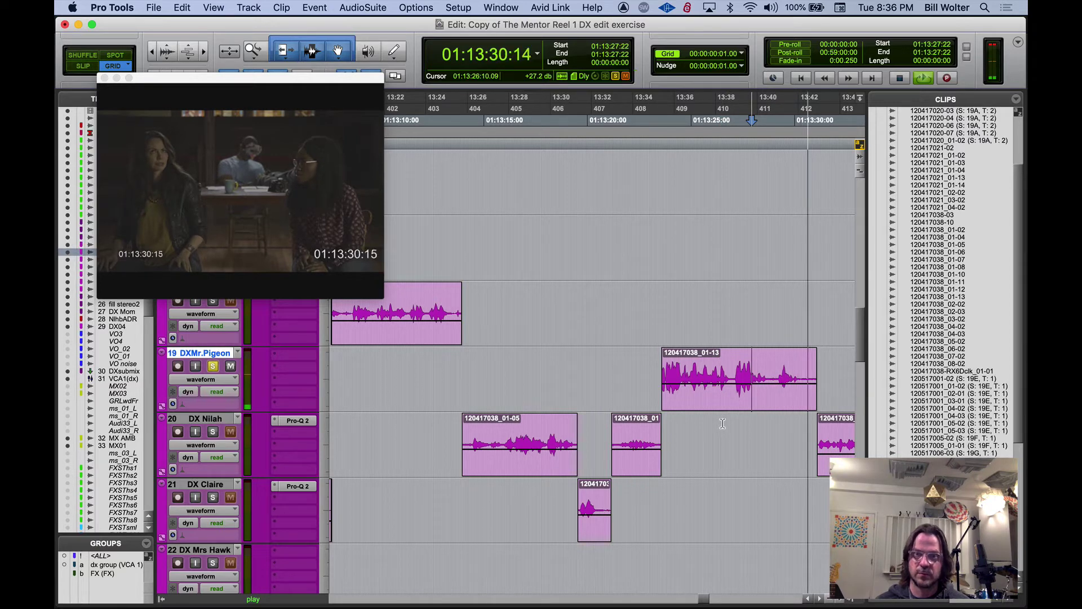
key("space")
left_click_drag(715, 401, 721, 505)
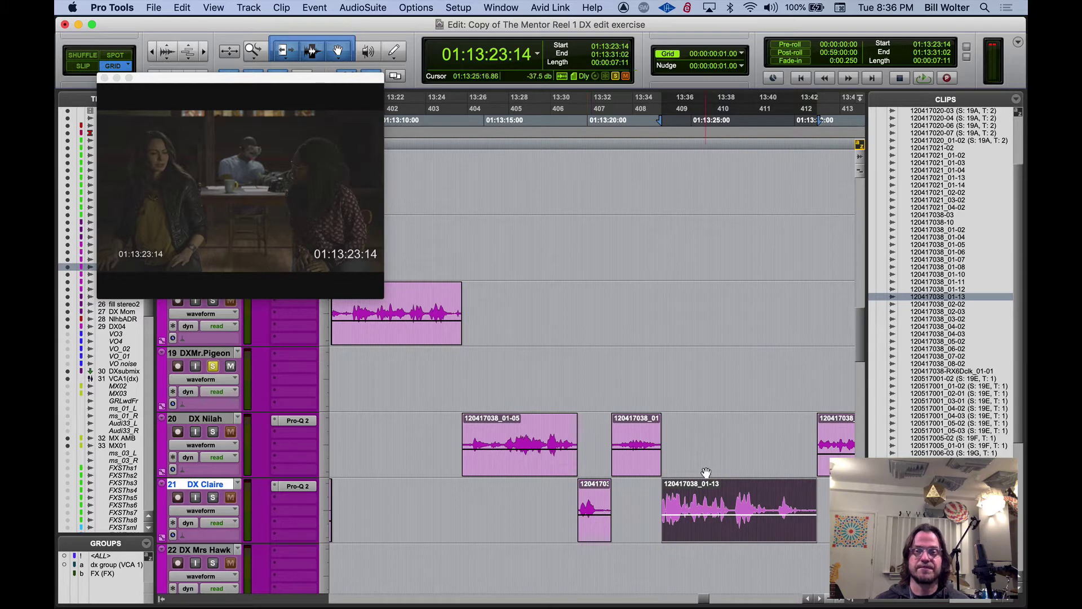
Zoom the timeline to frame the clips divided between the DX Nilah and DX Claire tracks
scroll(707, 473, "right", 5)
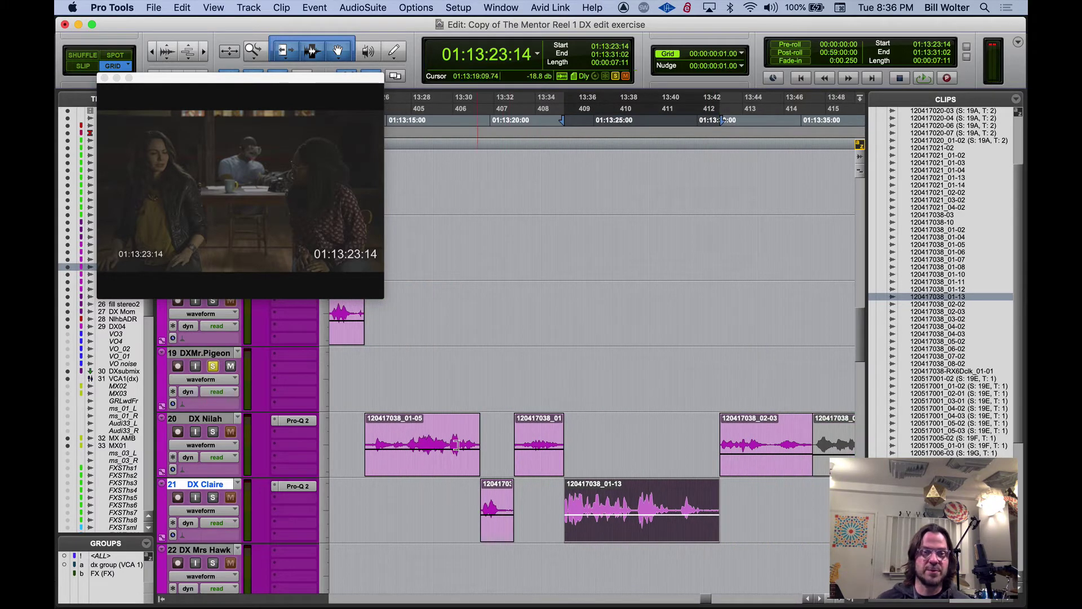
double_click(258, 56)
key("t")
key("t")
key("t")
key("t")
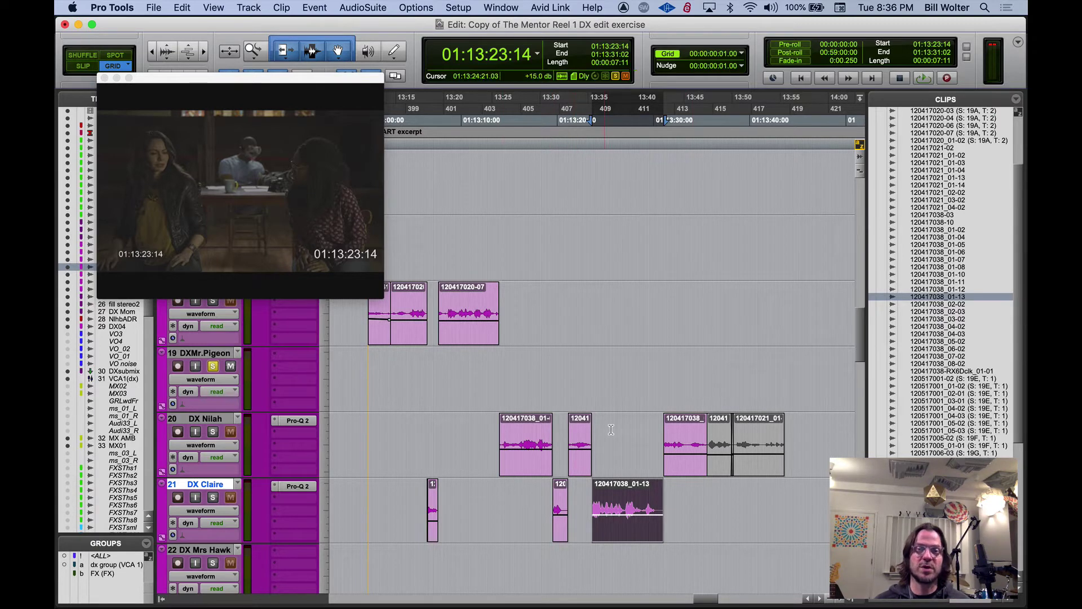
key("t")
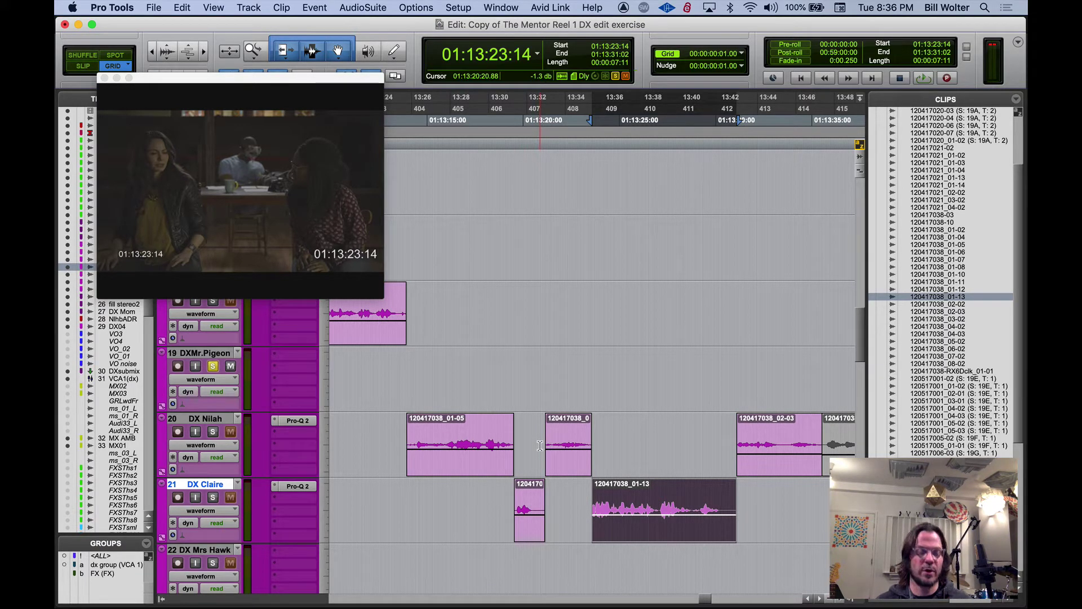
Extend DX Nilah clip 120417038_01-12 to start at 01:13:21:03 with a one-frame fade-in, and add a one-frame fade-out to the preceding DX Claire clip
left_click(550, 367)
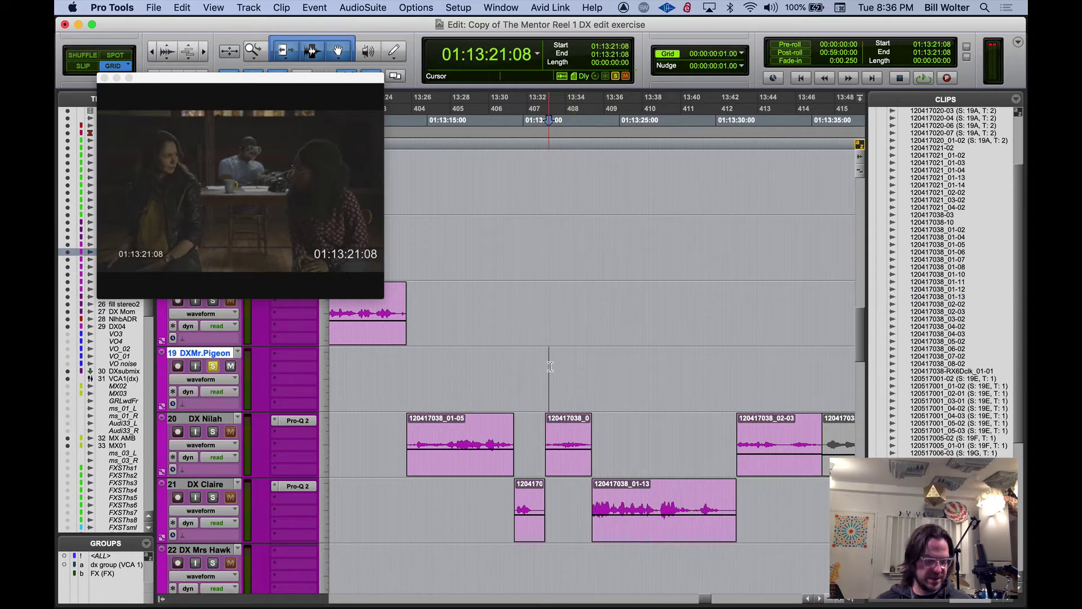
key("super+bracketright")
key("super+bracketright")
key("super+bracketright")
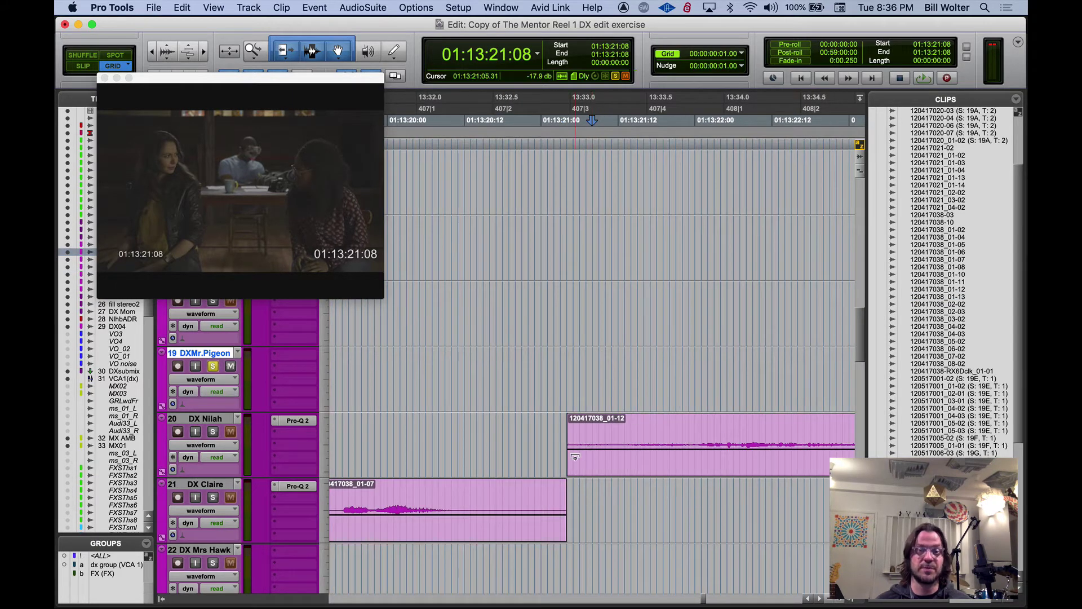
key("super+bracketright")
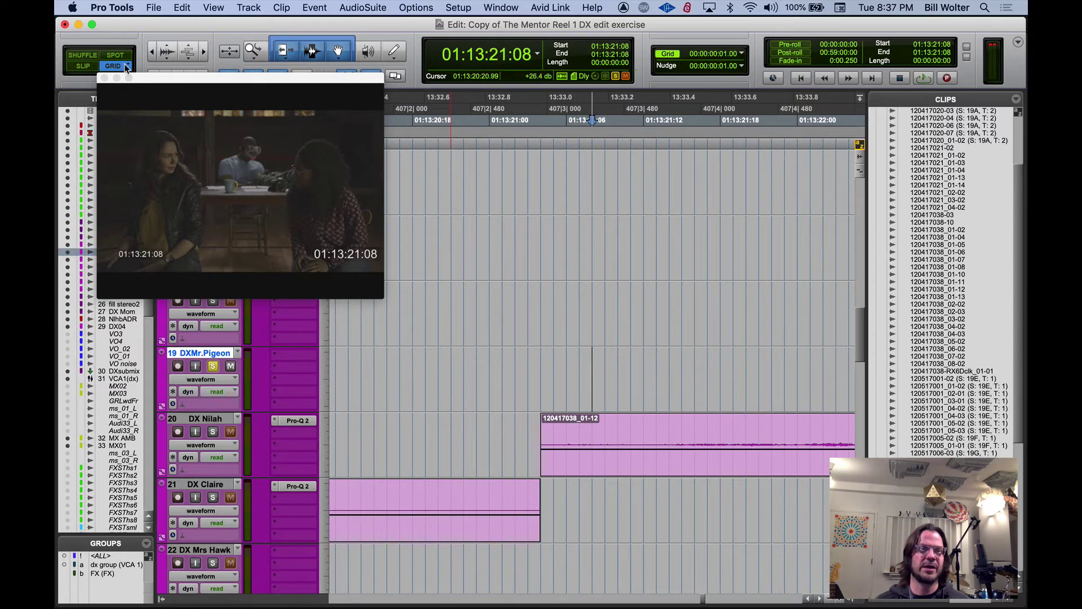
left_click(79, 67)
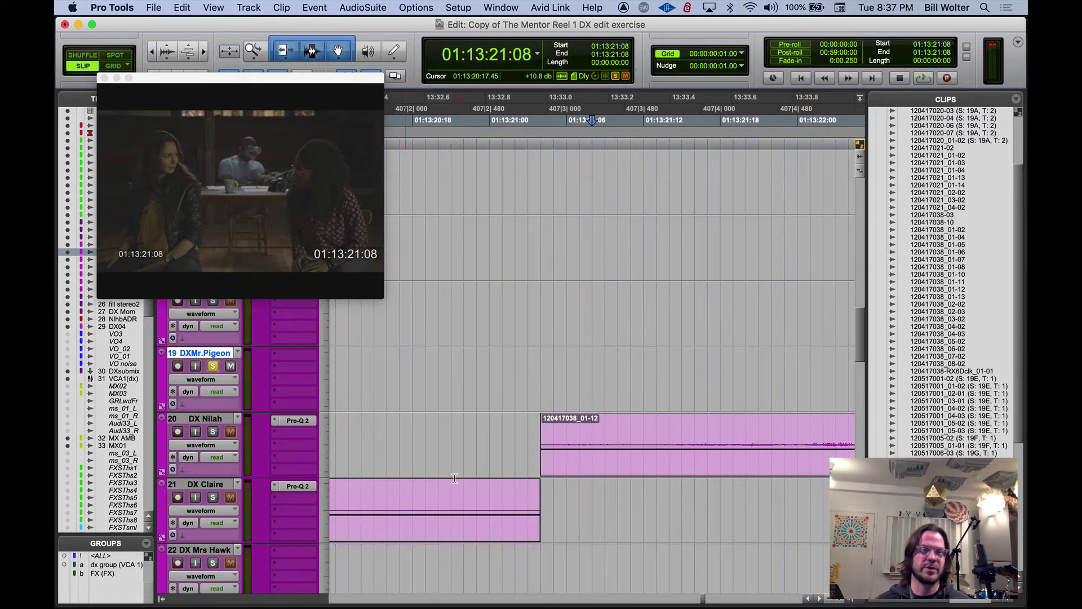
left_click(544, 447)
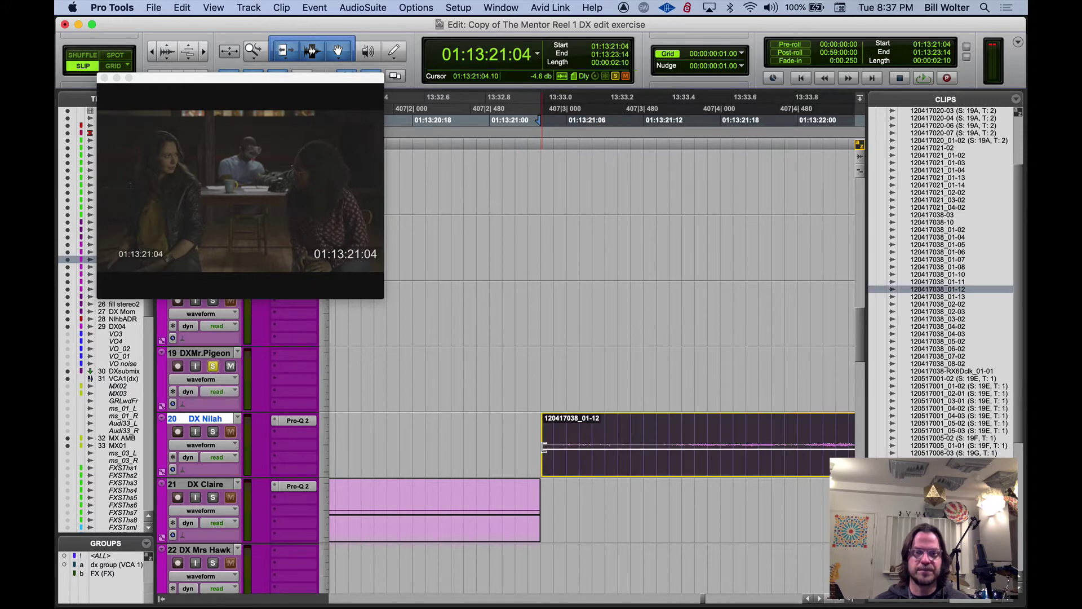
left_click(116, 66)
left_click_drag(543, 438, 542, 415)
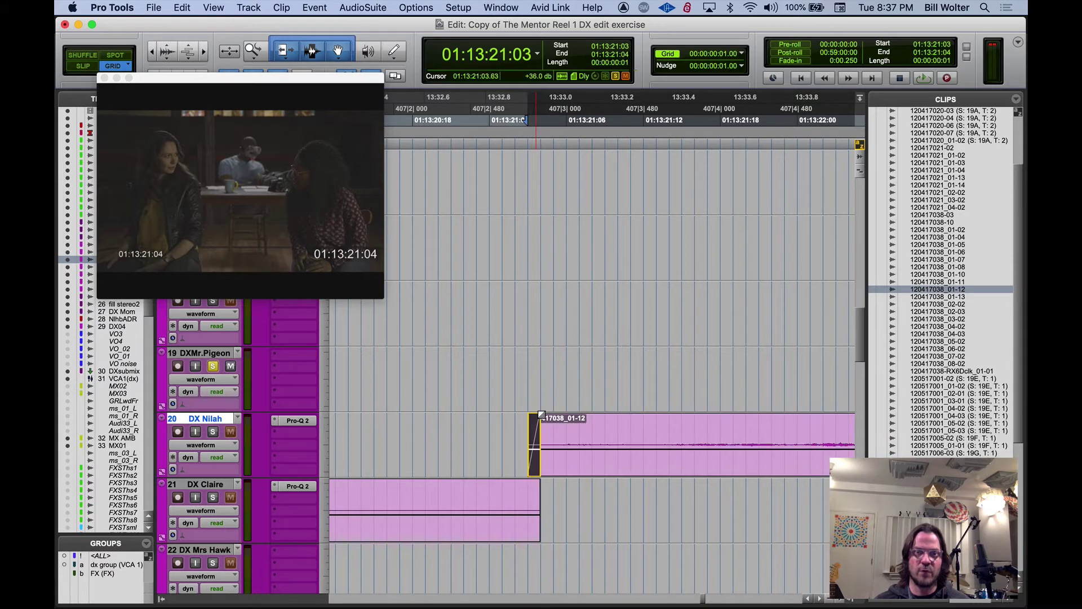
left_click_drag(536, 486, 528, 488)
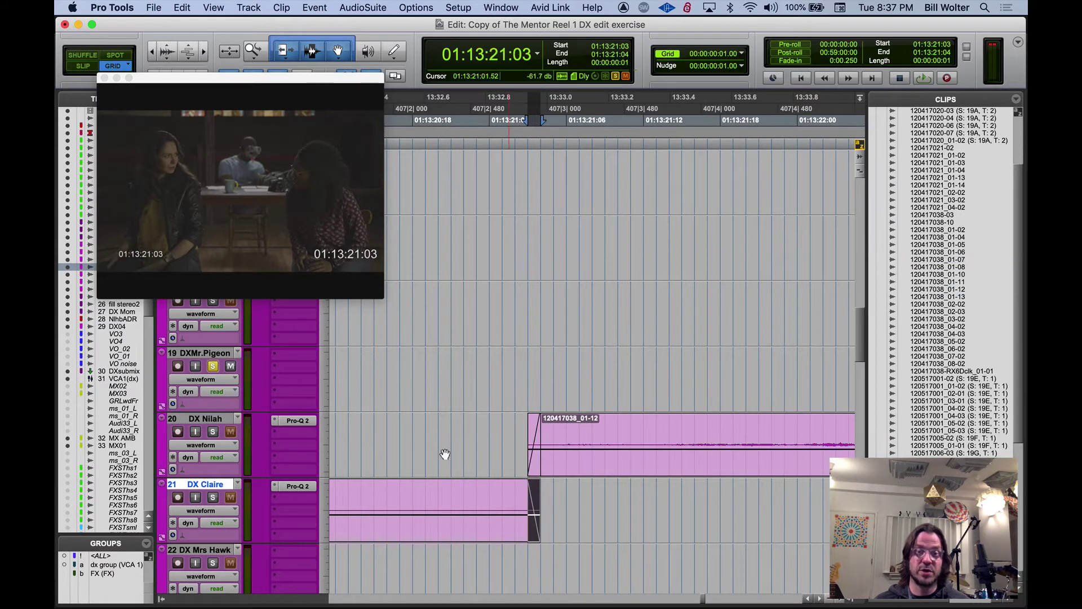
Unsolo DXMr.Pigeon, solo DX Claire and DX Nilah, and play across the faded transition from 01:13:20:18
left_click(213, 367)
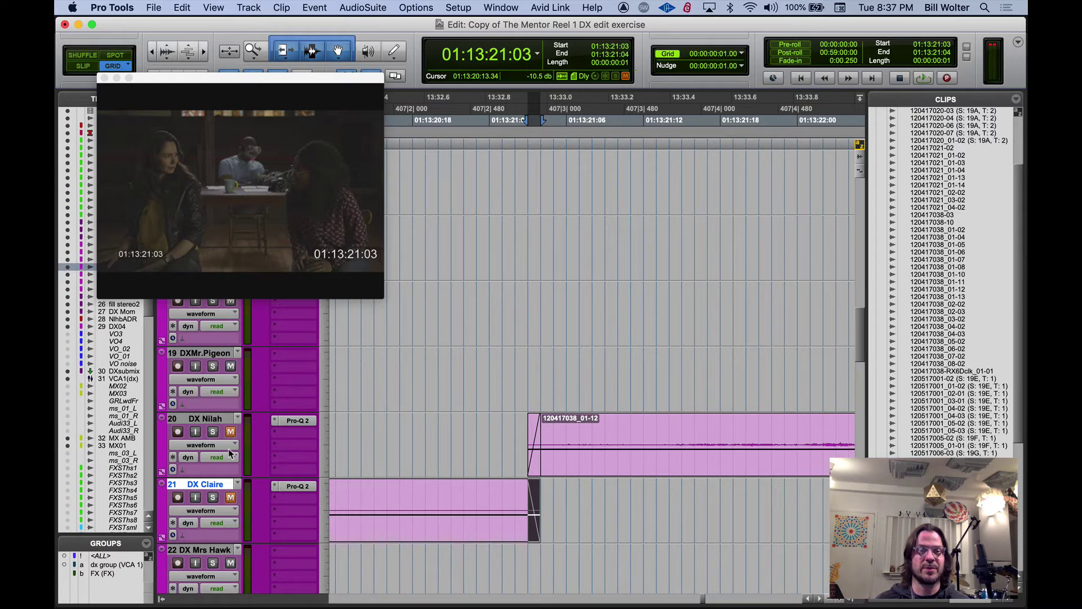
left_click(213, 498)
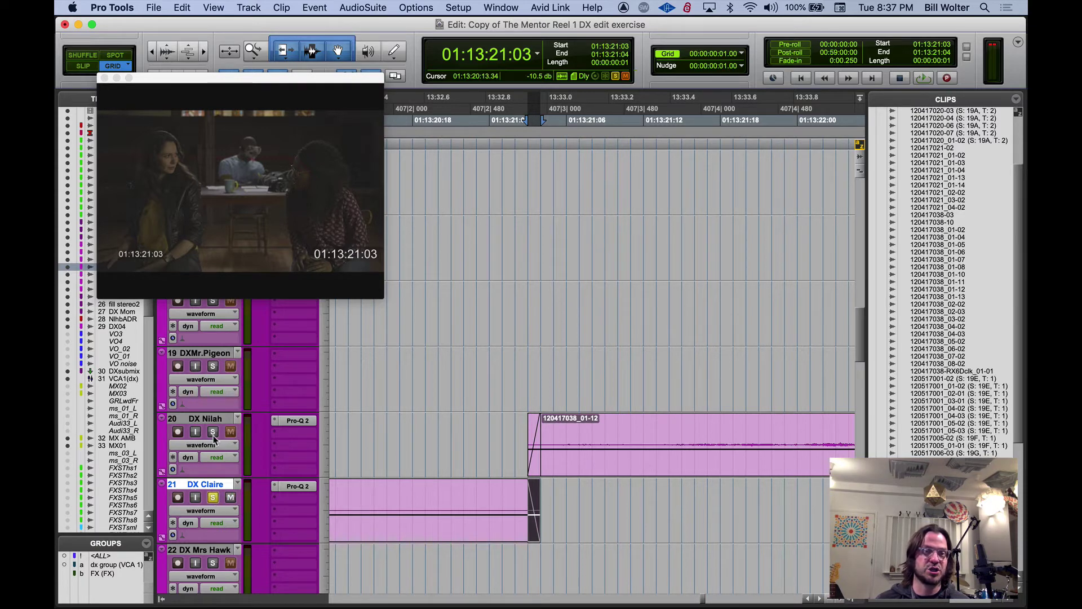
left_click(213, 431)
left_click(415, 423)
key("space")
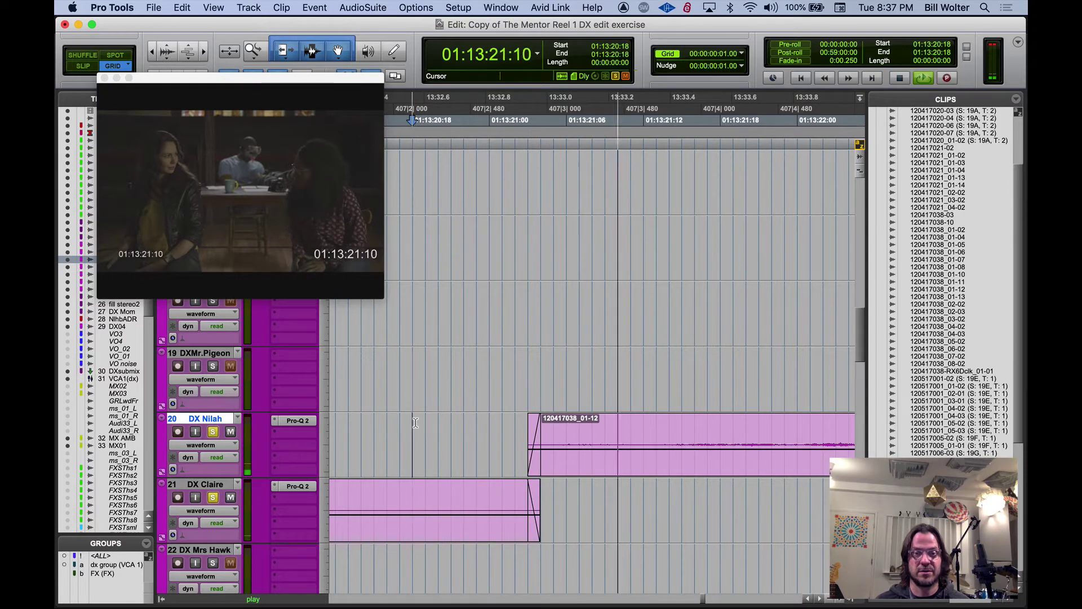
key("space")
Step through the alternating DX Nilah and DX Claire clips by selecting each in turn, ending with 120417038_01-13
key("super+bracketleft")
key("super+bracketleft")
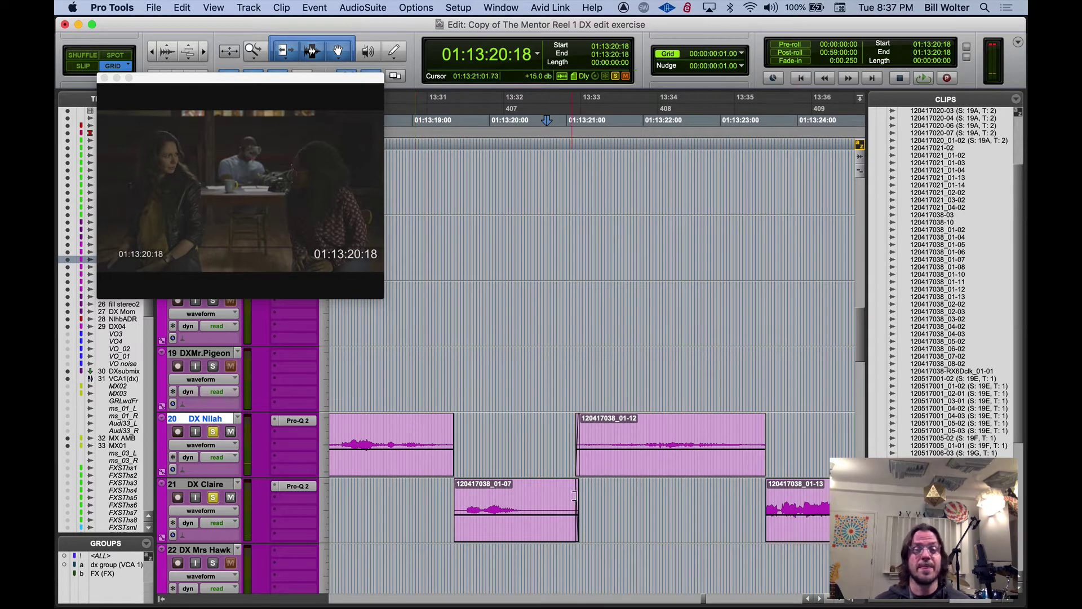
left_click(418, 466)
left_click(515, 540)
left_click(638, 464)
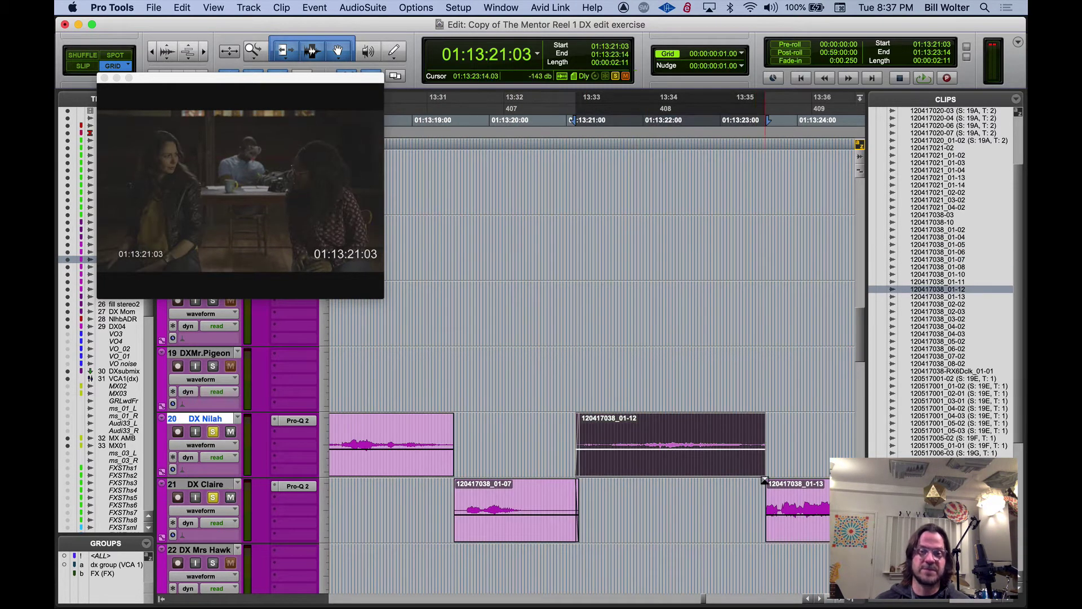
left_click(794, 530)
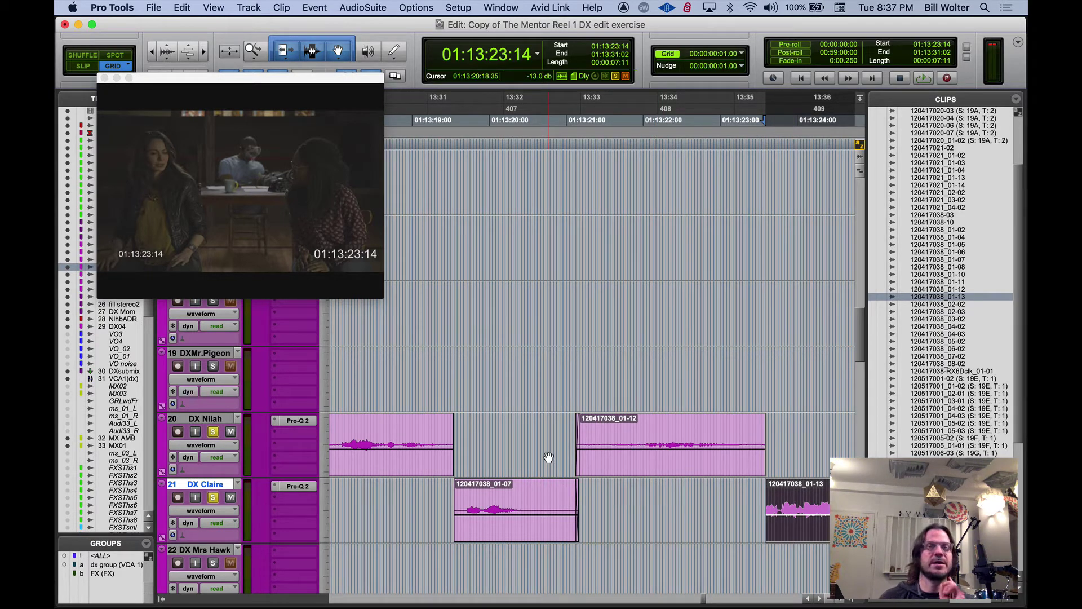
Inspect the EQ bands of the Pro-Q 2 insert on DX Claire and close the plug-in window
left_click(295, 487)
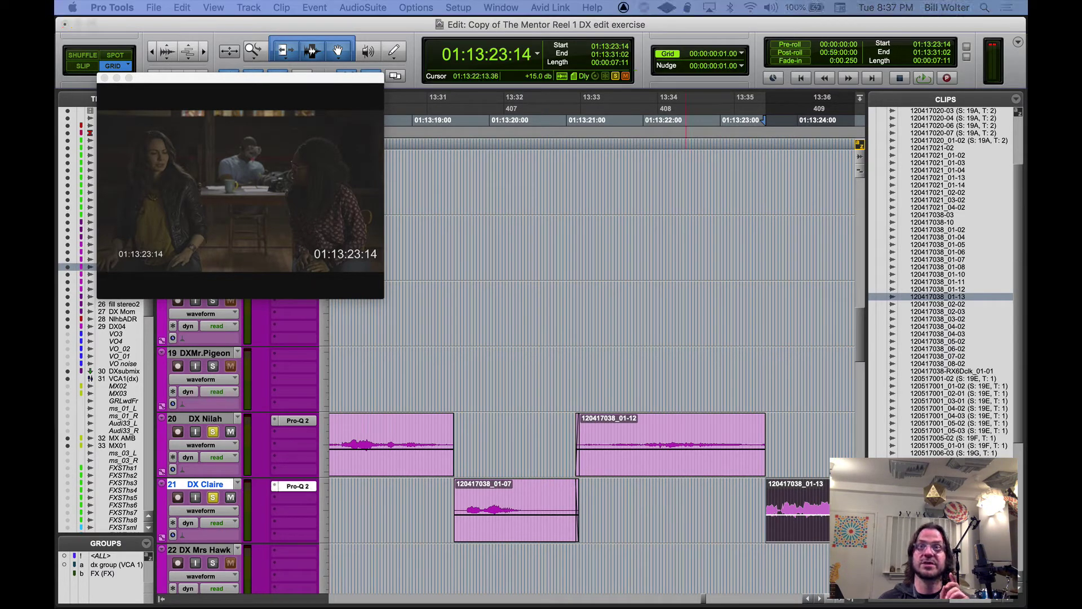
left_click_drag(547, 108, 384, 107)
mouse_move(601, 330)
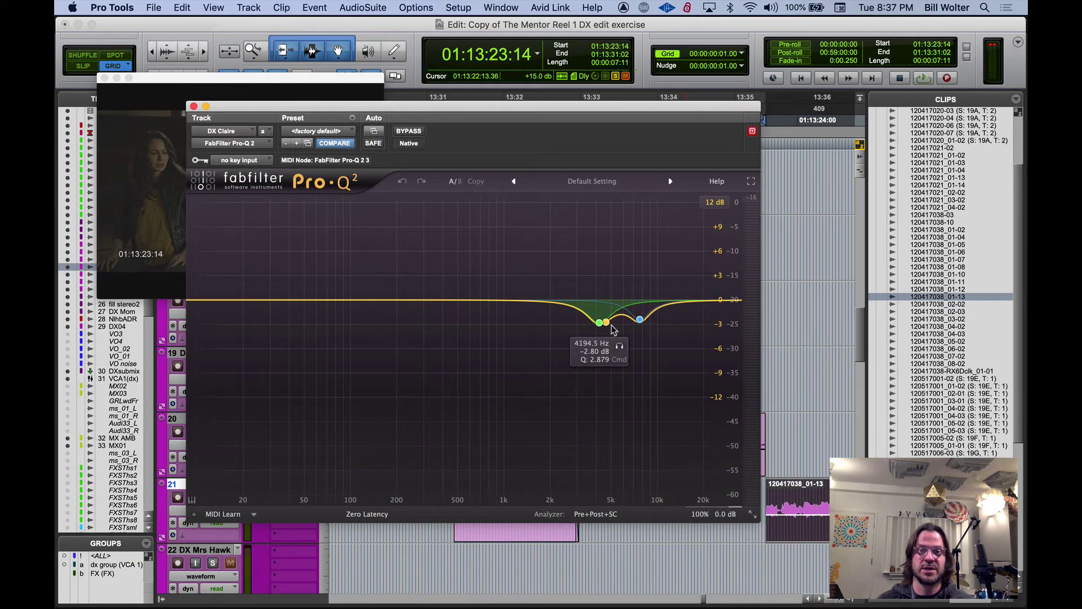
left_click_drag(611, 325, 632, 319)
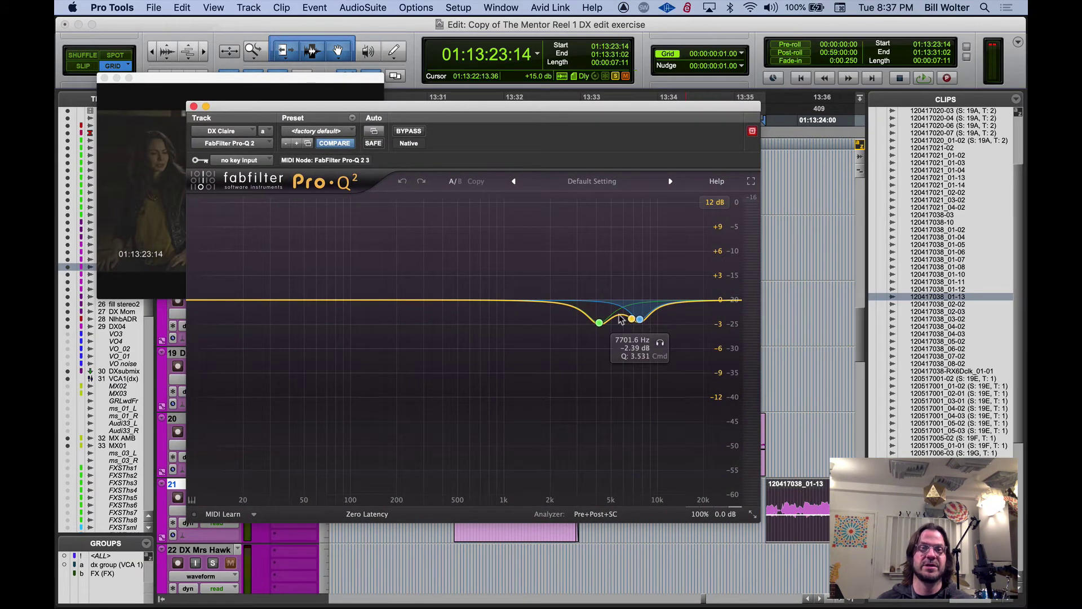
left_click(194, 106)
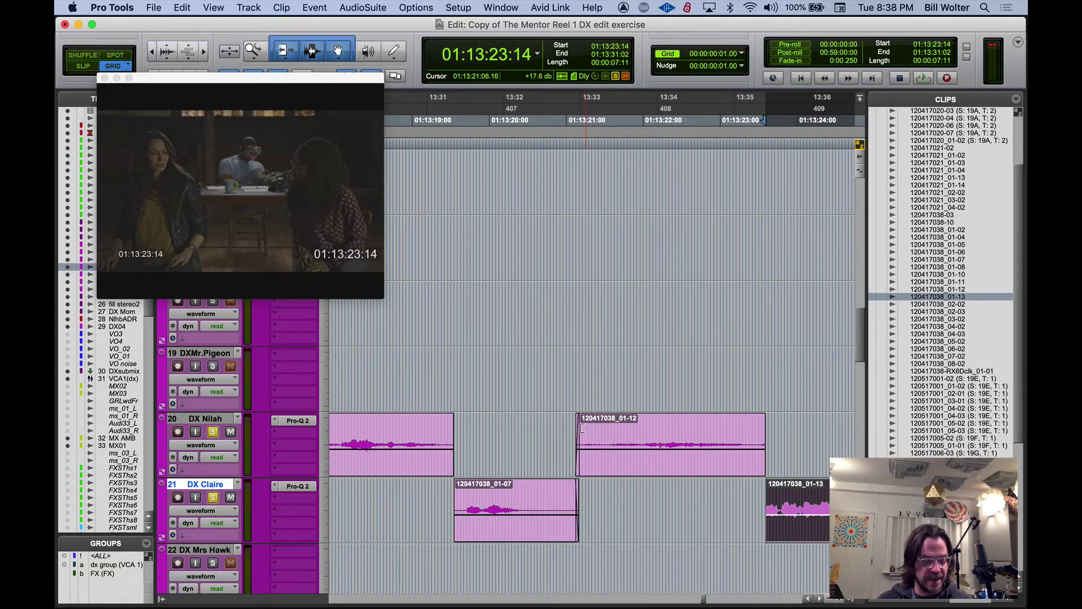
Audition the split dialogue from 01:13:13:04, just before the first DX Nilah clip
key("r")
key("r")
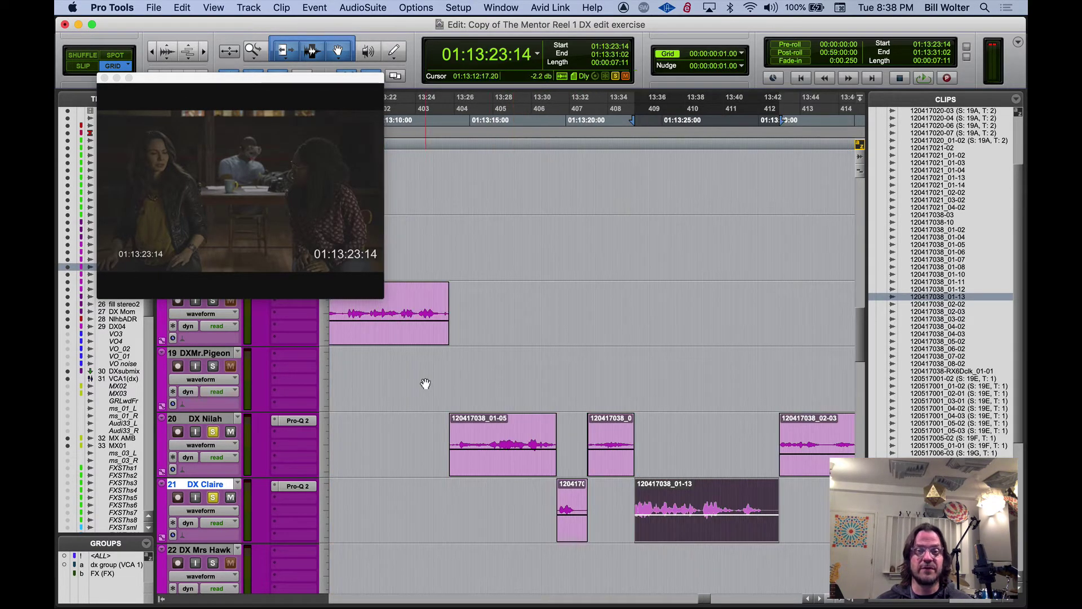
left_click(426, 383)
key("space")
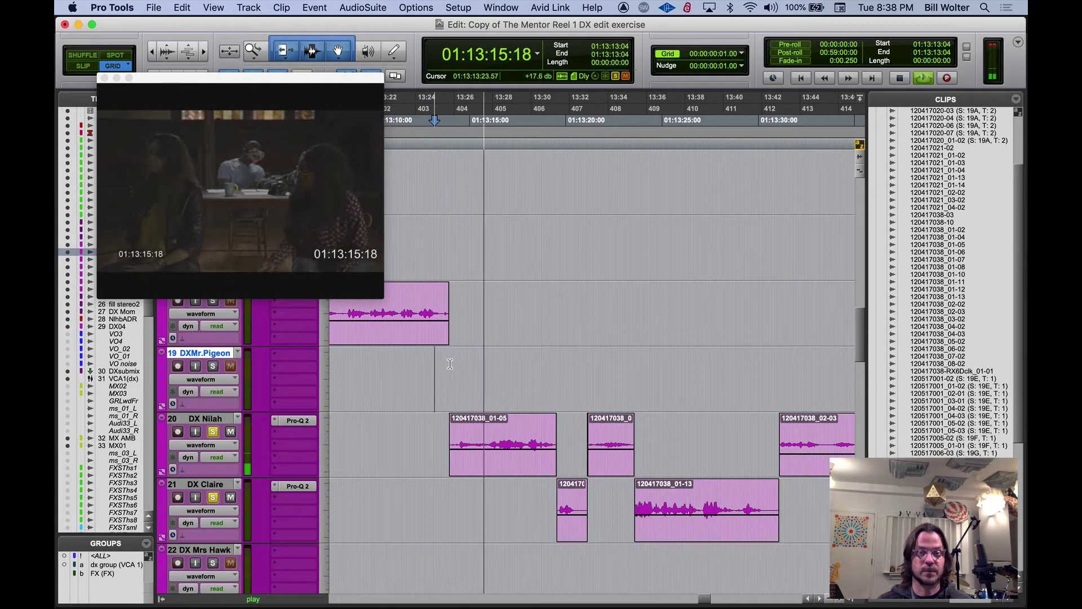
key("space")
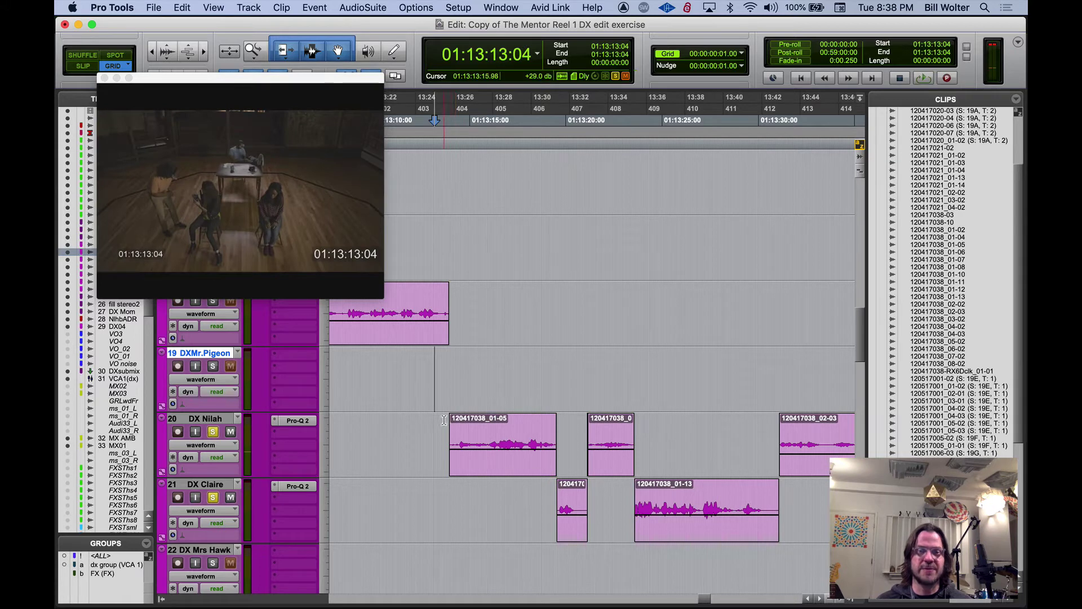
Play the opening of DX Nilah clip 120417038_01-05 from 01:13:14:00, marking 01:13:16:02 during playback
left_click_drag(444, 420, 490, 423)
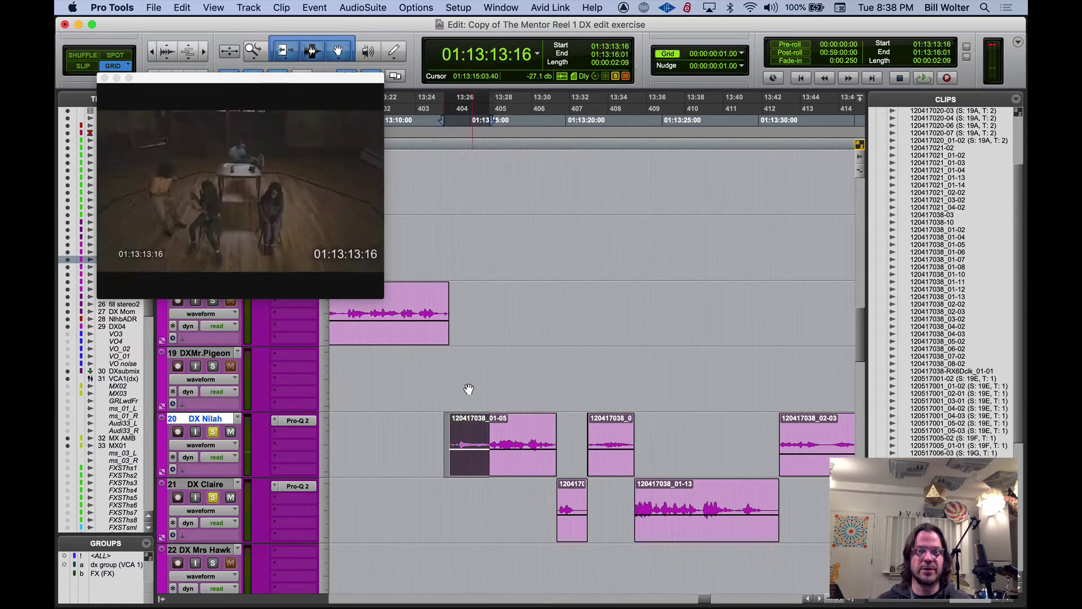
left_click(451, 376)
key("space")
key("t")
key("t")
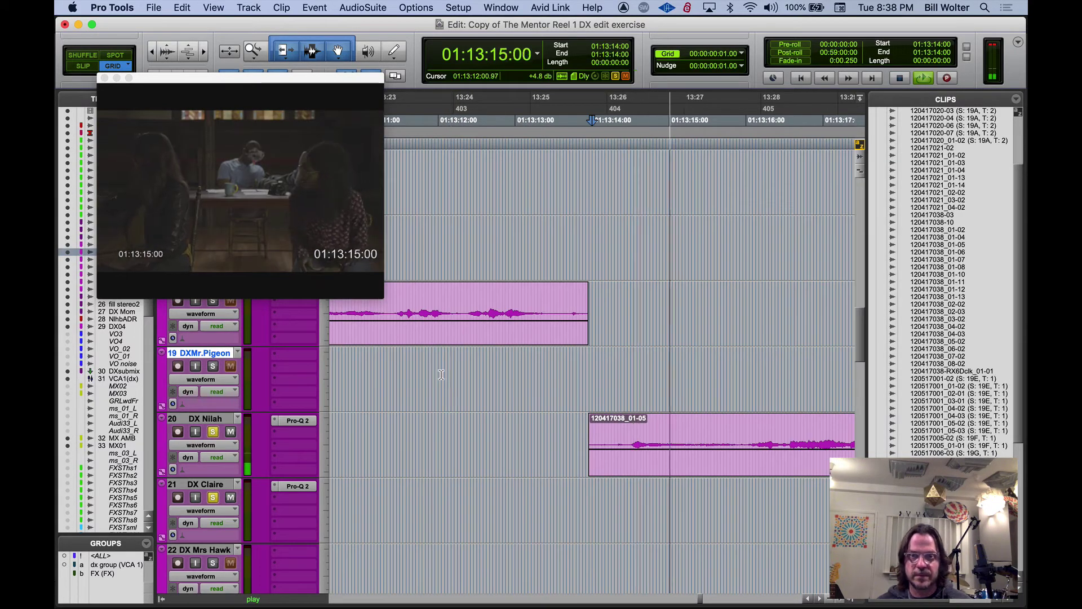
key("Down")
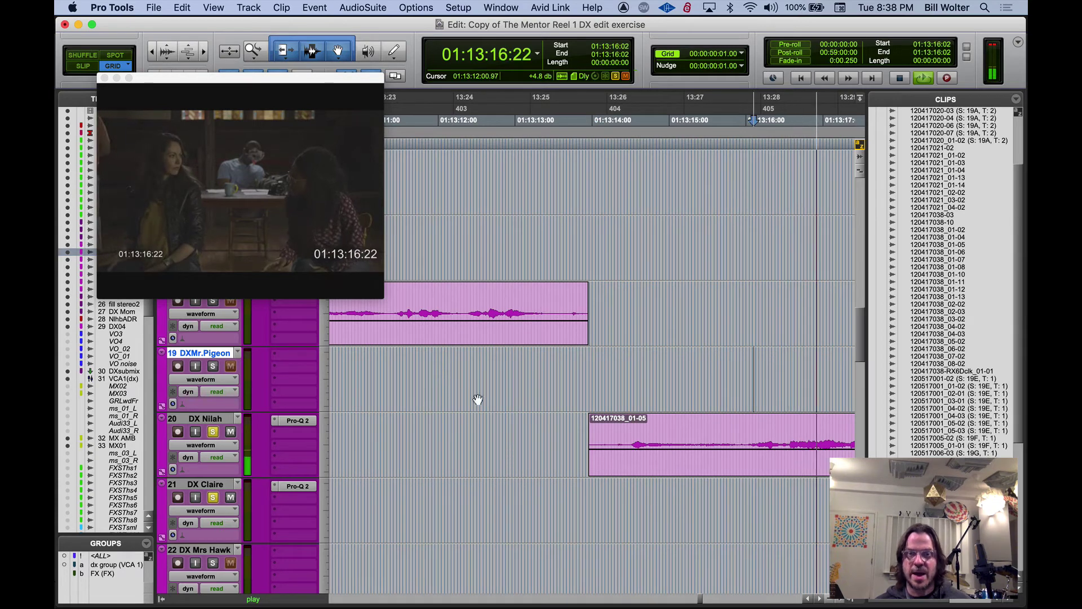
key("space")
Audition clip 120417038_01-05 from 01:13:14:23, then raise its clip gain between 01:13:14:12 and 01:13:15:22
left_click(666, 427)
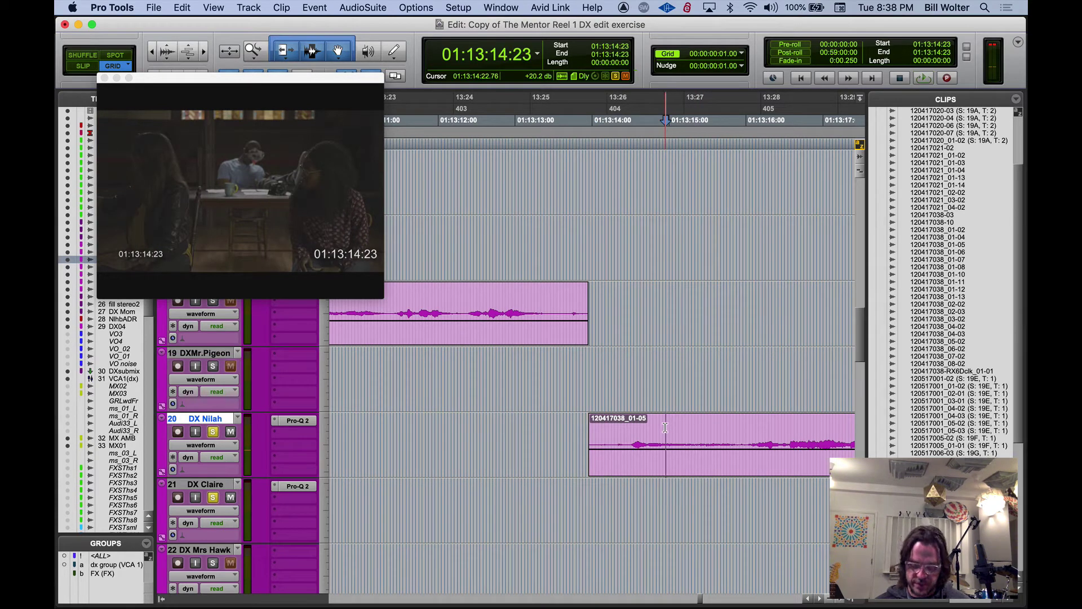
key("space")
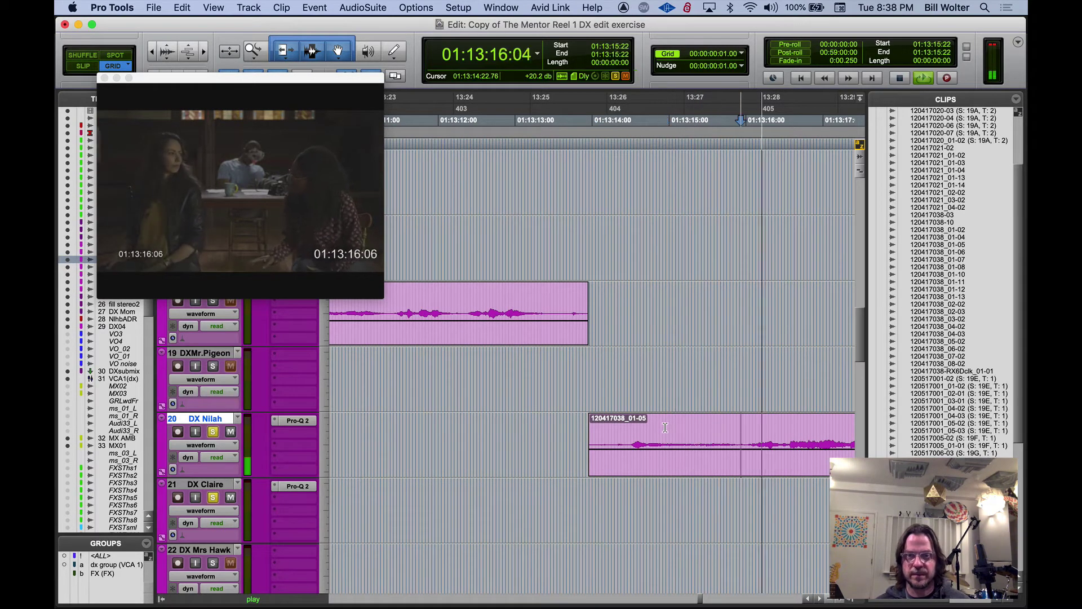
key("space")
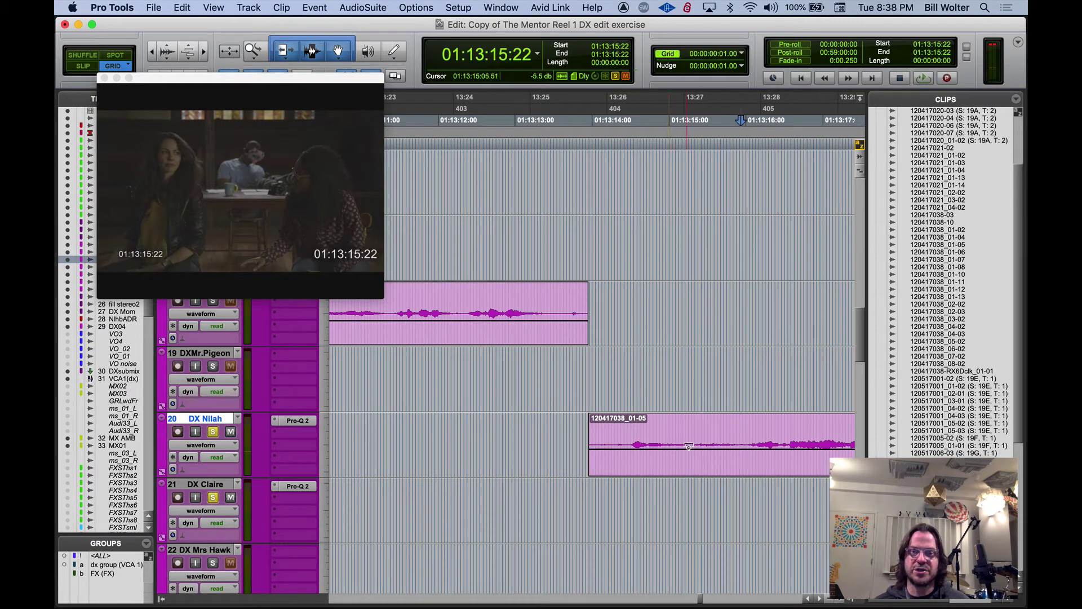
left_click(631, 429, "shift")
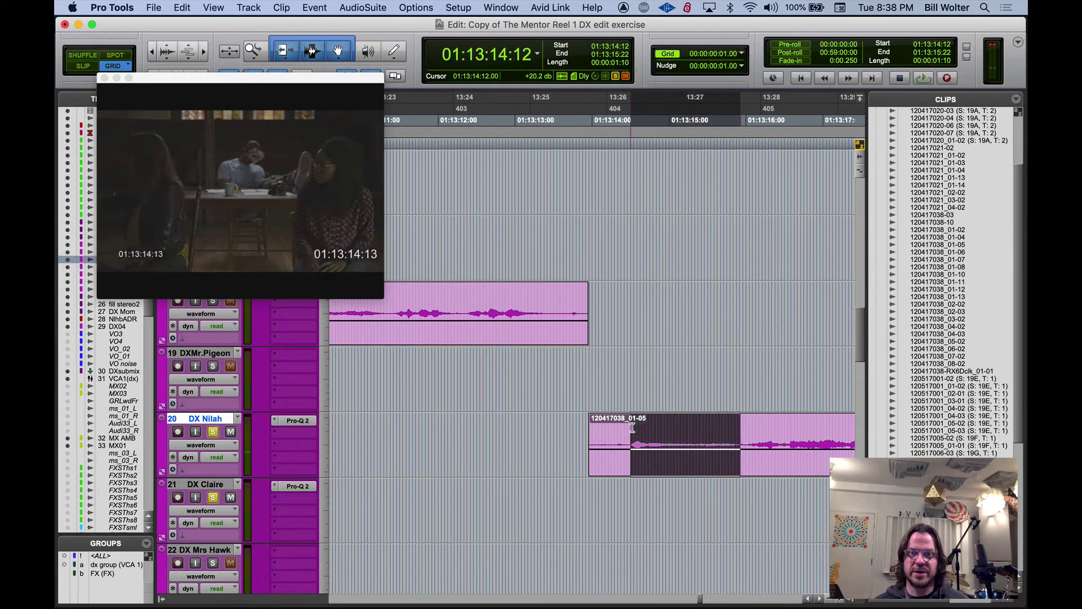
left_click_drag(660, 449, 659, 443)
Play back the raised section of the DX Nilah clip from 01:13:13:19 and lower its clip gain slightly
left_click(575, 428)
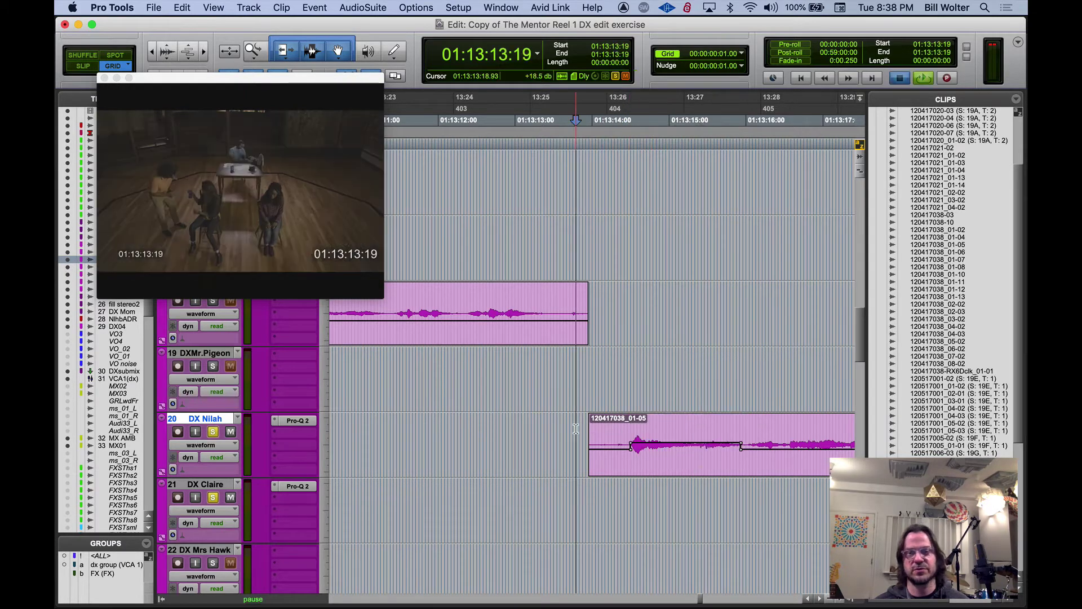
key("space")
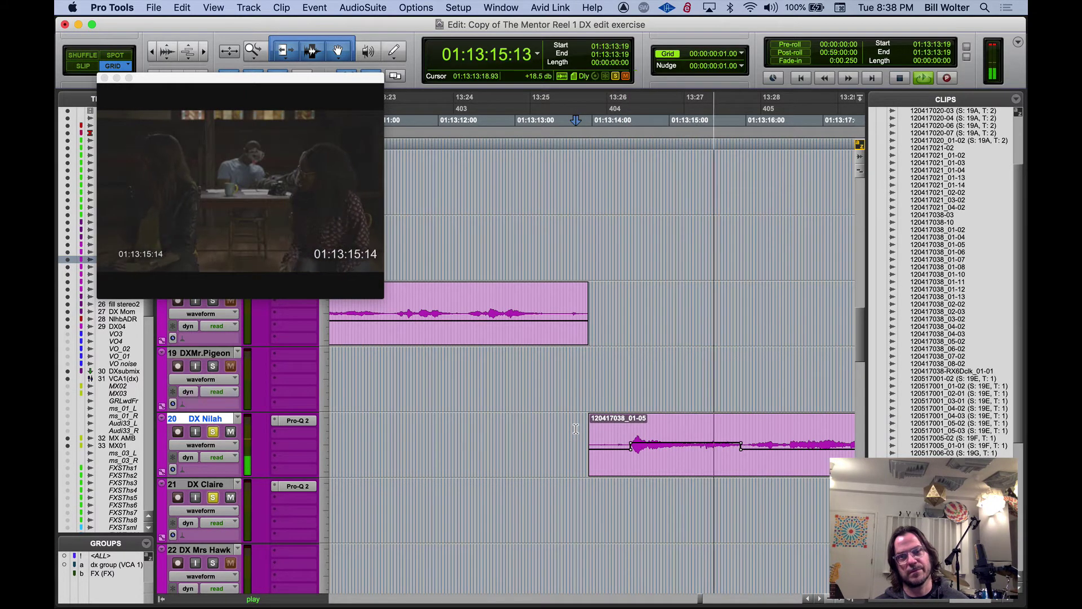
key("space")
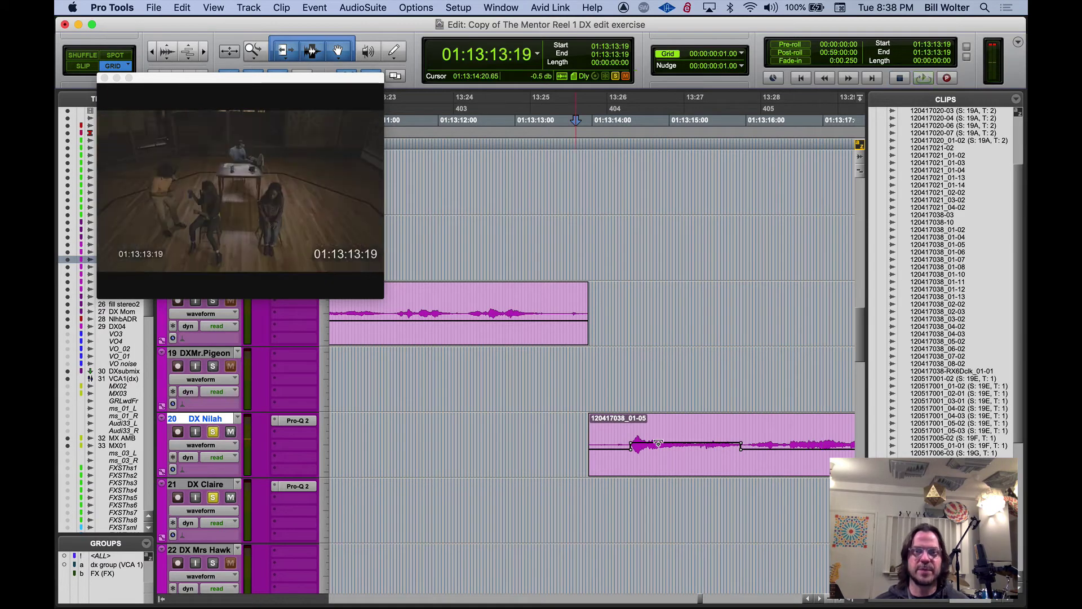
left_click_drag(658, 443, 658, 447)
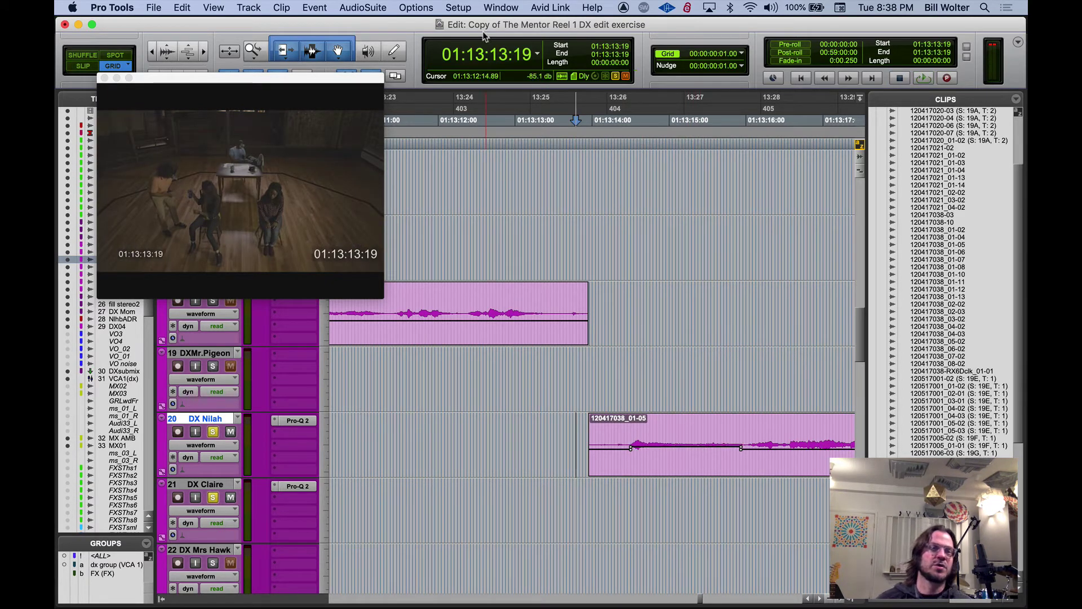
Hide the Clip Gain Line on all clips and select clip 120417038_01-05 on DX Nilah
left_click(283, 9)
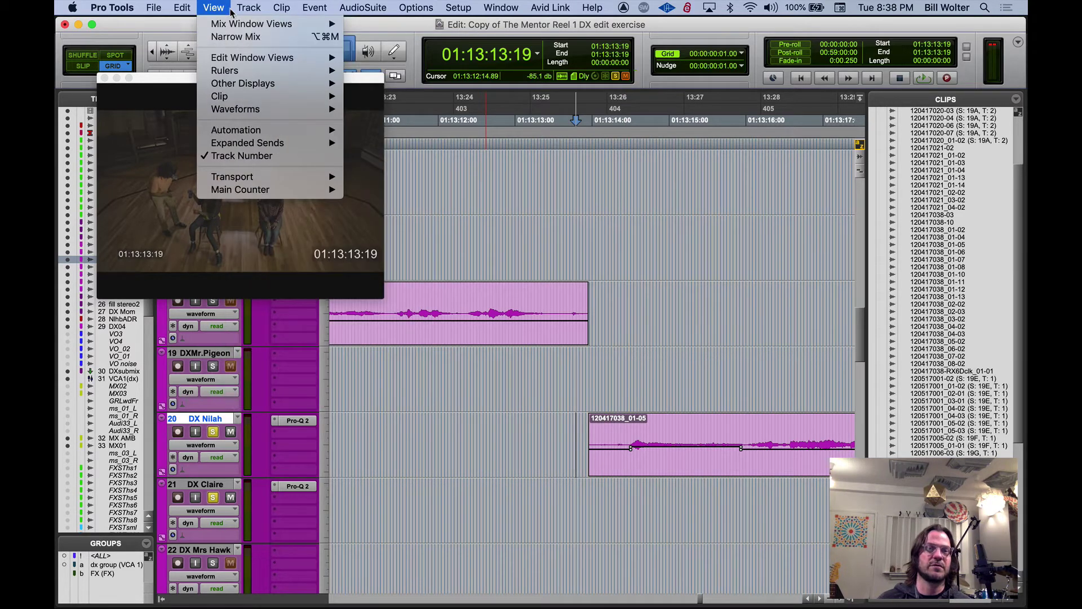
mouse_move(237, 97)
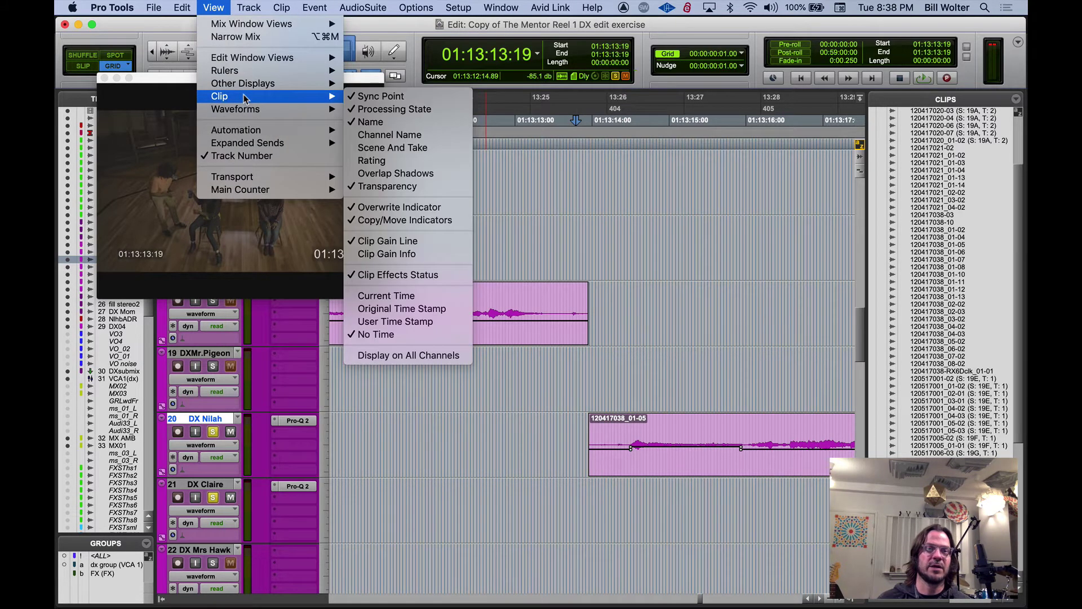
left_click(410, 242)
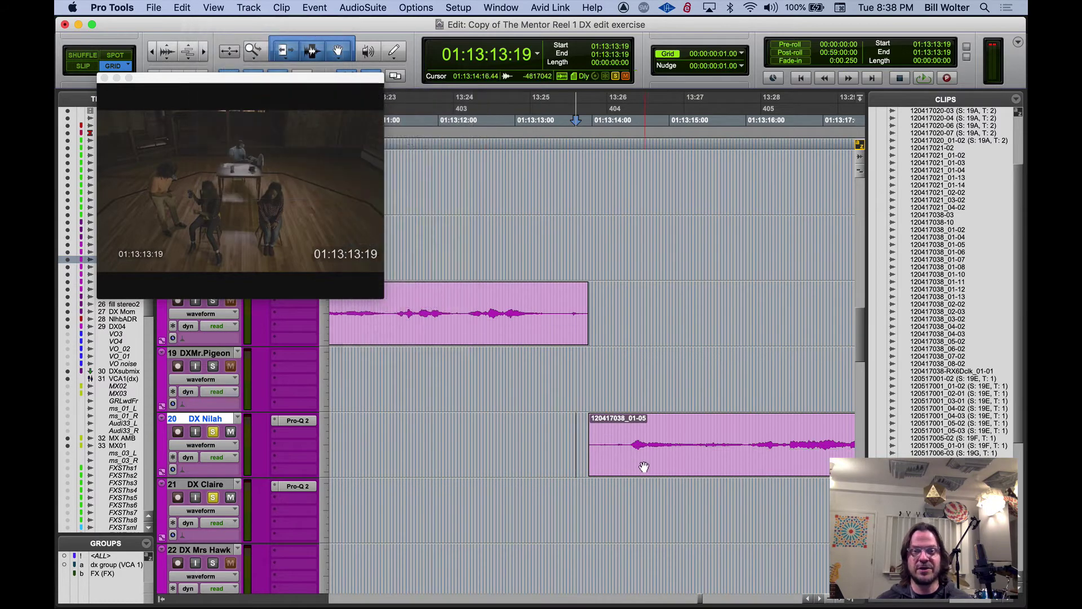
left_click(635, 439)
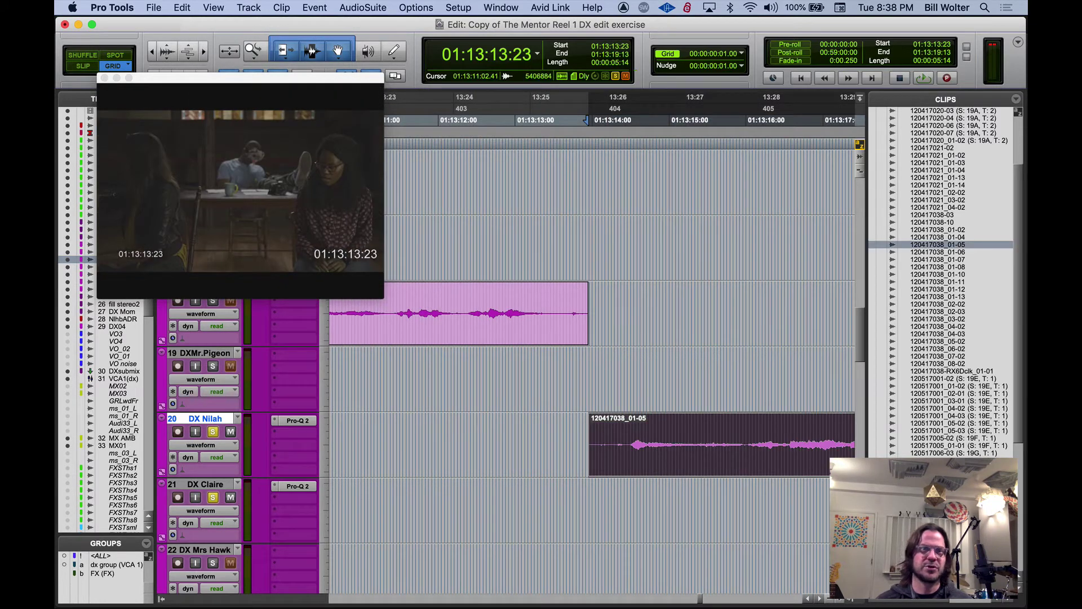
Display Clip Gain Info and the Clip Gain Line on all clips
left_click(215, 7)
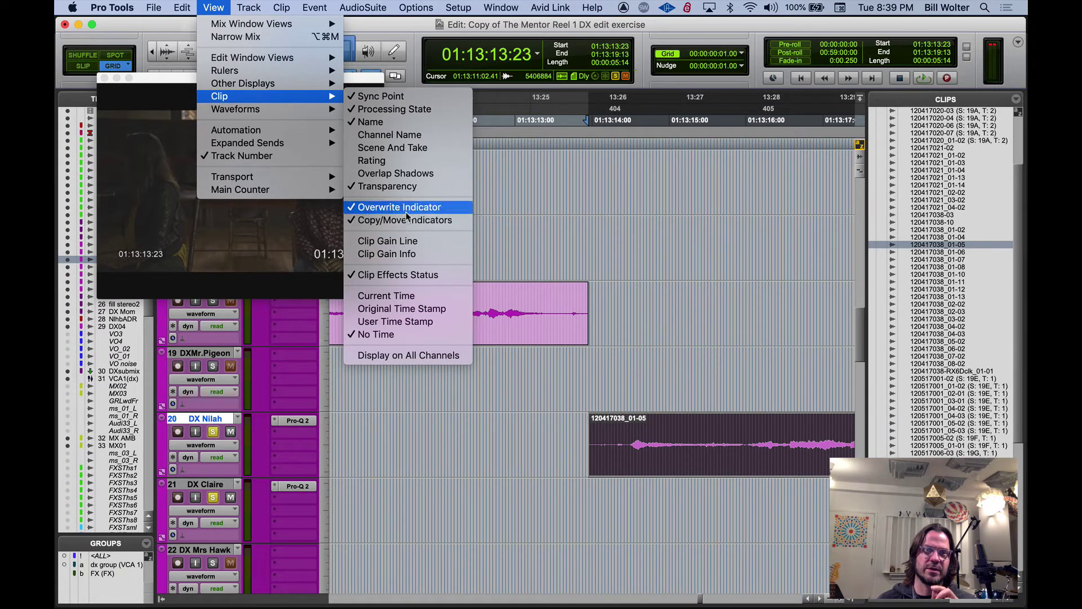
left_click(407, 254)
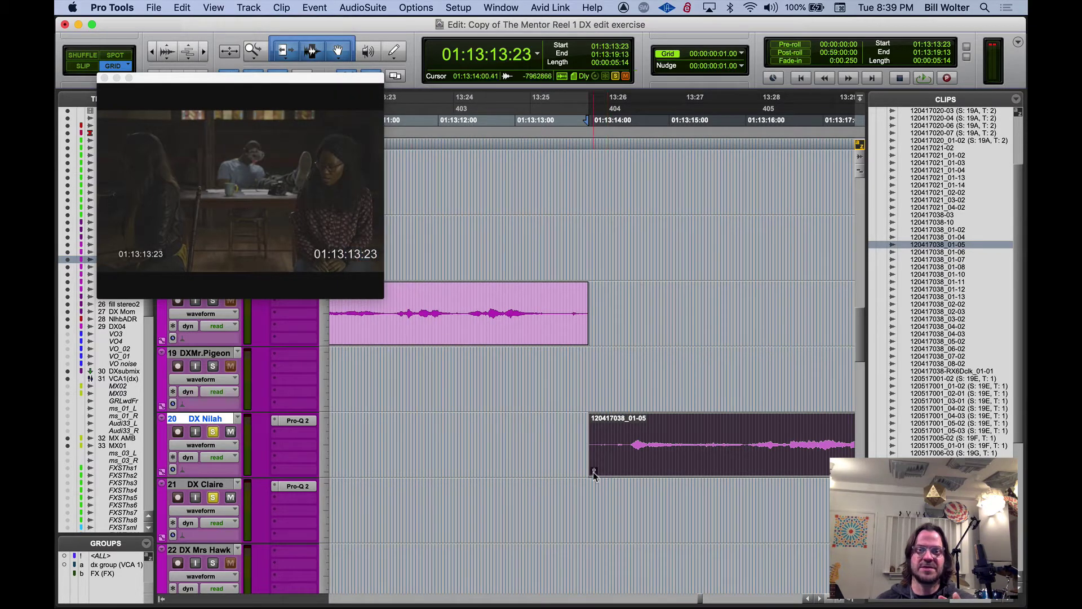
left_click_drag(594, 470, 593, 477)
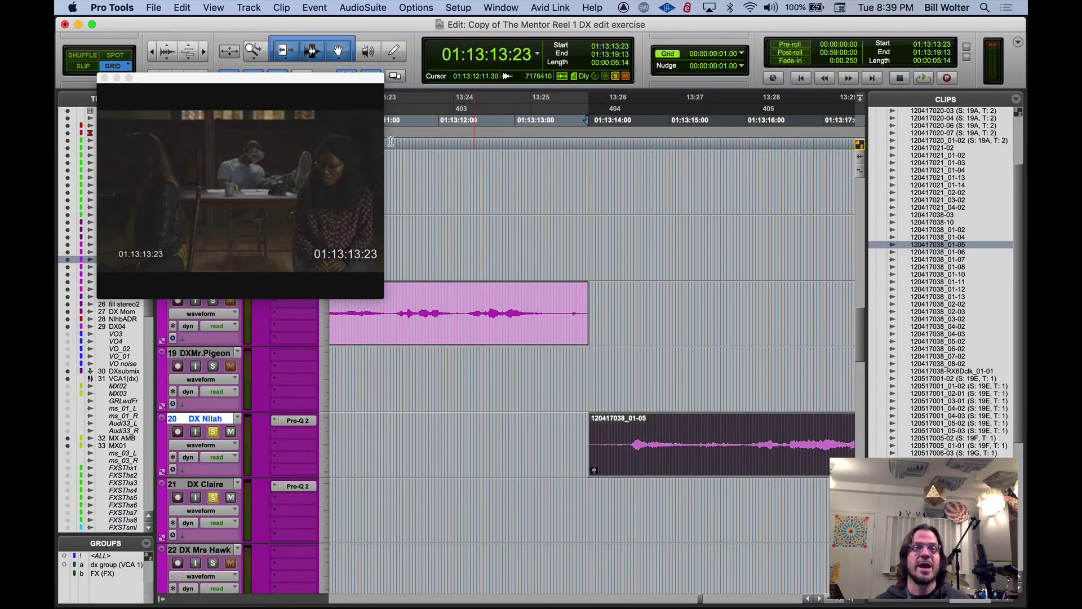
left_click(282, 8)
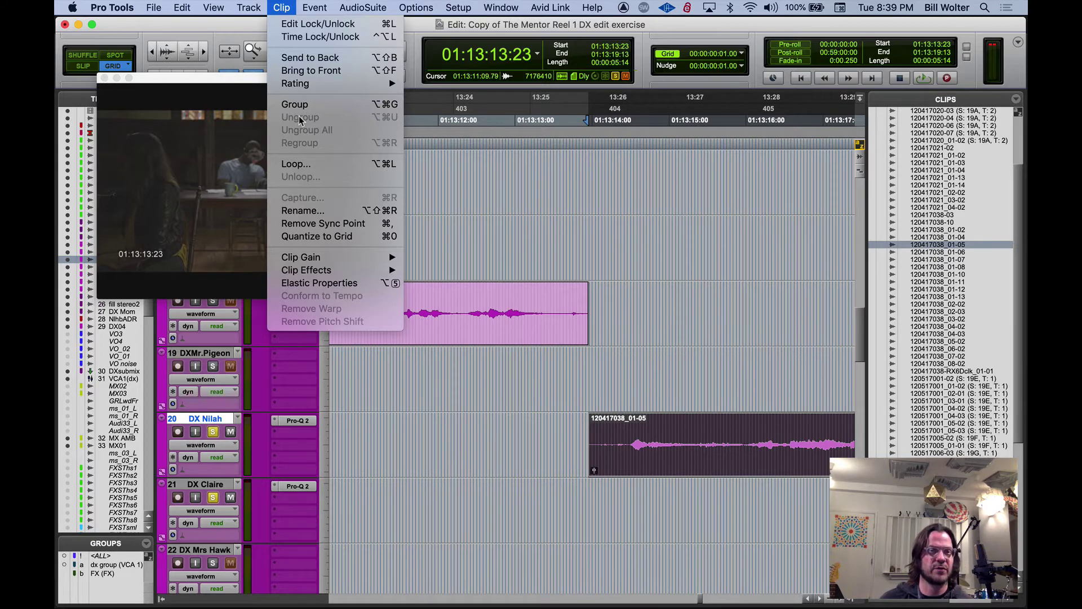
mouse_move(214, 7)
mouse_move(226, 96)
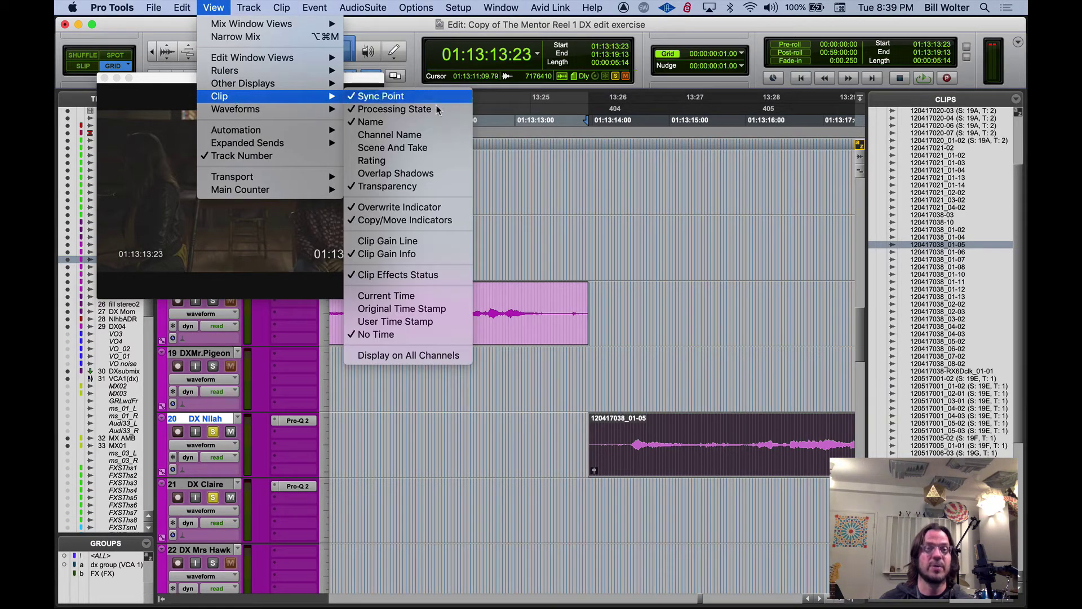
left_click(473, 241)
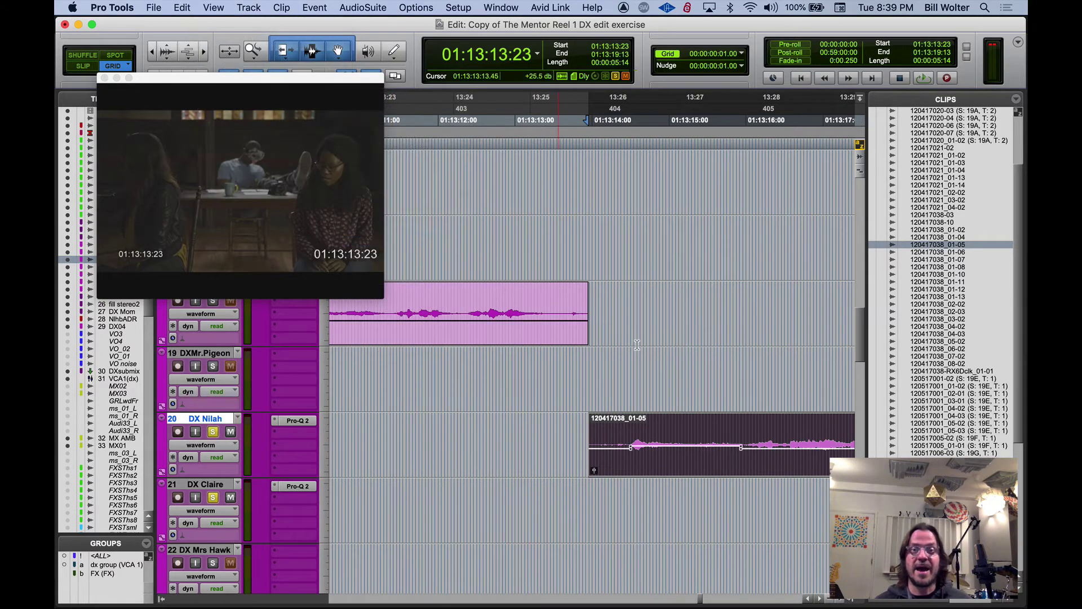
Adjust the clip gain breakpoints of clip 120417038_01-05 on DX Nilah with the Grabber, then reactivate the Smart Tool
left_click(338, 52)
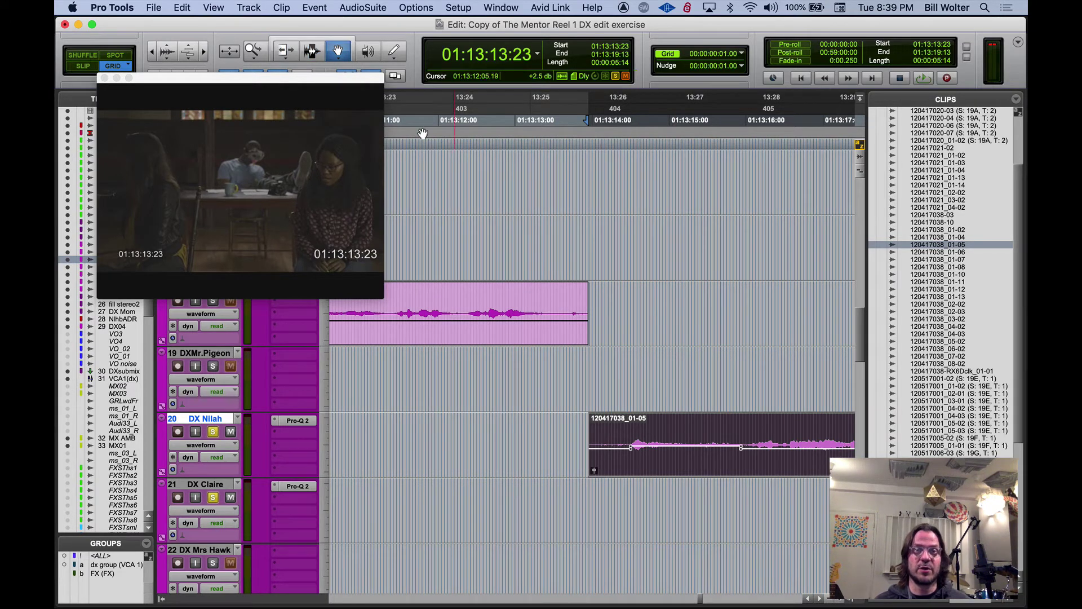
left_click(631, 450, "alt")
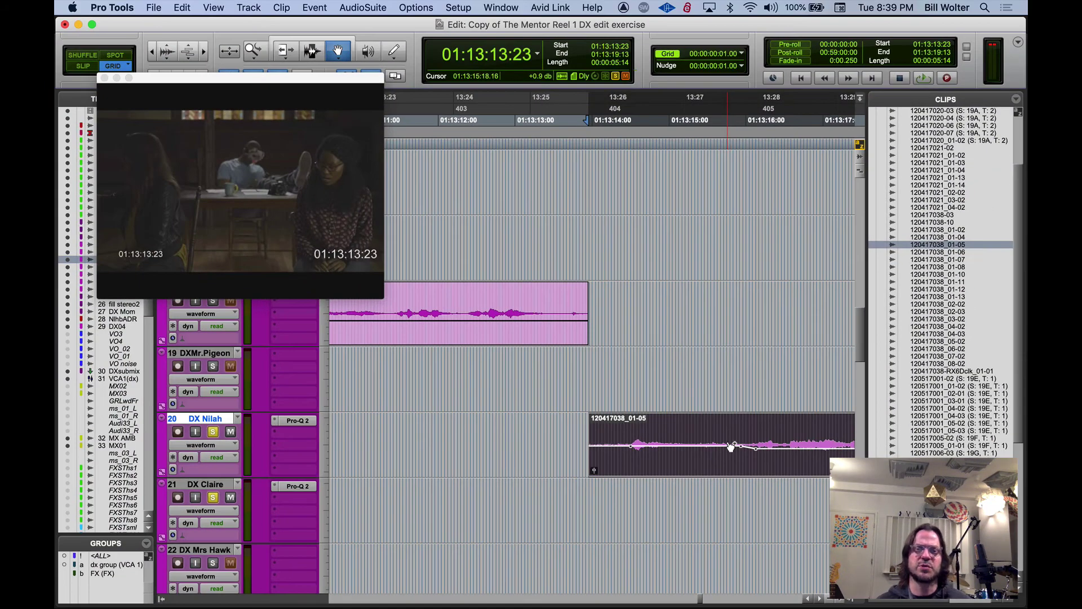
left_click(372, 268)
left_click(287, 37)
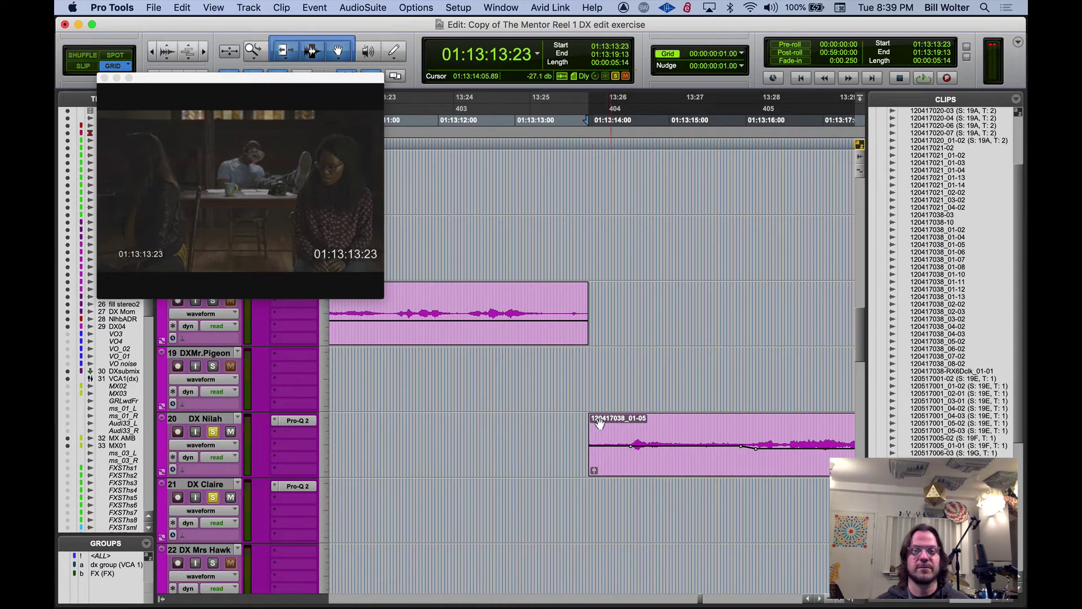
Play the transition into the DX Nilah clip briefly from 01:13:13:22
left_click(584, 367)
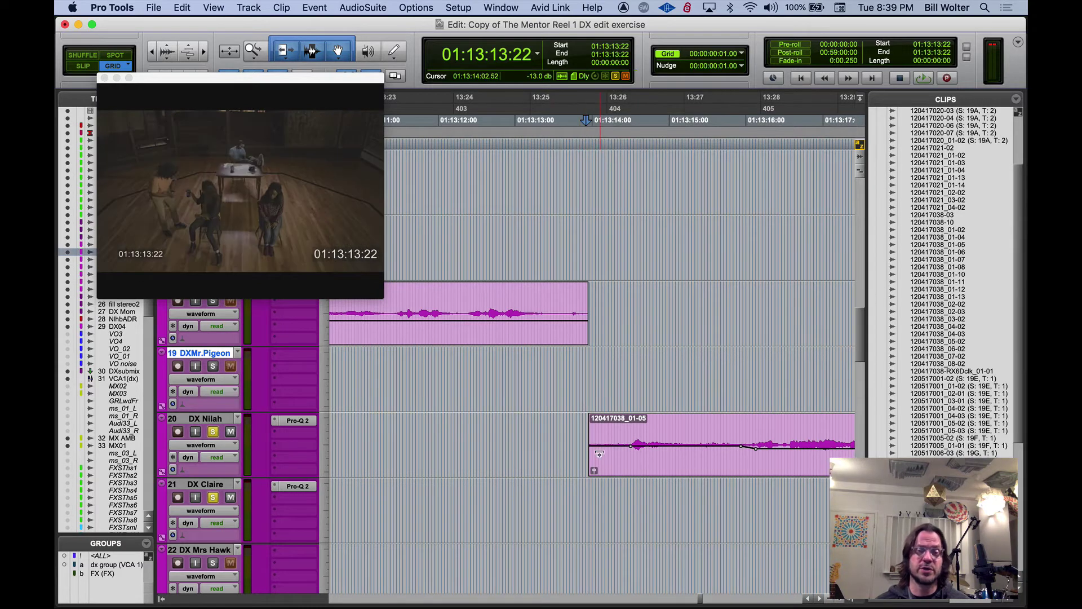
key("space")
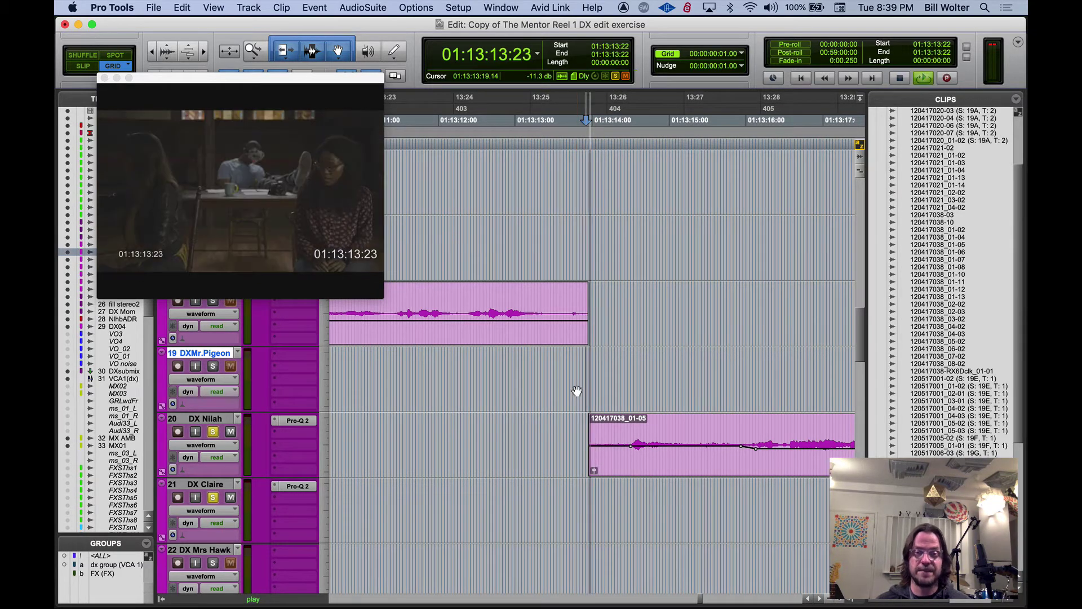
key("space")
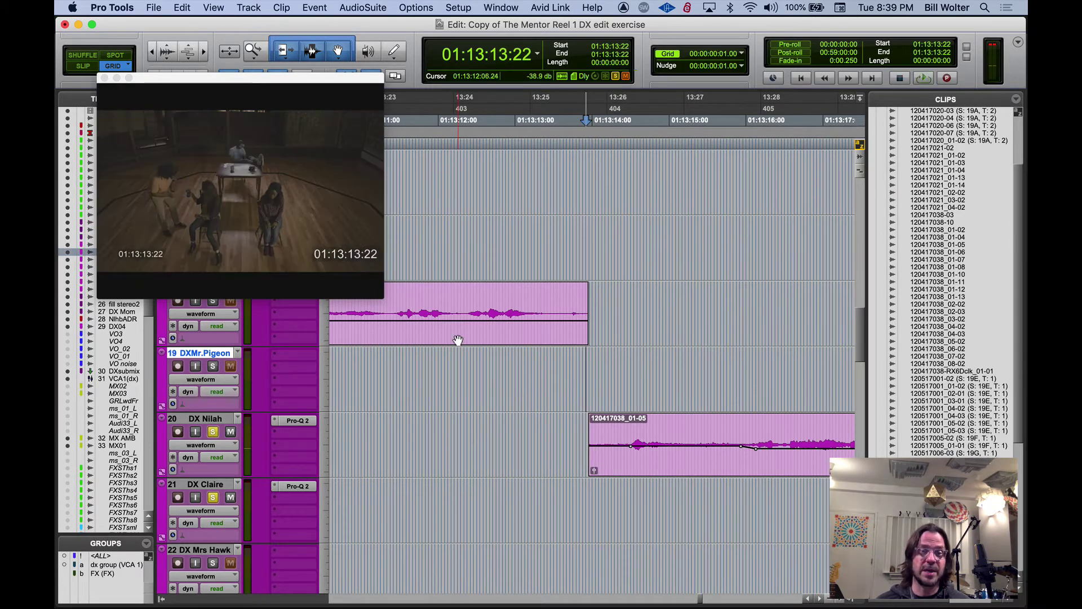
double_click(451, 337)
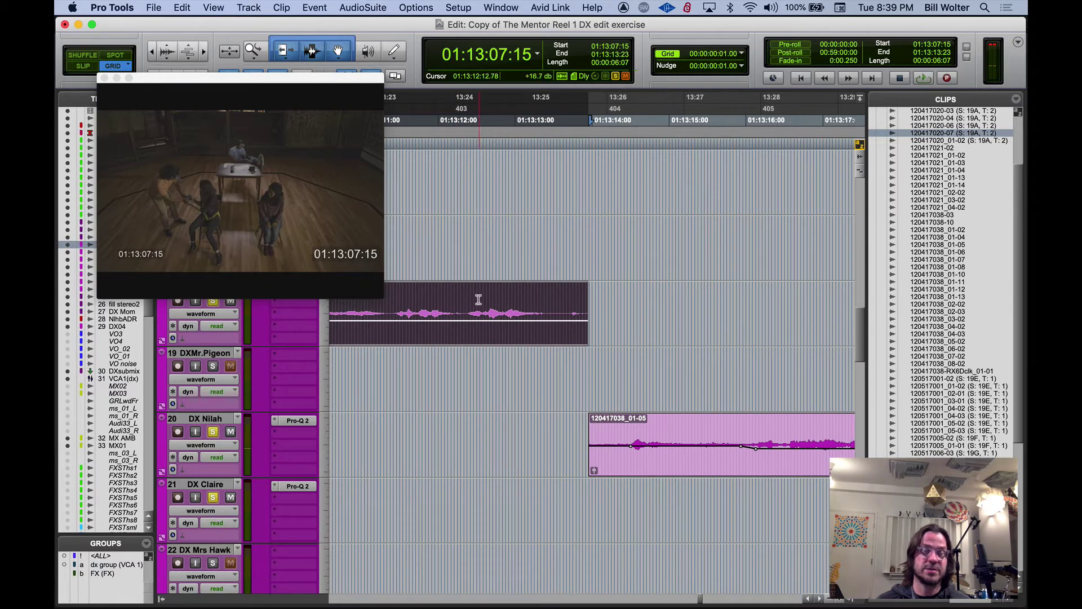
scroll(477, 300, "left", 6)
key("space")
key("r")
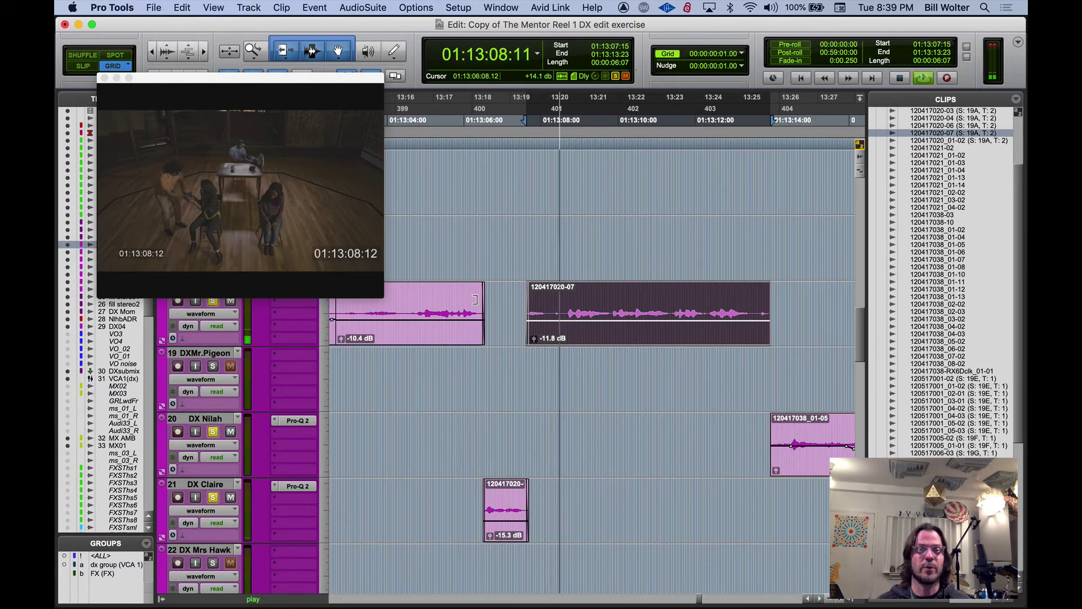
key("space")
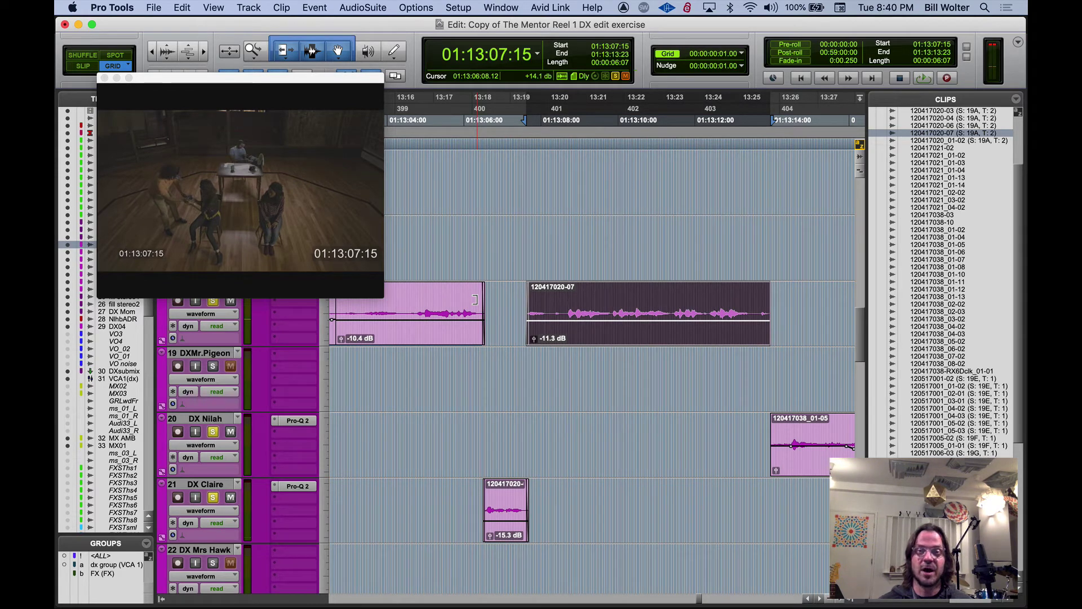
key("ctrl+shift+Down")
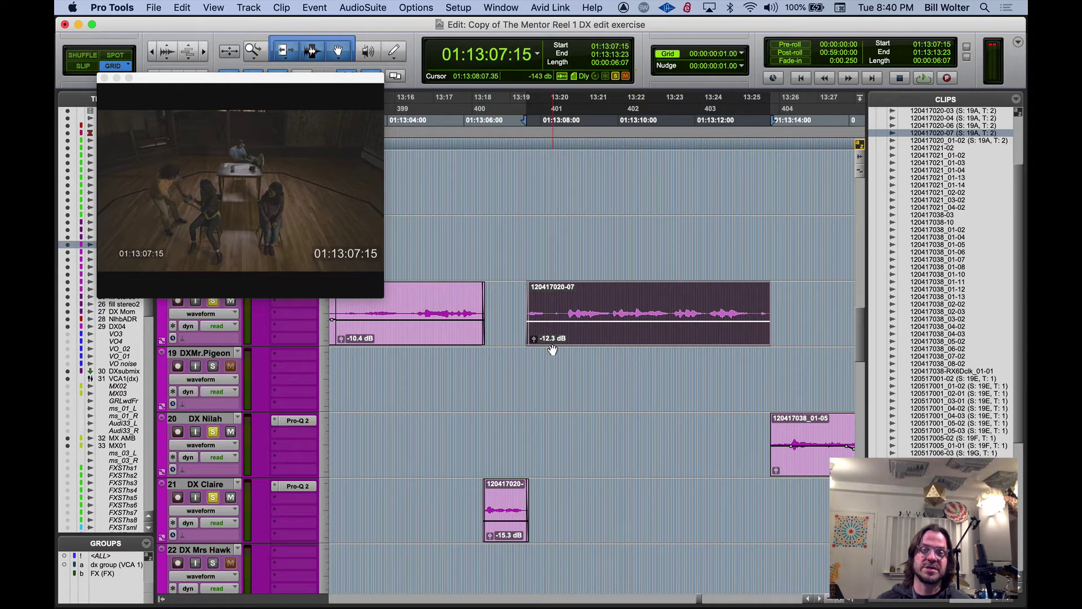
key("ctrl+shift+Up")
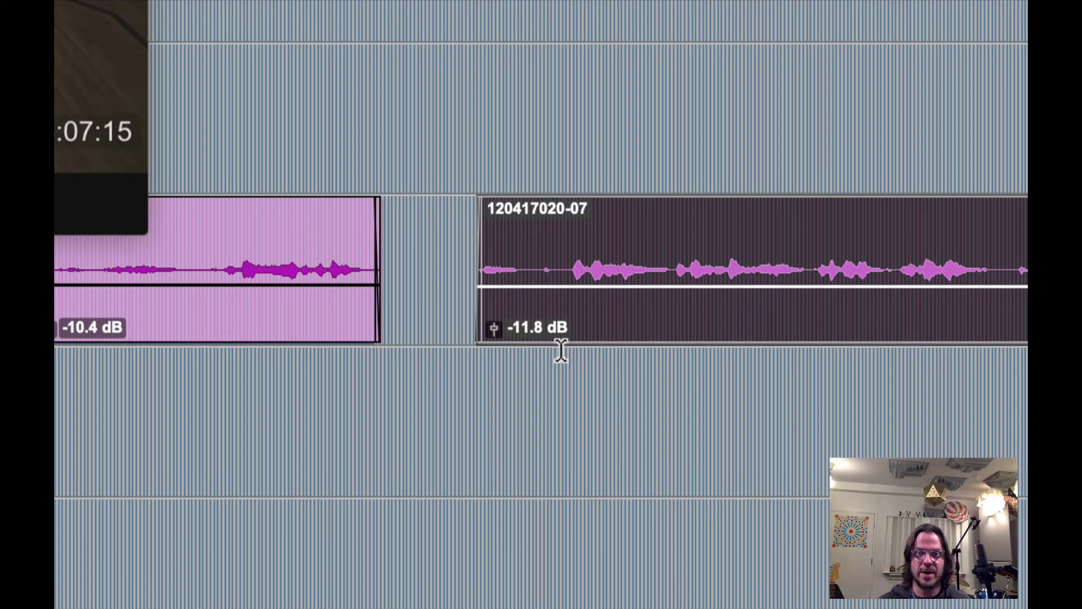
key("ctrl+shift+Down")
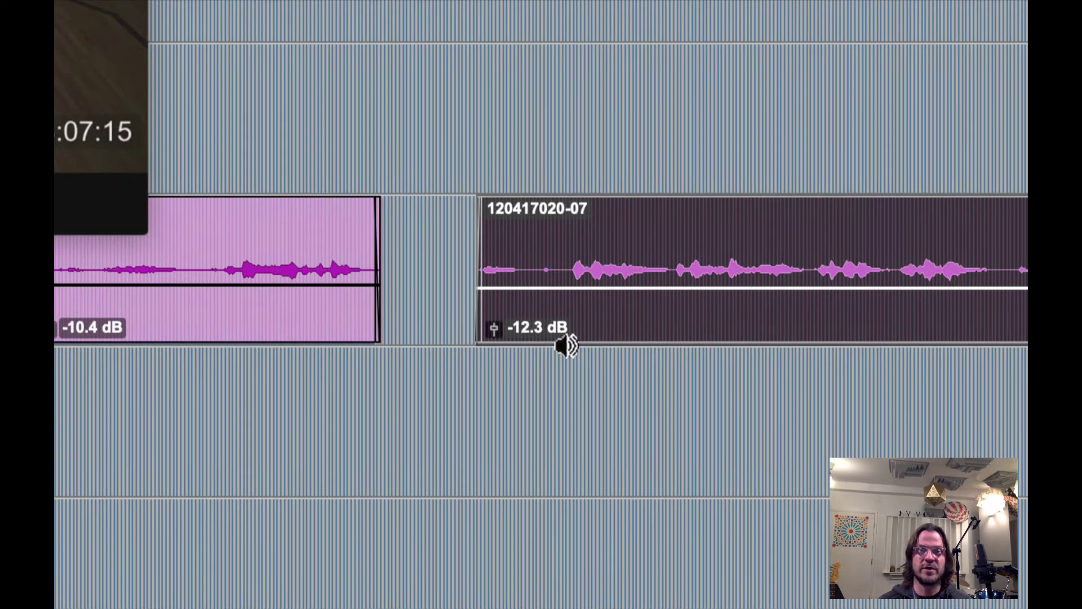
key("ctrl+shift+Up")
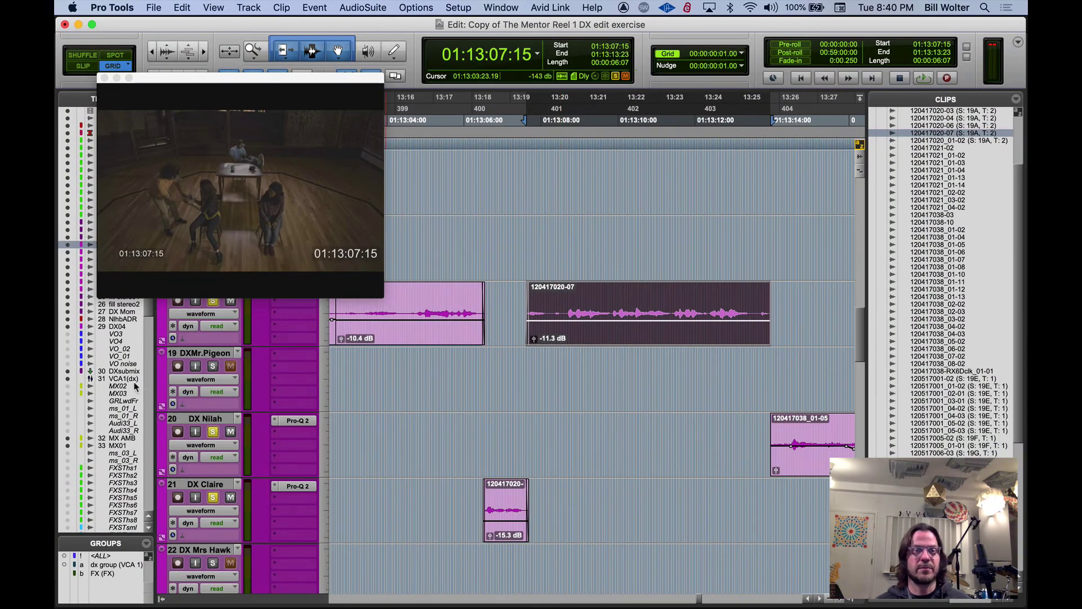
scroll(257, 418, "down", 10)
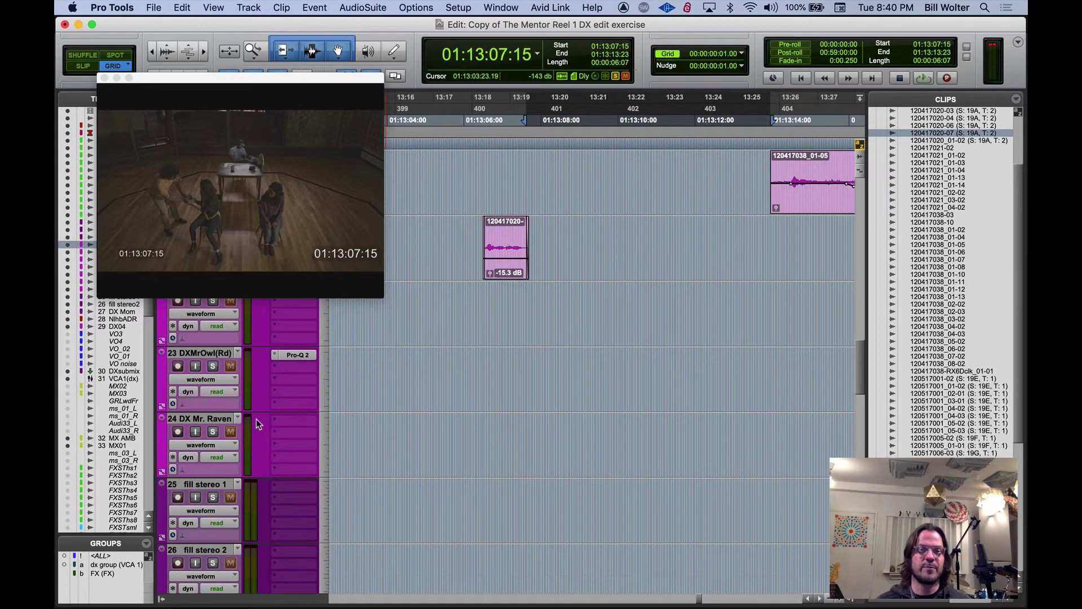
scroll(286, 446, "down", 3)
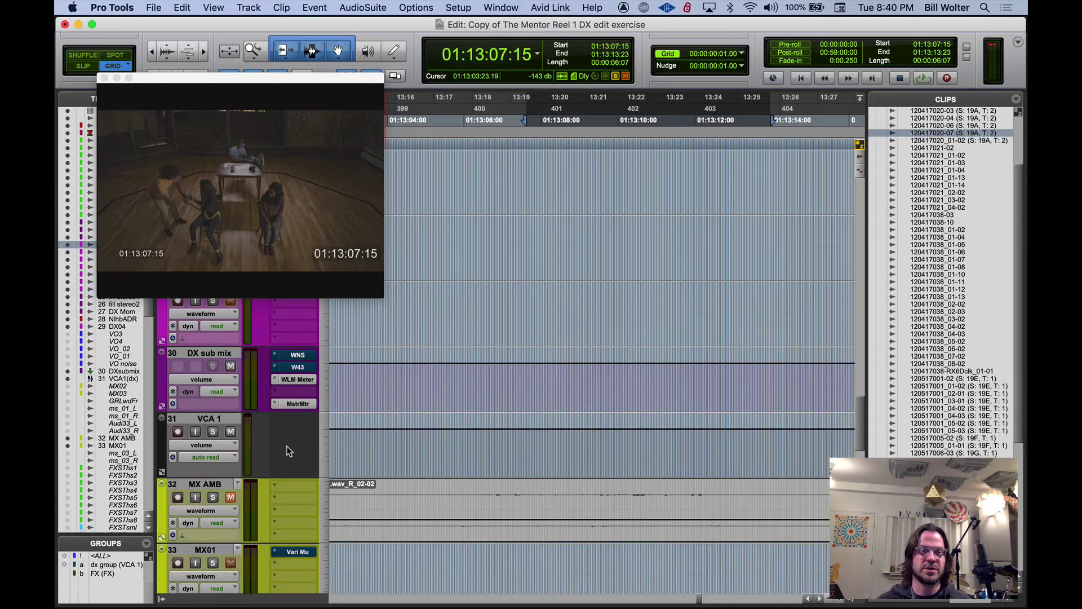
left_click(303, 402)
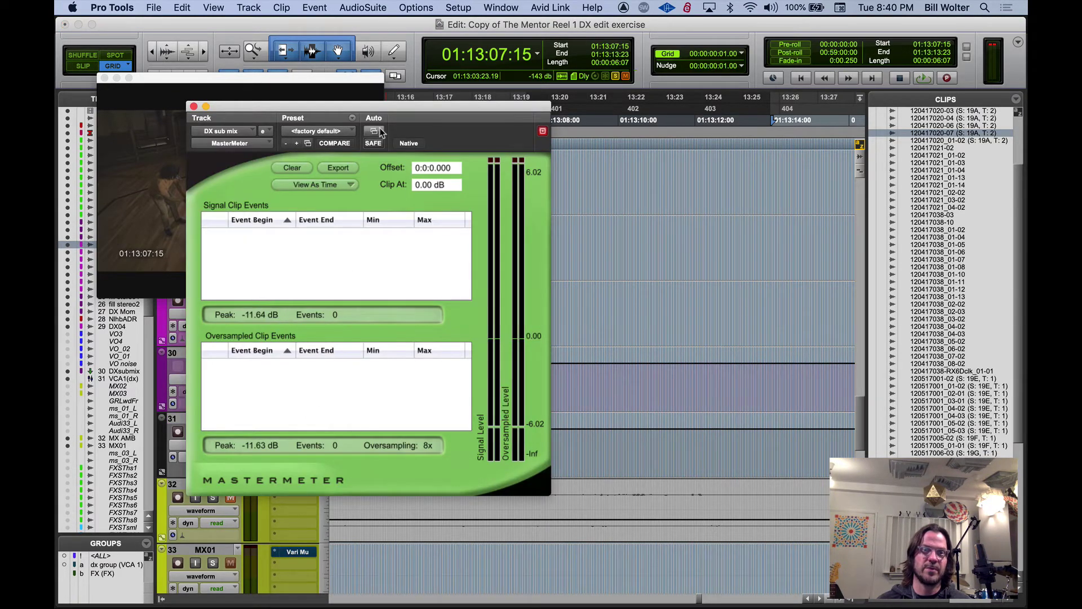
left_click_drag(373, 110, 586, 159)
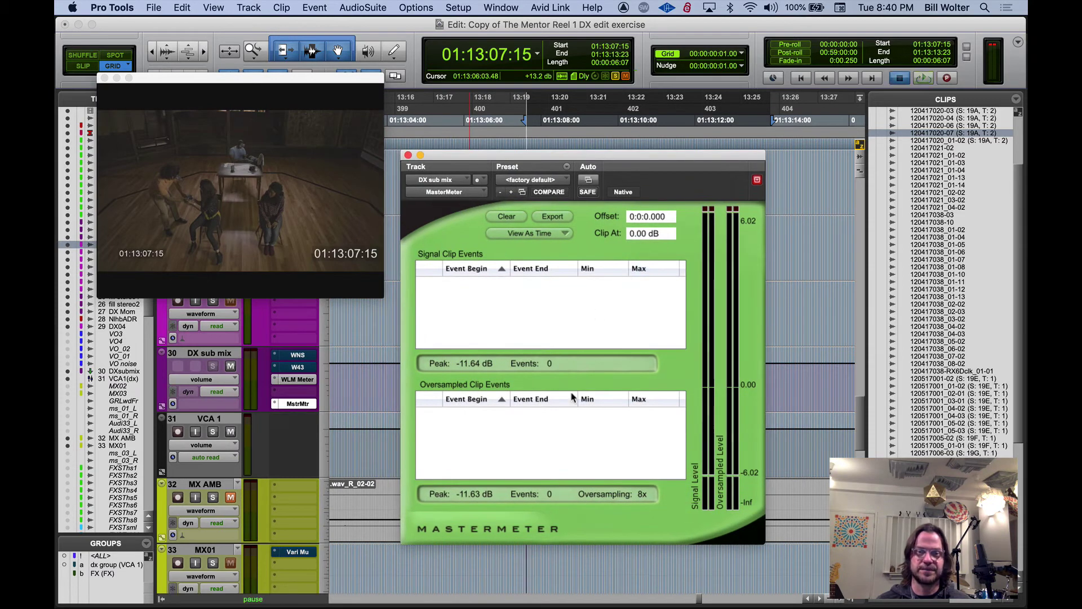
key("space")
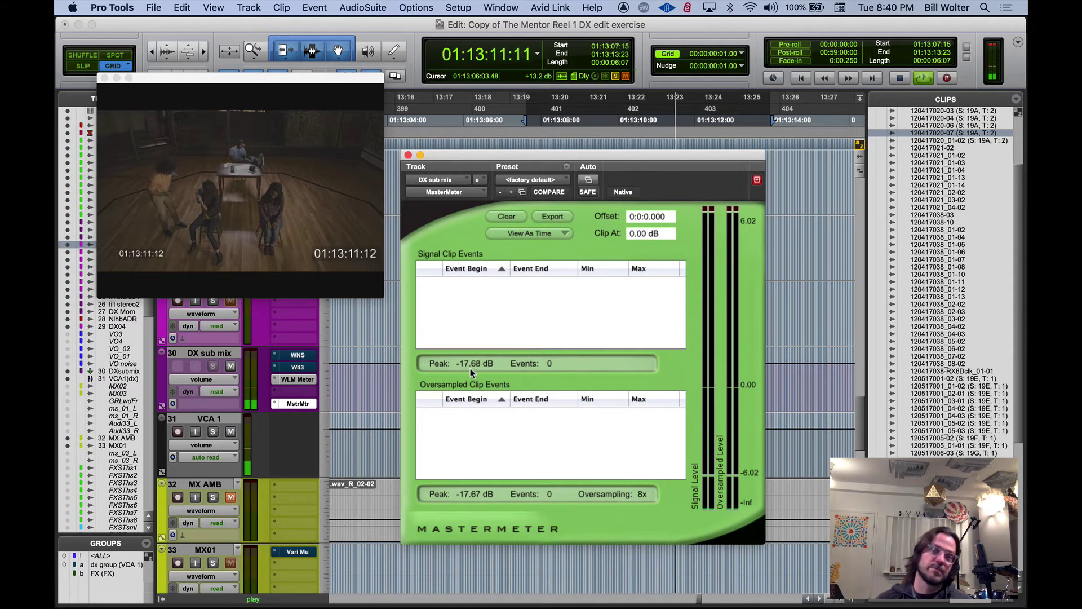
key("space")
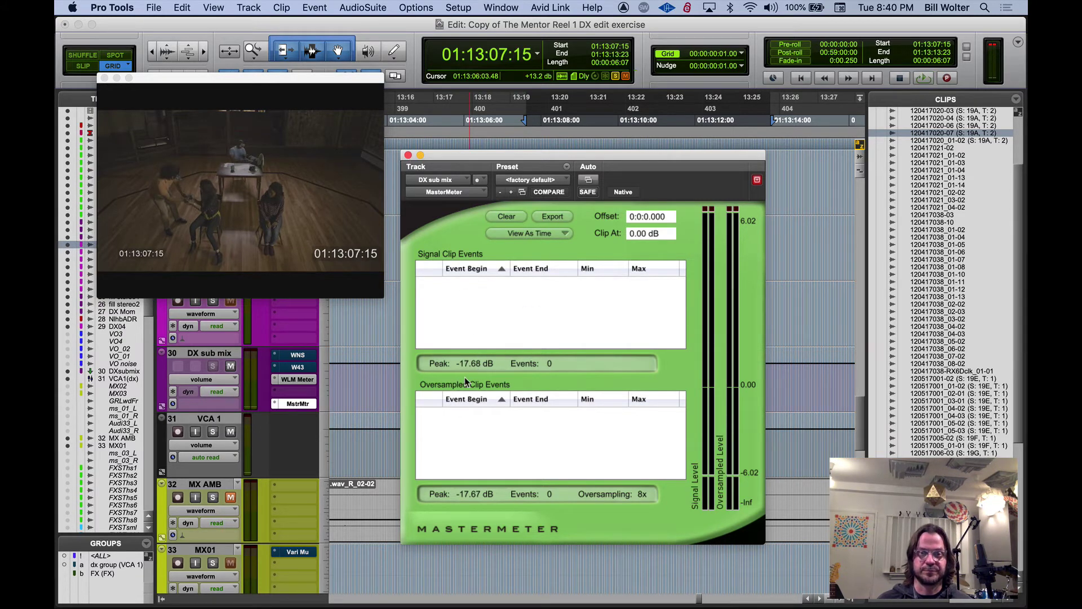
left_click_drag(492, 155, 210, 155)
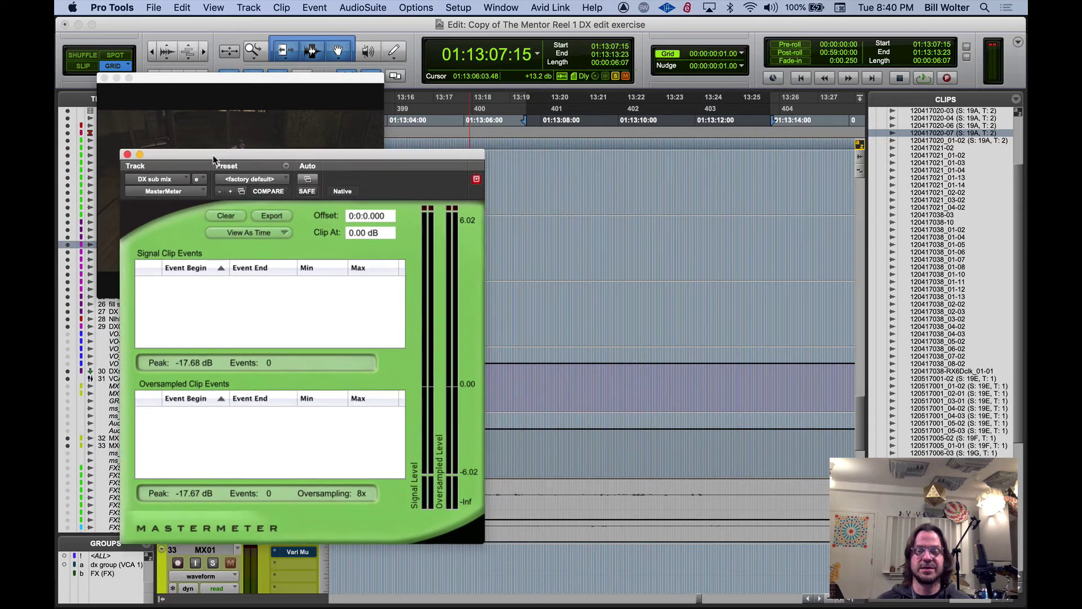
key("space")
scroll(626, 307, "up", 10)
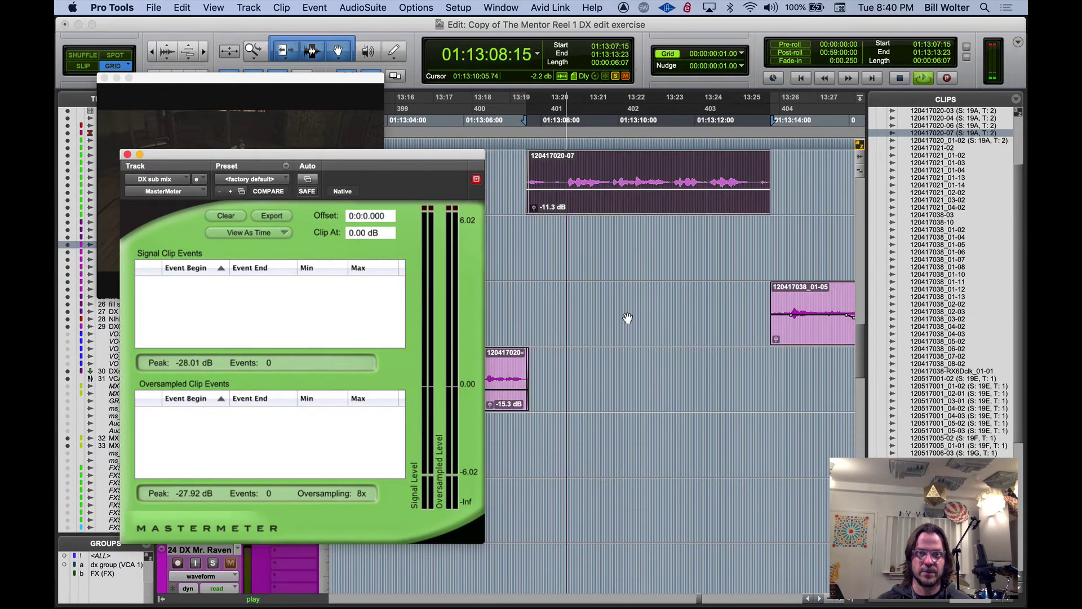
key("space")
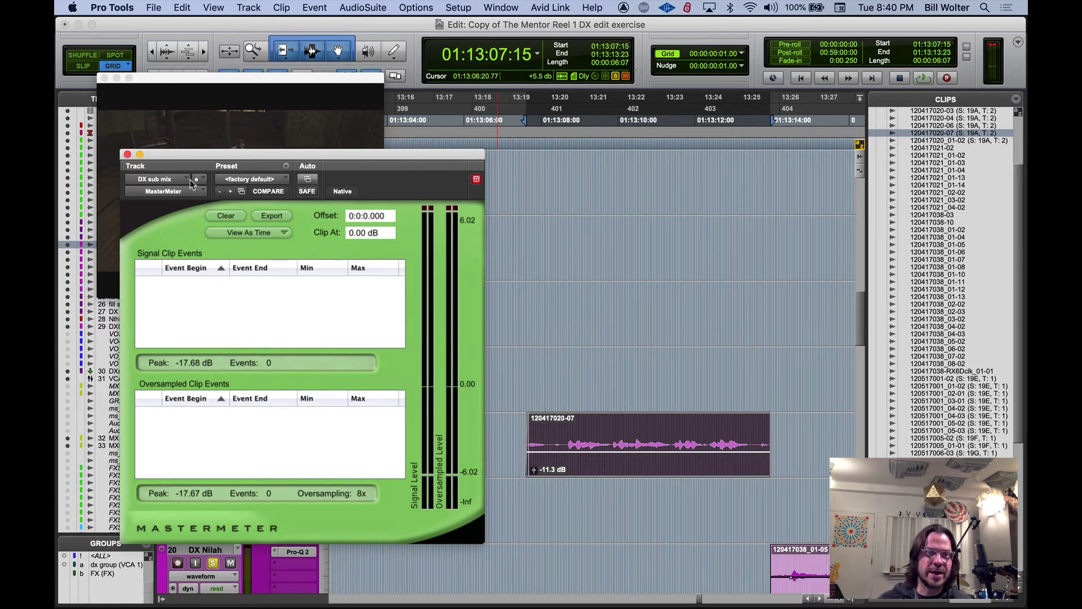
left_click(227, 217)
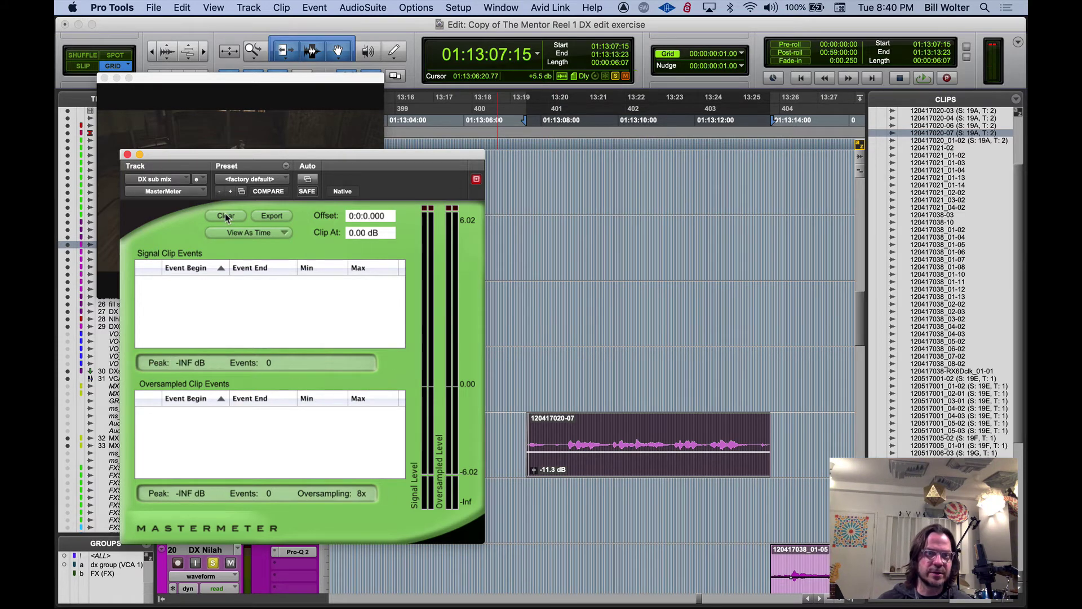
left_click(601, 455)
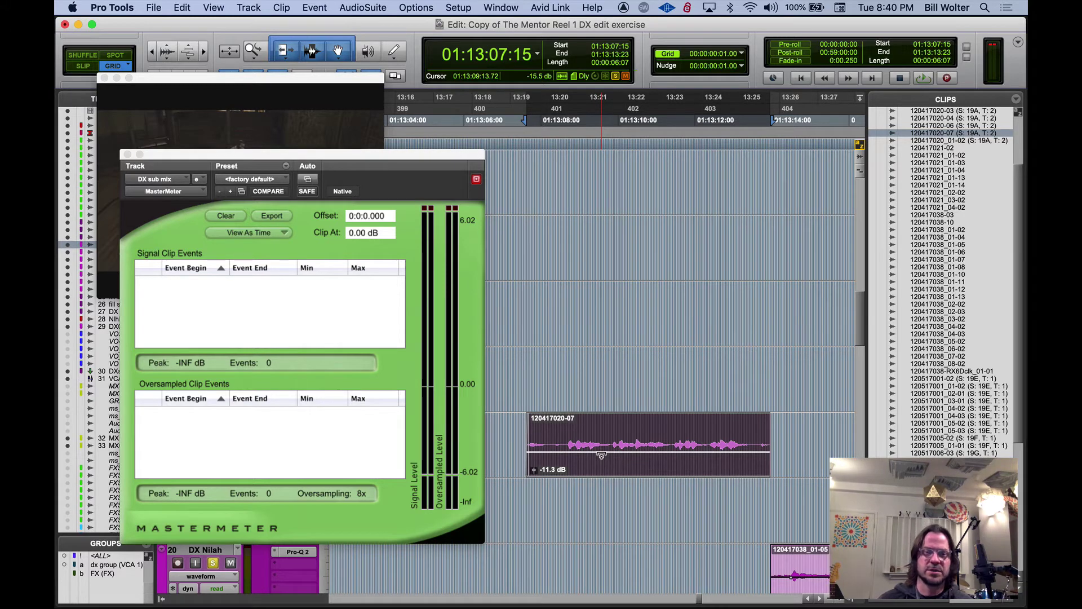
key("ctrl+shift+Up")
key("ctrl+shift+Up")
key("ctrl+shift+Up")
key("ctrl+shift+Up")
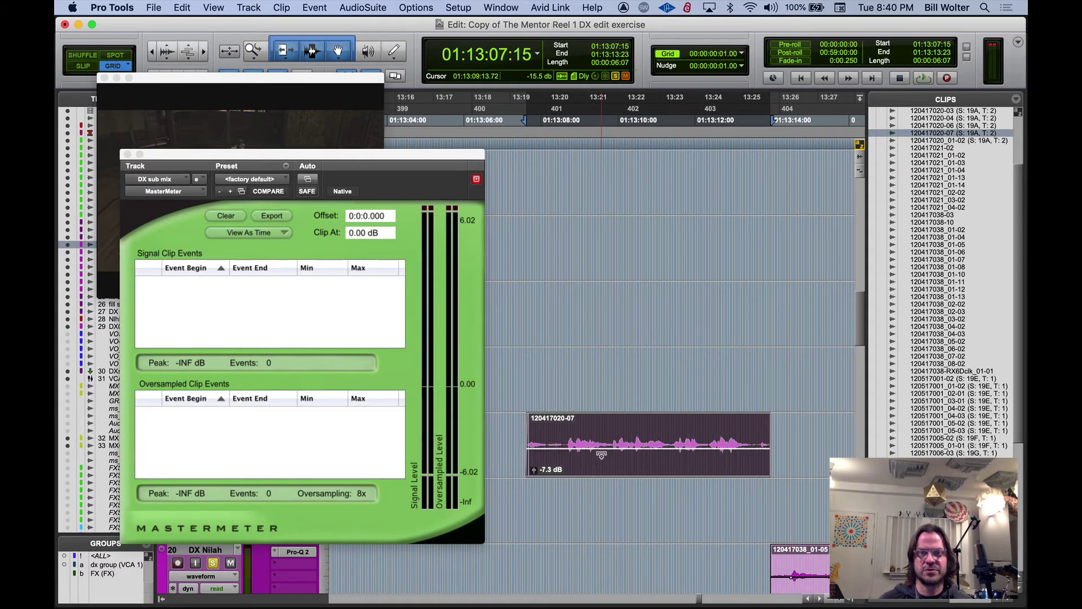
key("space")
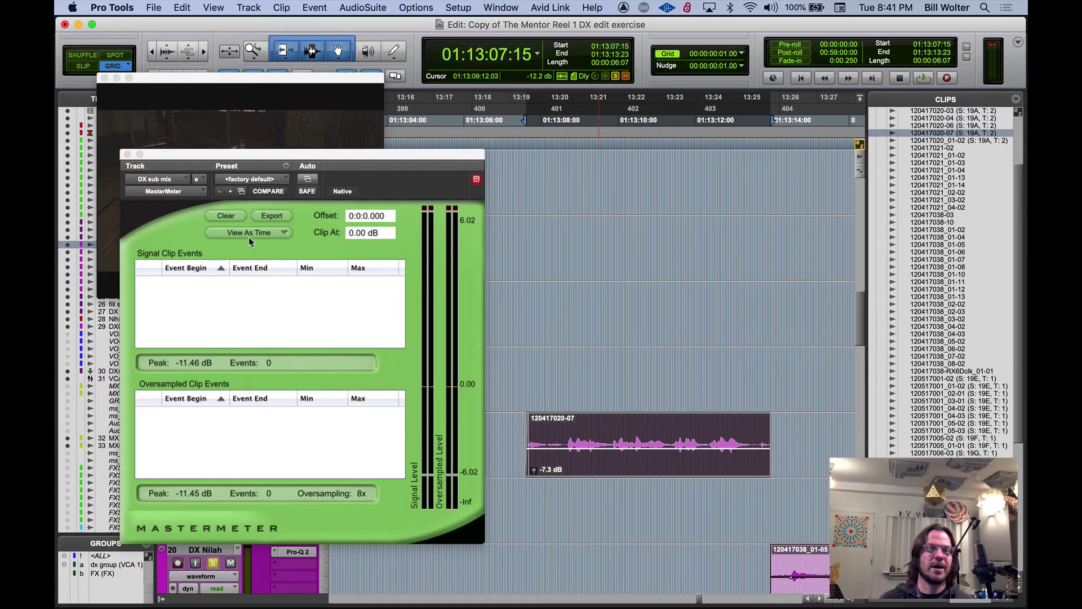
left_click(226, 218)
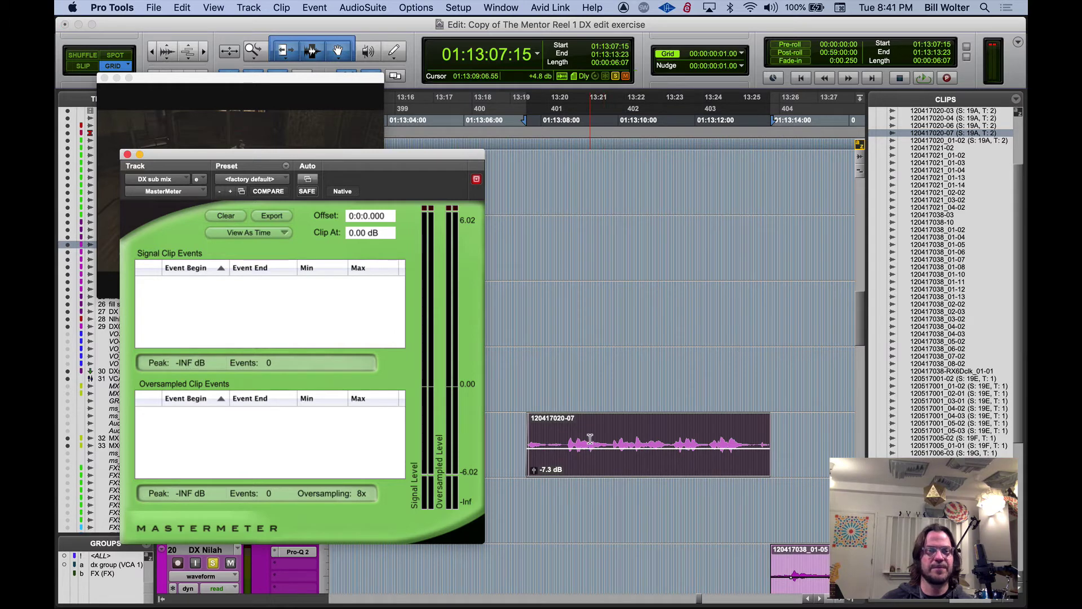
key("space")
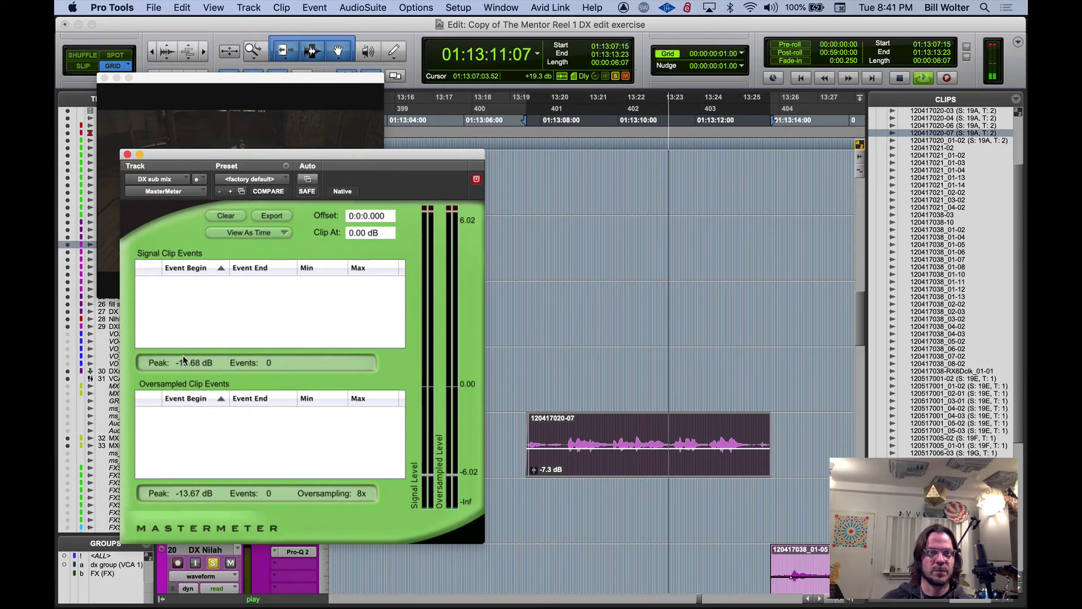
key("space")
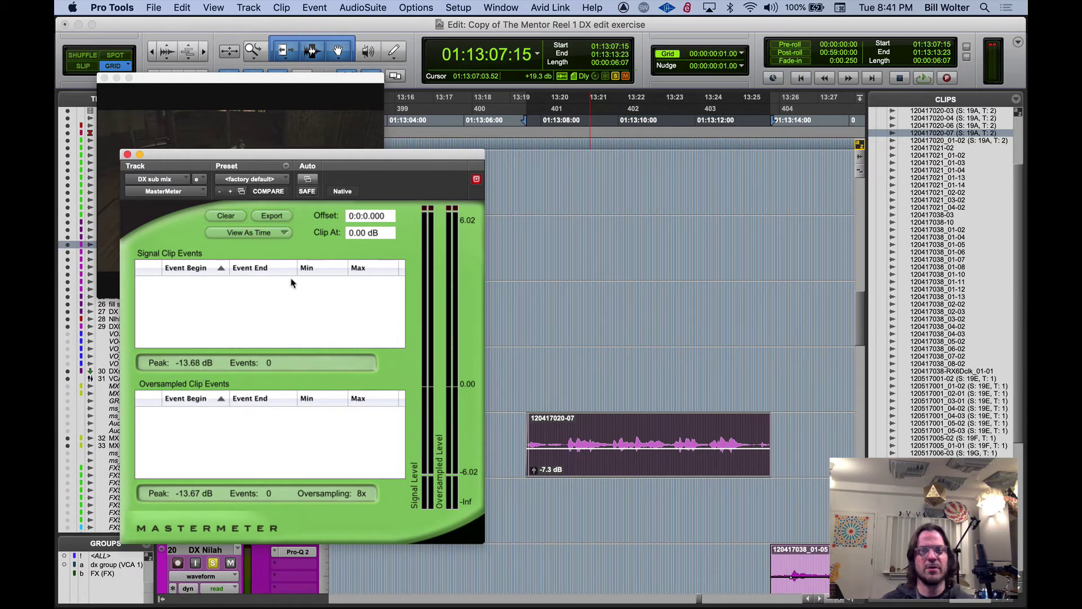
left_click(127, 154)
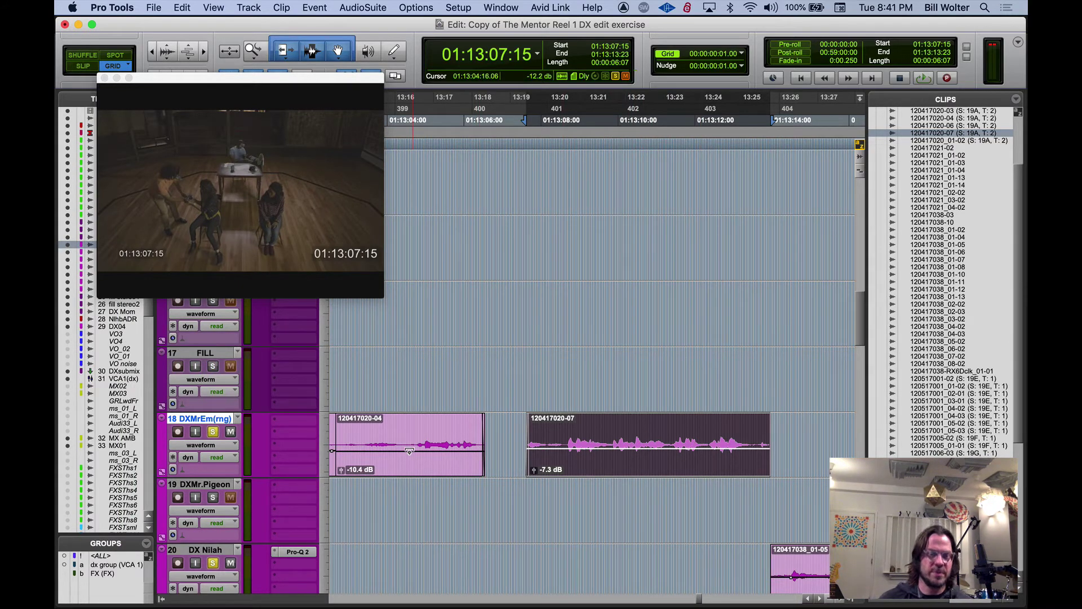
key("super+bracketleft")
left_click(439, 469)
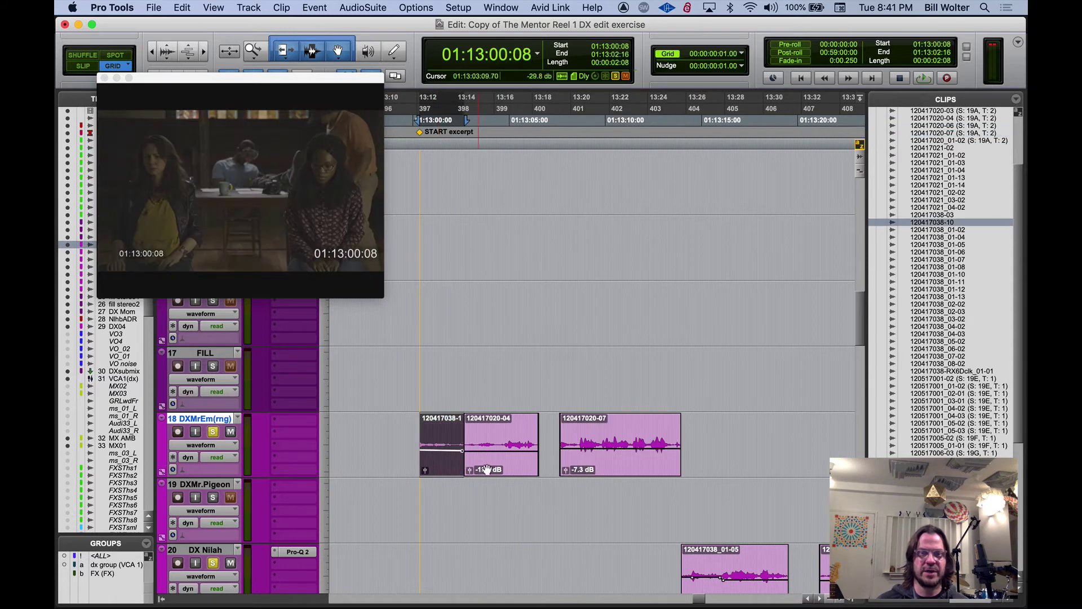
left_click(488, 470, "shift")
left_click_drag(489, 449, 489, 445)
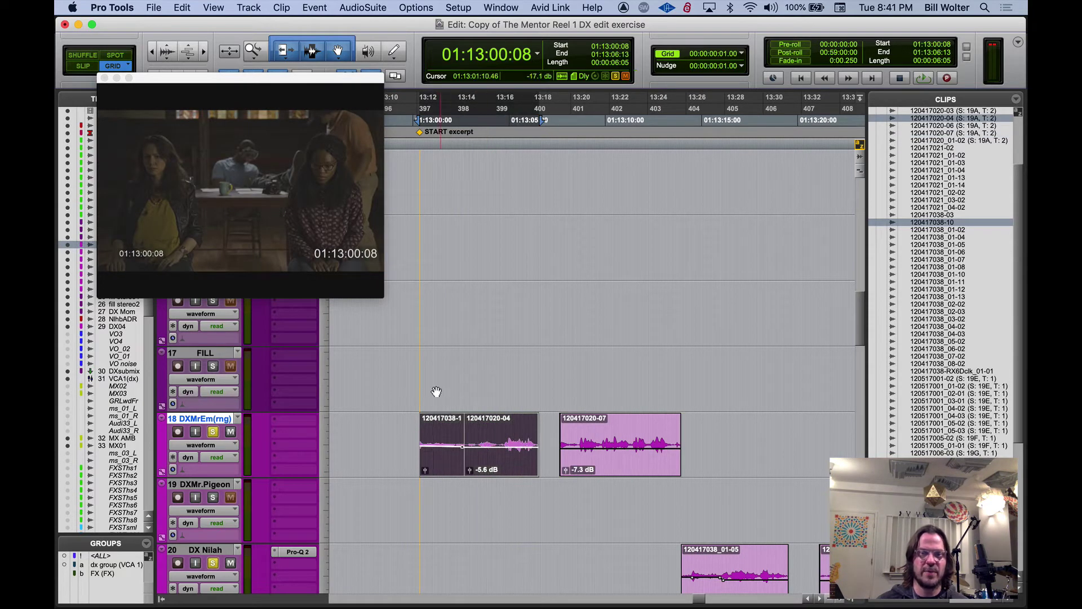
left_click(416, 380)
key("space")
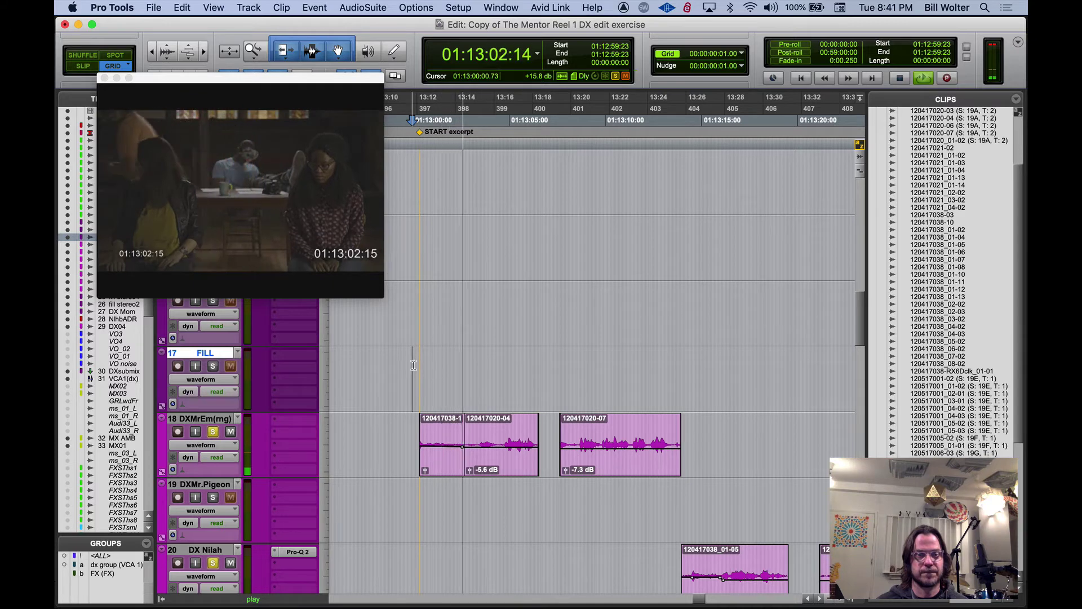
key("space")
left_click(476, 443)
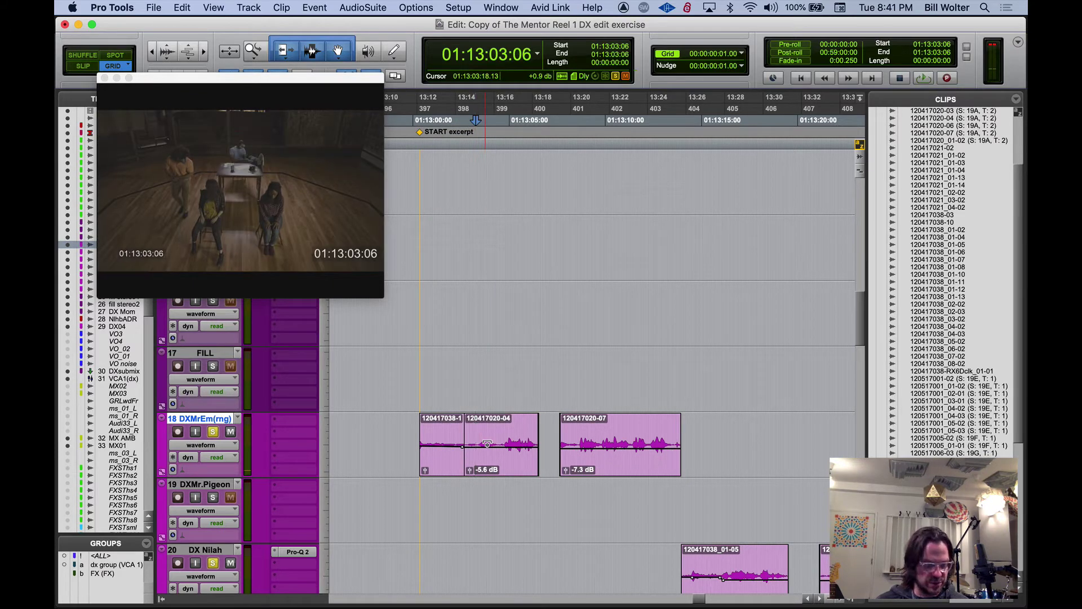
key("super+]")
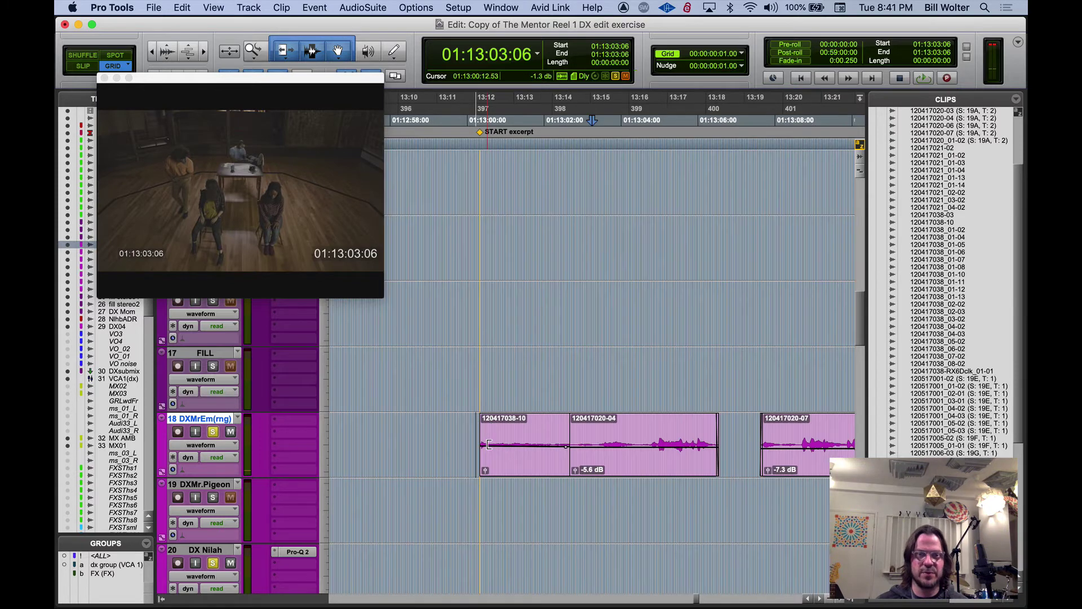
left_click(600, 438)
key("space")
key("space")
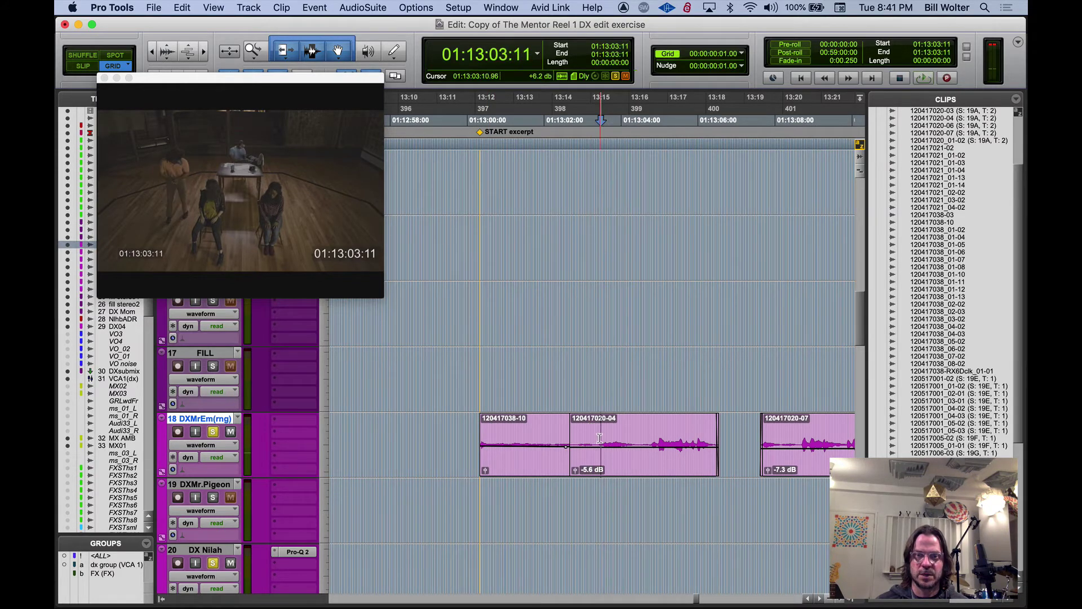
left_click(597, 432)
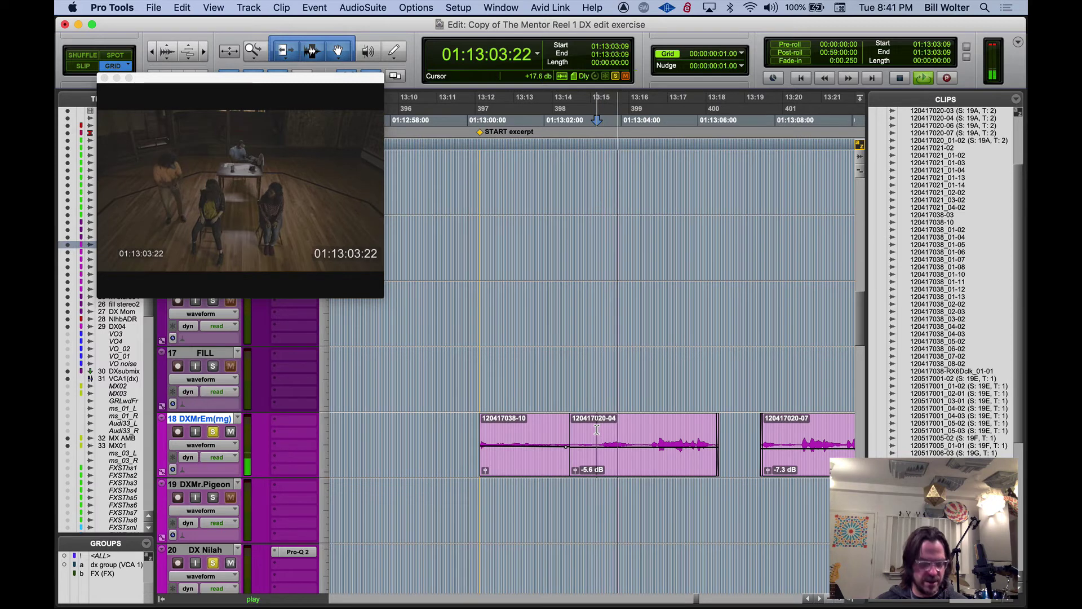
key("space")
key("super+e")
Close the video window and move the two opening clips from the DXMrEm(rng) track to the PFX track at the same timecode
left_click(536, 473)
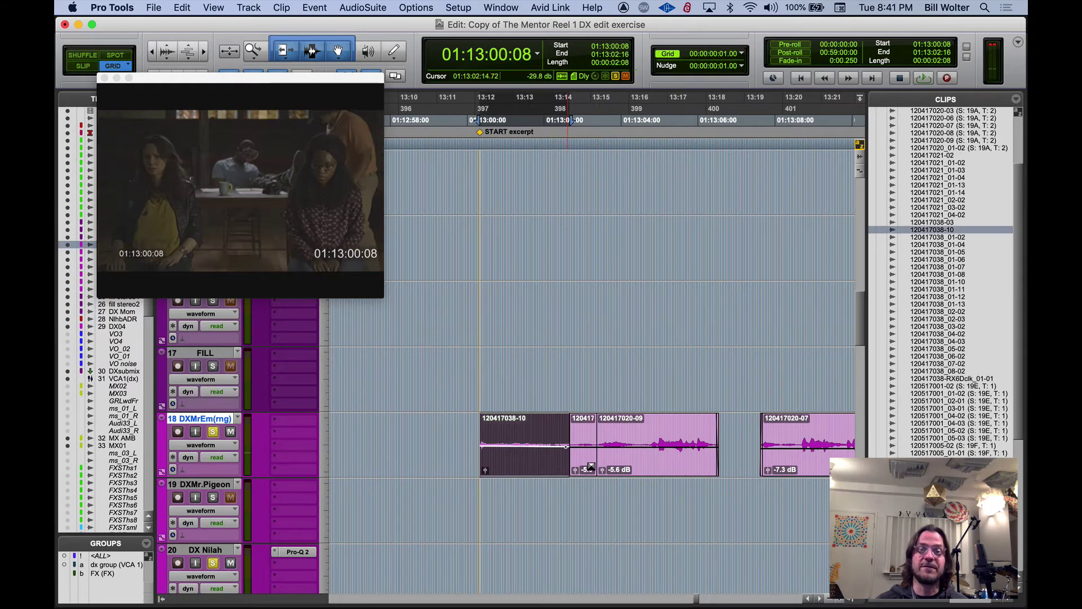
left_click(586, 467, "shift")
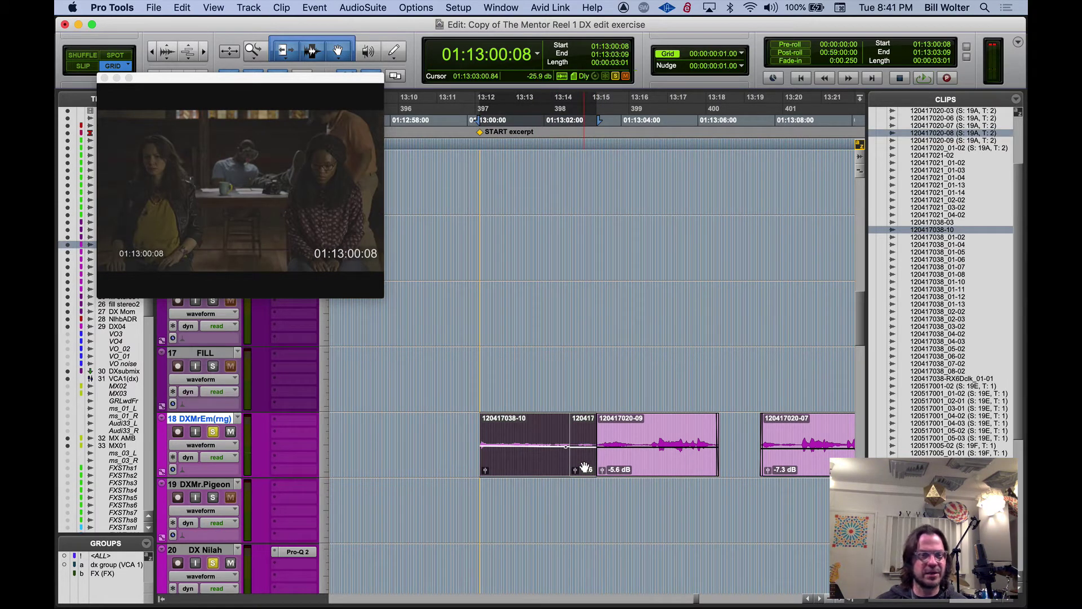
left_click(103, 78)
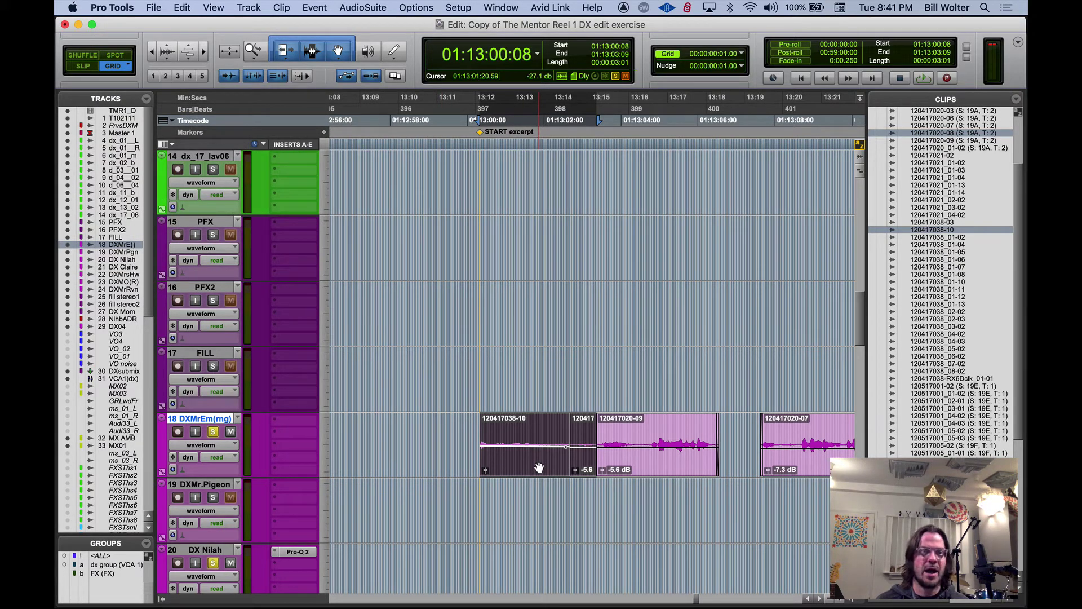
left_click_drag(530, 468, 519, 268)
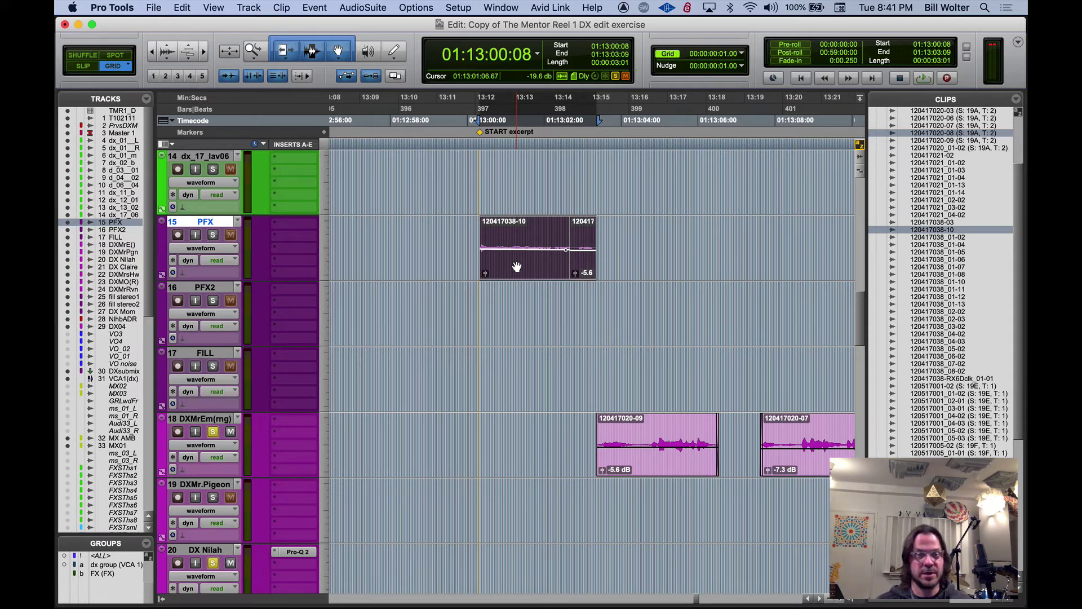
Reorder the tracks so that DXMr.Pigeon sits directly above DXMrEm(rng)
key("r")
key("r")
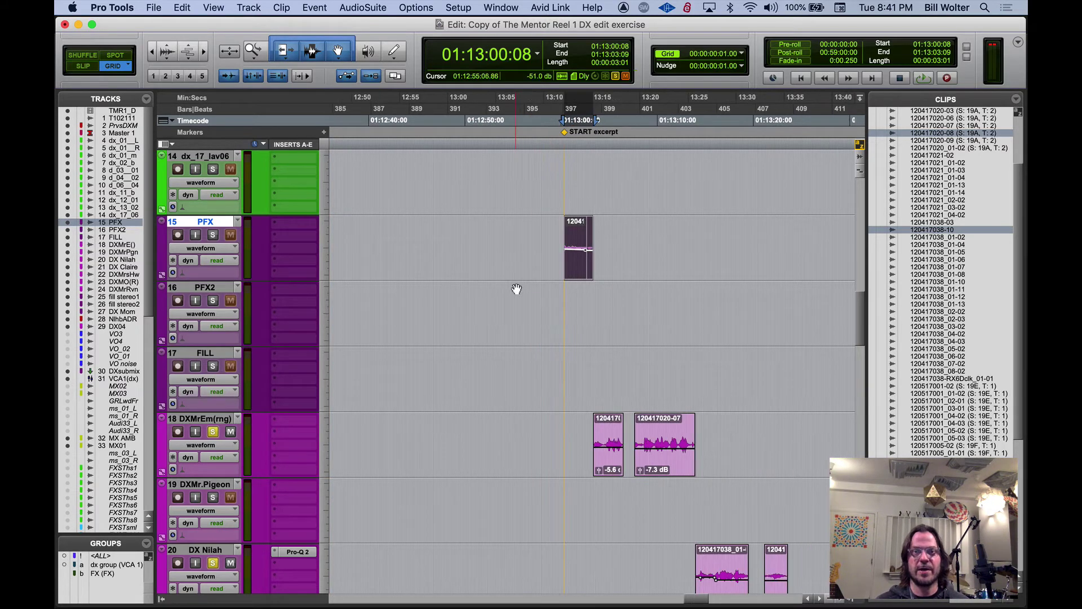
scroll(638, 348, "down", 5)
scroll(637, 350, "up", 3)
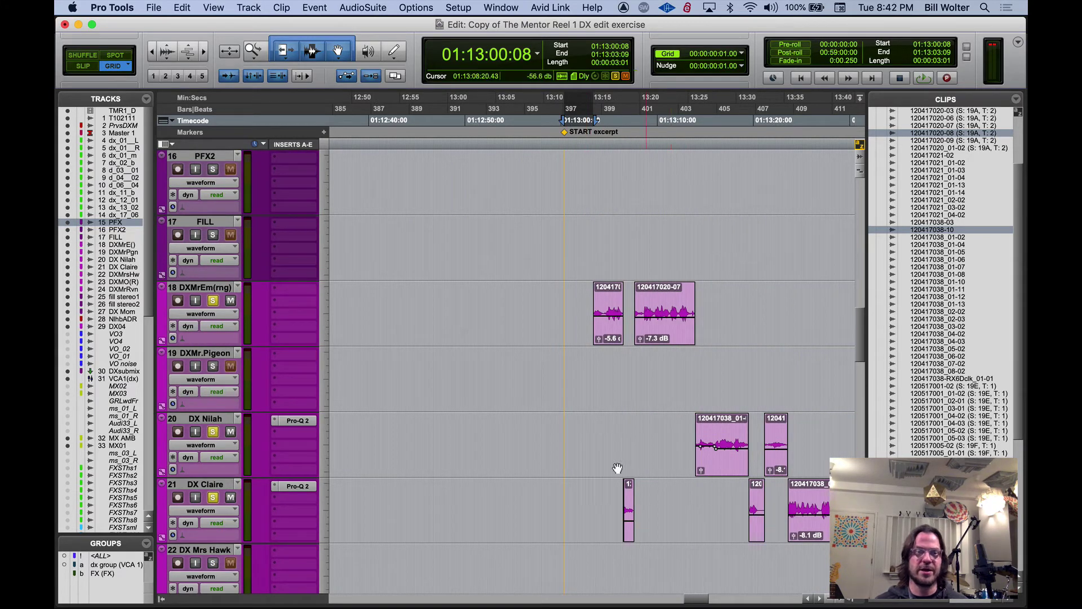
left_click_drag(193, 355, 195, 288)
Play the dialogue from 01:13:03:02 and select 01:13:05:08 to 01:13:08:20 around the first short clip on track 21
scroll(406, 393, "right", 5)
scroll(406, 393, "right", 2)
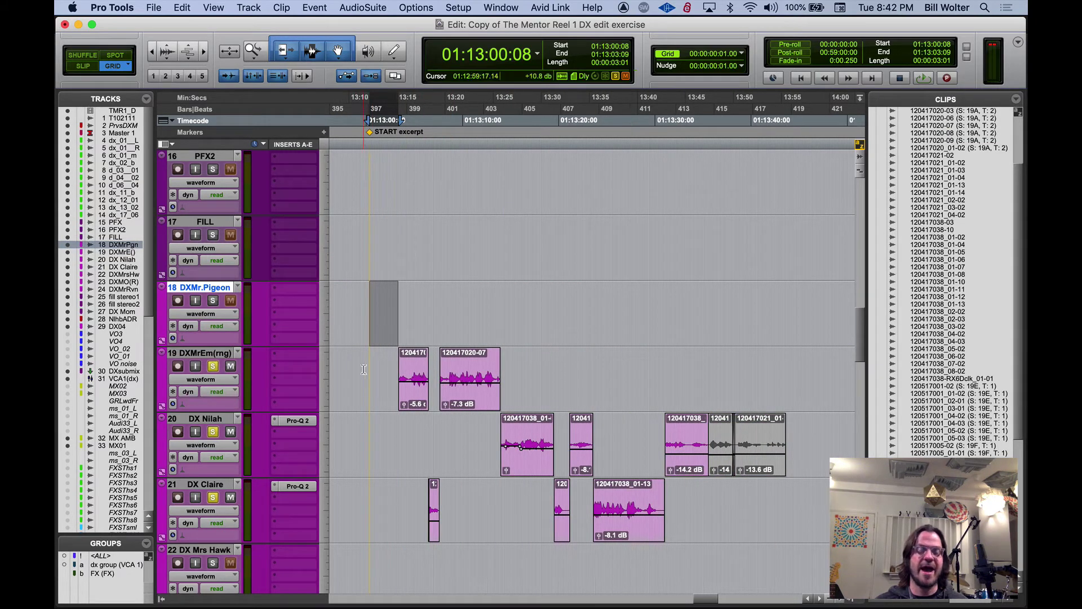
left_click(396, 360)
key("space")
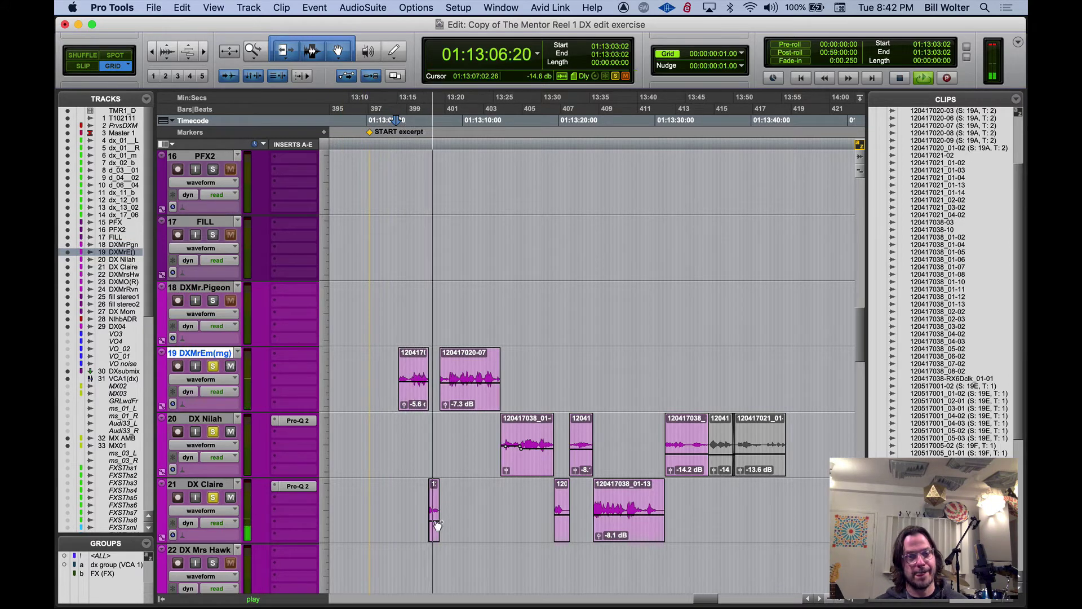
left_click_drag(418, 501, 451, 504)
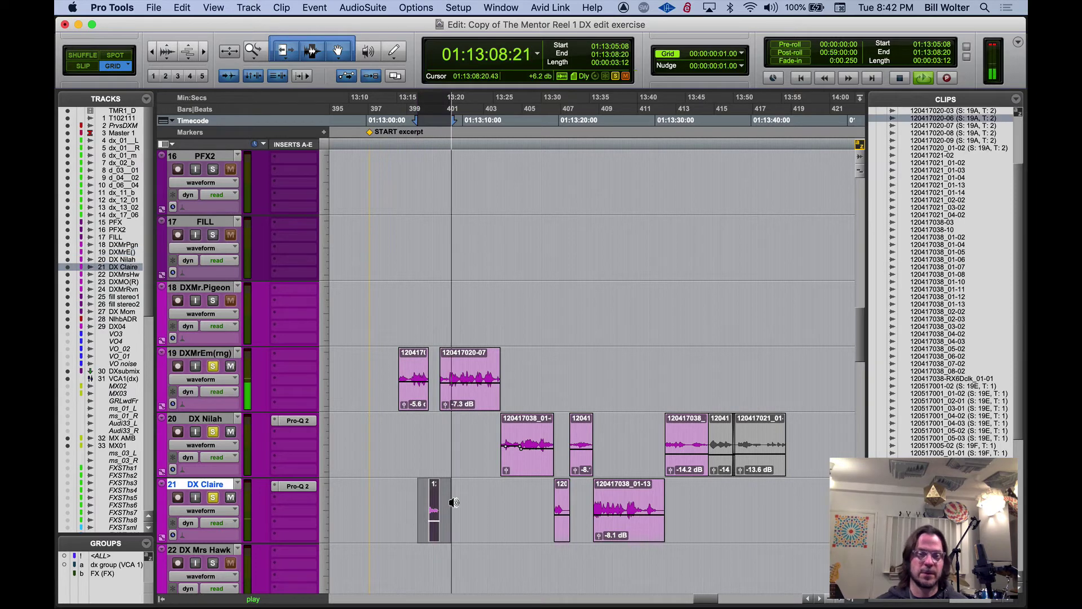
key("space")
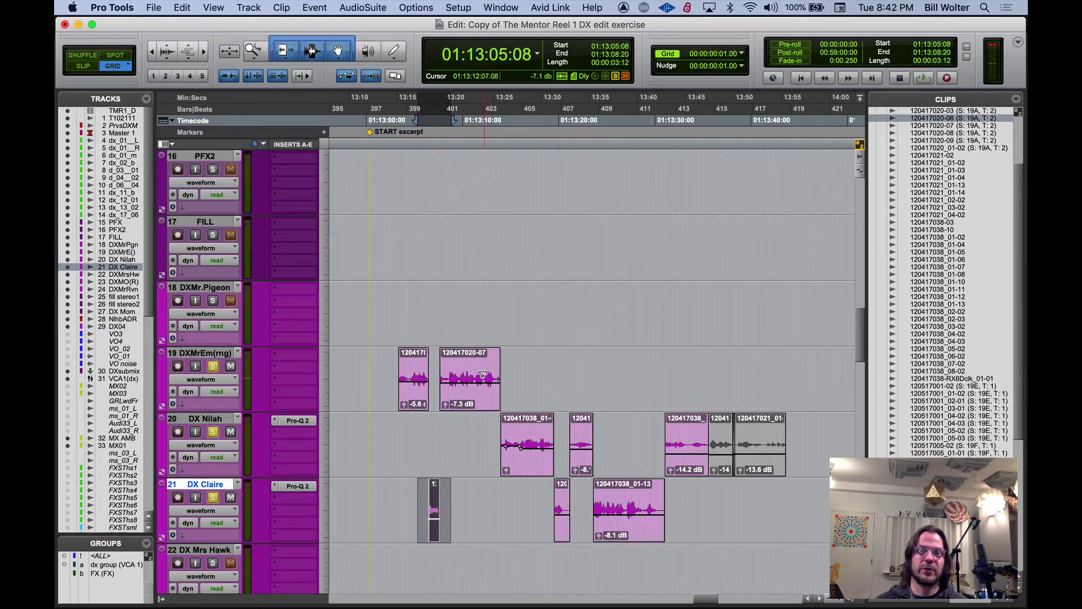
Raise the clip gain of the second clip on track 20 and of the second clip on track 21
left_click_drag(579, 451, 580, 444)
left_click_drag(566, 519, 565, 510)
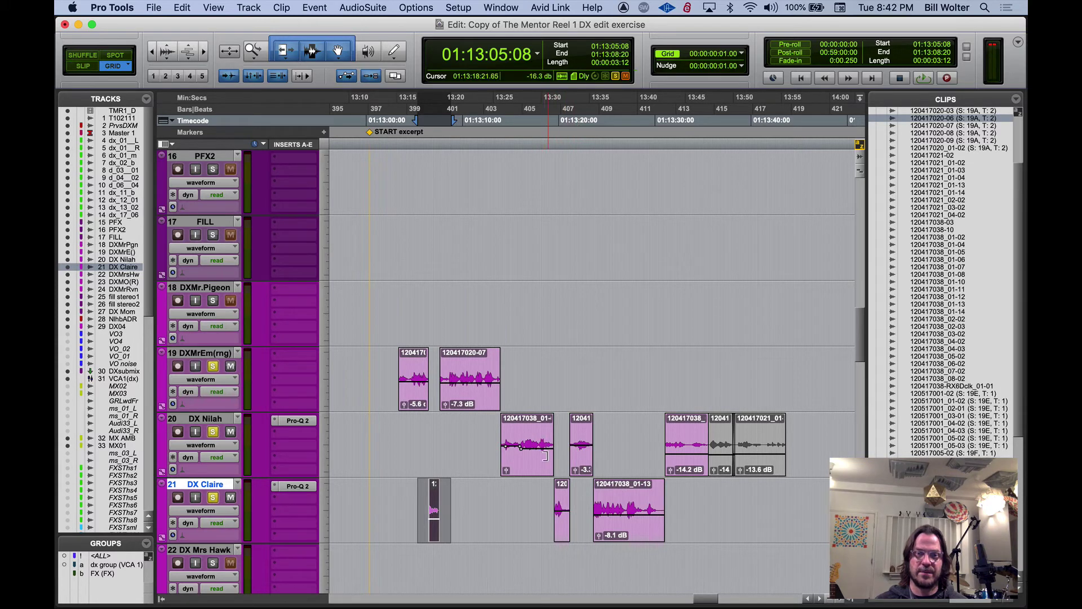
left_click(537, 391)
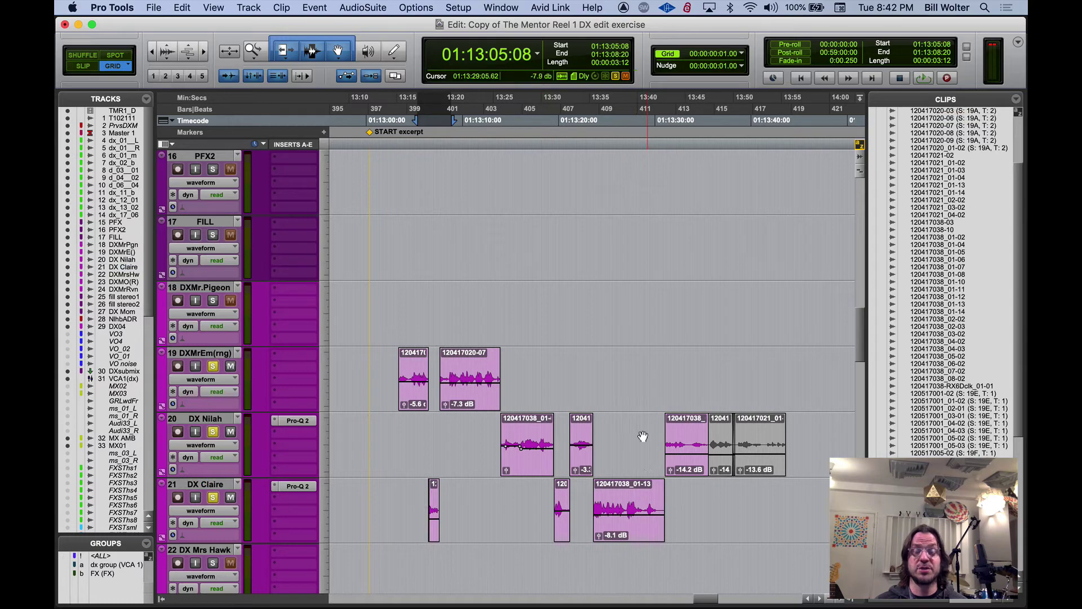
Select clip 120417038_03-02 on the dx_02_boom track and audition it with that track soloed
scroll(616, 347, "up", 15)
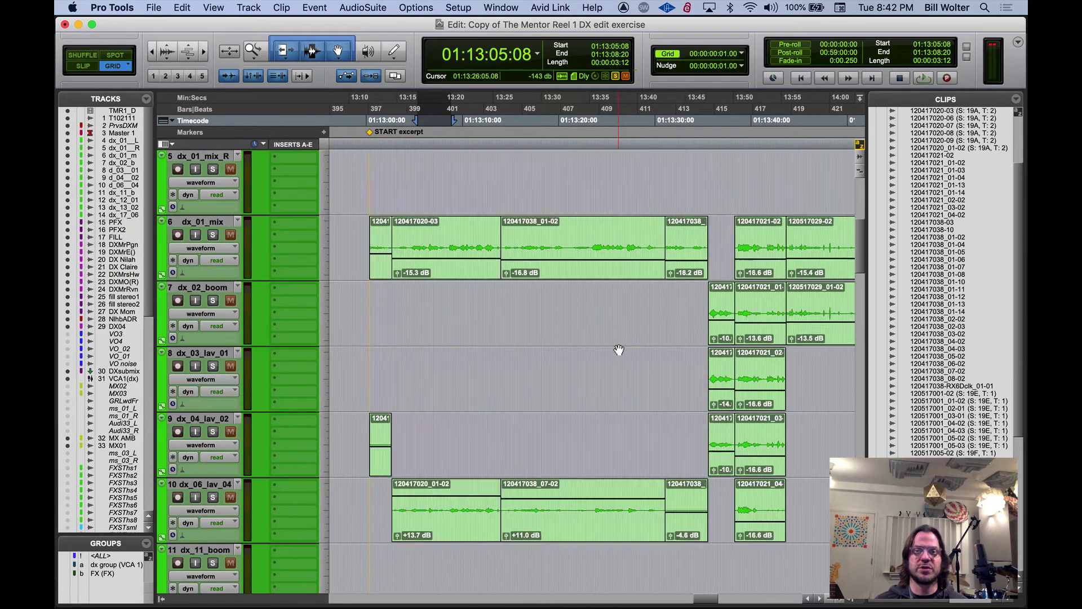
scroll(619, 352, "down", 4)
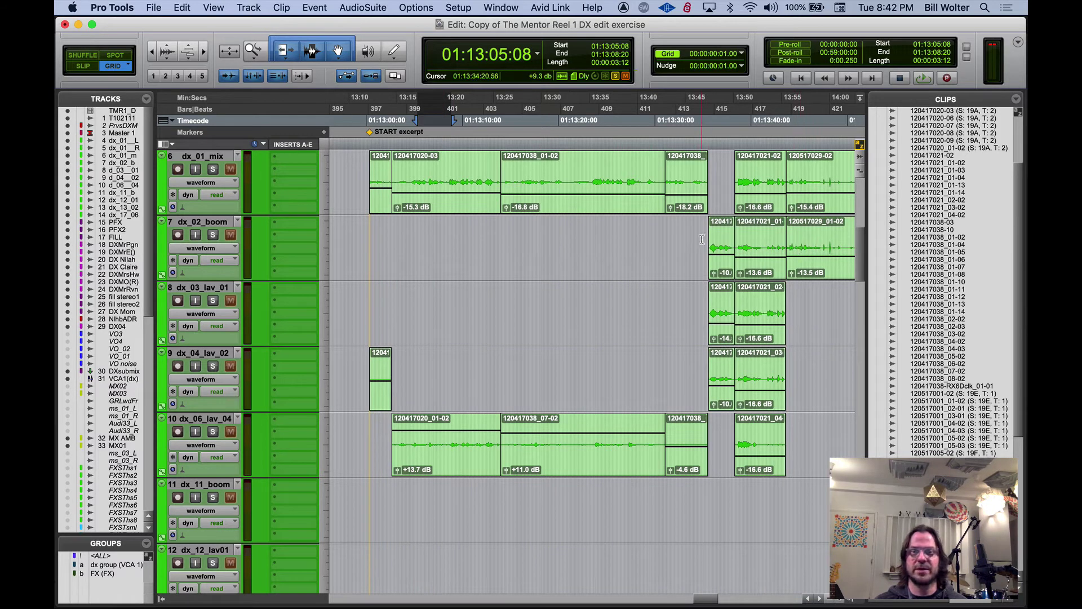
left_click(725, 265)
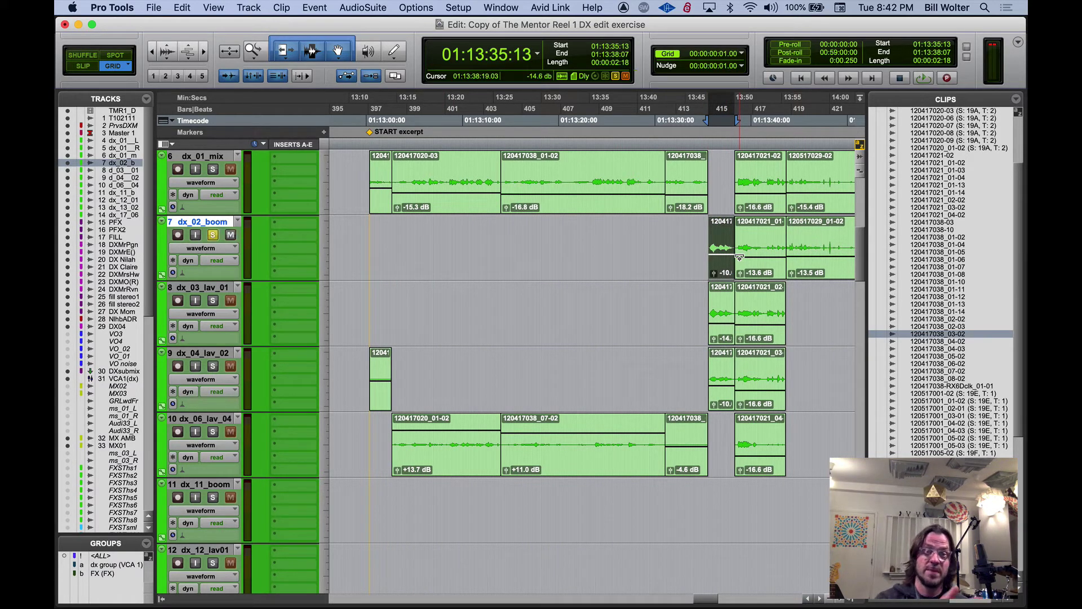
key("space")
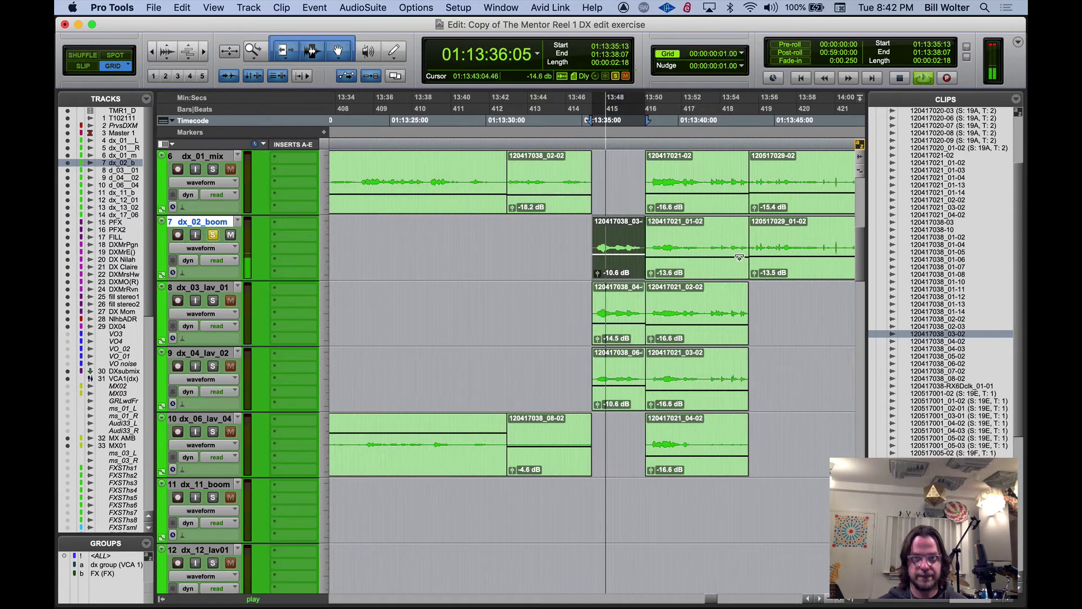
key("t")
key("t")
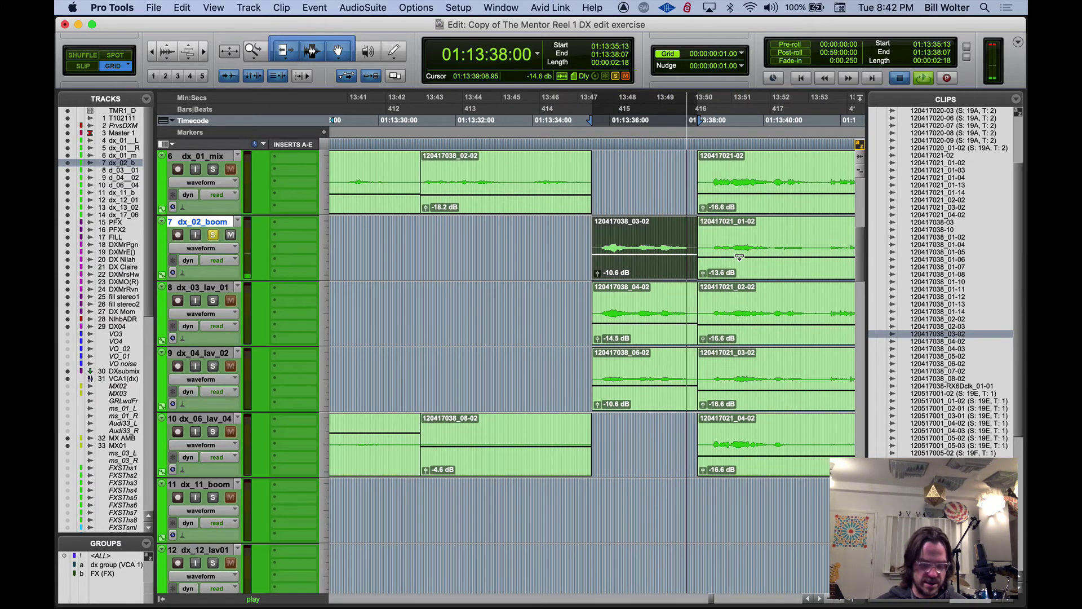
key("space")
Move the selection and solo to the dx_03_lav_01 track and audition clip 120417038_04-02
key("semicolon")
key("shift+s")
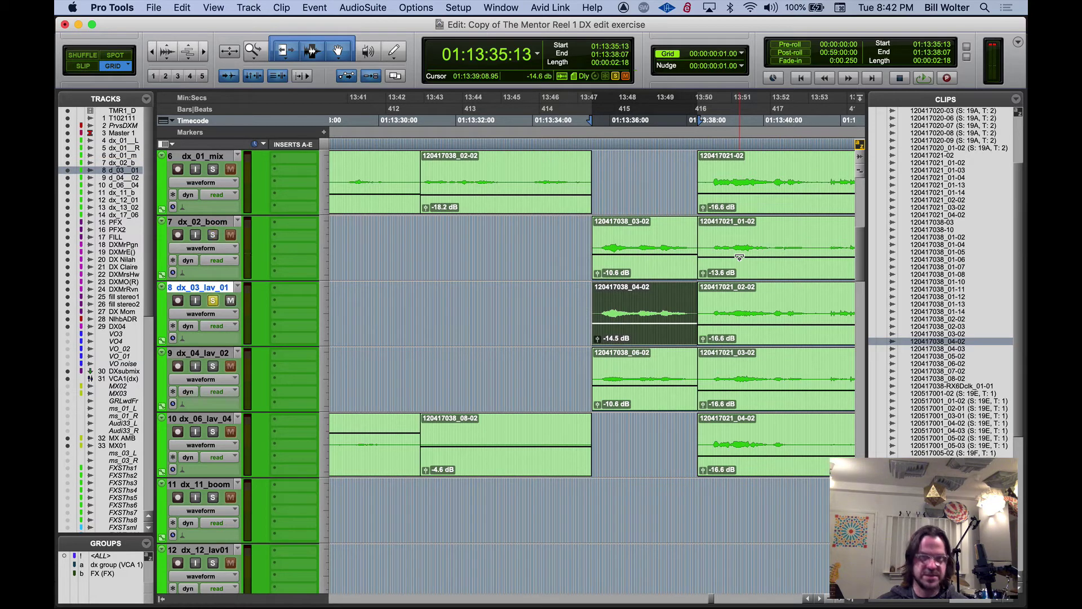
key("space")
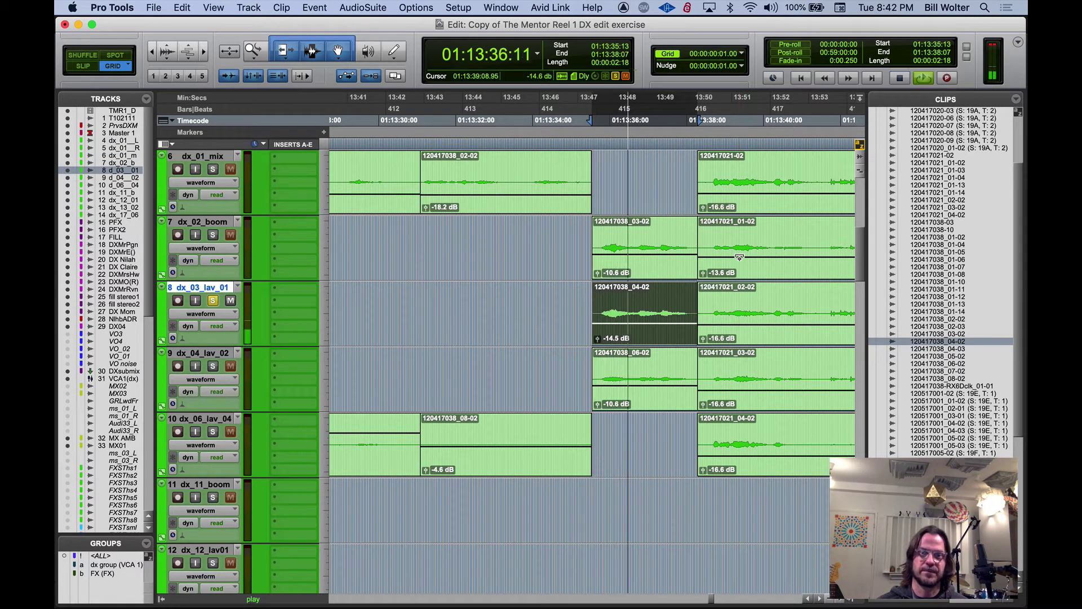
key("space")
Move the selection and solo to the dx_04_lav_02 track and audition clip 120417038_06-02
key("semicolon")
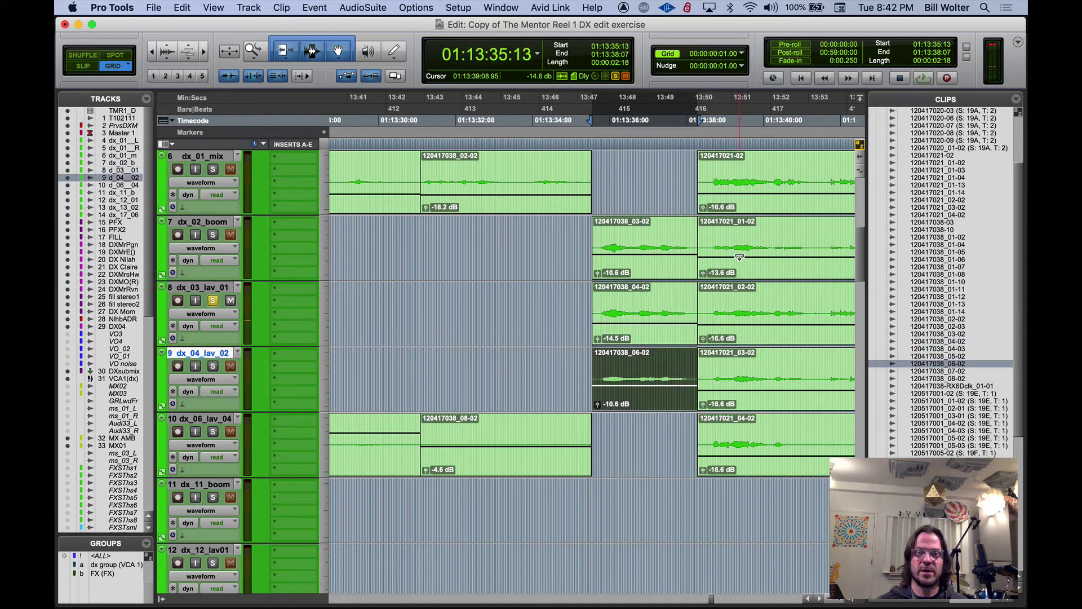
key("shift+s")
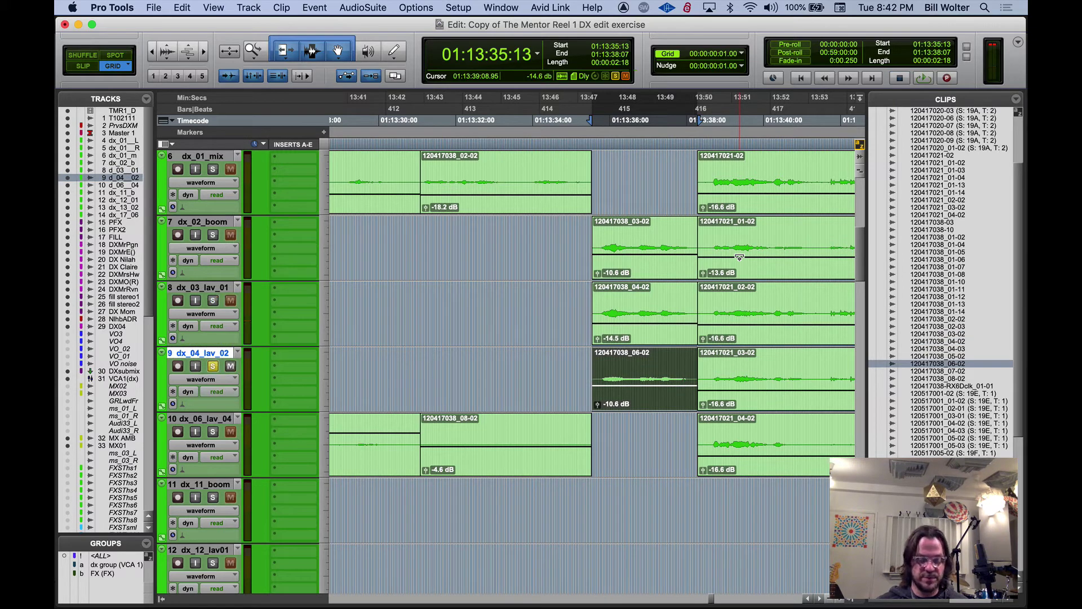
key("p")
key("semicolon")
key("p")
key("p")
key("semicolon")
key("semicolon")
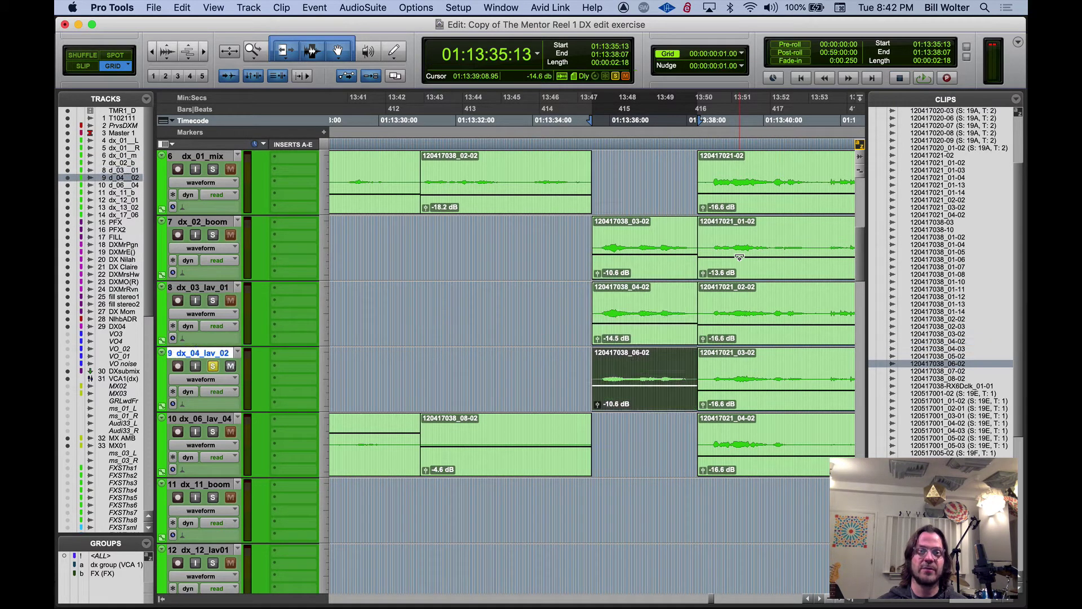
key("space")
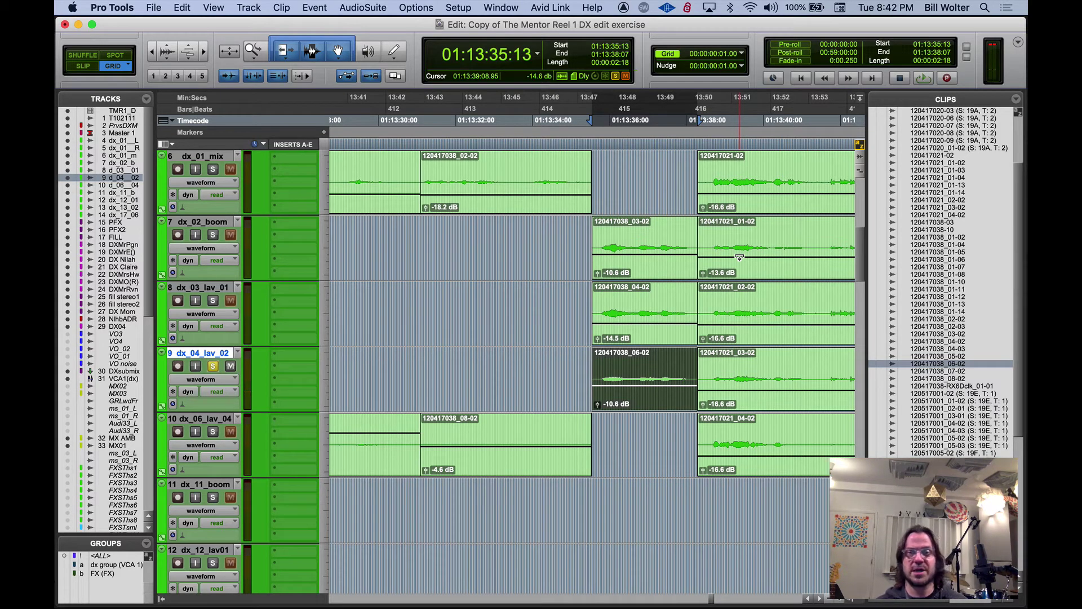
left_click(754, 212)
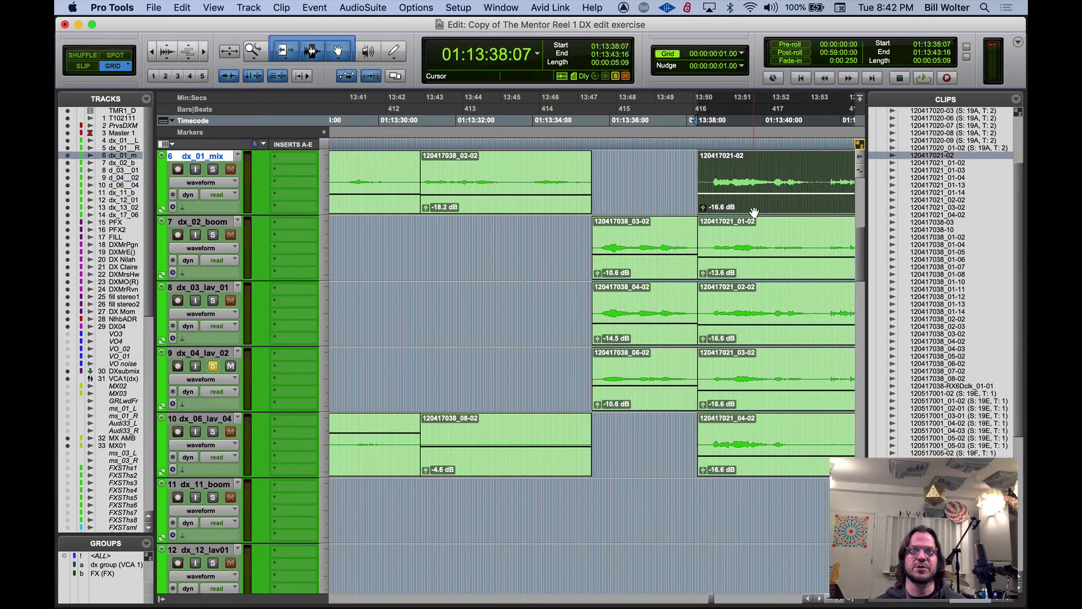
key("shift+s")
key("space")
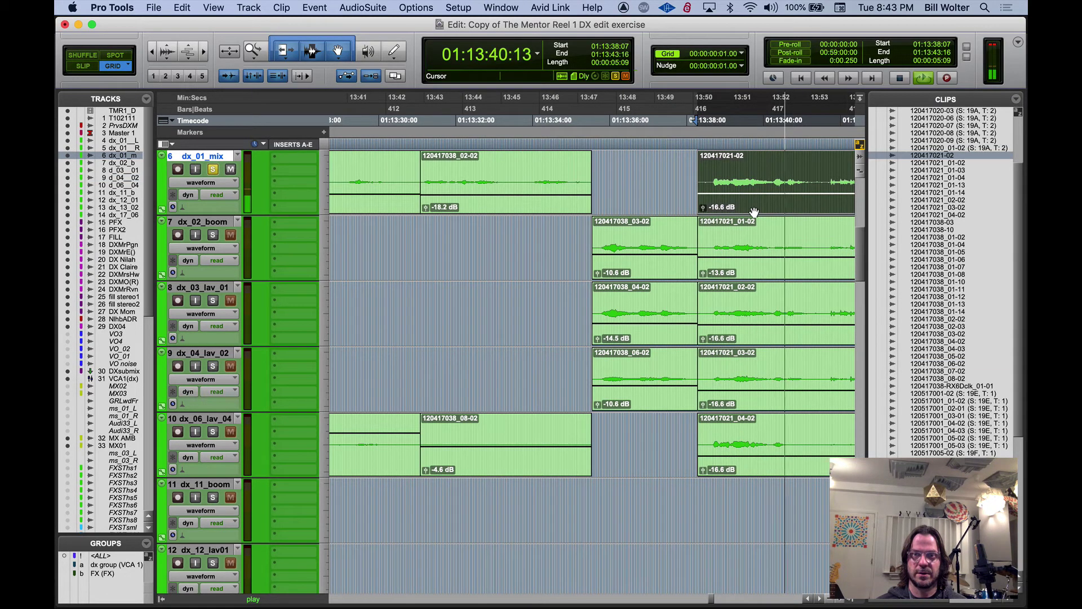
key("space")
Move the selection and solo to the dx_02_boom track and audition clip 120417021_01-02
key("semicolon")
key("shift+s")
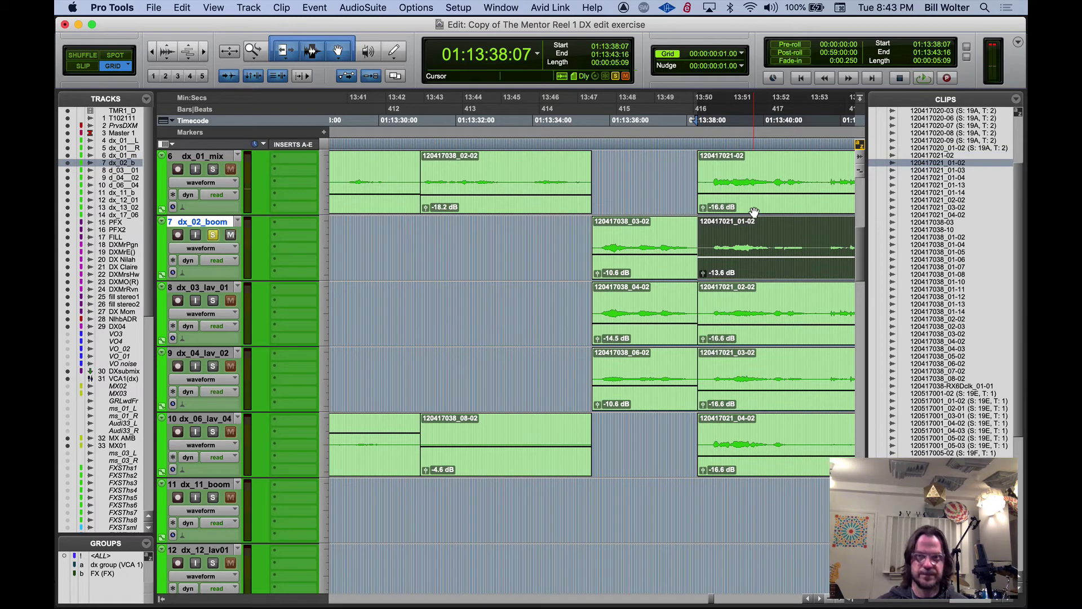
key("space")
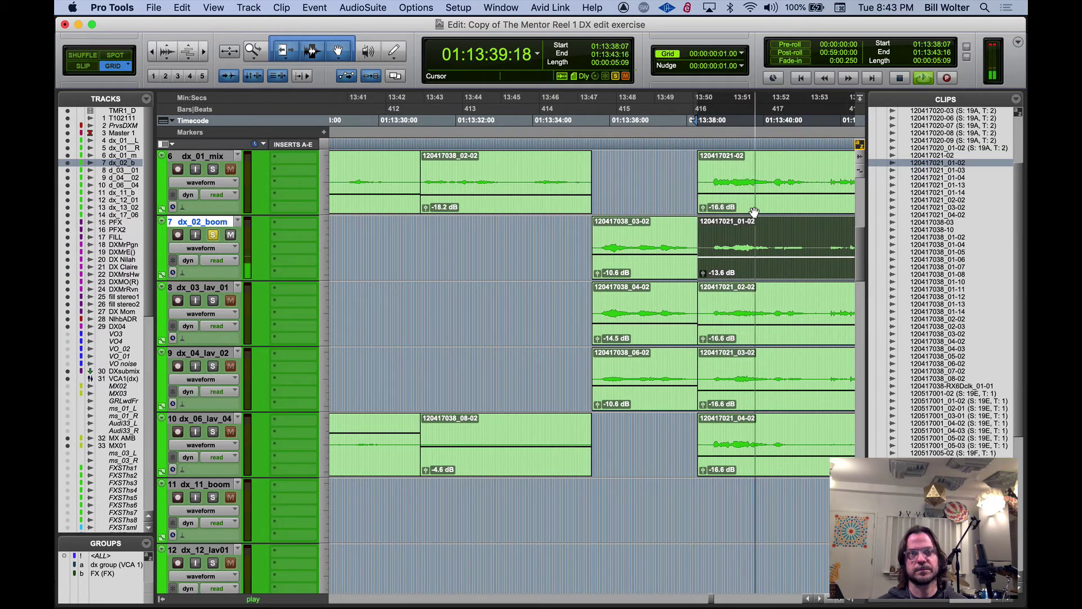
key("space")
Move the selection and solo to the dx_03_lav_01 track and audition clip 120417021_02-02
key("semicolon")
key("shift+s")
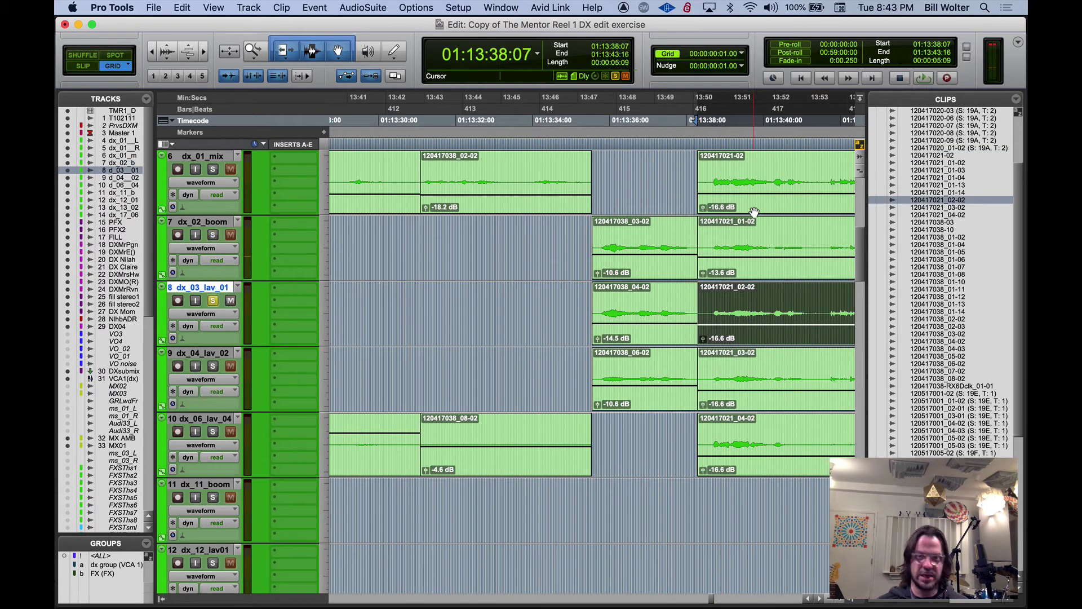
key("space")
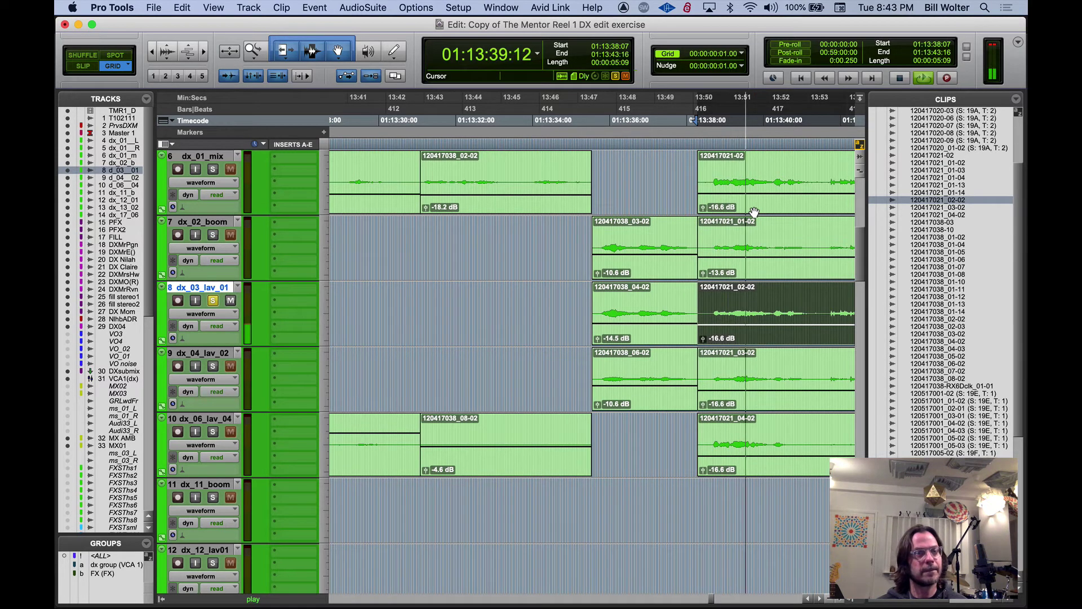
key("space")
Move the selection and solo to the dx_04_lav_02 track and audition clip 120417021_03-02
key("semicolon")
key("shift+s")
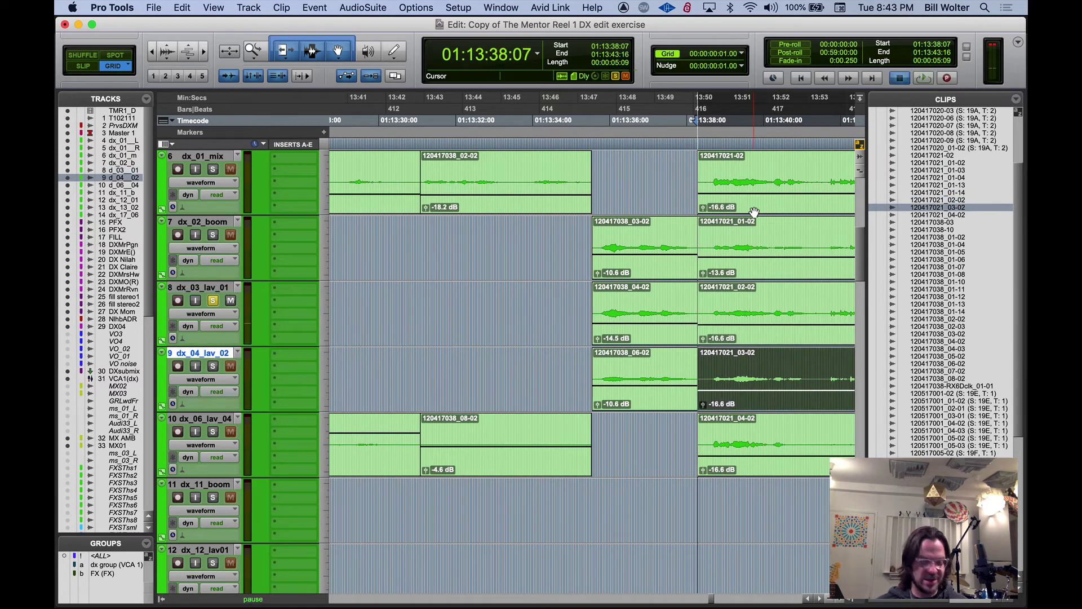
key("space")
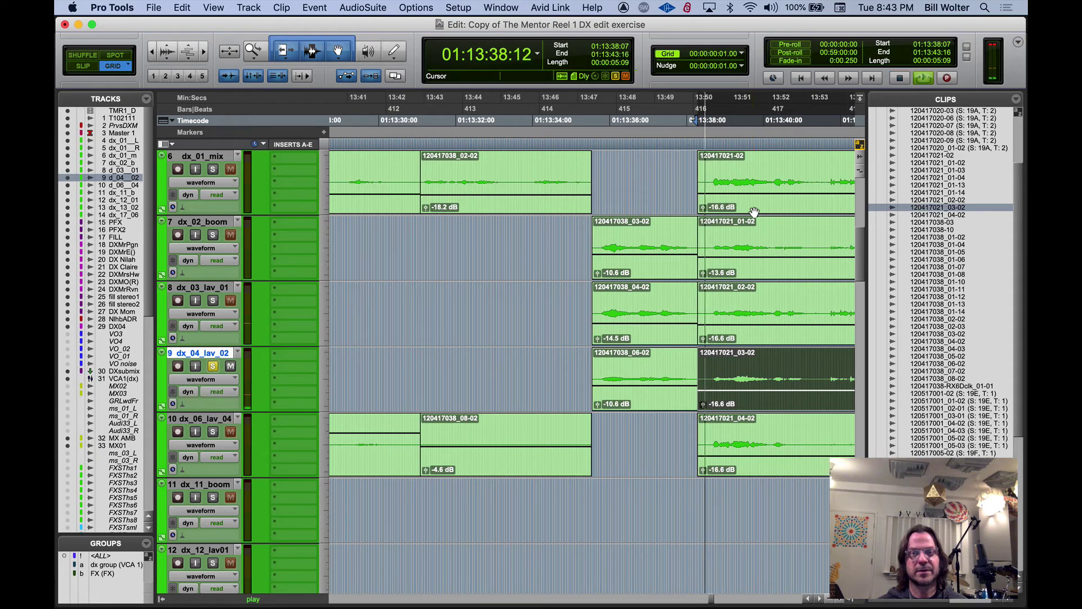
key("space")
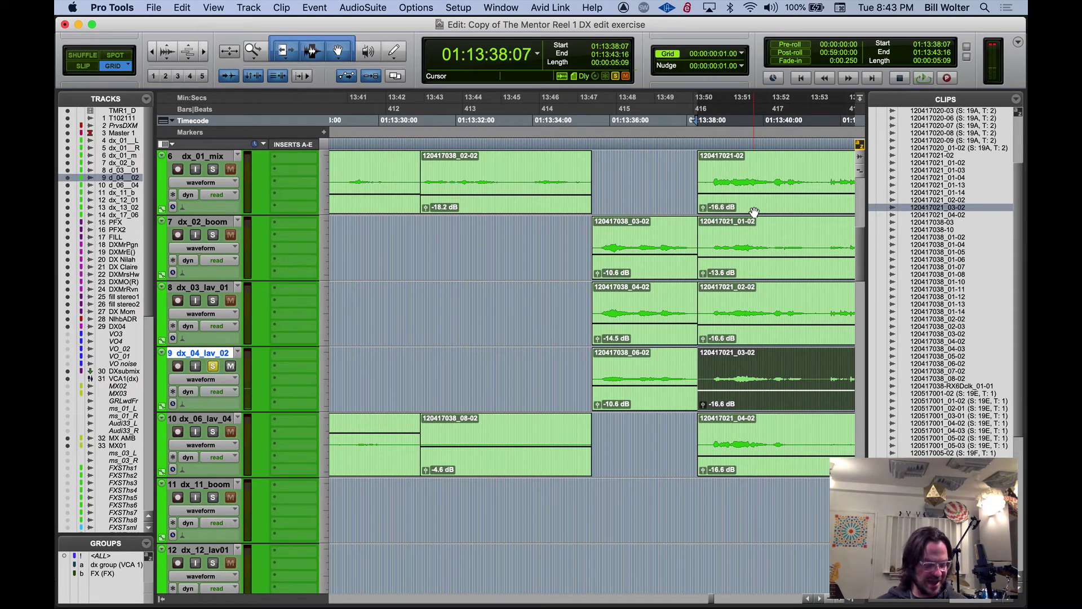
Move the selection and solo to the dx_06_lav_04 track and audition clip 120417021_04-02
key("semicolon")
key("shift+s")
key("space")
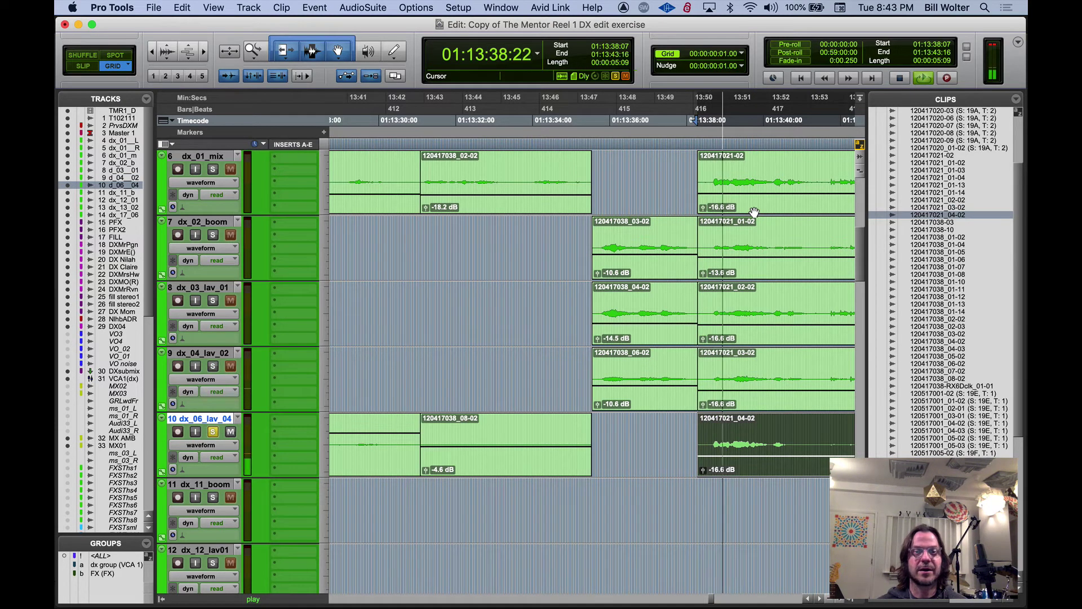
key("space")
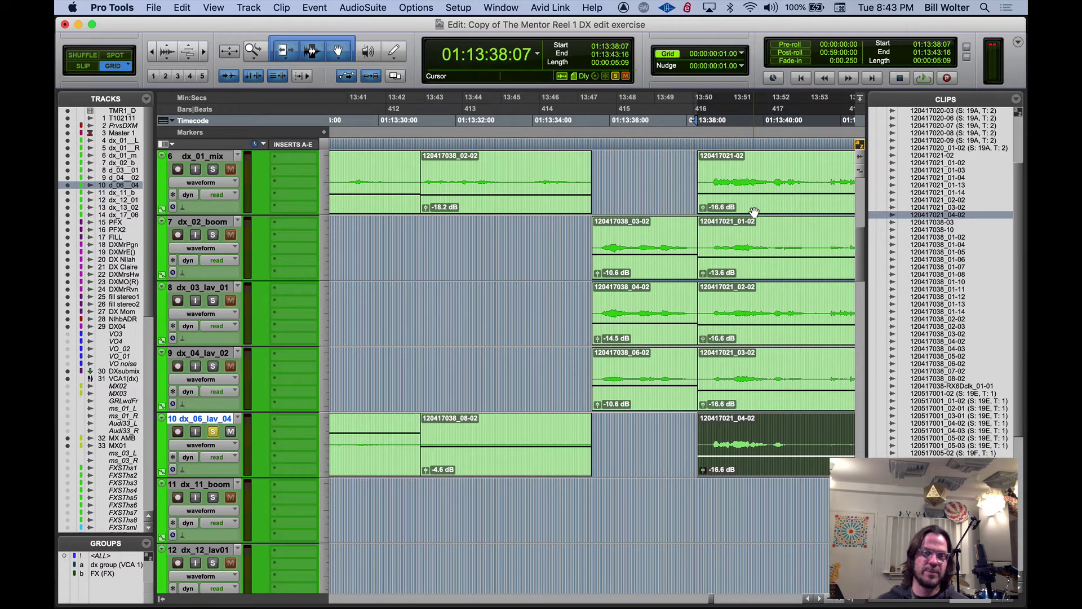
Audition clip 120417021_01-04 on dialogue track 23 from 01:13:38:14 with that track soloed
scroll(721, 431, "down", 10)
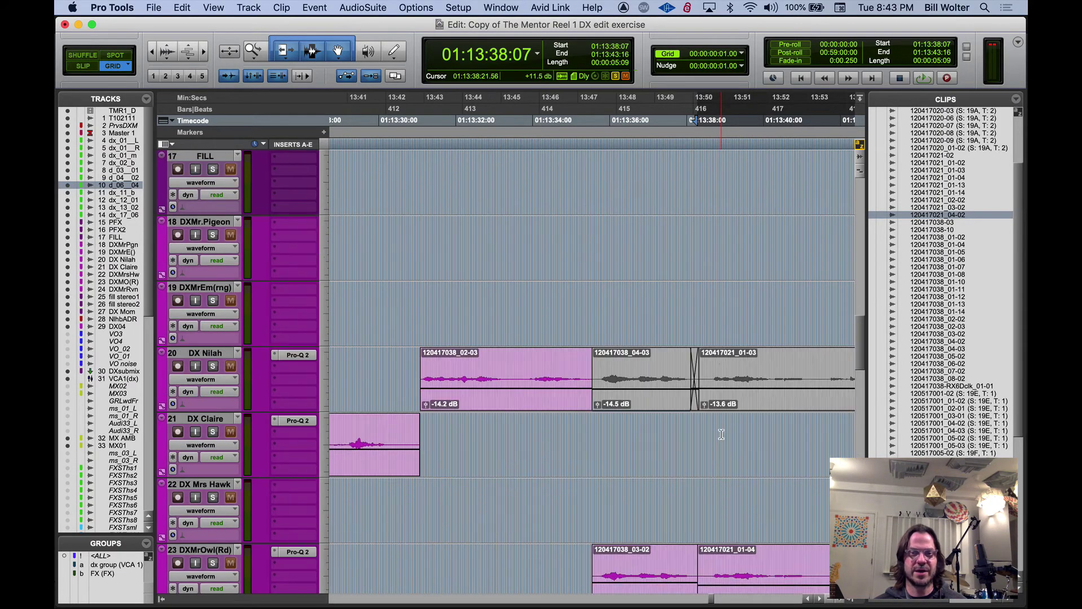
scroll(721, 434, "down", 3)
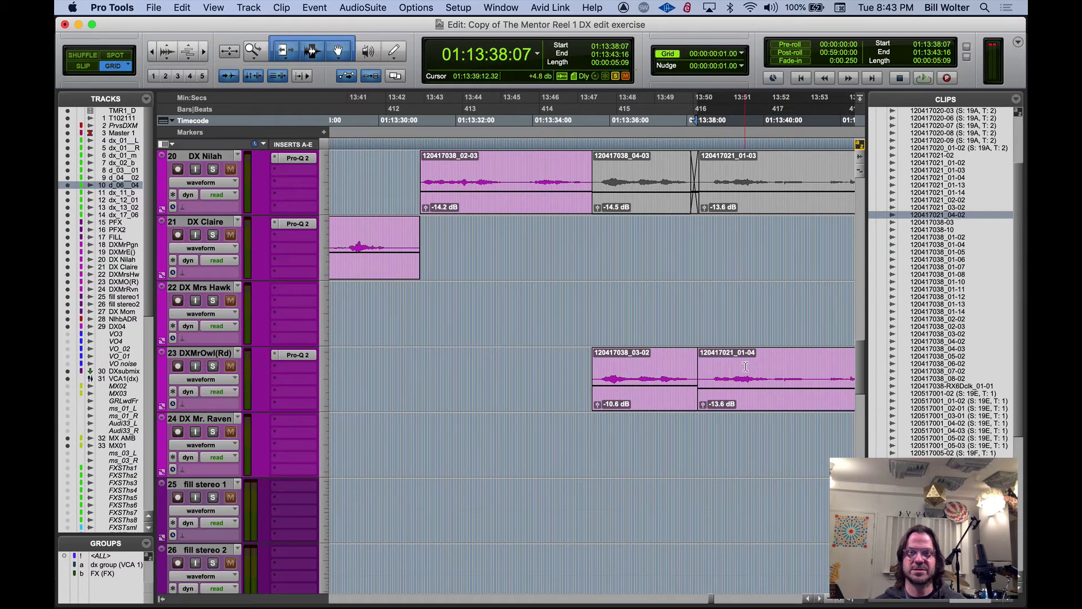
left_click(710, 370)
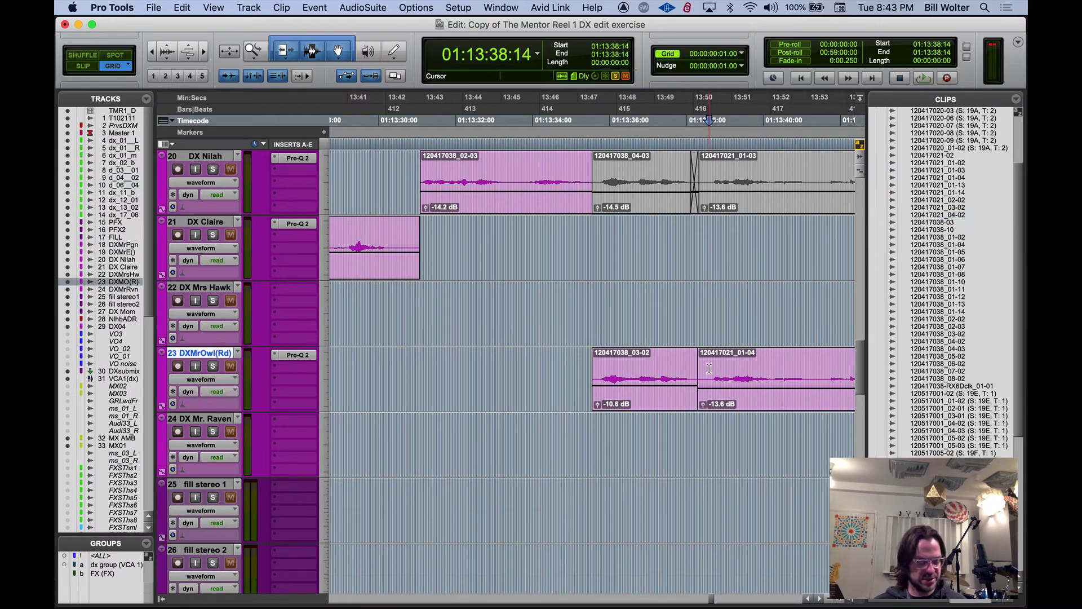
key("space")
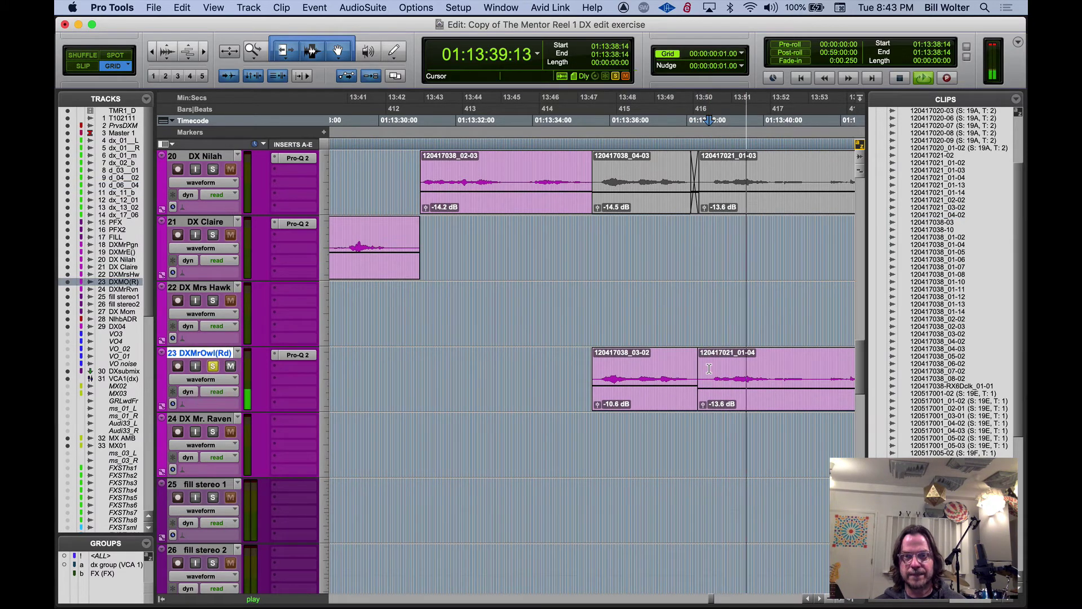
key("space")
Audition the end of clip 120417021_01-02 on the dx_02_boom track from 01:13:41:03 with that track soloed
scroll(715, 345, "up", 13)
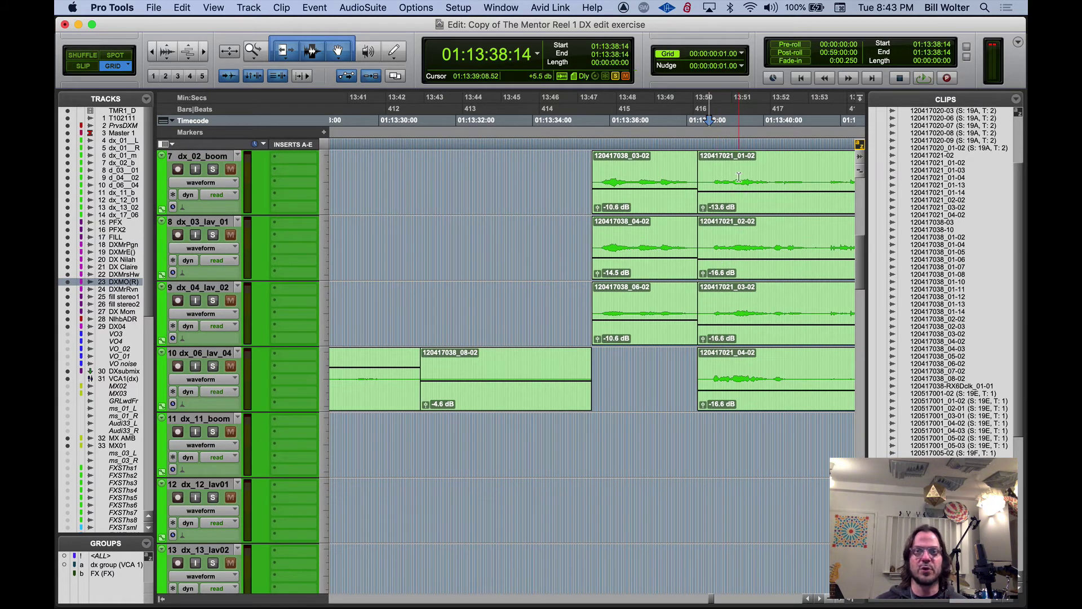
left_click(739, 177)
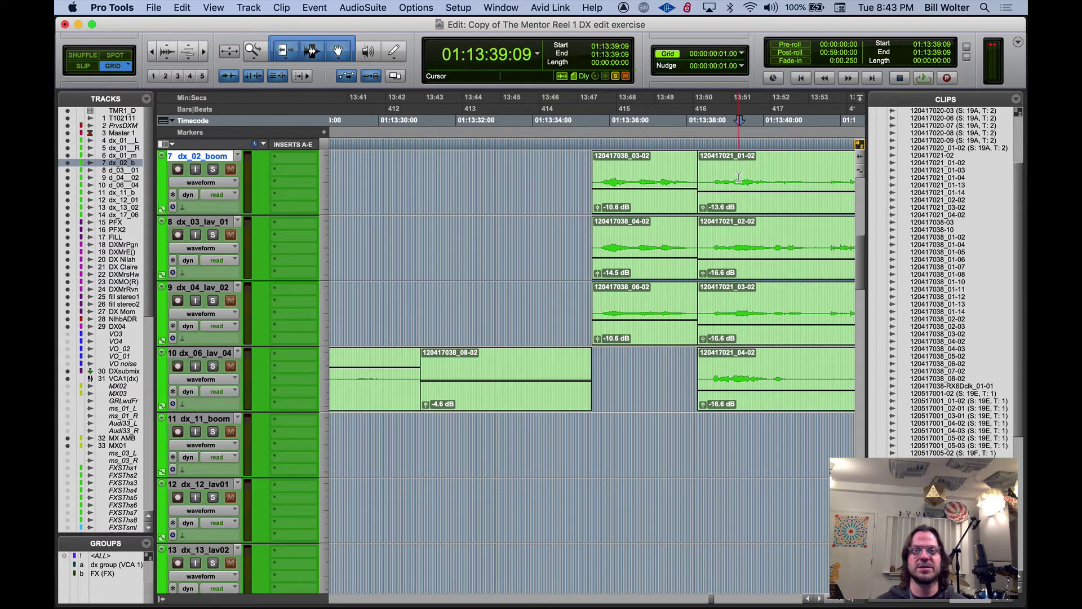
scroll(716, 174, "right", 10)
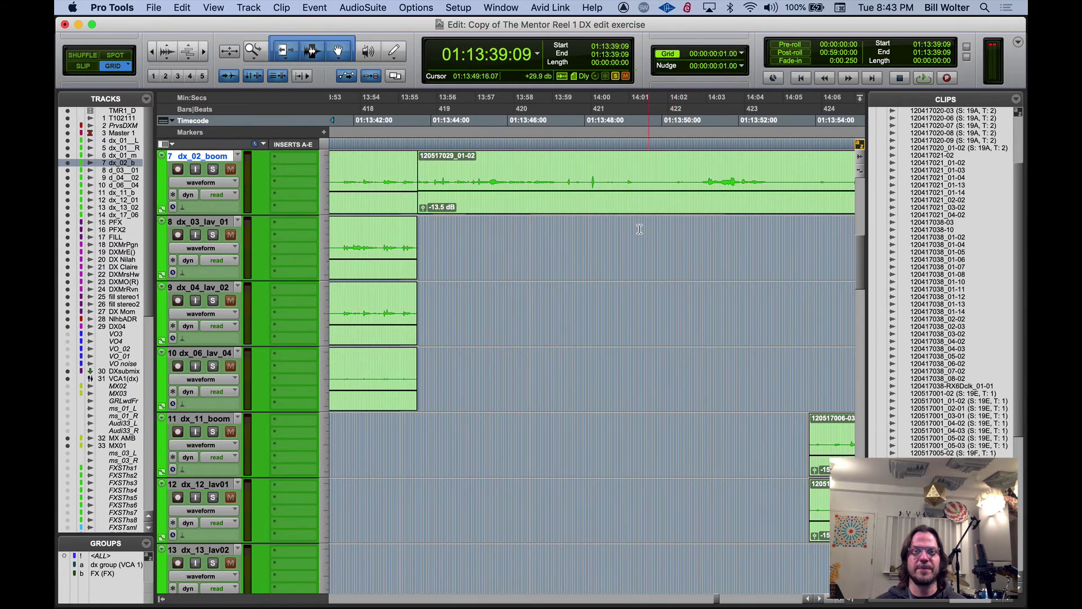
scroll(456, 359, "left", 6)
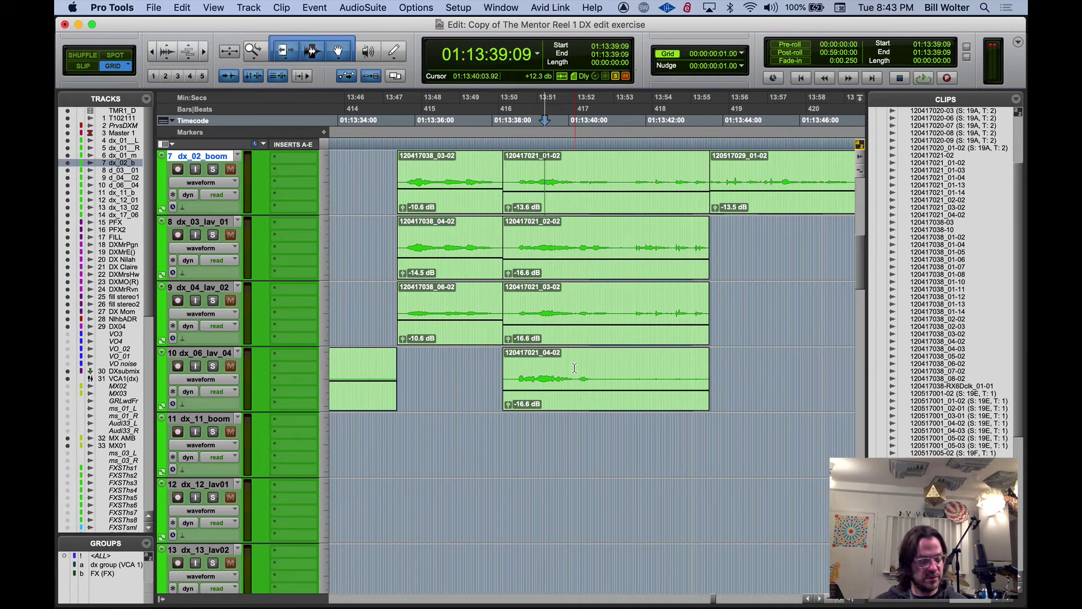
scroll(574, 367, "down", 2)
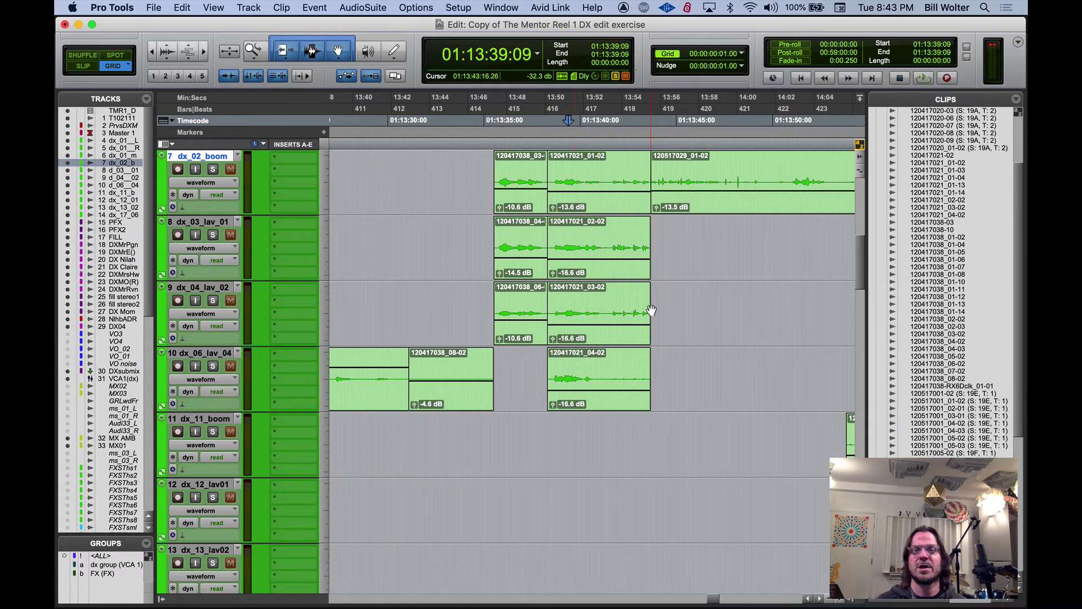
left_click(602, 174)
key("shift+s")
key("space")
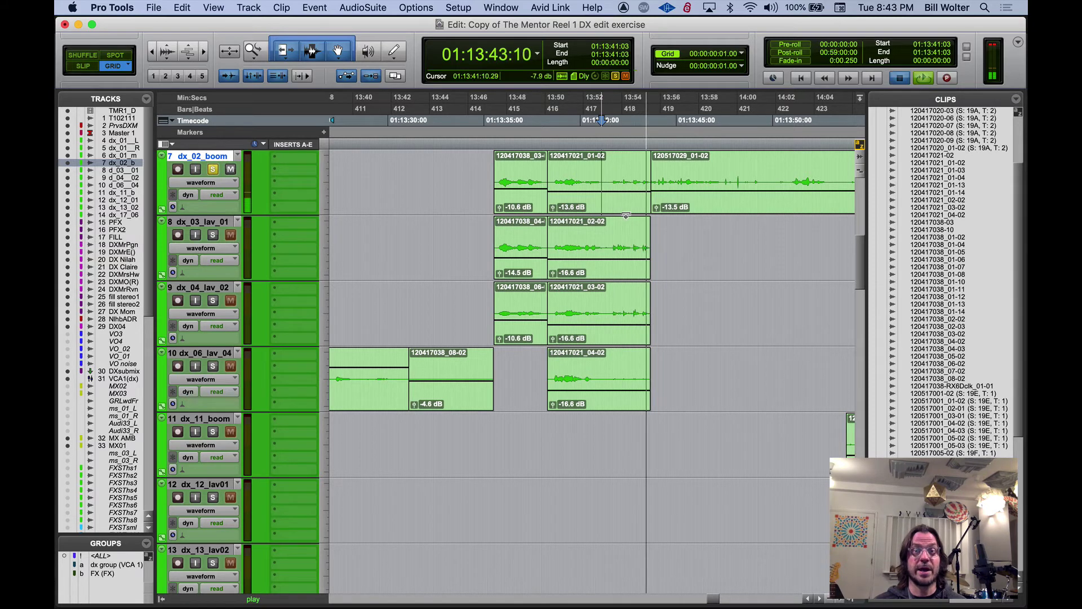
key("space")
Play back the dialogue tracks over clip 120417021_01-04 on track 23, starting from 01:13:40:18 and from 01:13:39:18
scroll(625, 231, "down", 10)
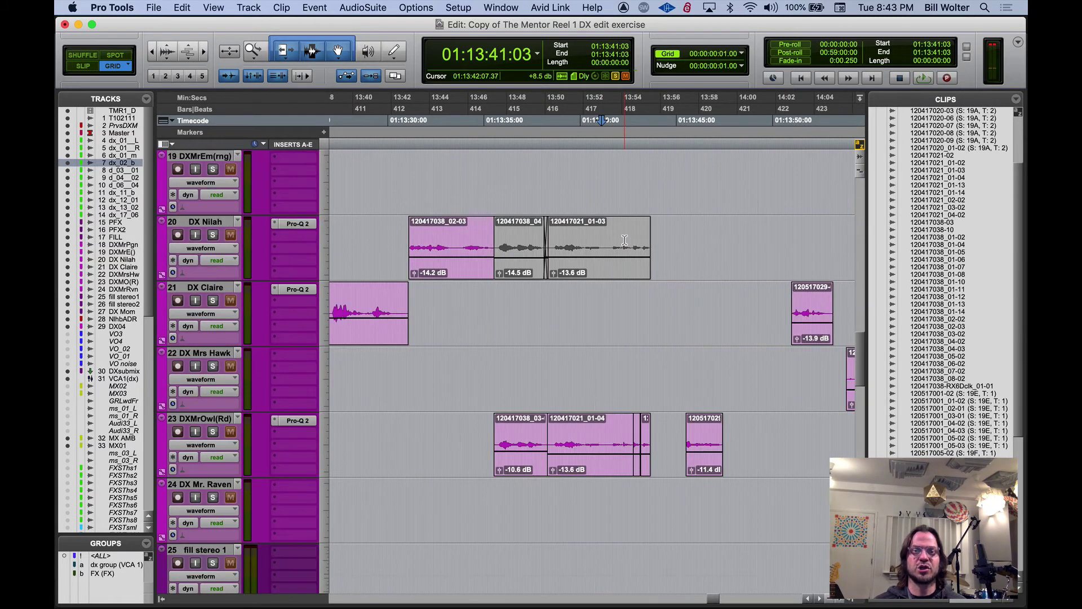
left_click(595, 362)
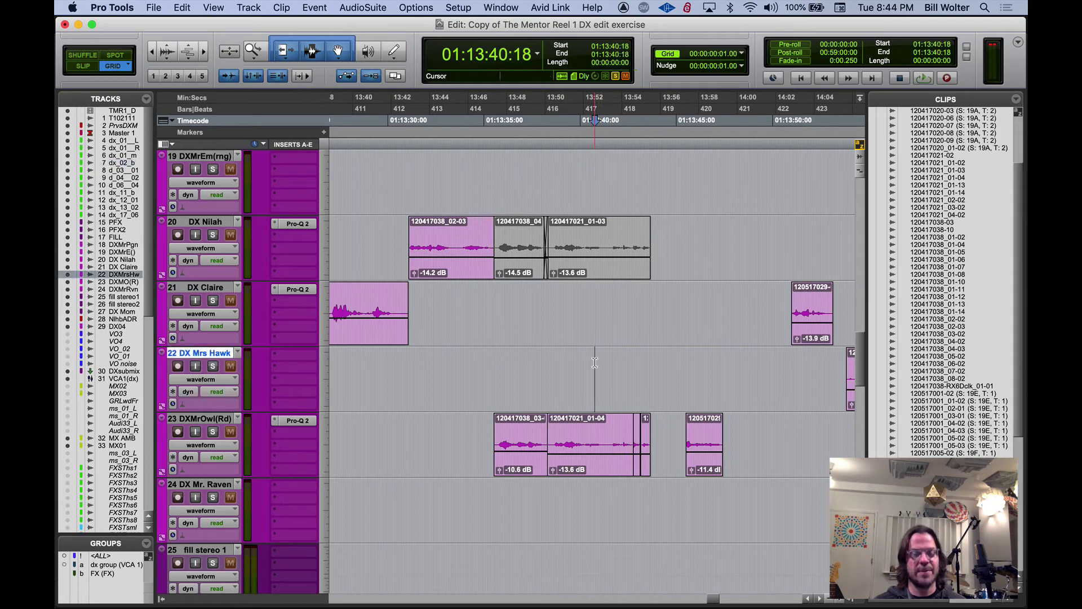
key("space")
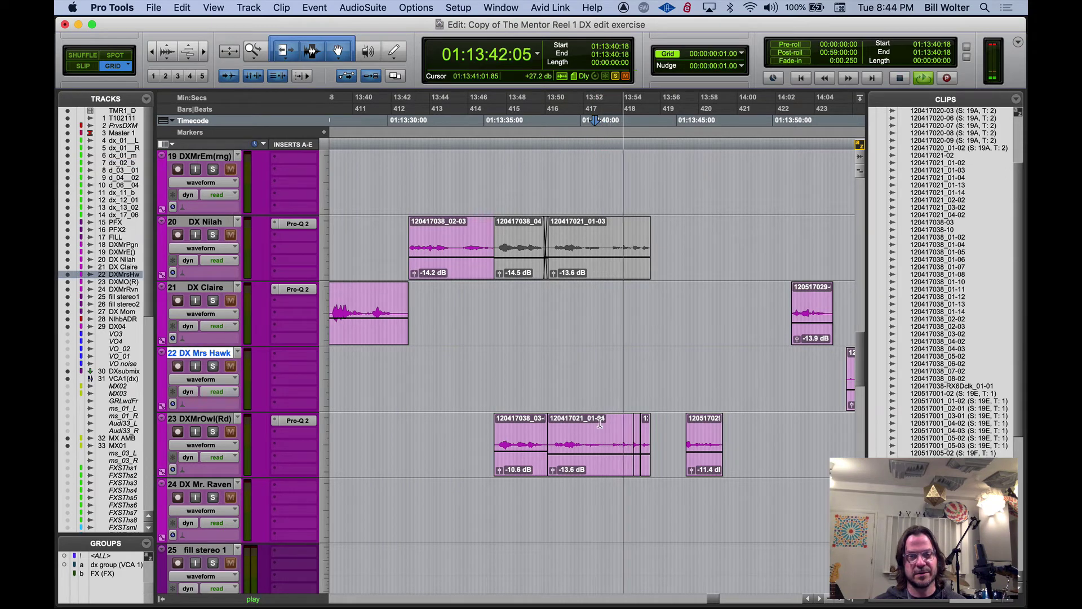
key("space")
left_click(575, 422)
key("space")
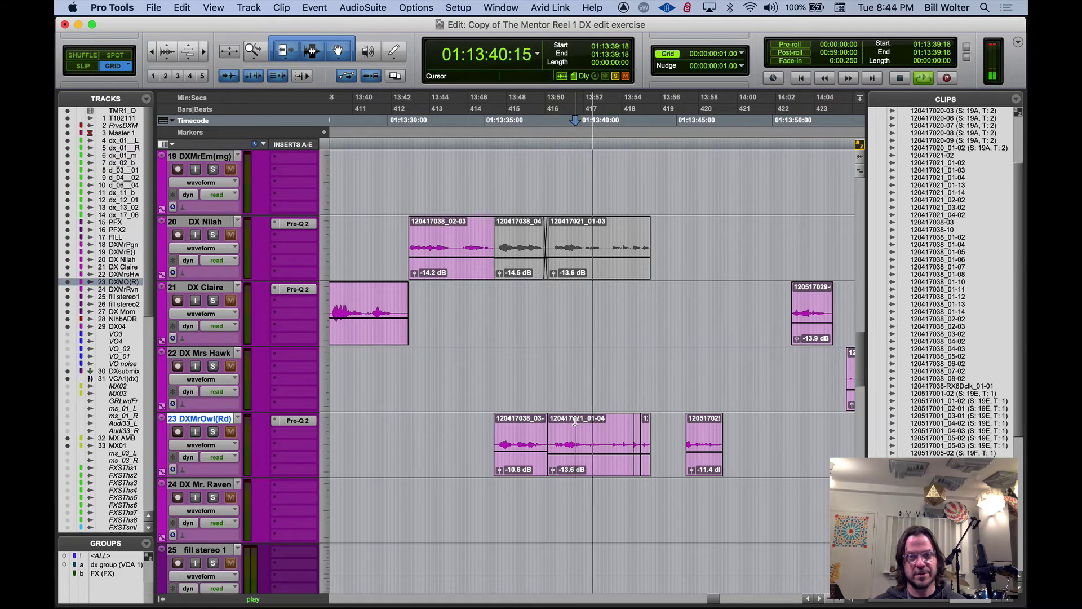
key("space")
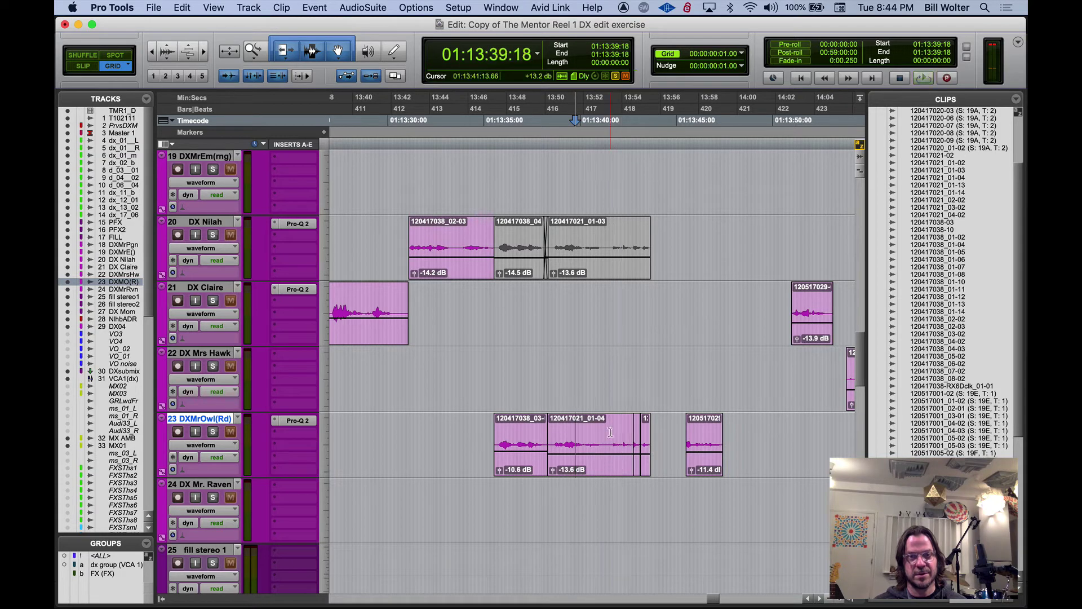
Listen to the end of clip 120417021_01-04 on track 23 and split the clip at 01:13:41:18
left_click(609, 432)
key("space")
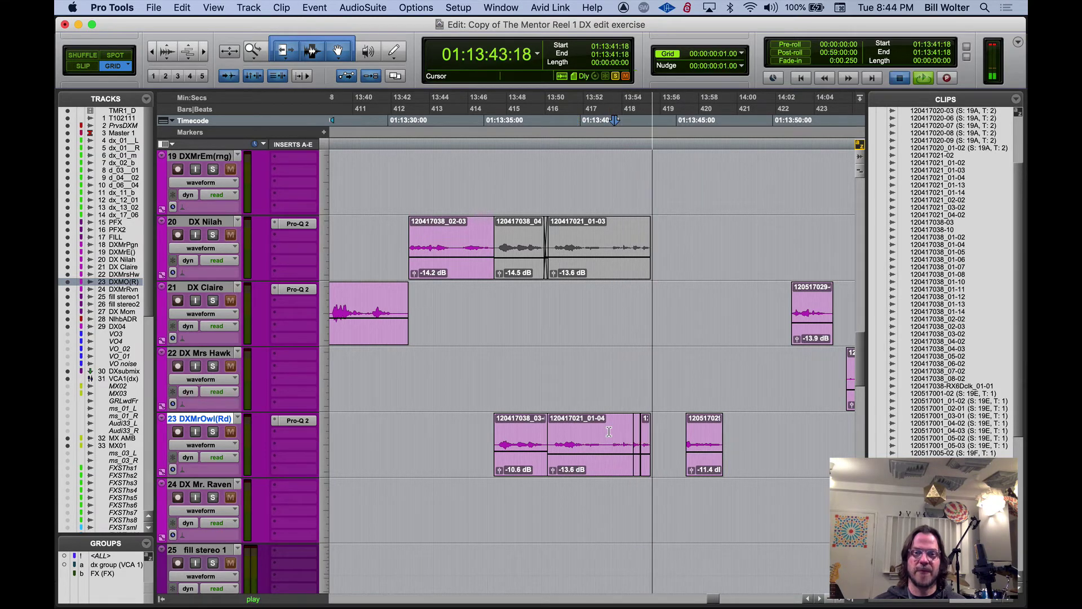
key("space")
key("b")
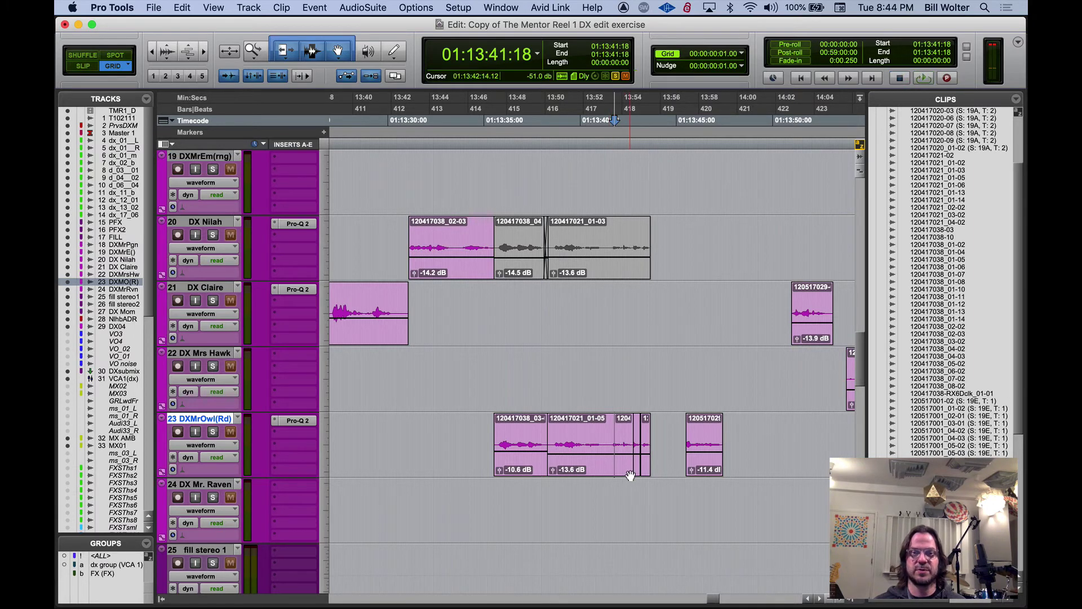
Move the short clips between 01:13:41:18 and 01:13:43:16 from track 23 to the PFX track at the same timecode
left_click(630, 473)
left_click(647, 472, "shift")
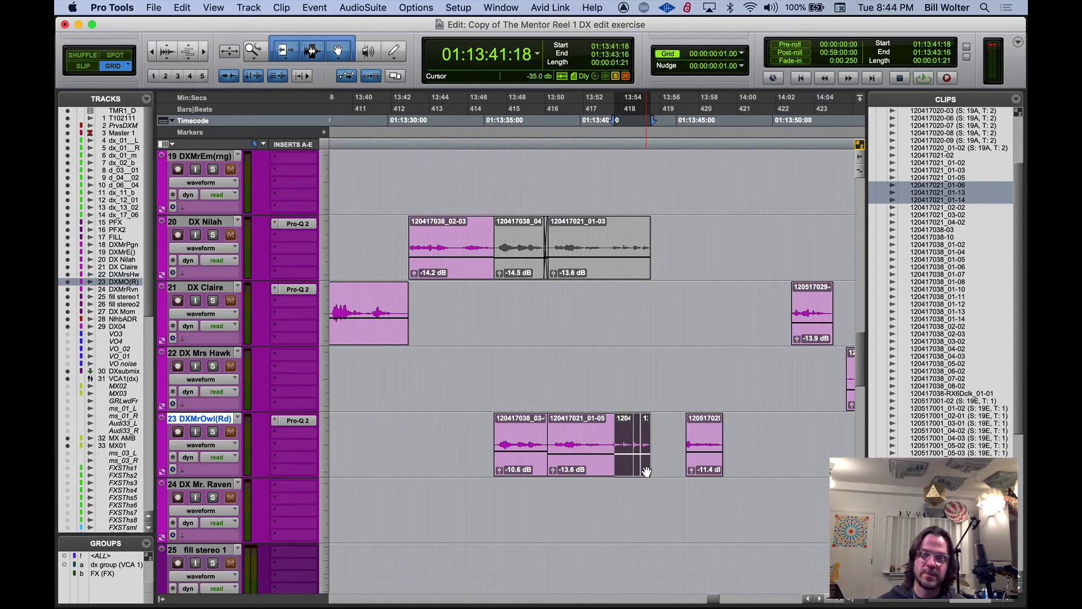
key("Delete")
key("p")
key("p")
key("p")
key("p")
key("p")
key("p")
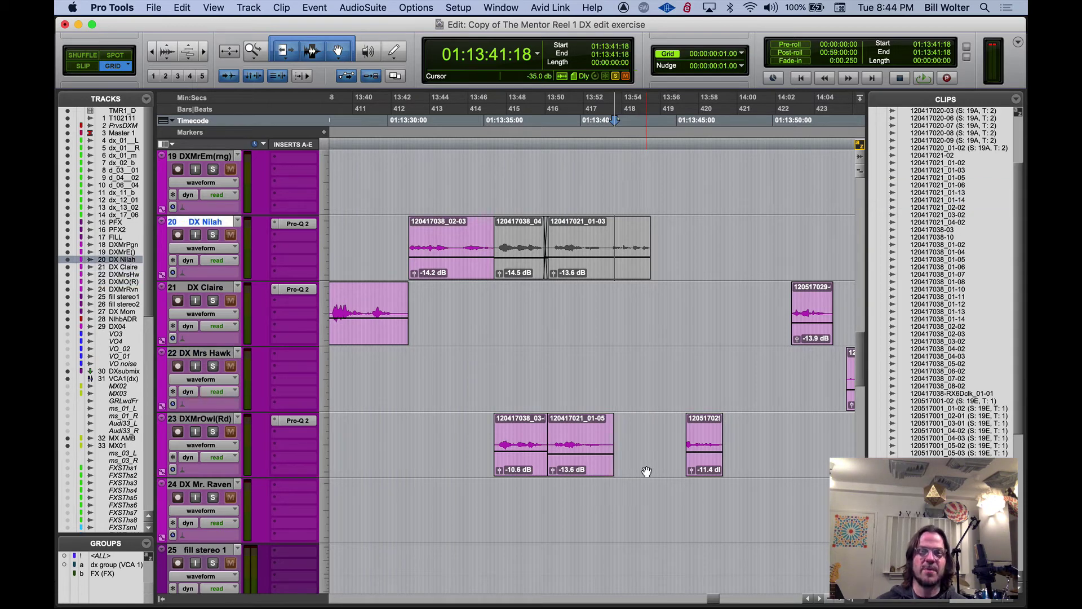
key("p")
key("p")
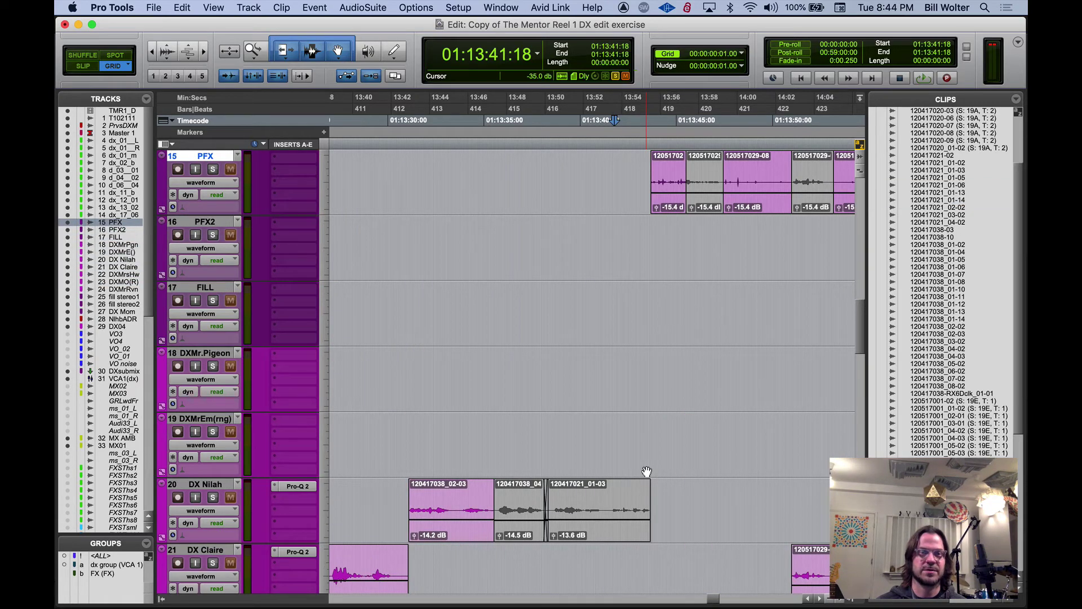
key("semicolon")
key("p")
key("super+v")
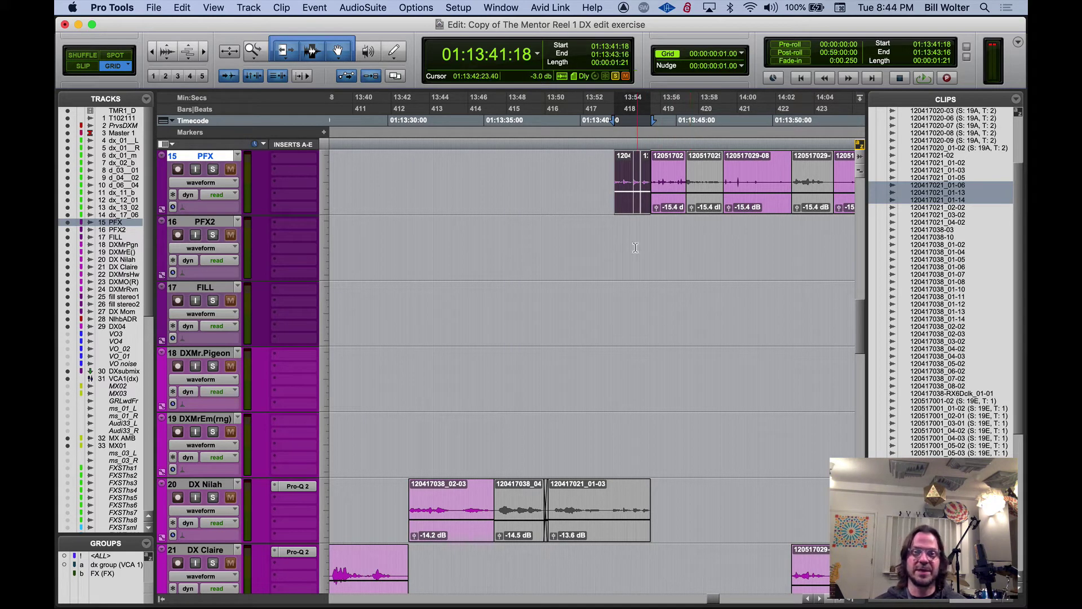
Select the empty range from 01:13:40:05 to 01:13:43:15 on the PFX2 track and shift the selection between neighbouring tracks, ending on FILL
left_click_drag(585, 251, 650, 267)
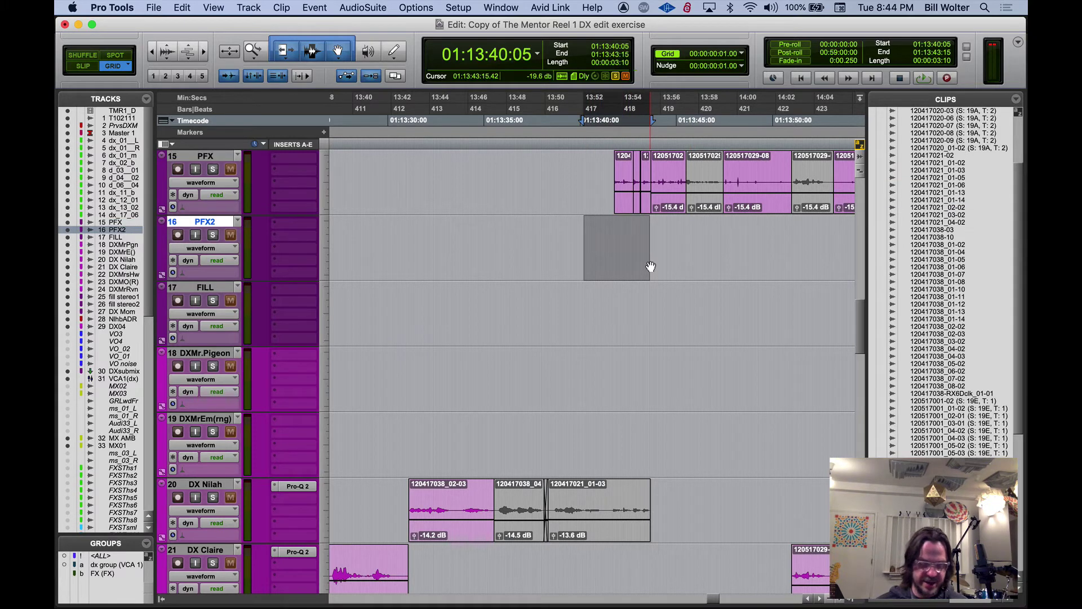
key("semicolon")
key("semicolon")
key("p")
key("p")
key("semicolon")
key("semicolon")
key("p")
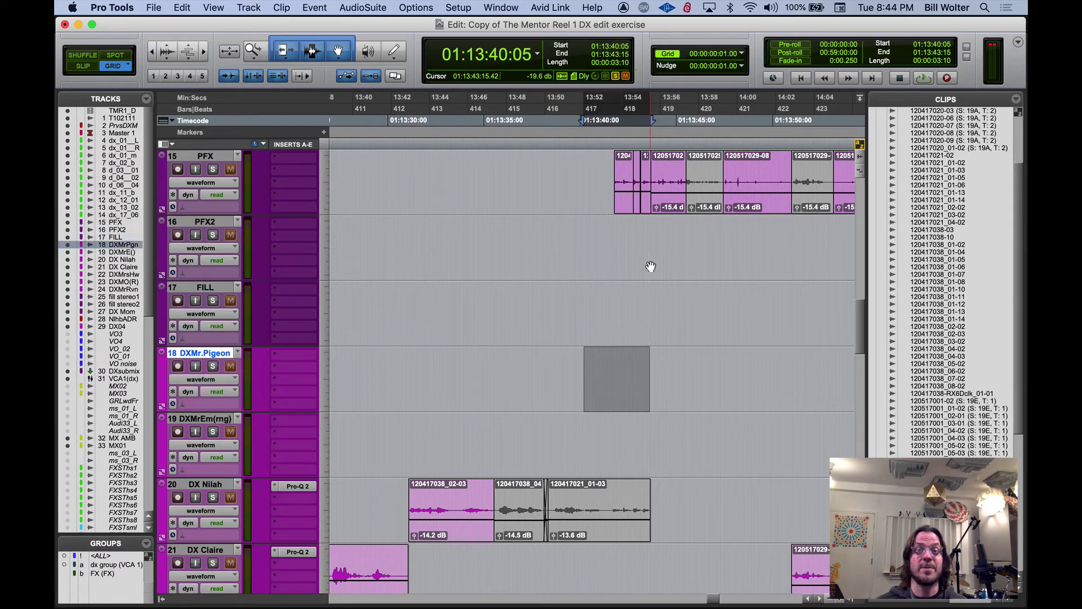
key("semicolon")
key("p")
key("p")
key("p")
key("semicolon")
key("semicolon")
key("p")
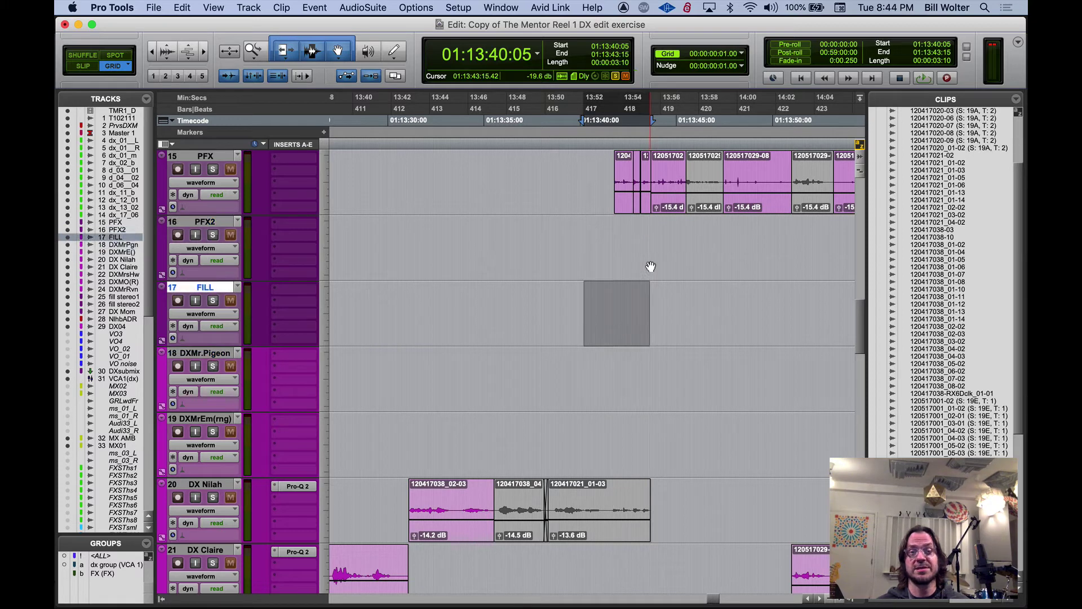
Solo the PFX track and play back its clips from 01:13:41:10
key("p")
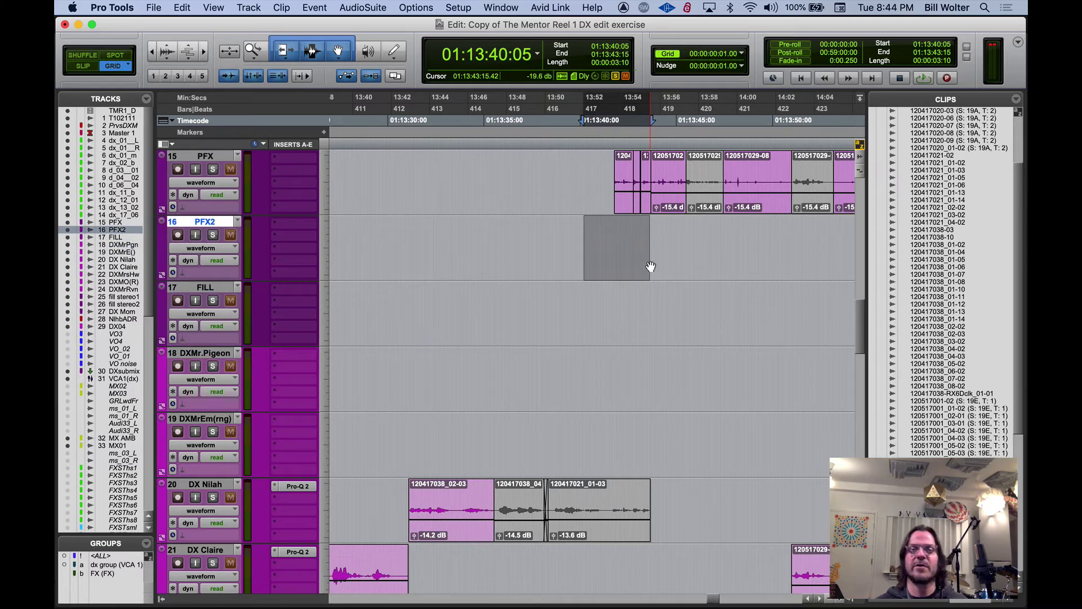
left_click(608, 183)
key("space")
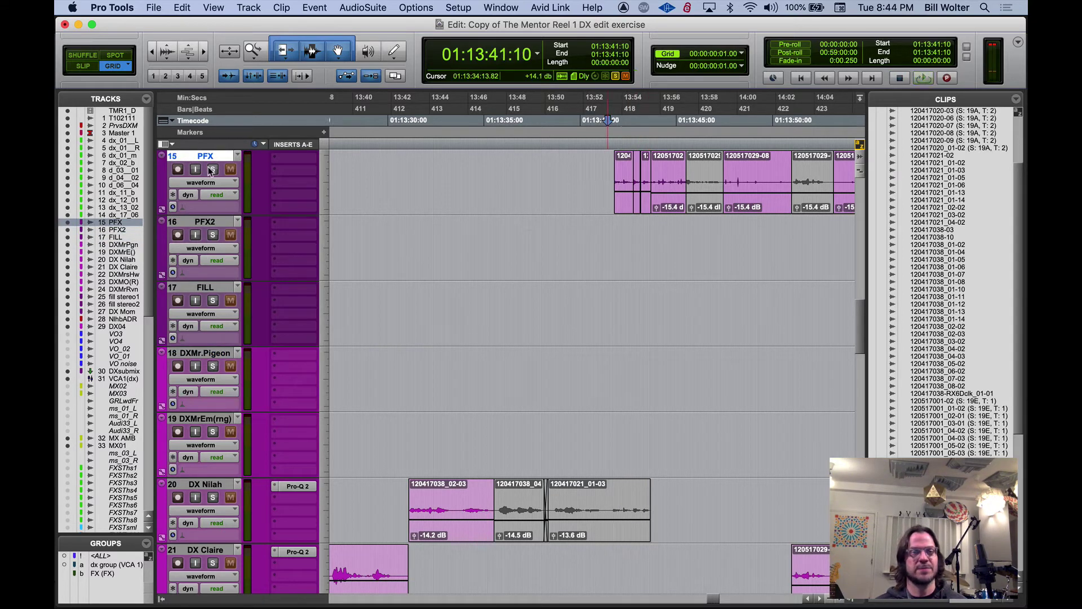
left_click(212, 169)
key("space")
key("space")
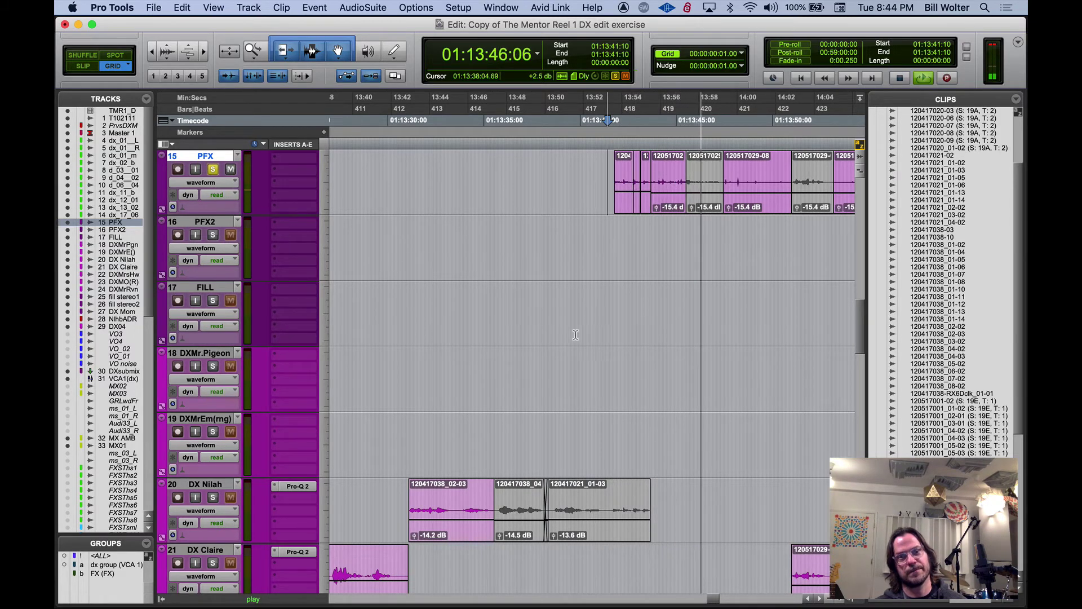
scroll(725, 331, "down", 6)
key("space")
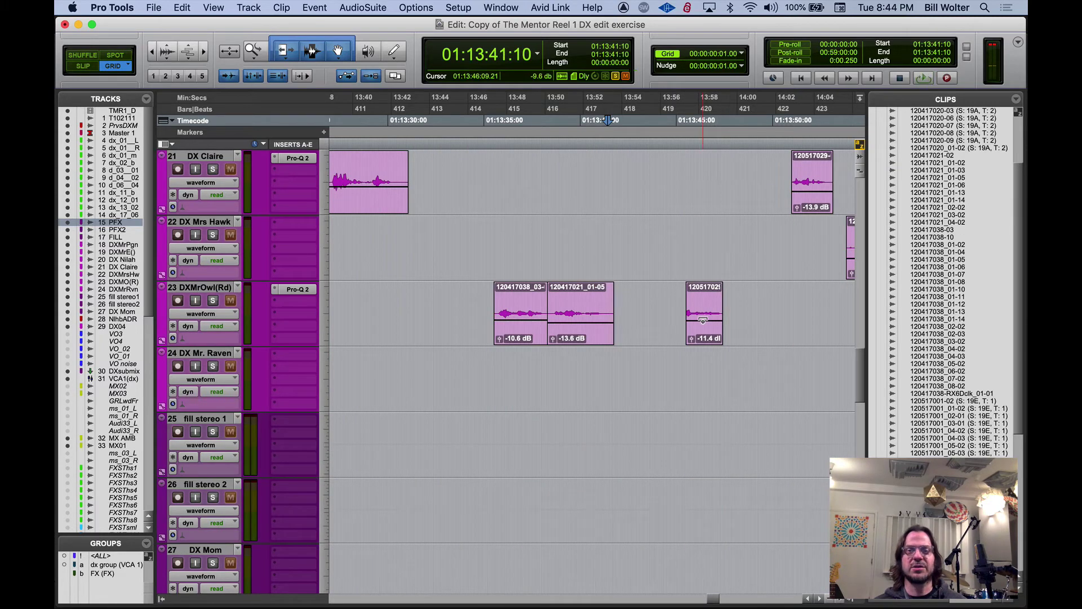
Raise the gain of the clip starting at 01:13:45:11 on track 23 to -7.5 dB and play from 01:13:45:04
left_click_drag(702, 321, 702, 317)
left_click(680, 249)
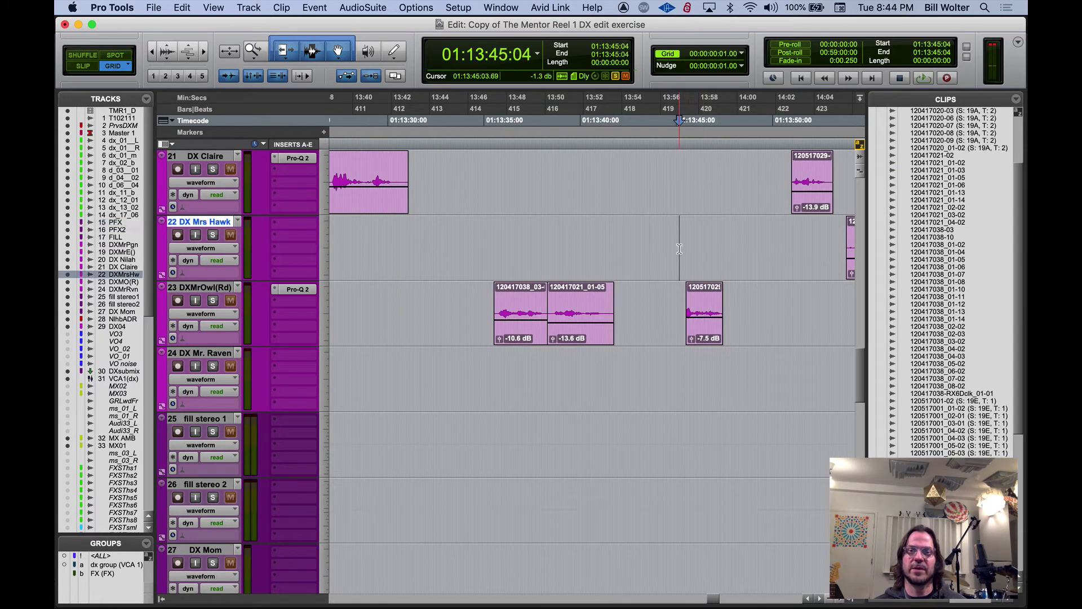
key("space")
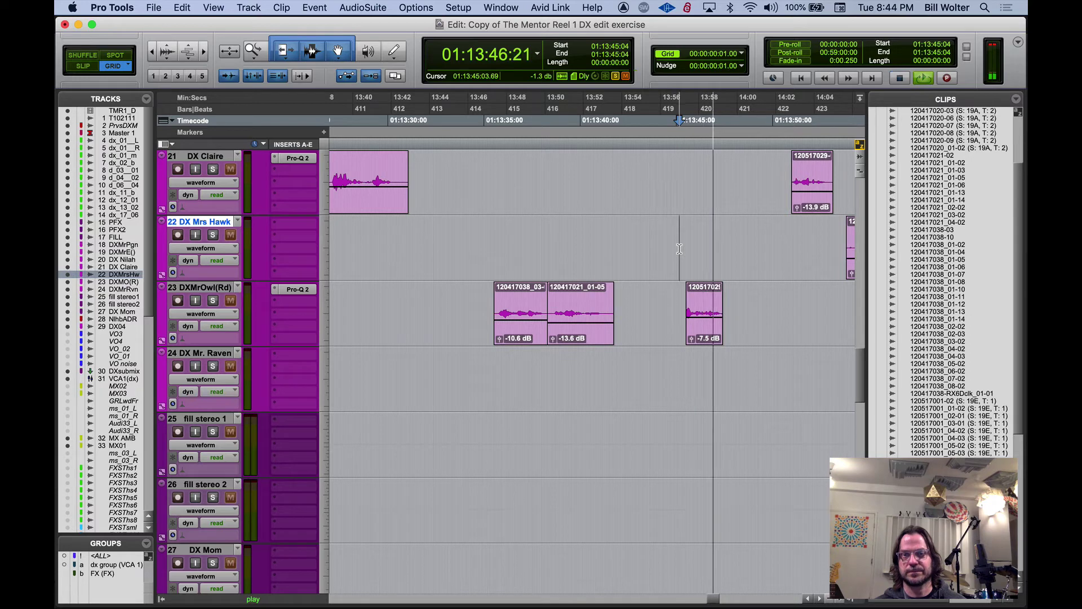
key("space")
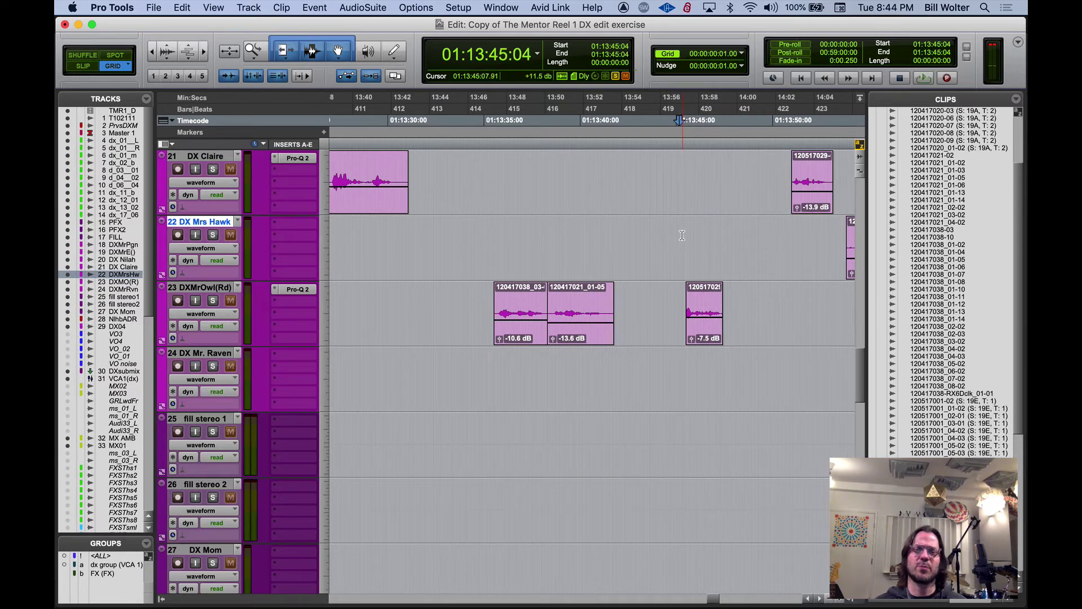
Select the clip from 01:13:45:11 to 01:13:47:10 on track 23, solo the track and play the clip
left_click(697, 333)
key("shift+s")
key("space")
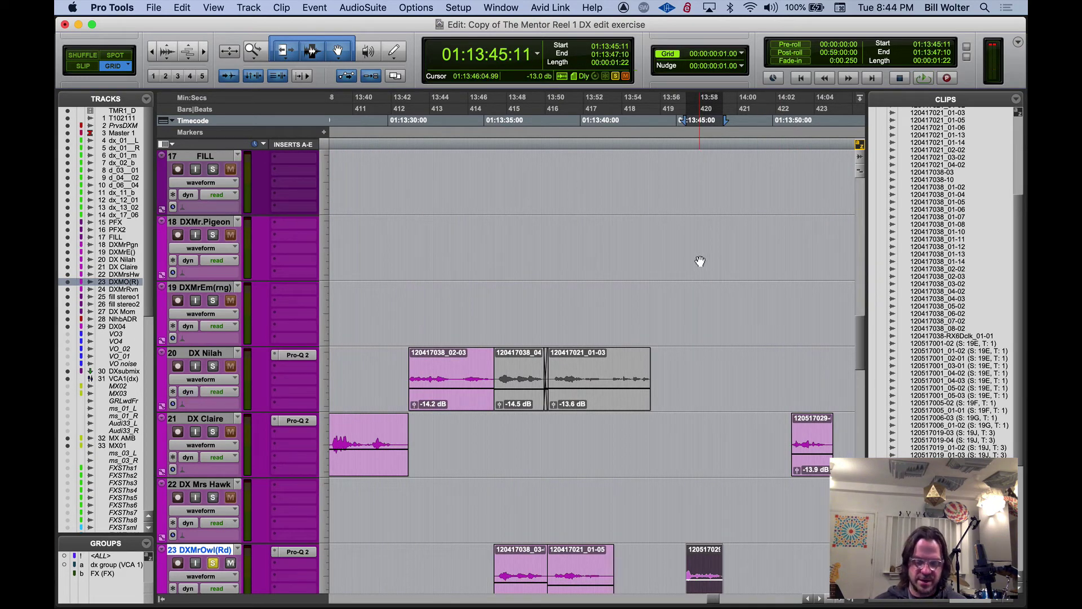
Show the video window and select 01:13:40:01 to 01:13:47:02 across the tracks to review the production boom and lavalier clips
key("super+9")
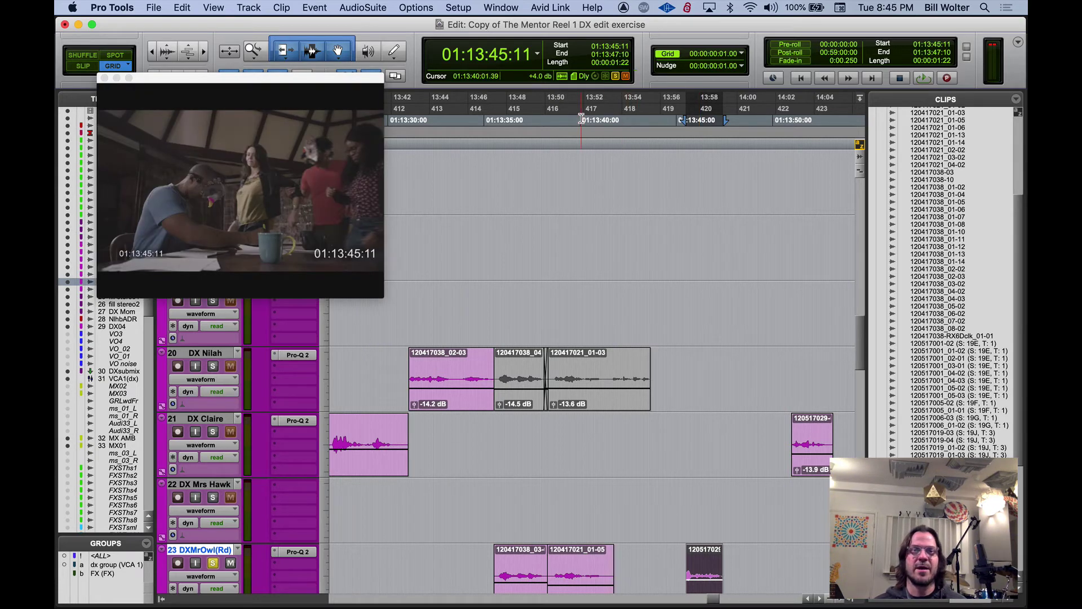
left_click_drag(581, 119, 719, 129)
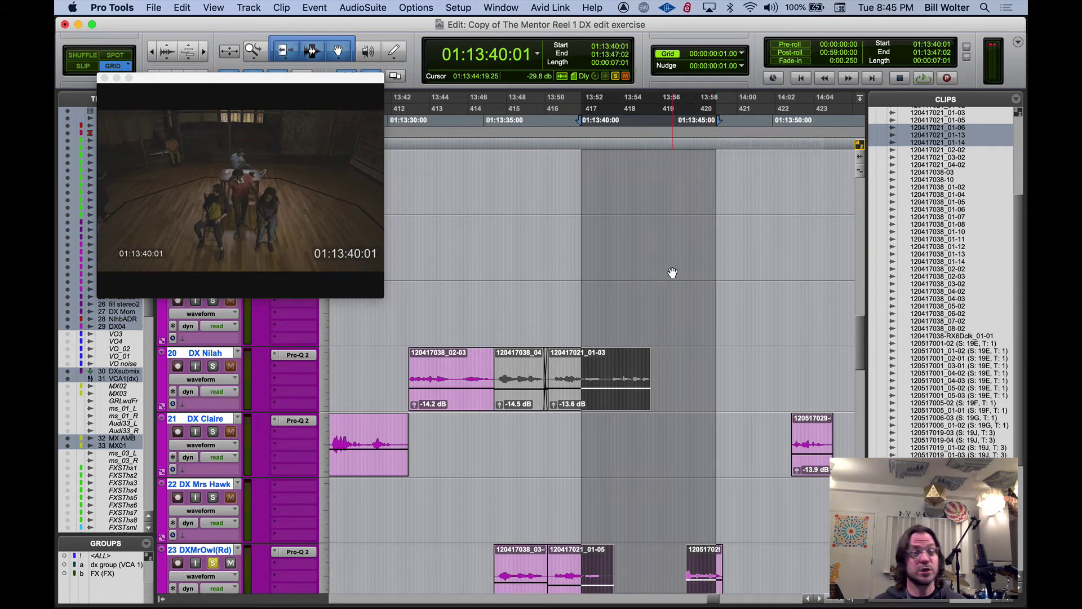
scroll(670, 266, "up", 15)
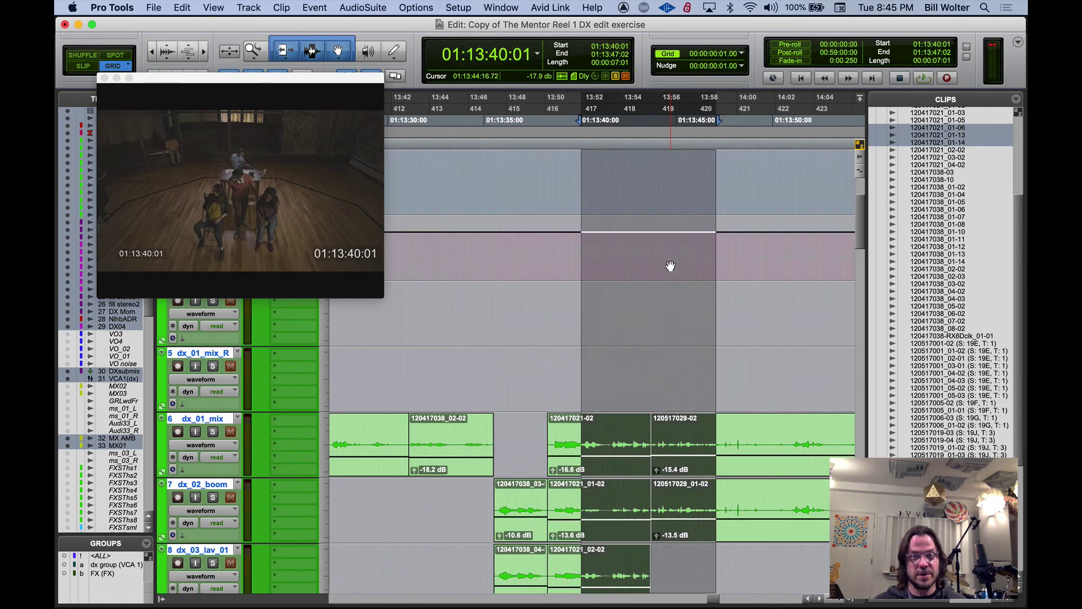
scroll(671, 263, "right", 5)
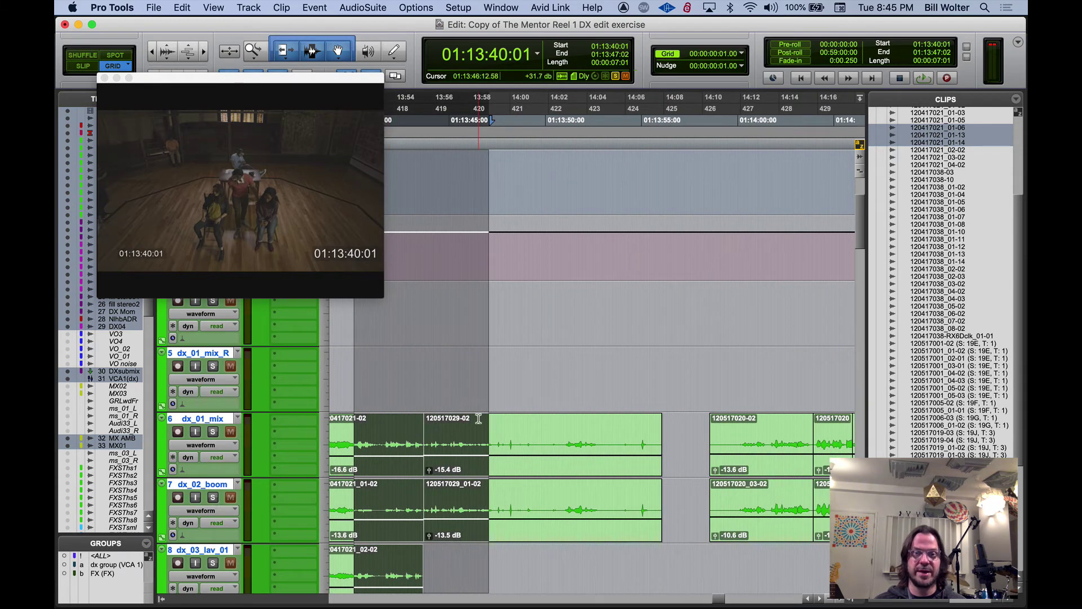
scroll(478, 418, "right", 1)
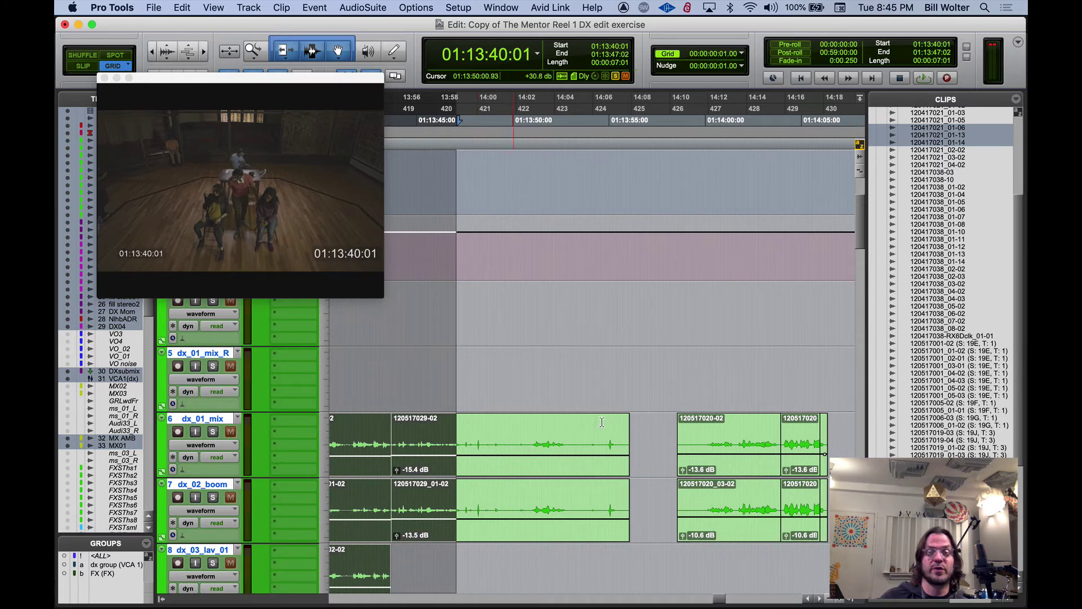
scroll(628, 379, "down", 5)
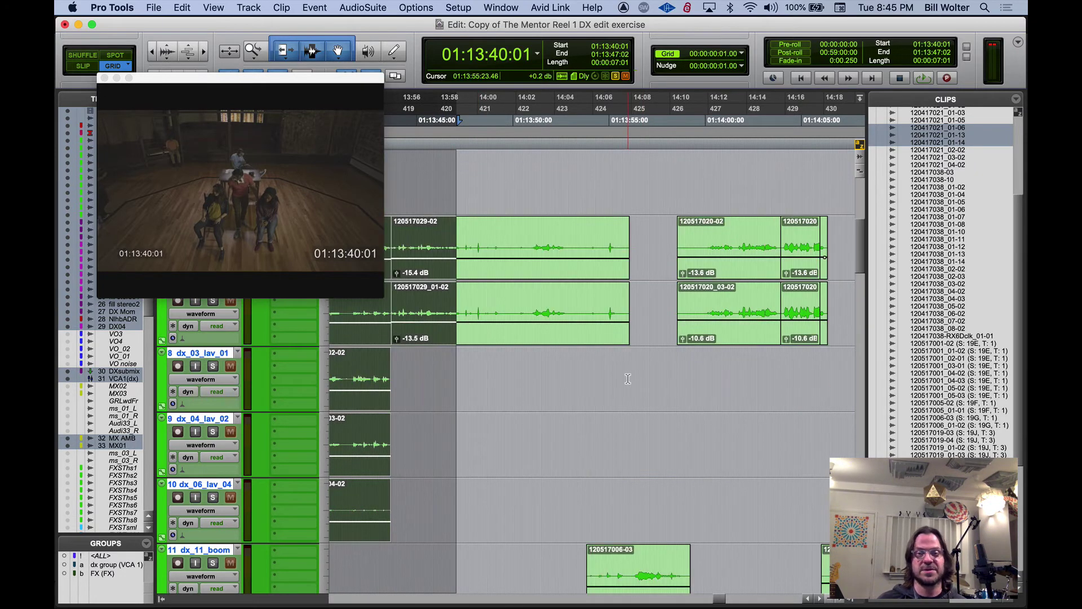
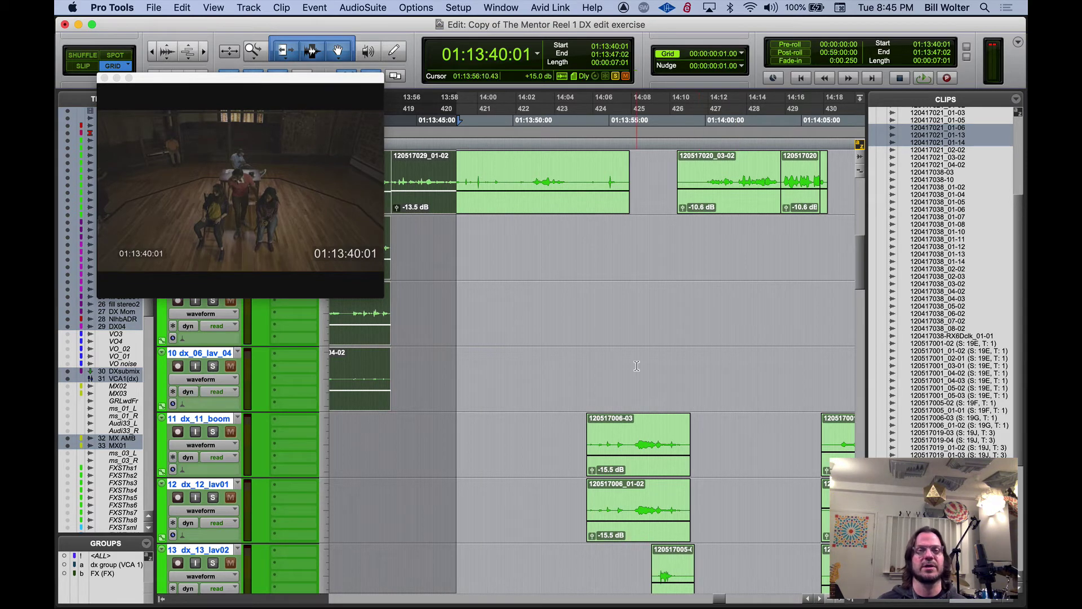
scroll(637, 366, "up", 3)
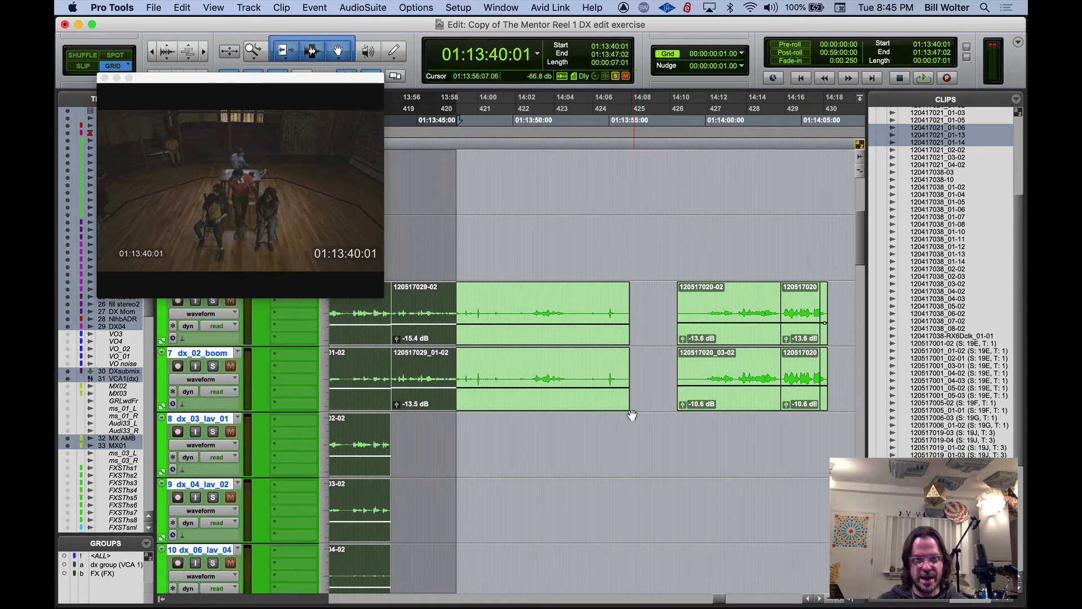
scroll(633, 411, "down", 4)
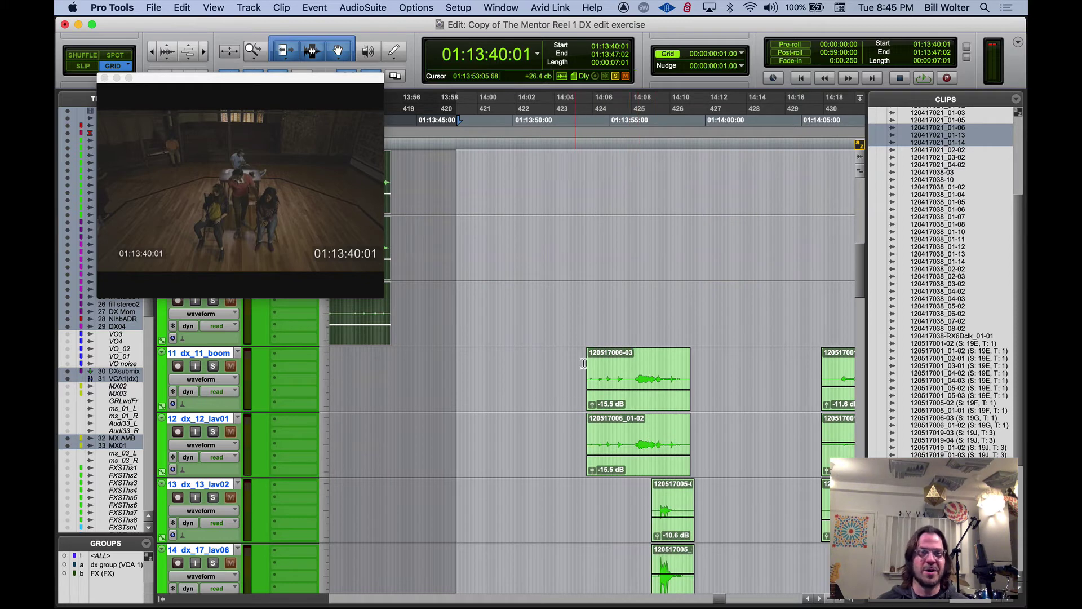
left_click(584, 355)
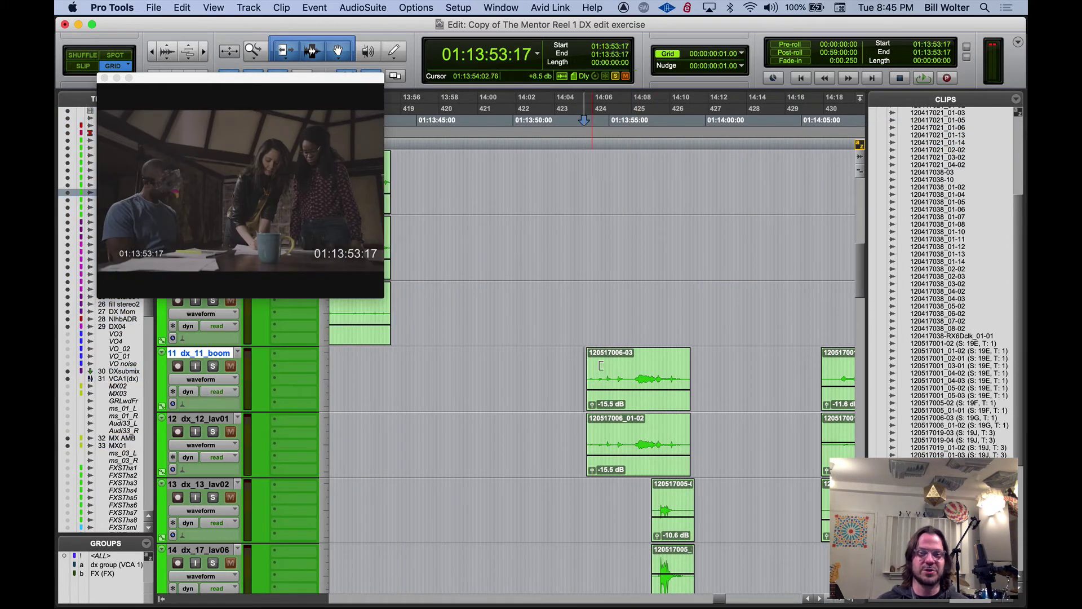
left_click(602, 366)
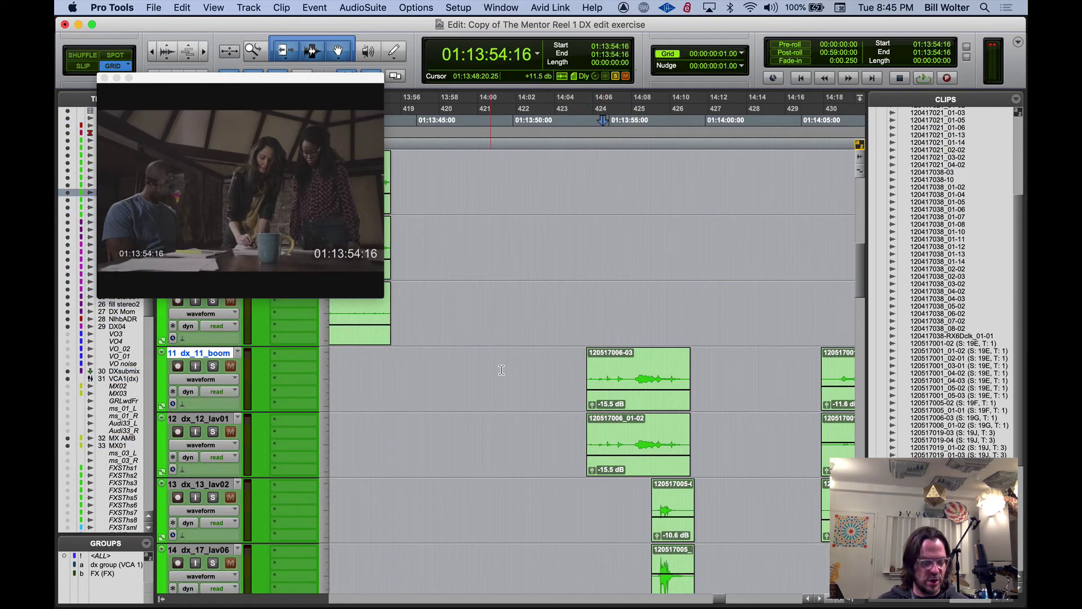
key("shift+s")
key("space")
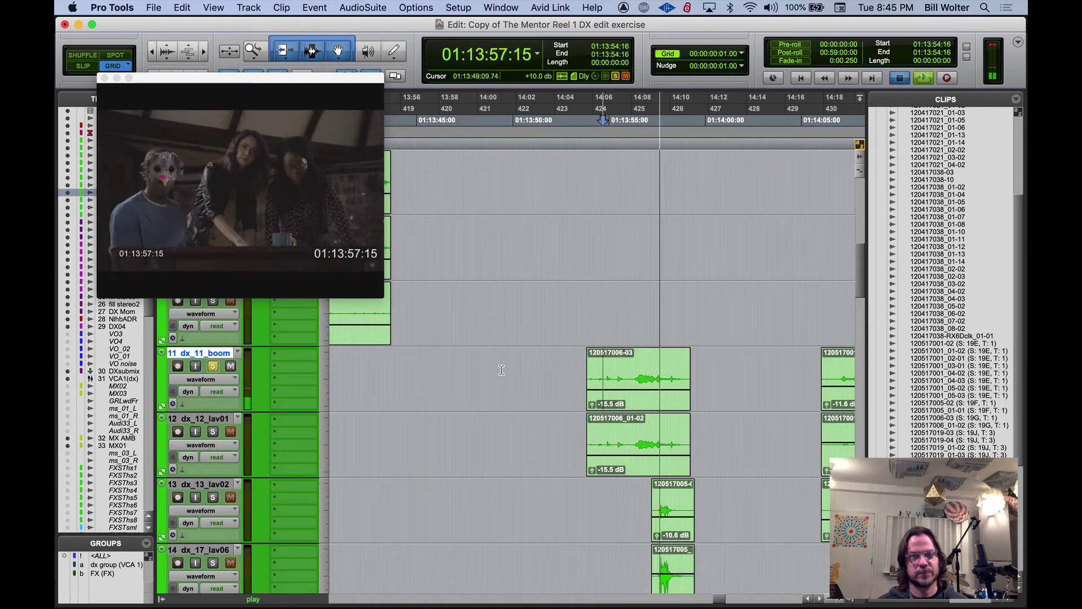
key("space")
Switch the solo to dx_12_lav01 and listen to clip 120517006_01-02 from 01:13:54:16
key("semicolon")
key("shift+s")
key("space")
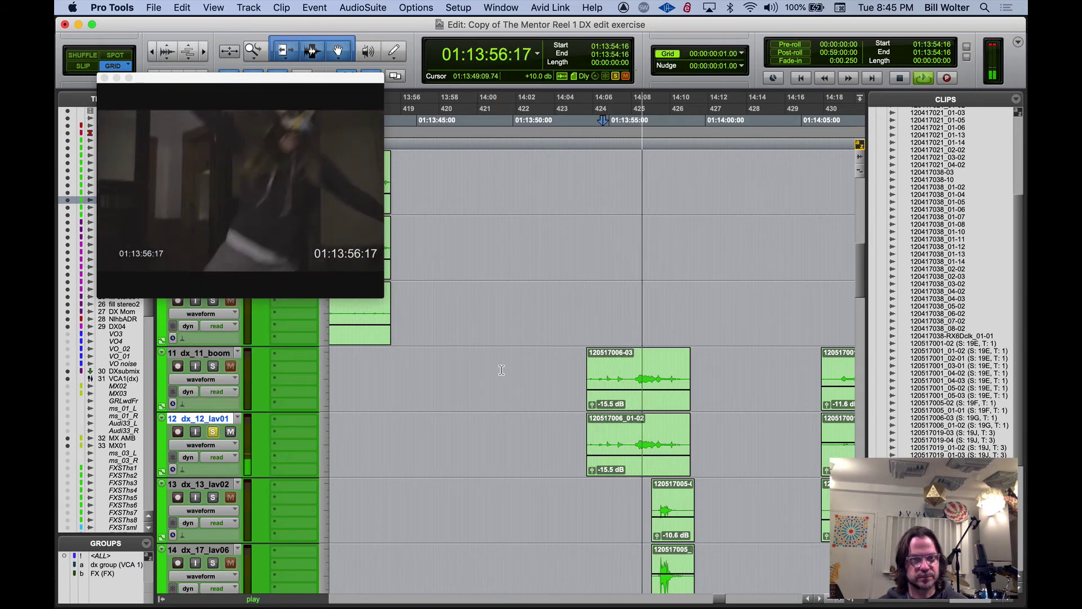
key("space")
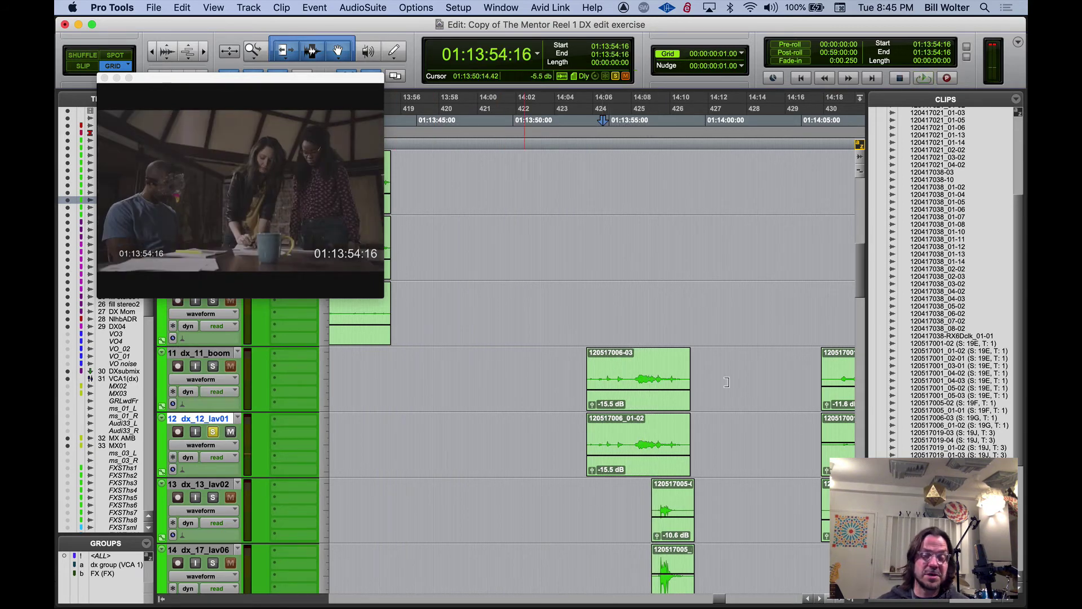
Solo the dx_13_lav02 track and listen to its clip starting at 01:13:57:05
scroll(699, 426, "down", 2)
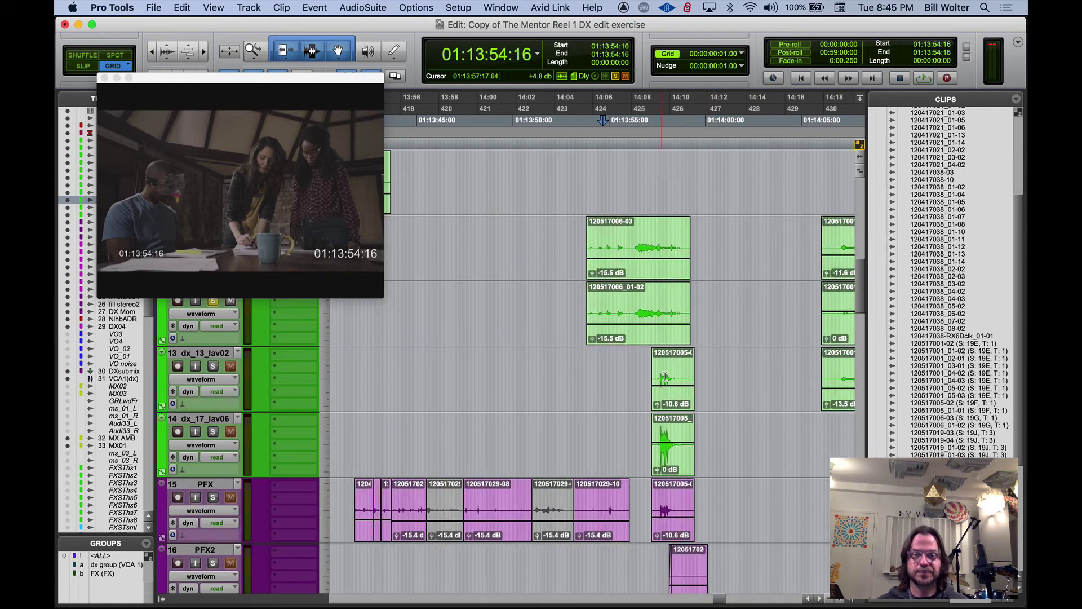
left_click(672, 405)
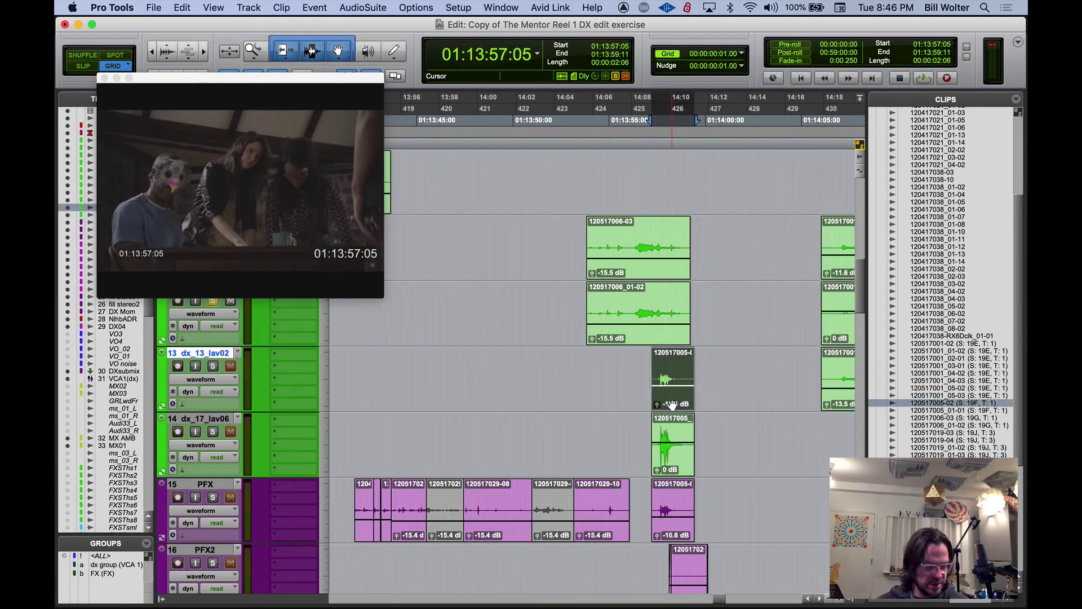
key("shift+s")
key("space")
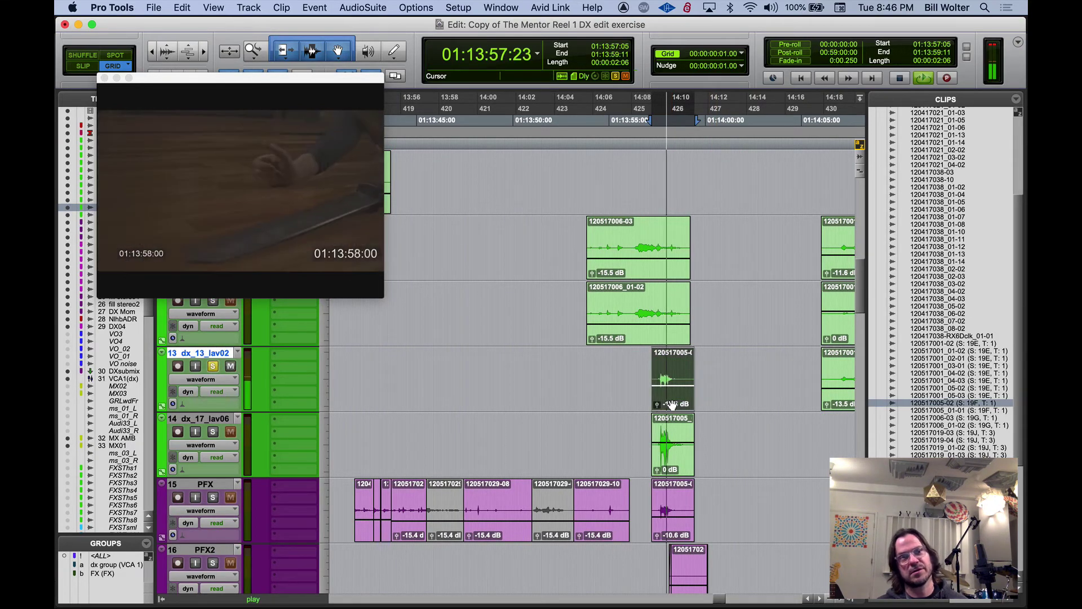
key("space")
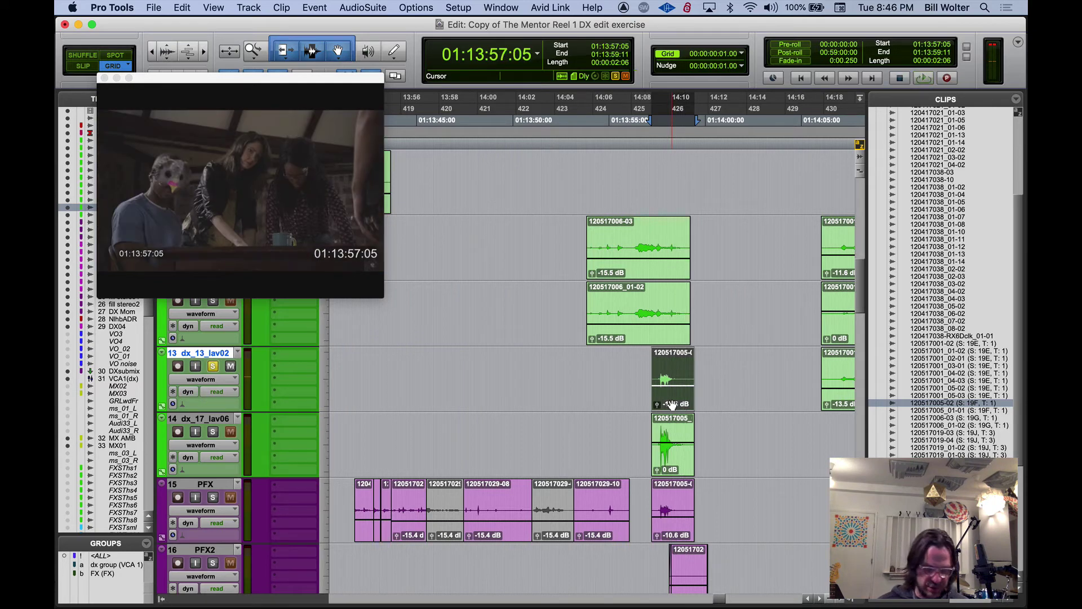
Solo the dx_17_lav06 track, try to play its clip starting at 01:13:57:05, and dismiss the error dialog
key("semicolon")
key("shift+s")
key("space")
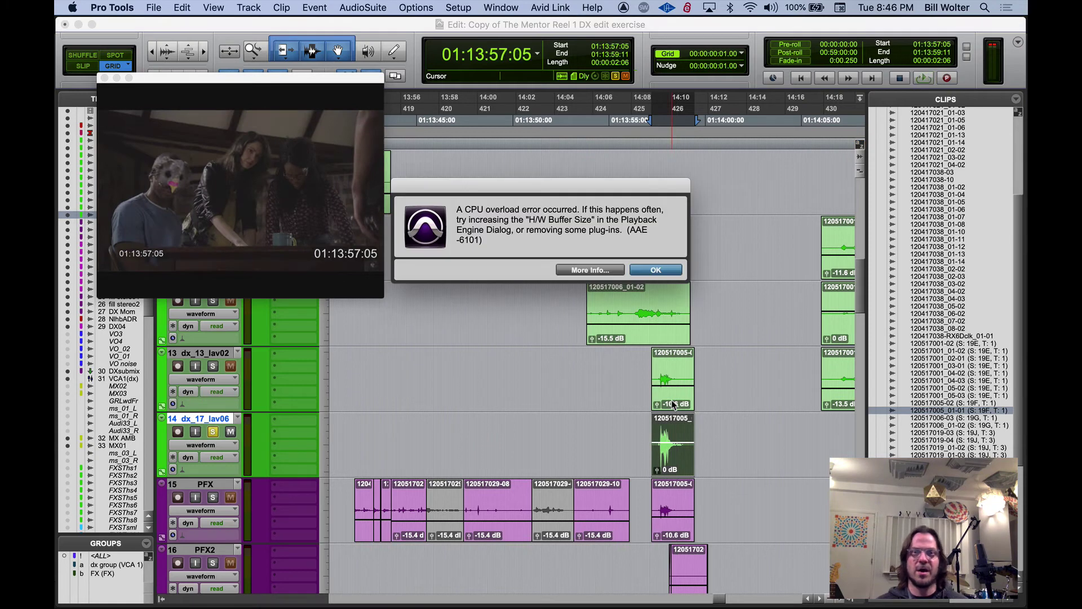
left_click(656, 272)
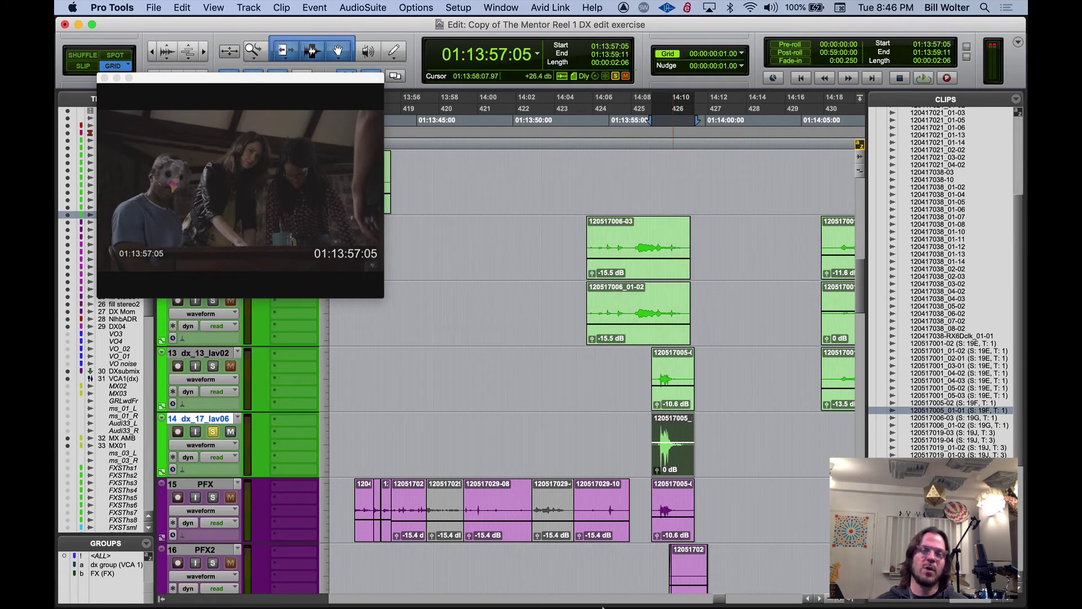
Check the clips on the character dialogue tracks, solo the PFX track and play it back from 01:13:41:14
scroll(693, 341, "down", 3)
scroll(641, 302, "up", 1)
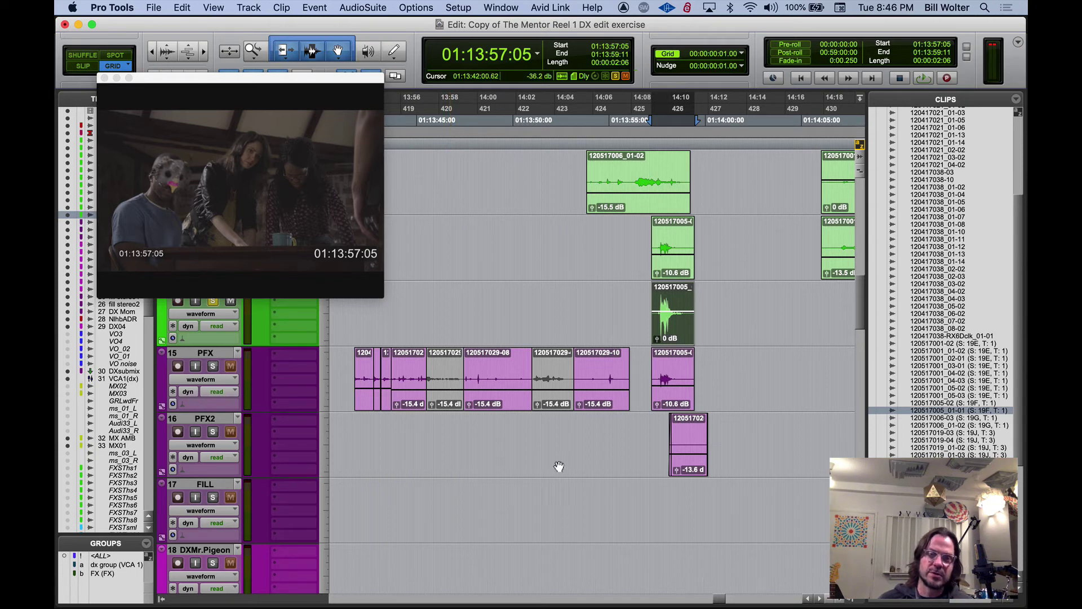
scroll(641, 443, "down", 10)
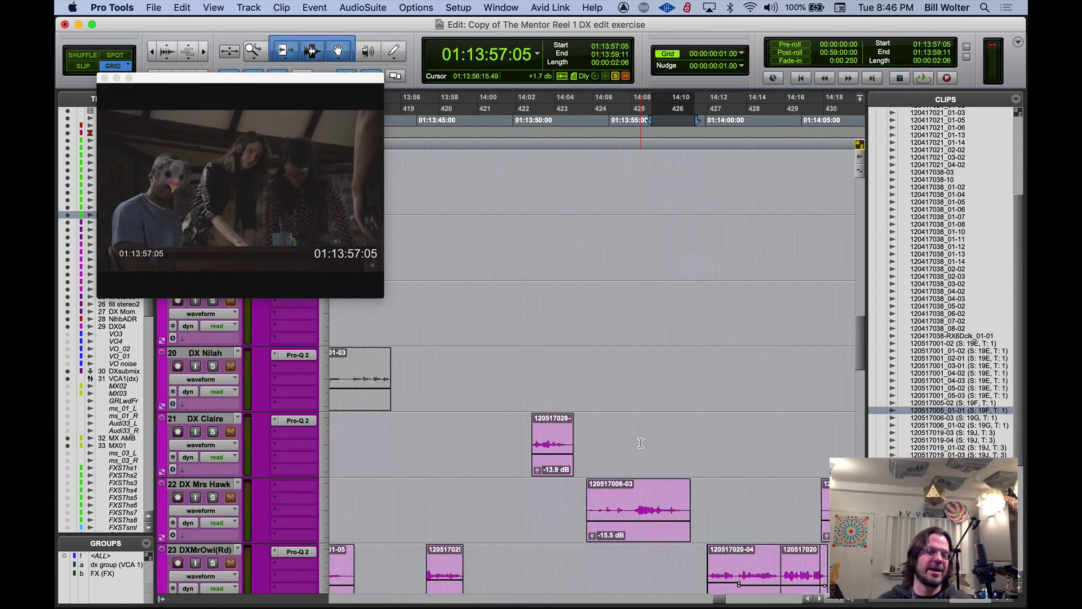
scroll(641, 443, "up", 2)
scroll(637, 451, "up", 6)
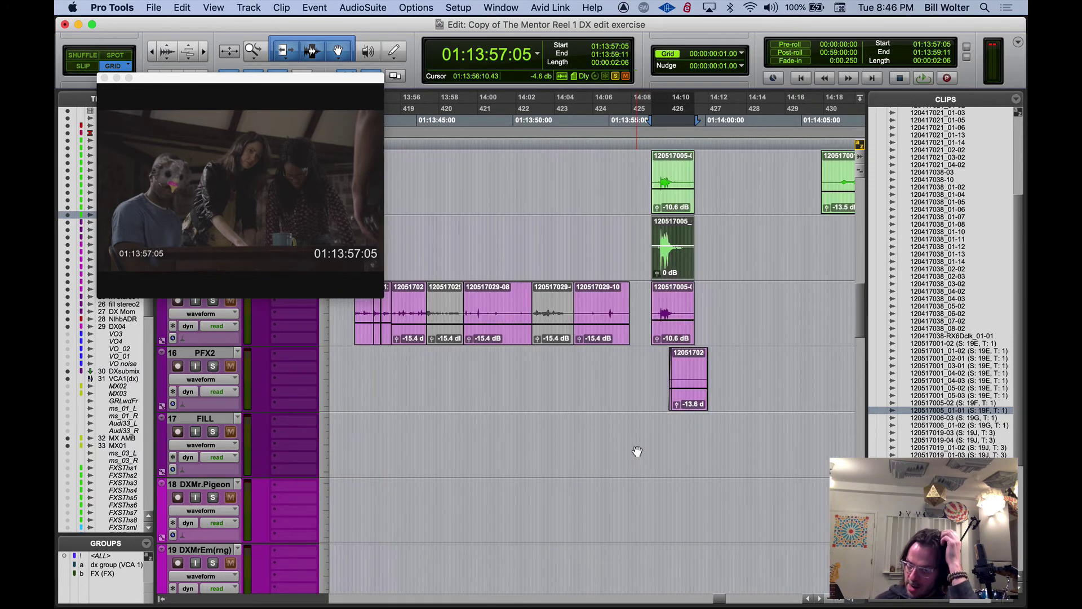
scroll(715, 258, "up", 4)
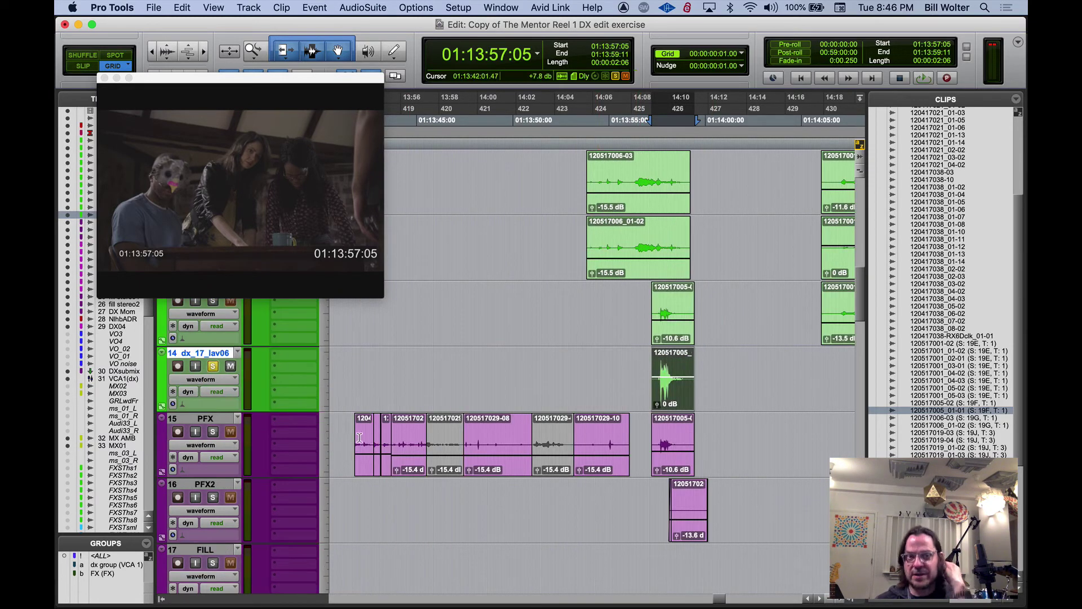
left_click(215, 433)
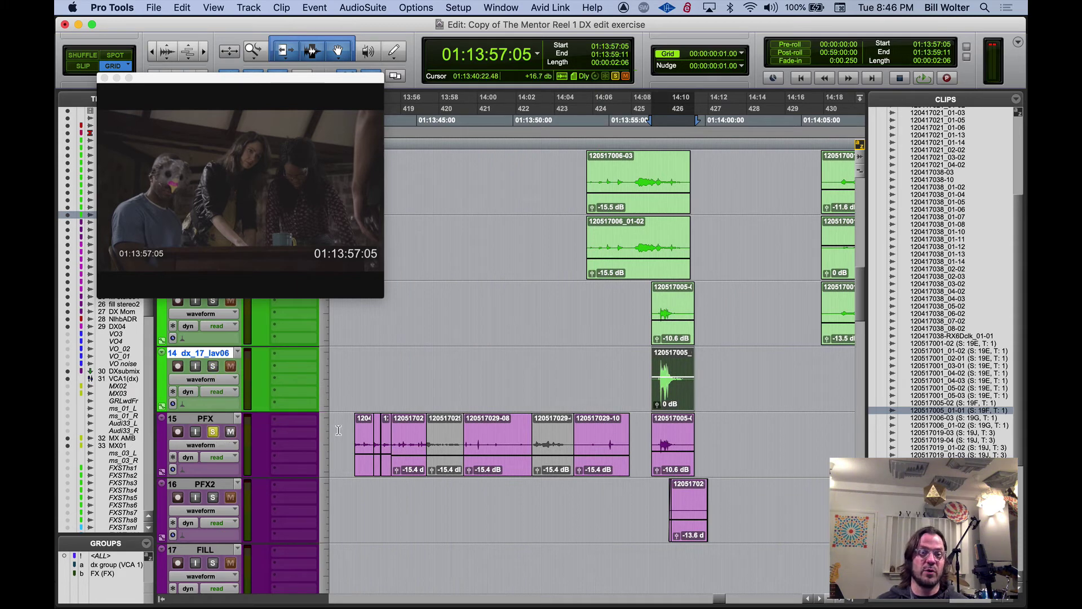
left_click(350, 430)
key("space")
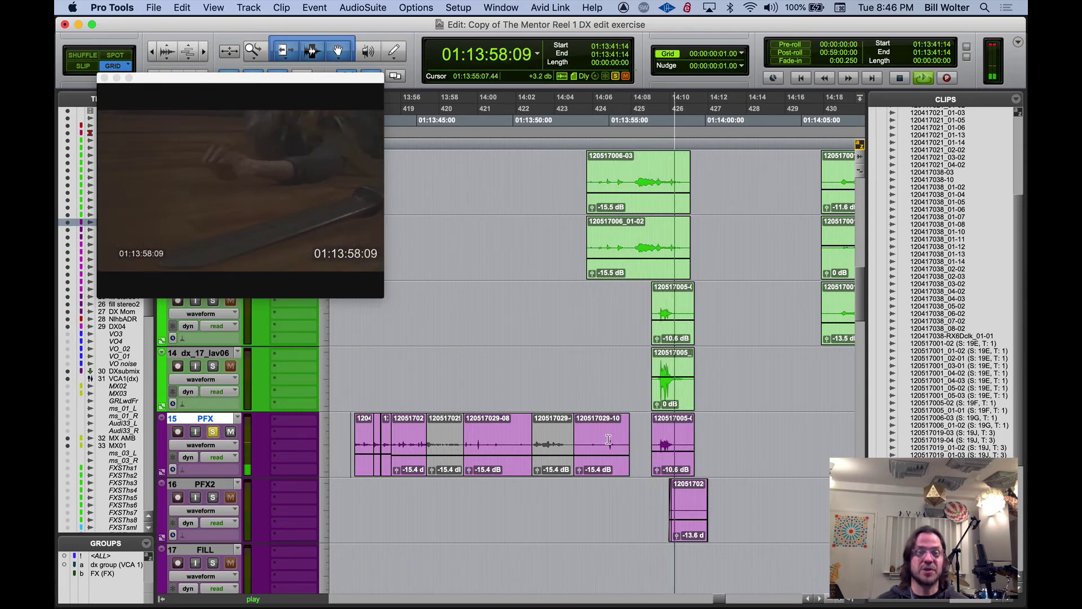
key("space")
scroll(517, 442, "down", 3)
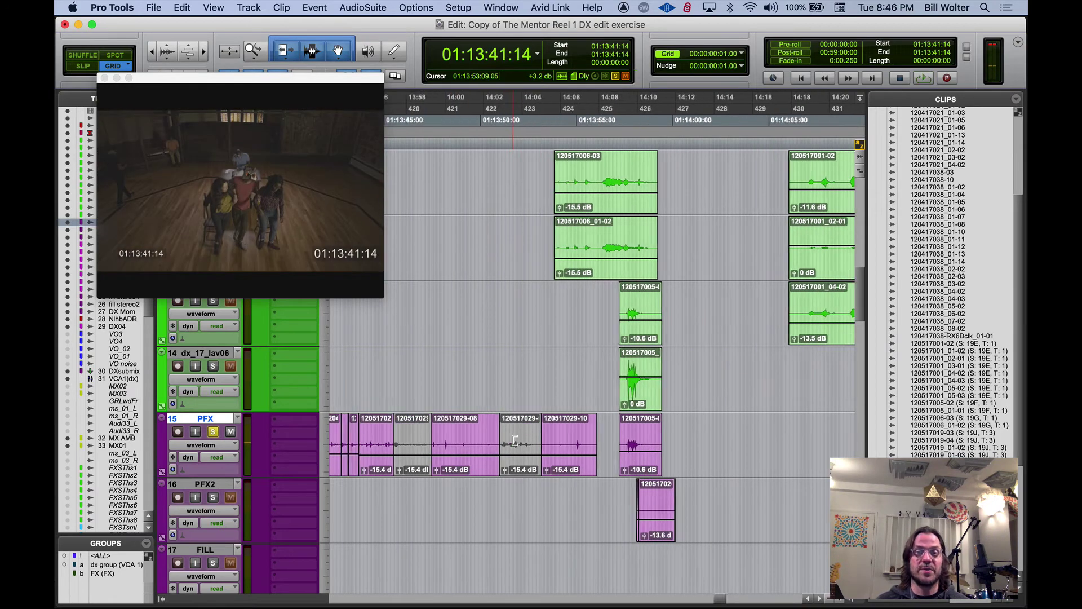
Close the video window and look through the PFX, character dialogue, music, effects and background tracks down to BGSTpsnrm2
scroll(513, 442, "down", 8)
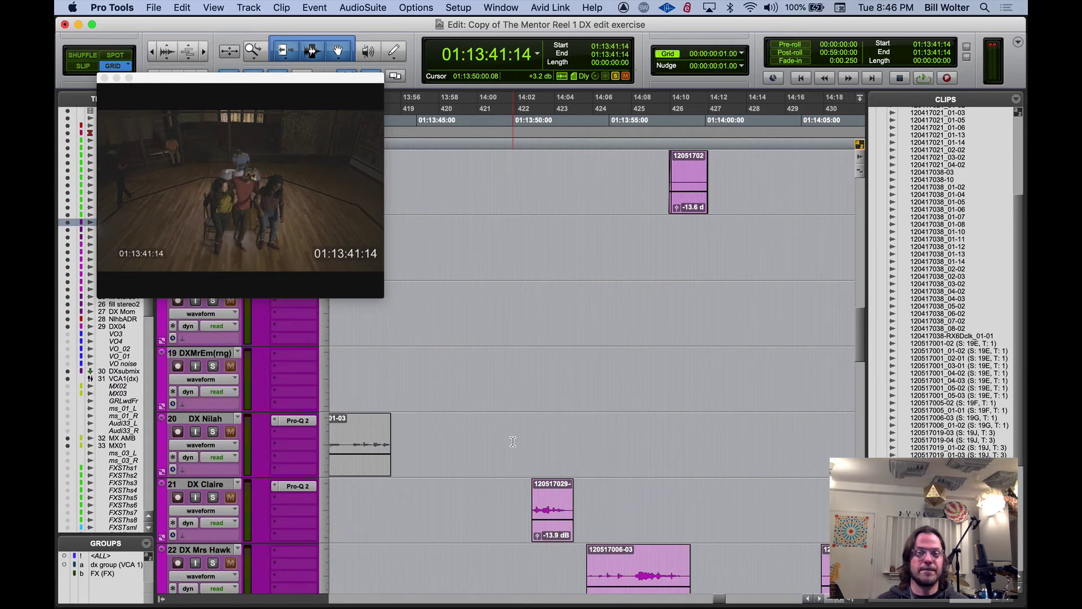
scroll(691, 404, "right", 3)
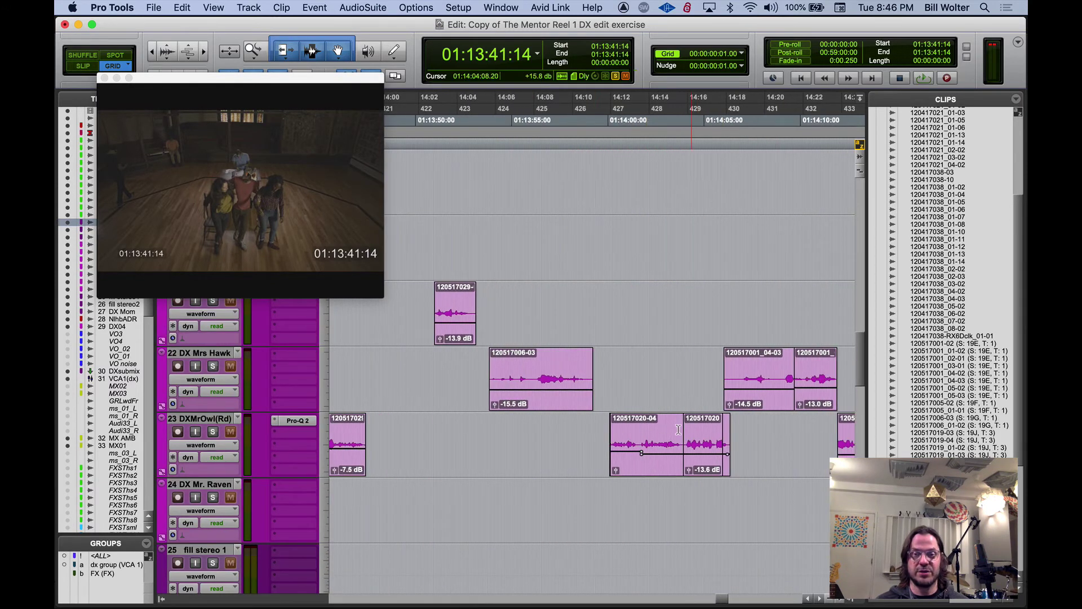
scroll(531, 407, "right", 8)
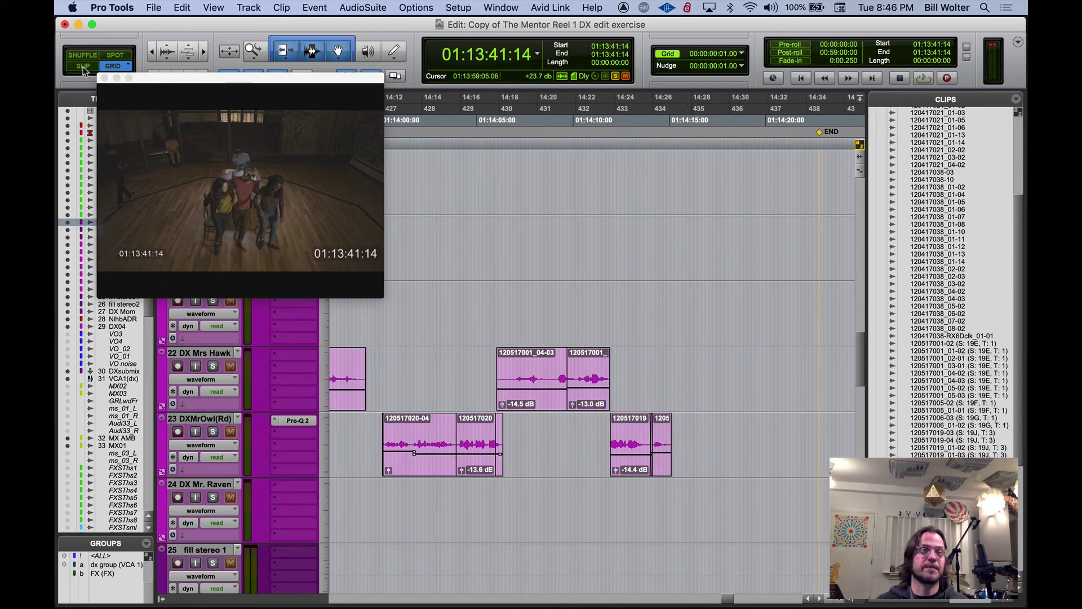
left_click(103, 78)
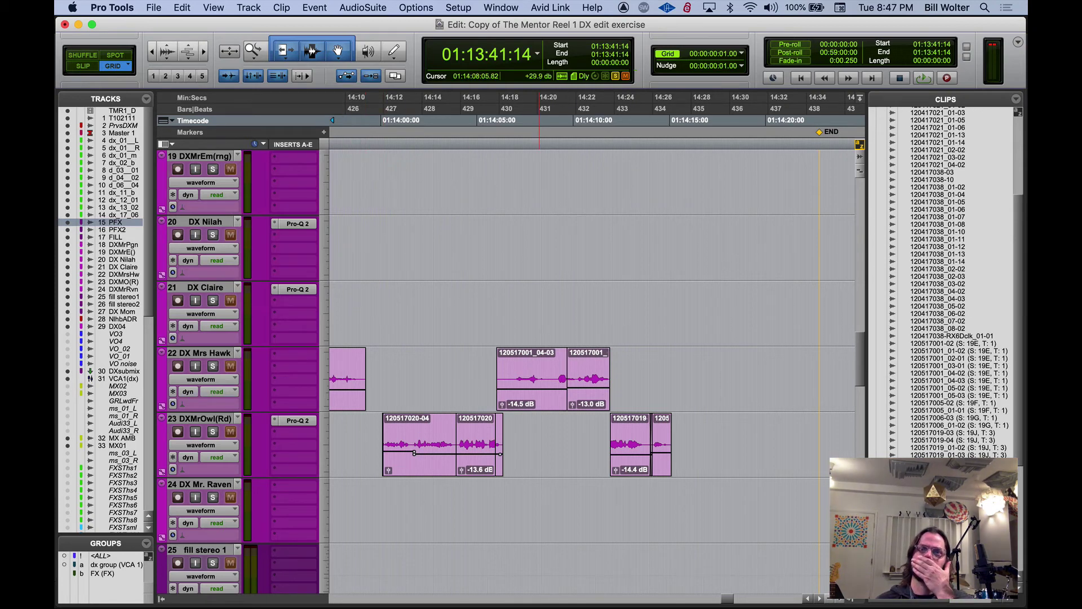
scroll(502, 333, "down", 15)
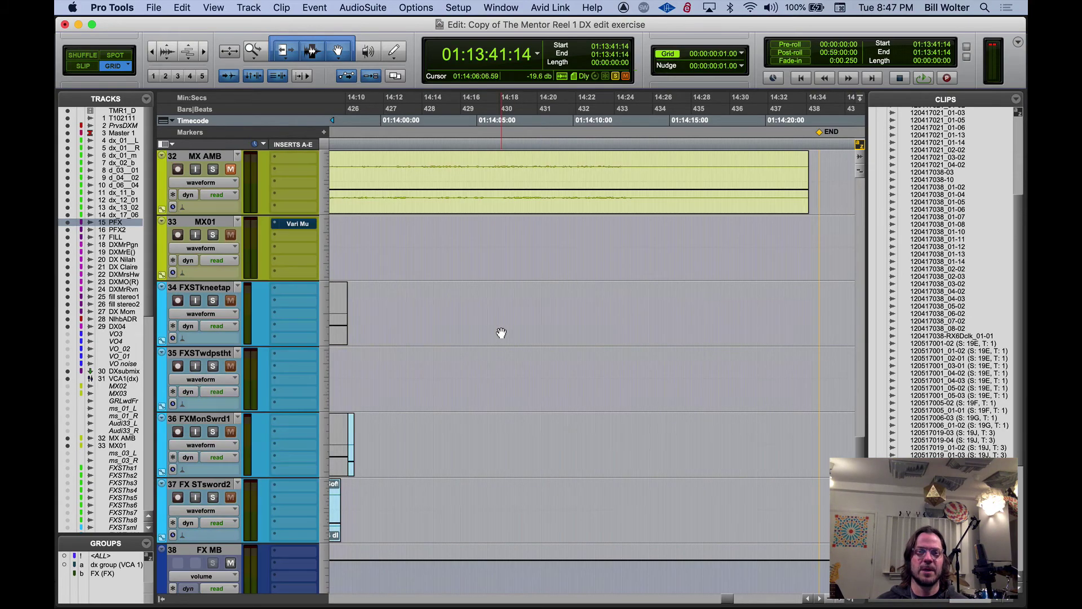
scroll(501, 331, "down", 1)
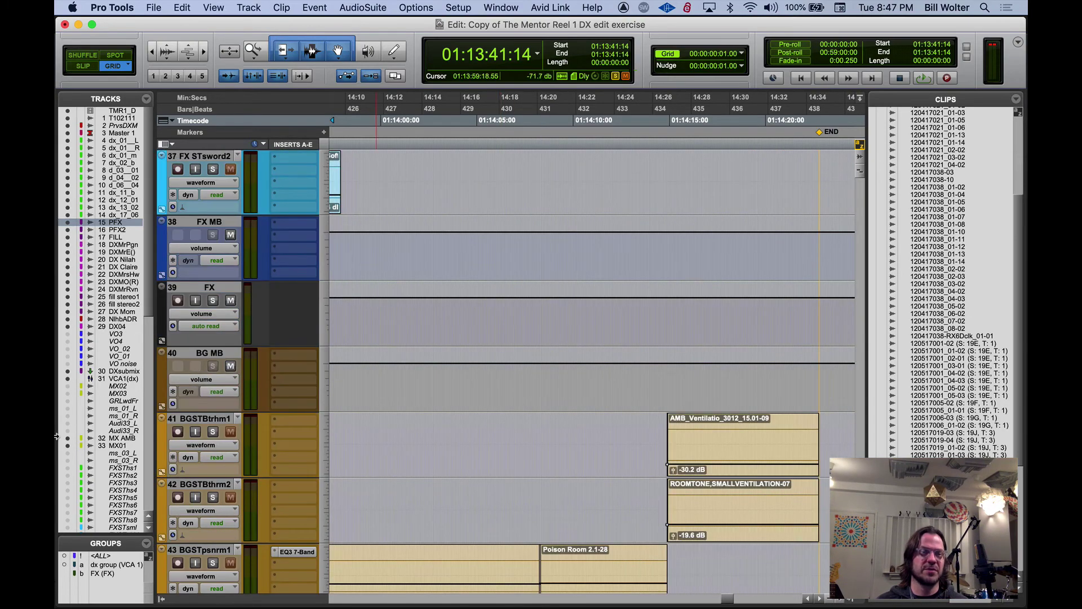
scroll(119, 389, "down", 10)
scroll(119, 389, "up", 2)
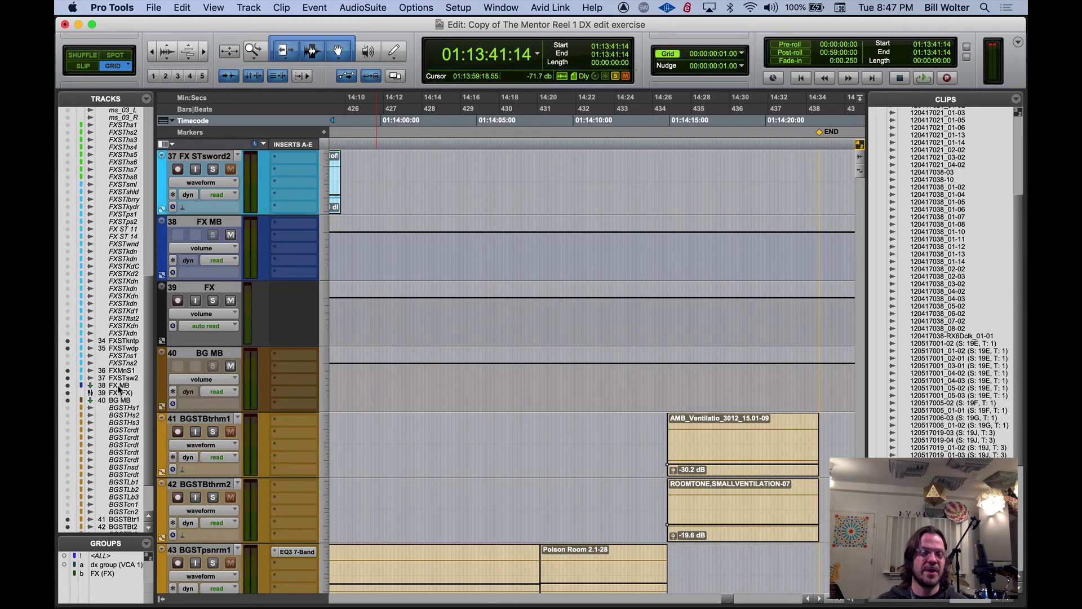
scroll(119, 389, "up", 10)
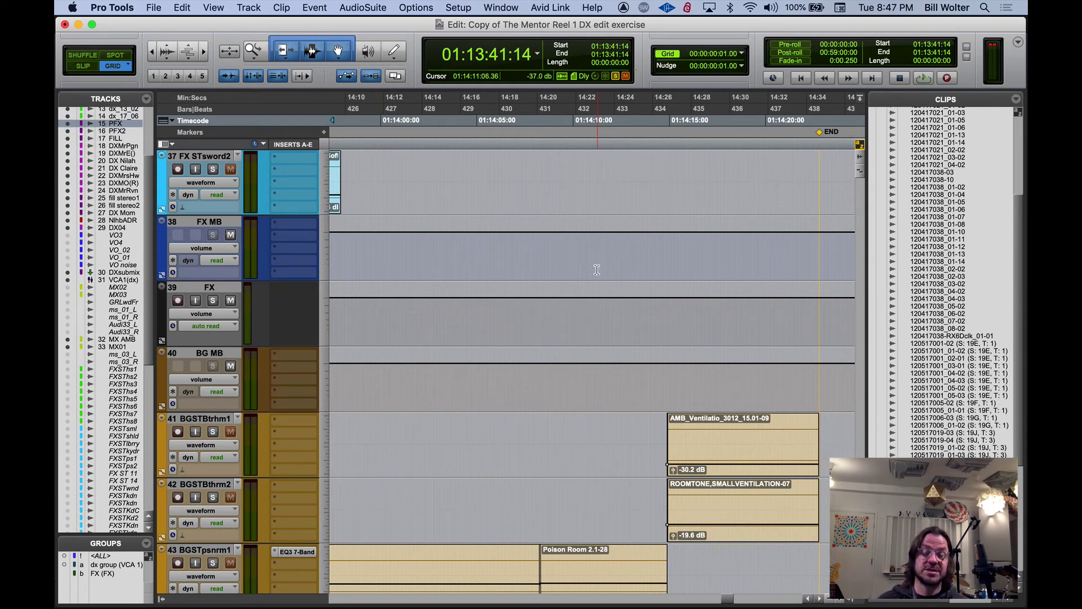
scroll(631, 353, "down", 5)
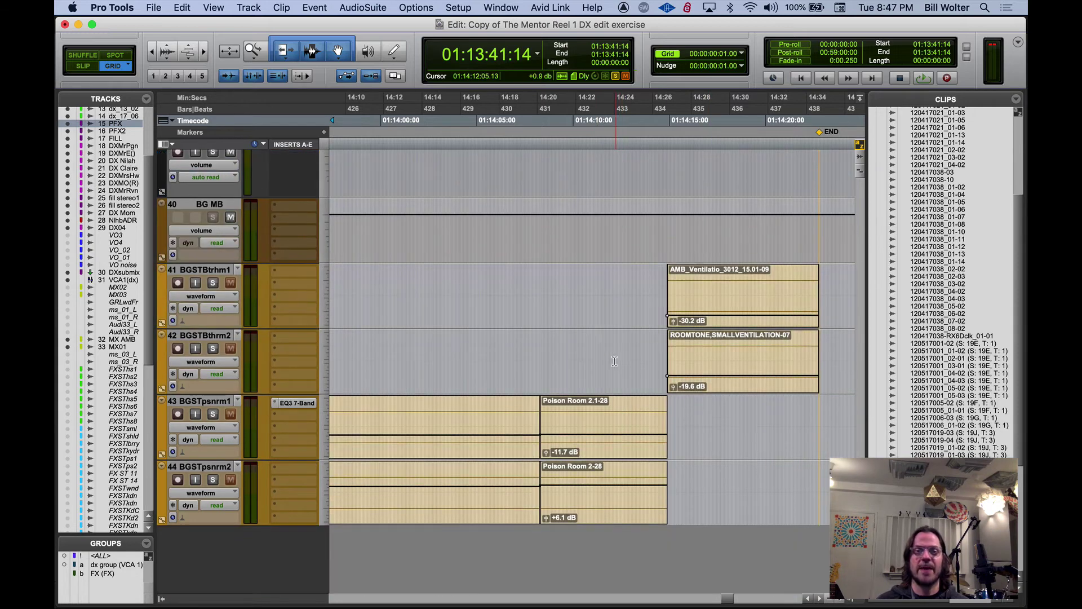
scroll(613, 359, "right", 5)
scroll(612, 360, "left", 15)
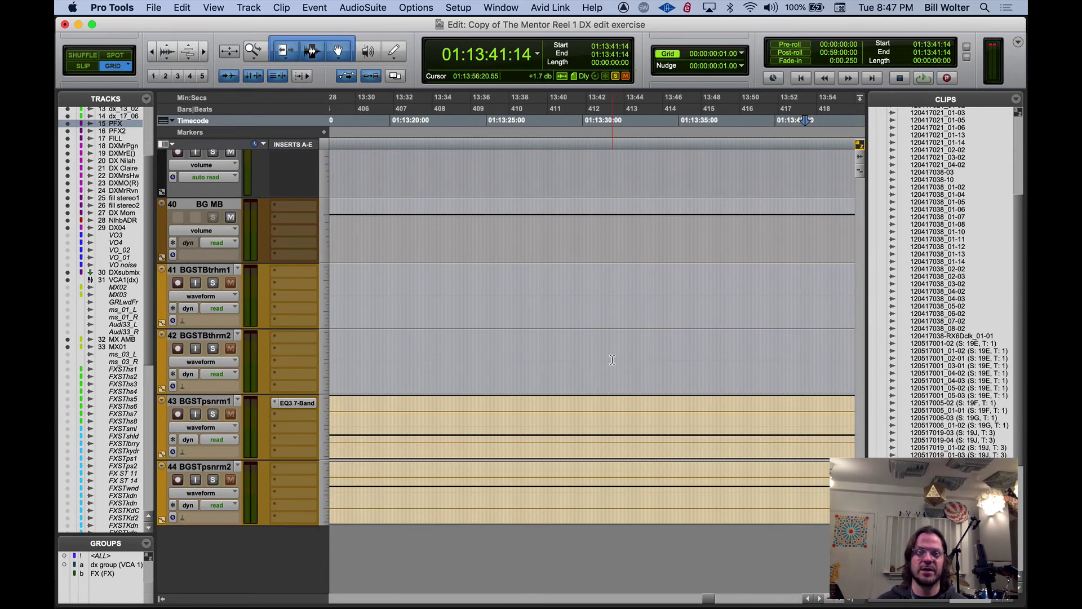
Play from 01:13:10:10 and solo the BGSTpsnrm1 and BGSTpsnrm2 background tracks to hear the Poison Room ambience
left_click(531, 351)
key("space")
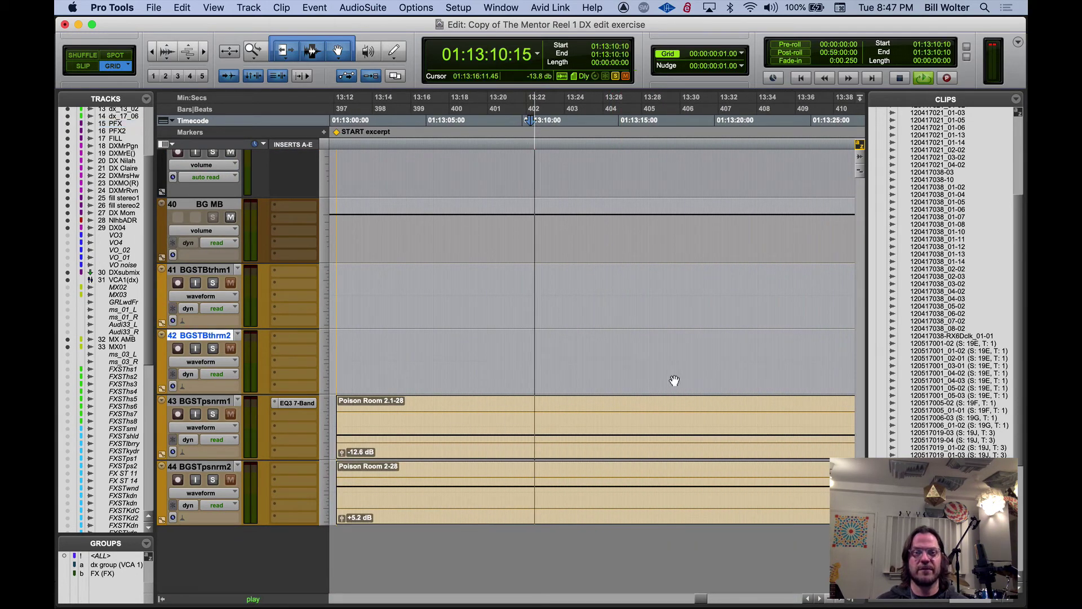
left_click(212, 415)
left_click(216, 467, "shift")
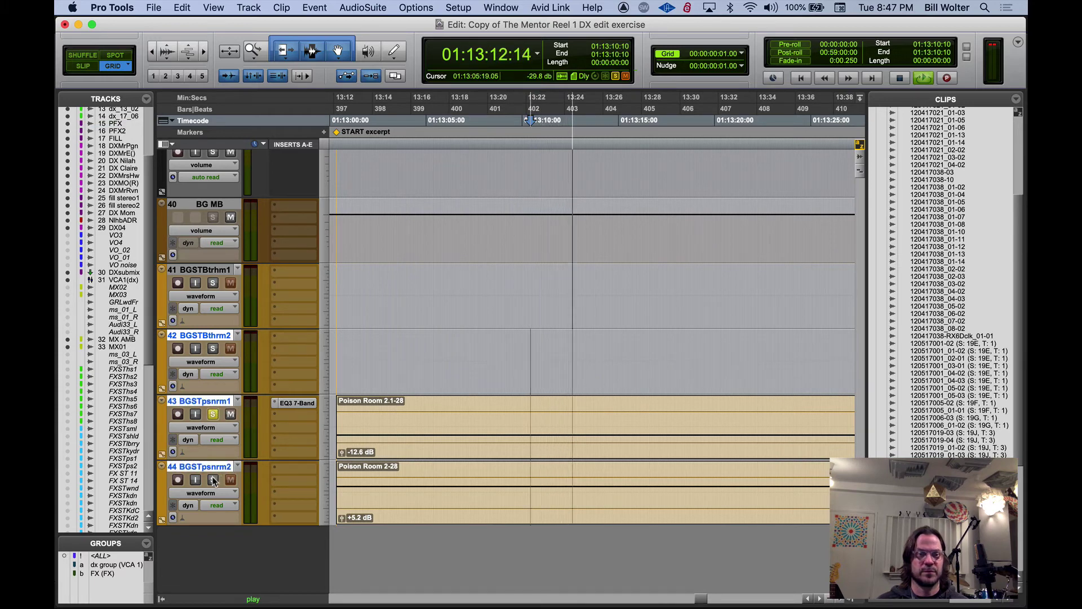
left_click(213, 479)
scroll(725, 394, "right", 4)
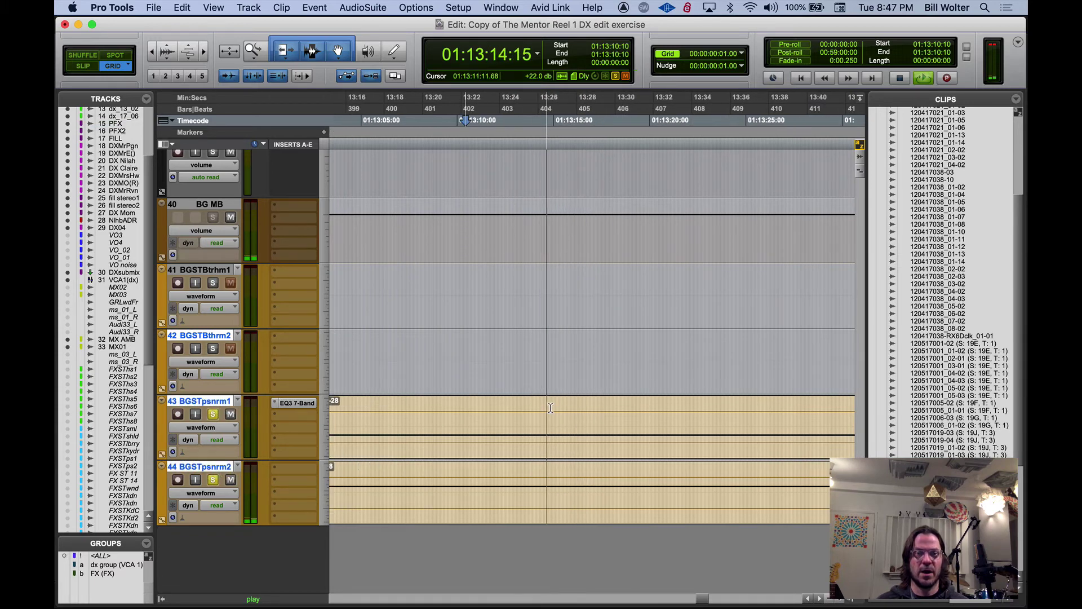
key("space")
Play from 01:14:07:01, add BGSTBtrhm1 and BGSTBthrm2 to the solo, and show the video window to check the scene change
scroll(742, 377, "right", 10)
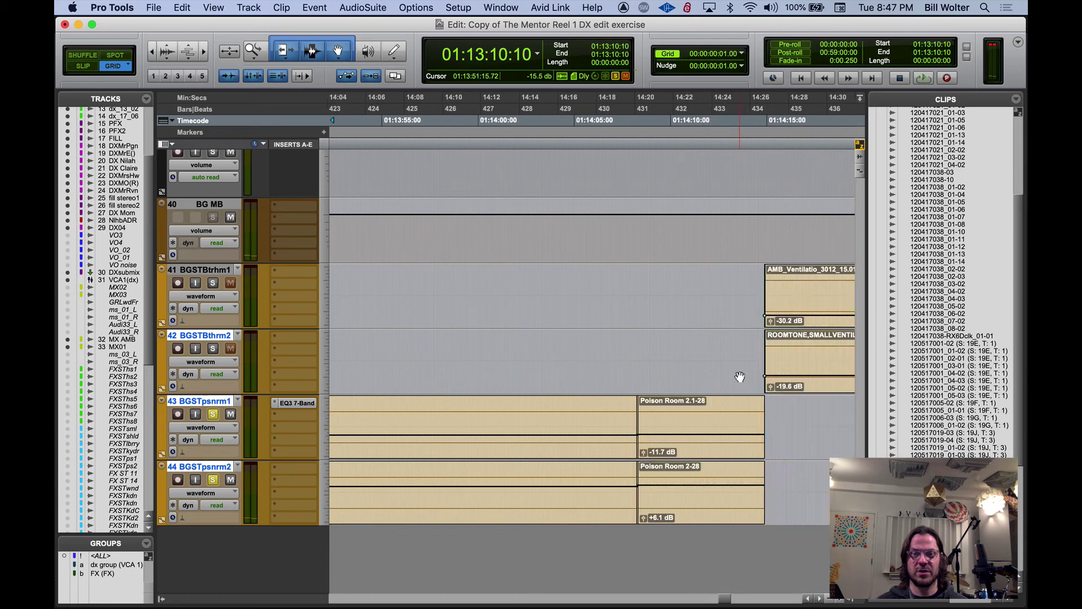
left_click(614, 345)
key("space")
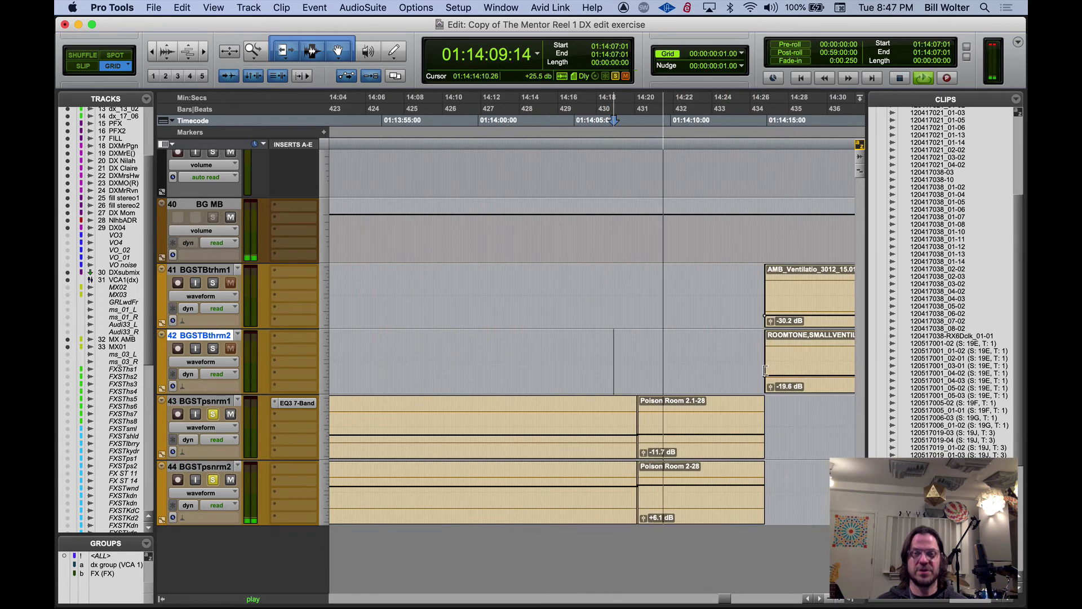
left_click(213, 283)
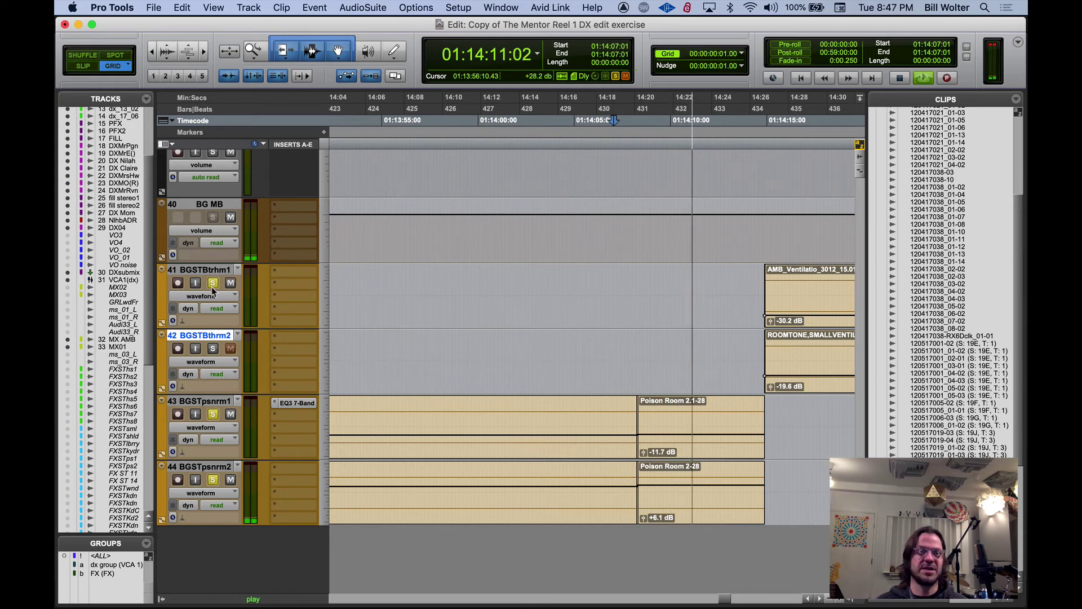
left_click(213, 349)
scroll(789, 321, "right", 3)
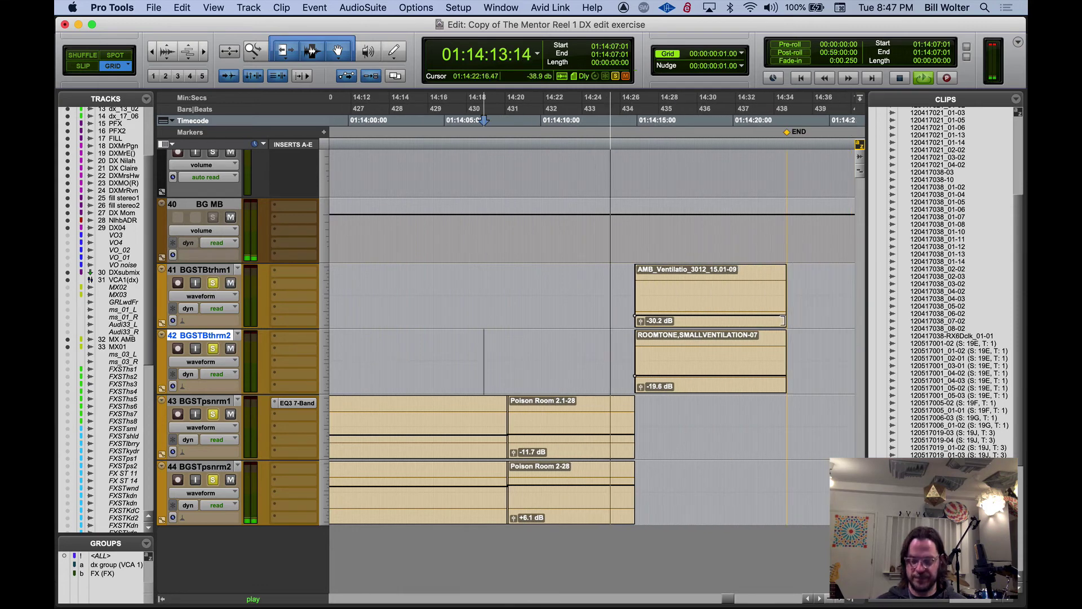
key("super+9")
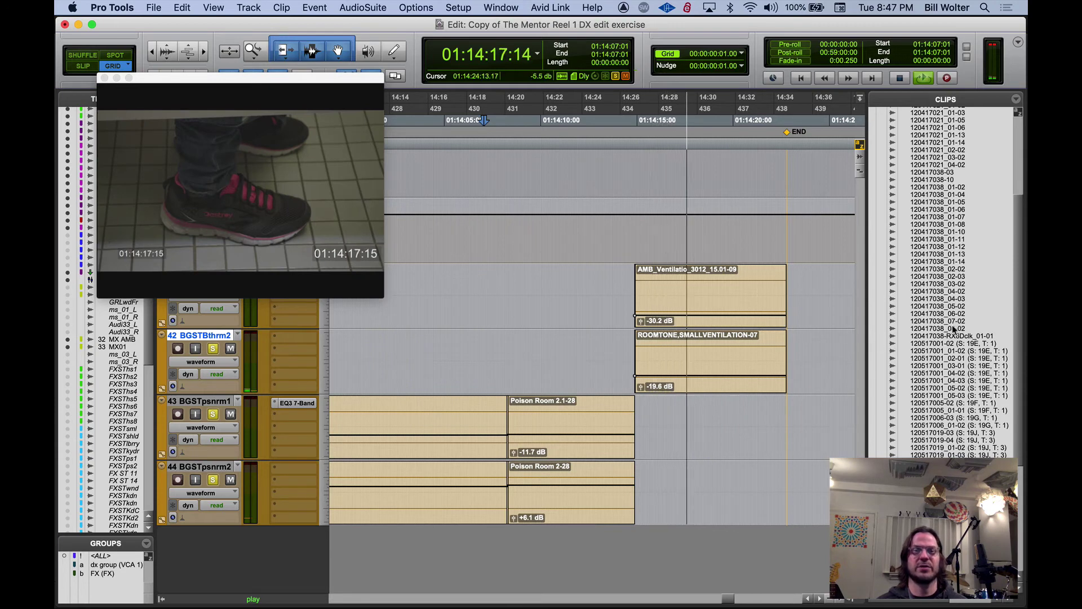
key("space")
Set the clip gain of AMB_Ventilatio to -21.5 dB and ROOMTONE,SMALLVENTILATION to -2.1 dB, and play the transition from 01:14:12:04
left_click_drag(731, 314, 730, 309)
left_click(621, 237)
key("space")
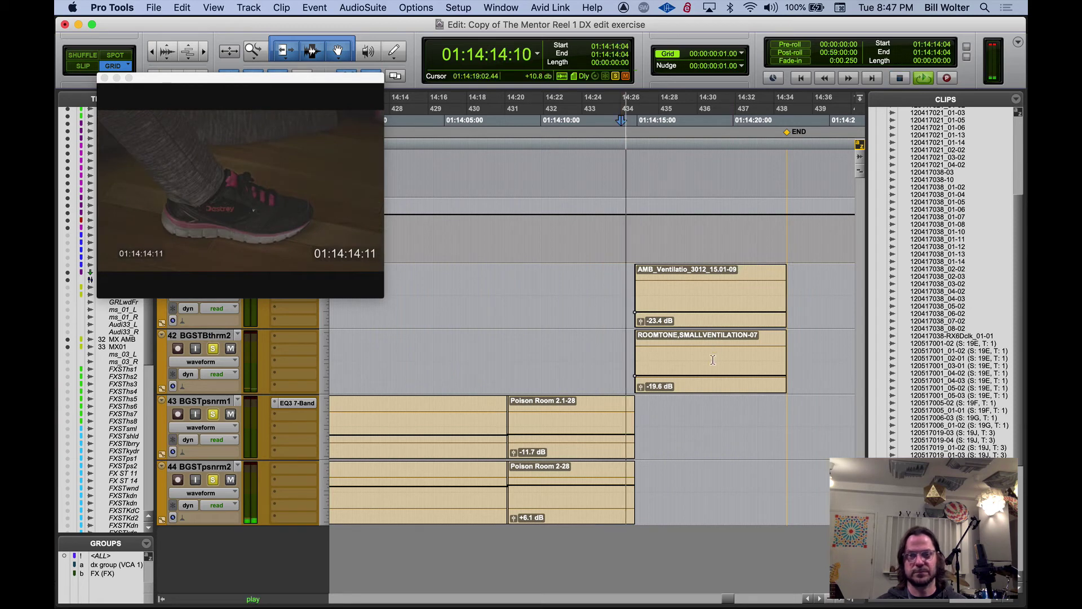
left_click_drag(703, 381, 699, 361)
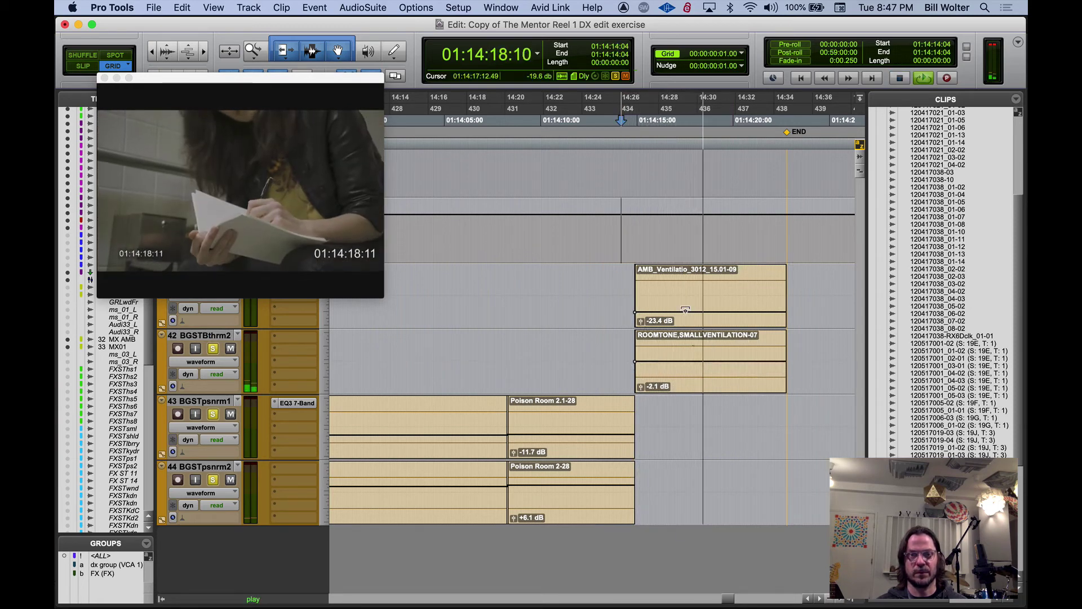
left_click_drag(686, 311, 685, 307)
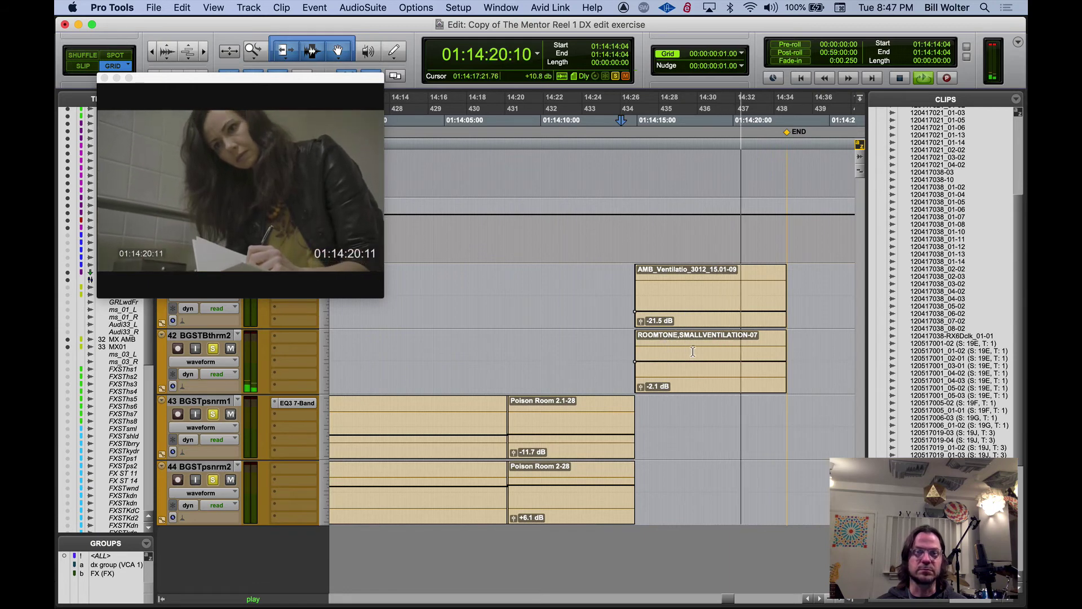
left_click(583, 238)
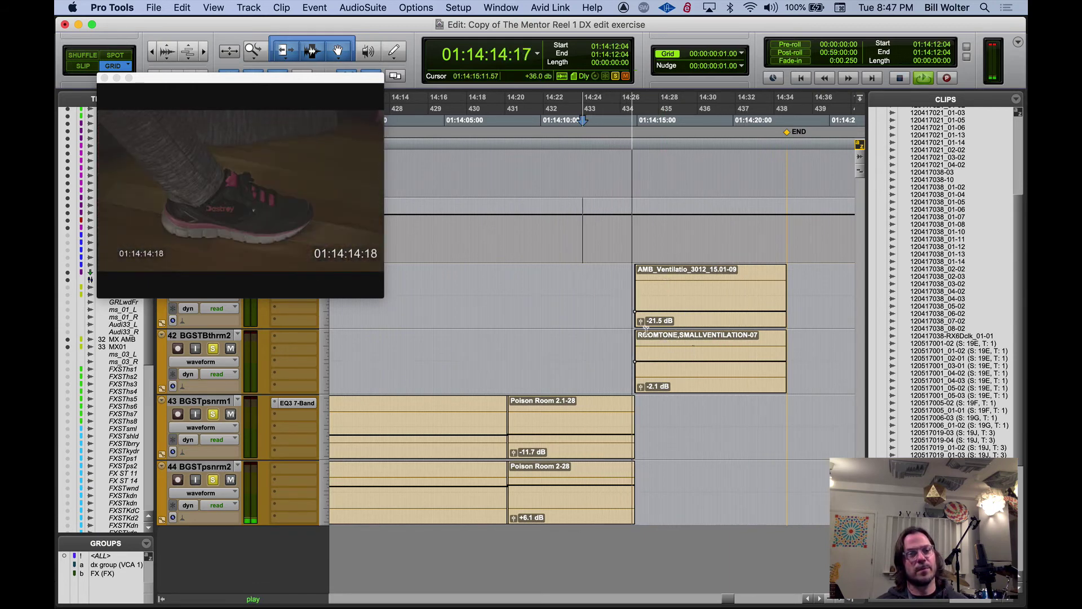
key("space")
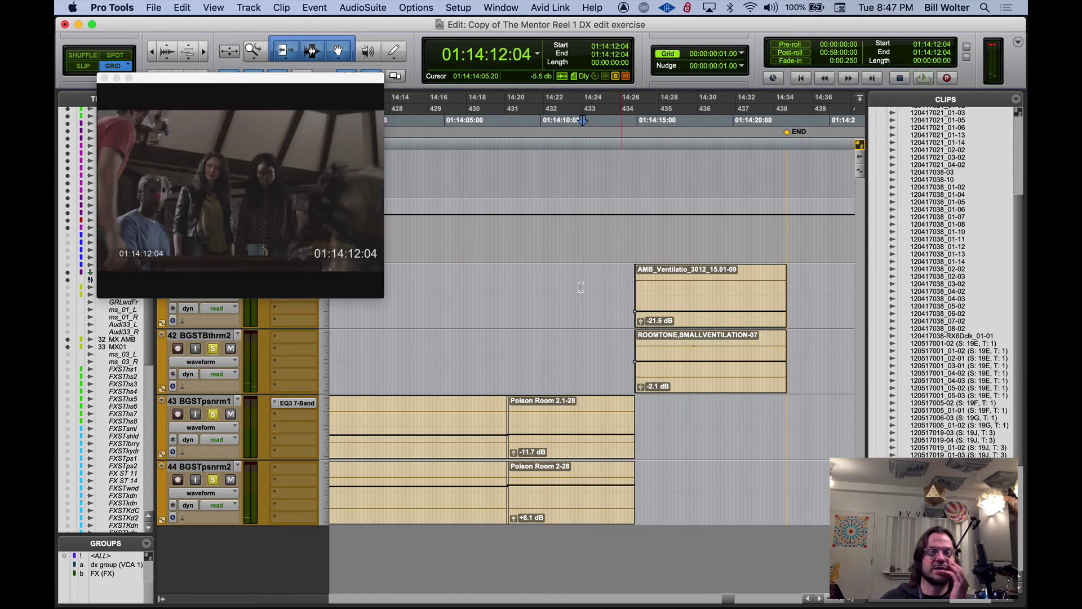
Move the video window off the BGSTBtrhm1 track header and check the picture at 01:14:17:00 and 01:14:09:16
left_click_drag(229, 82, 240, 48)
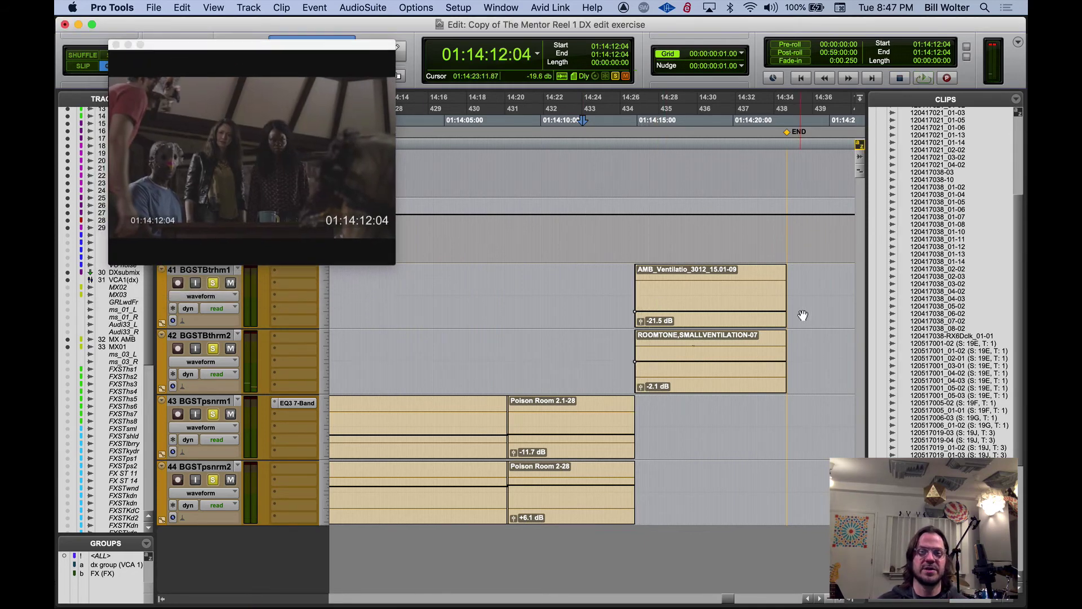
left_click(676, 227)
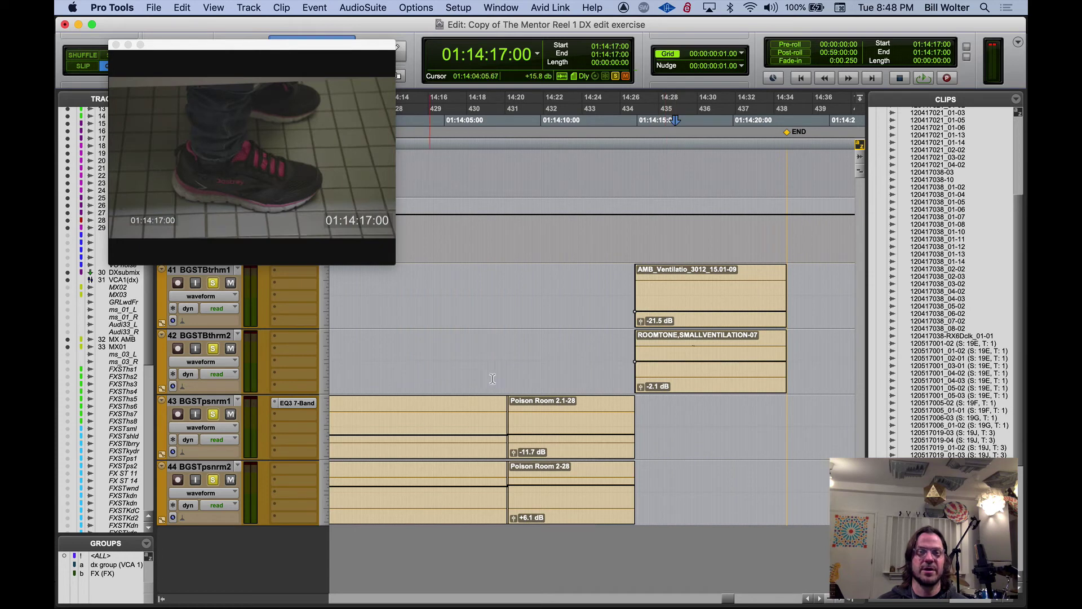
left_click(534, 357)
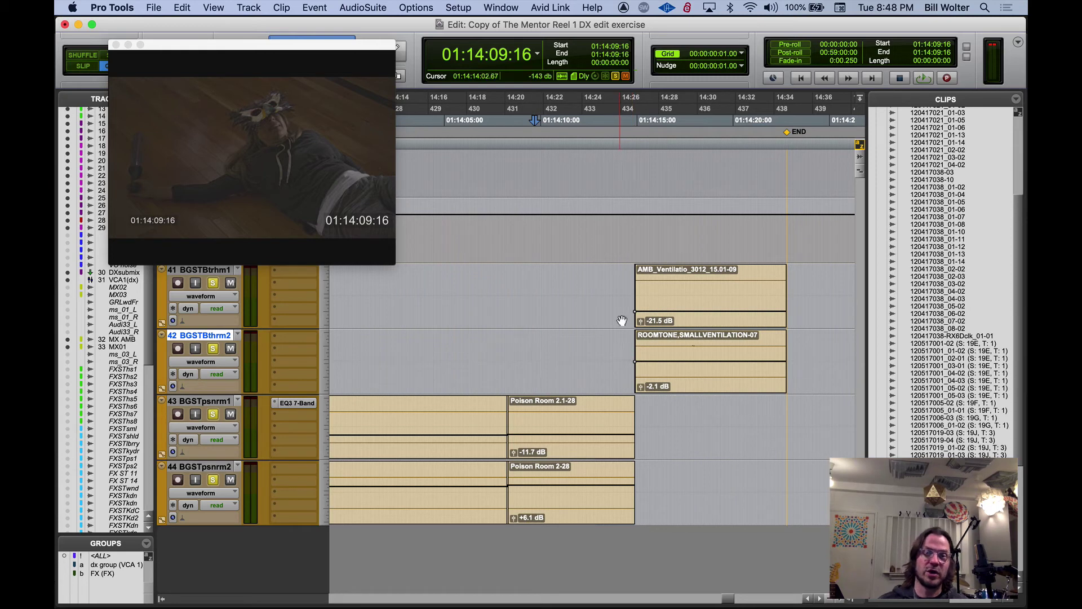
Recolor the two ventilation clips on BGSTBtrhm1 and BGSTBthrm2 yellow-green with the Clips in Tracks color palette, and close the palette
left_click_drag(611, 319, 797, 353)
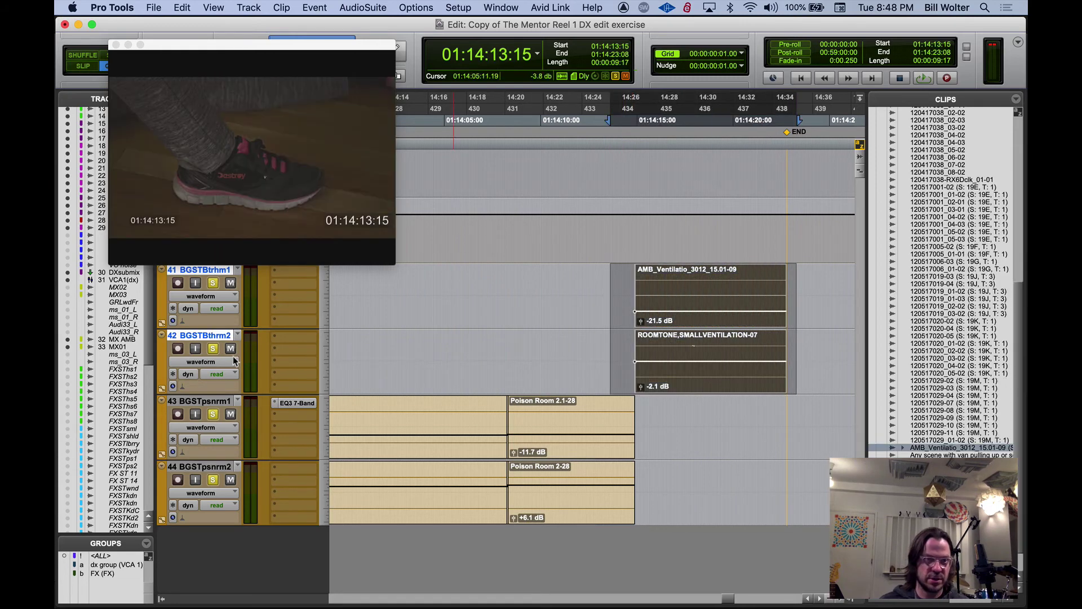
key("super+f")
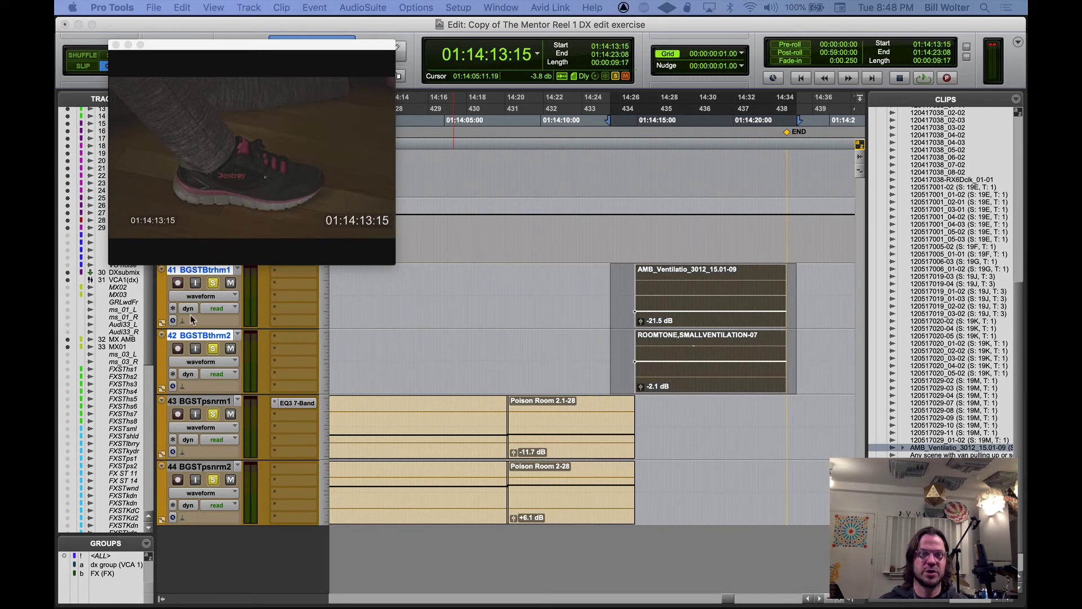
left_click_drag(563, 245, 331, 305)
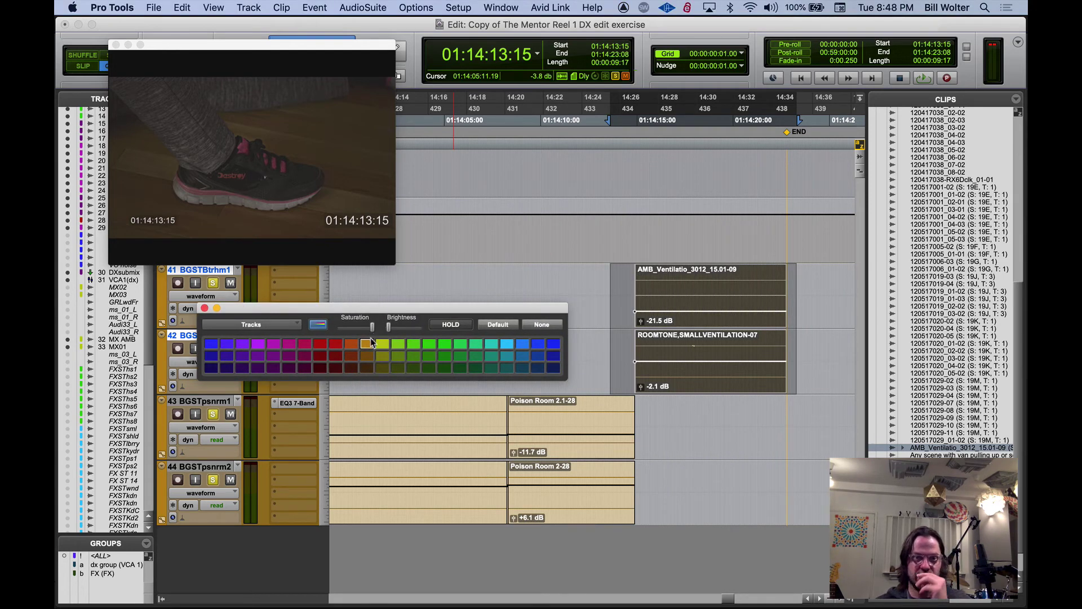
left_click(285, 324)
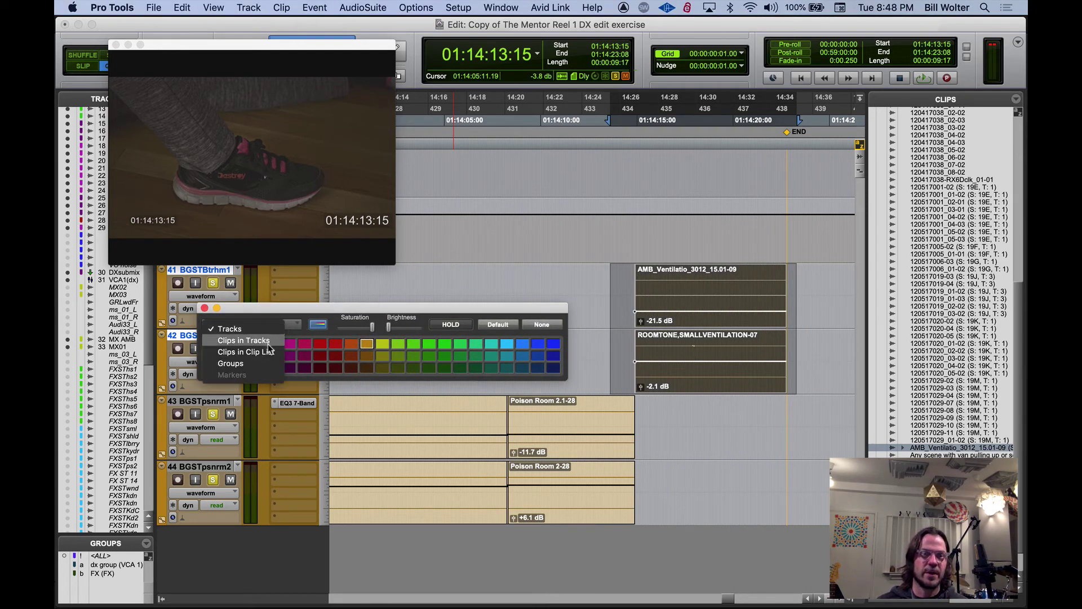
left_click(268, 341)
left_click(388, 344)
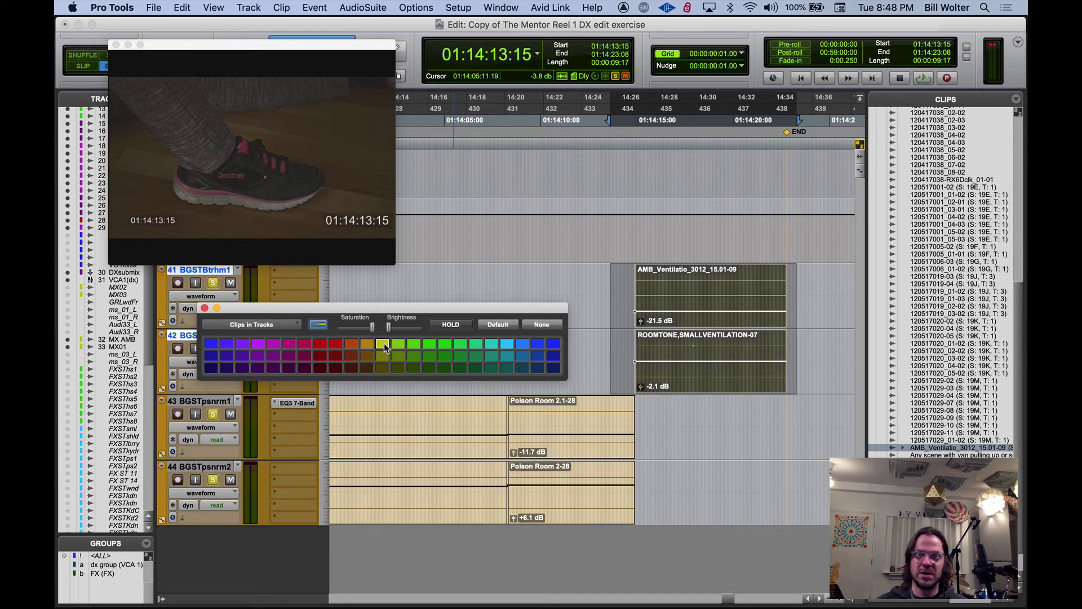
left_click(510, 282)
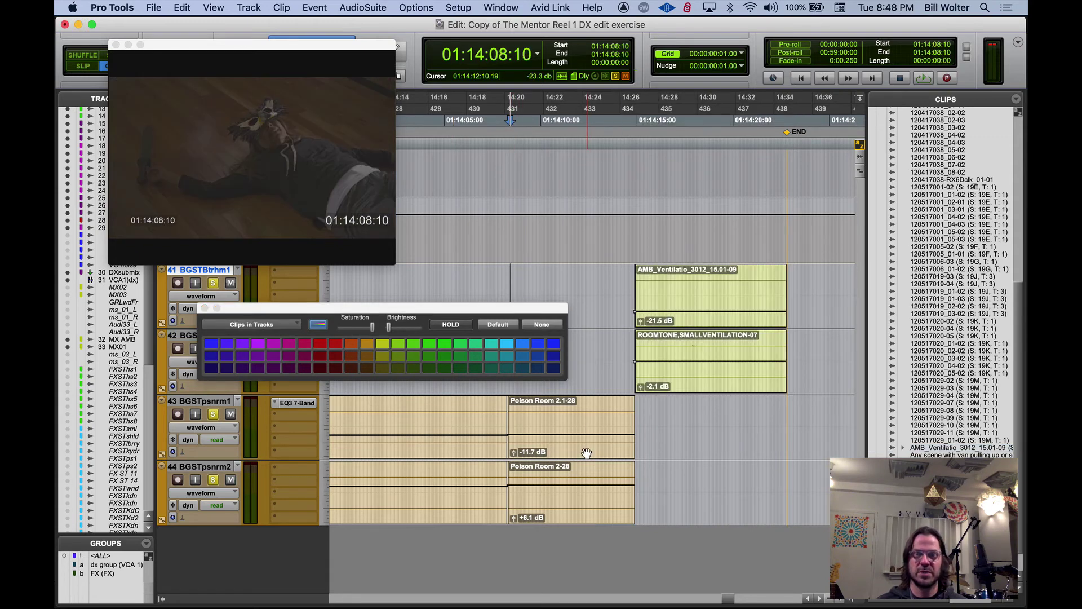
left_click(205, 309)
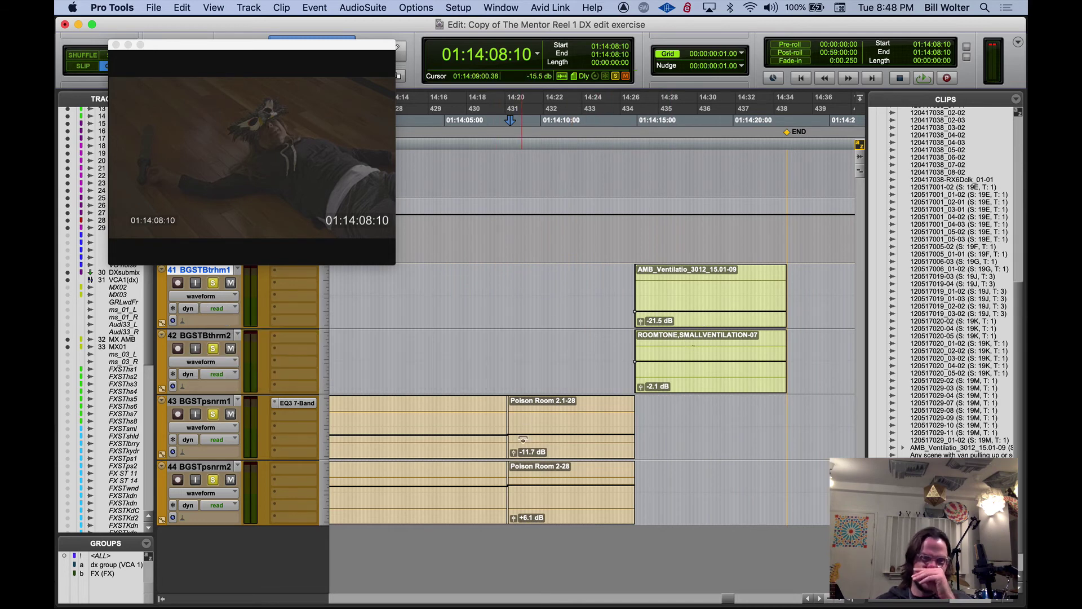
scroll(663, 356, "up", 3)
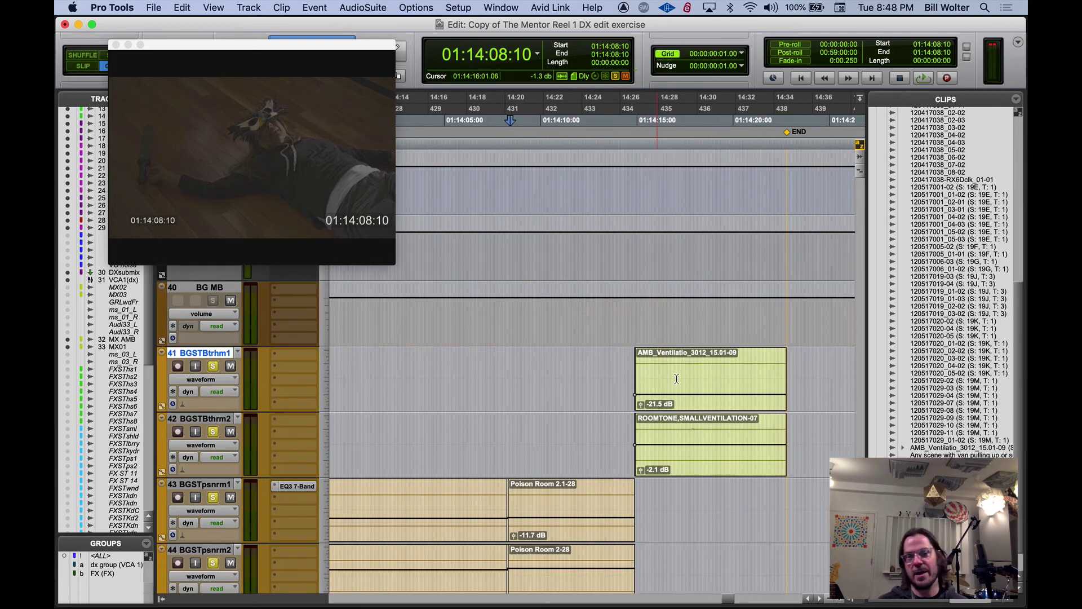
scroll(514, 388, "up", 10)
scroll(512, 379, "down", 5)
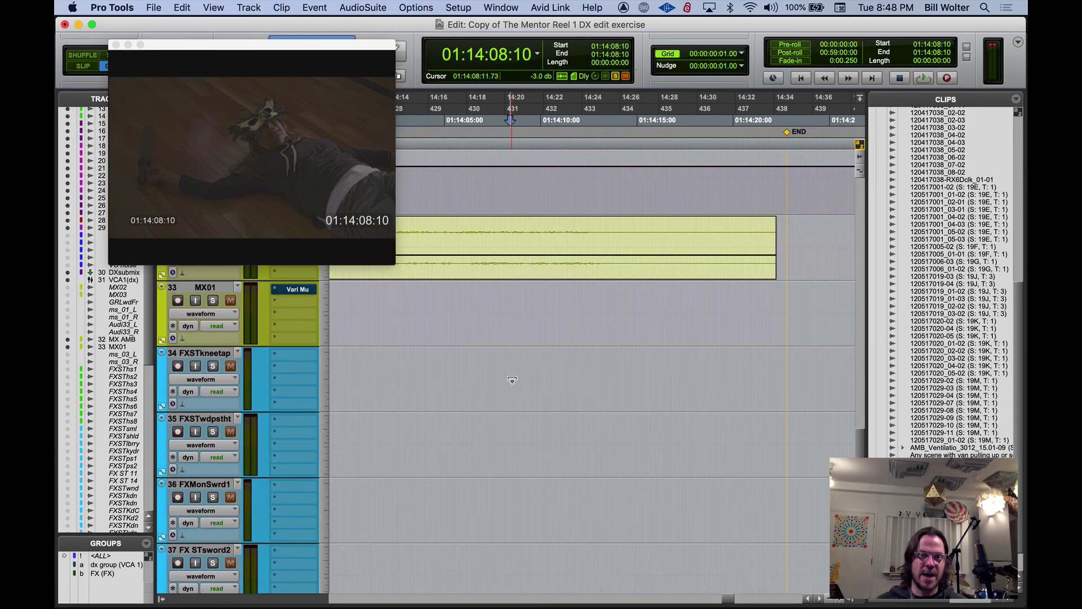
Solo FX STsword2 and play around its foley clip from 01:13:55:01 and 01:13:57:18
left_click(504, 311)
key("r")
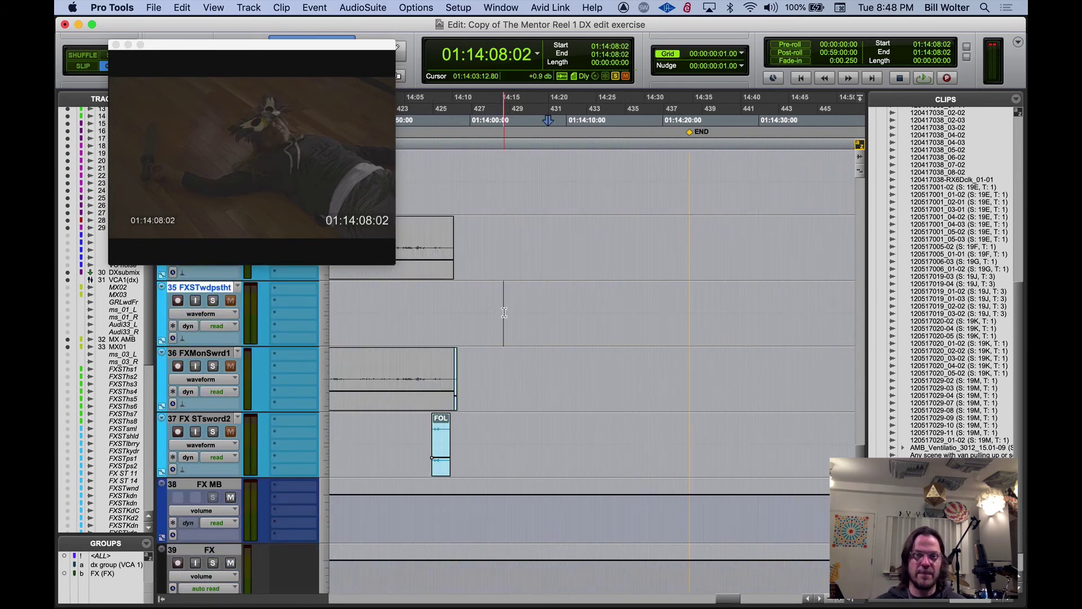
left_click(420, 435)
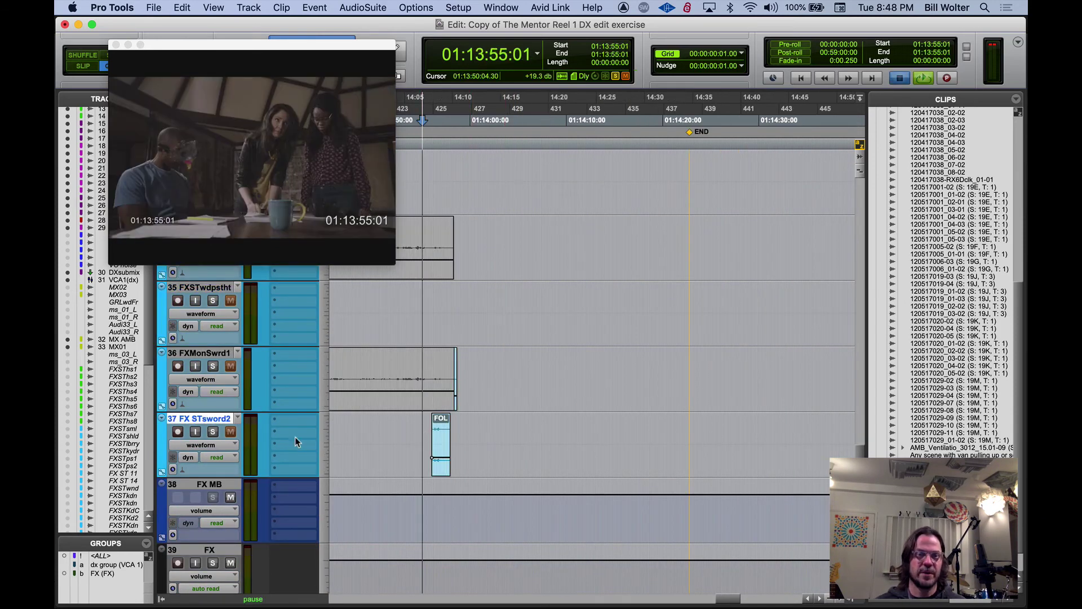
key("space")
left_click(213, 432)
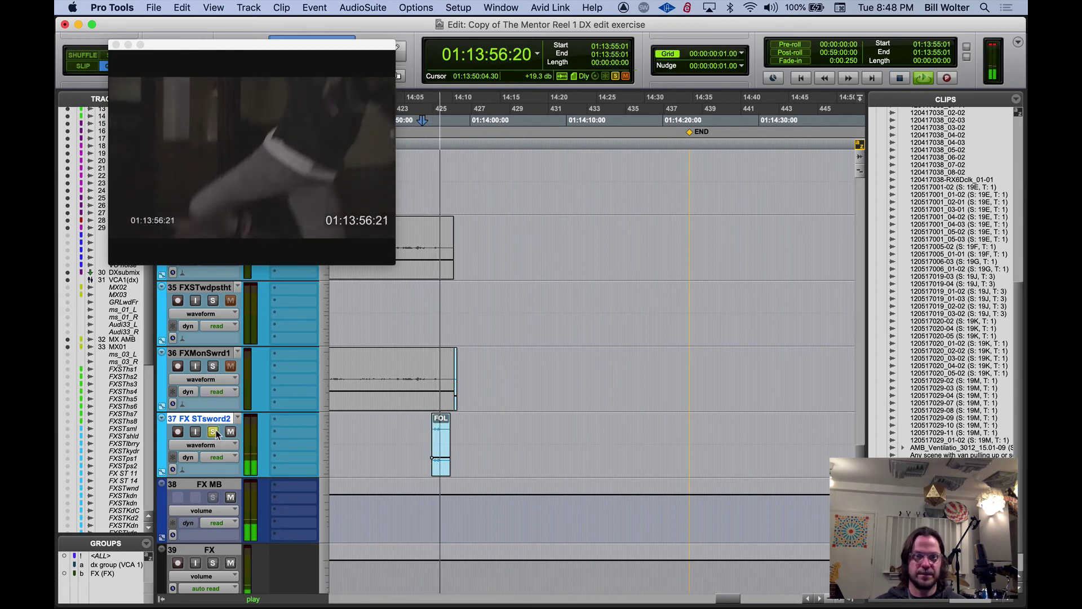
key("space")
left_click(450, 304)
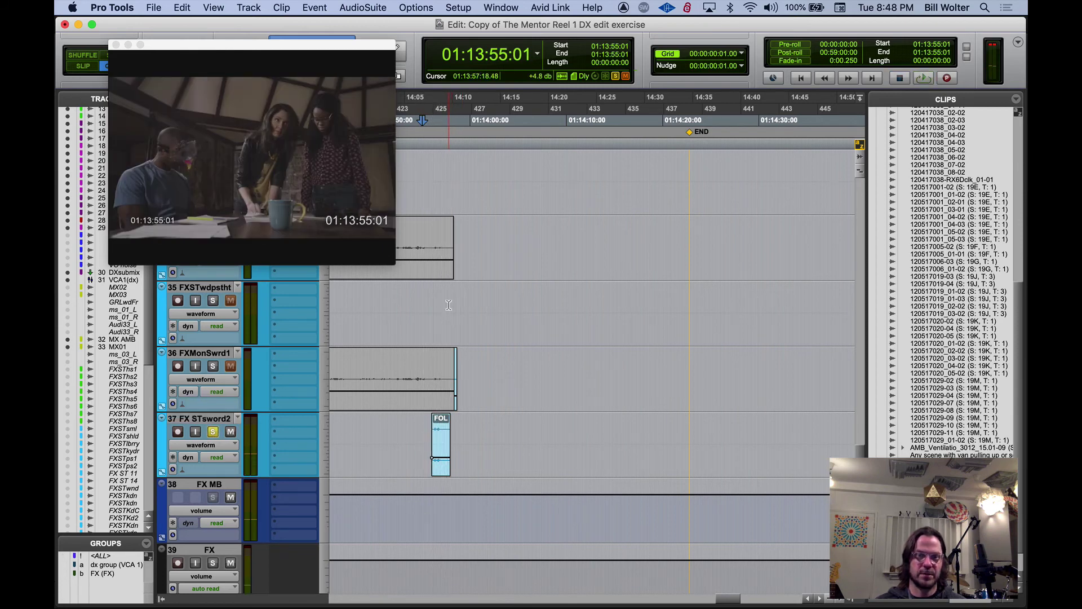
key("space")
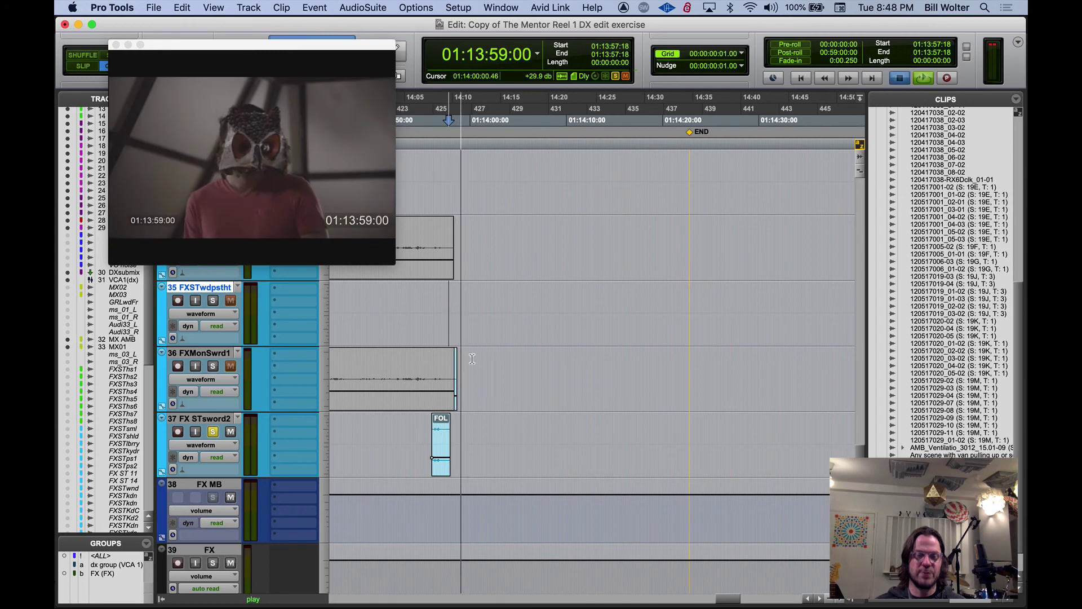
key("space")
Play the foley clip on FXSTwdpstht from 01:13:09:18 and 01:13:09:22, soloing the track to hear it alone
scroll(446, 343, "left", 10)
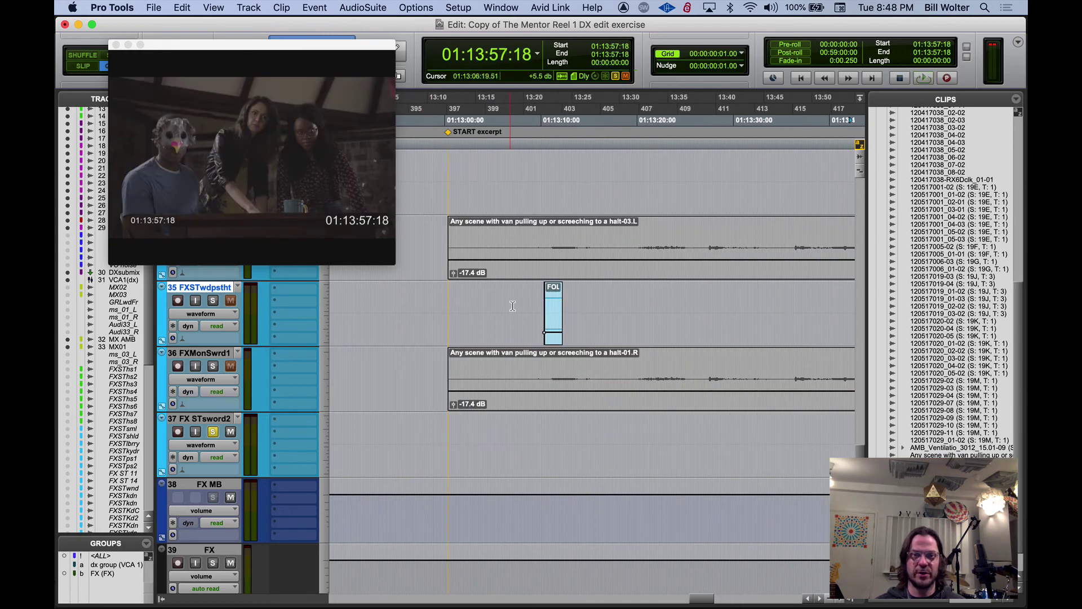
left_click_drag(541, 303, 540, 303)
key("space")
key("space")
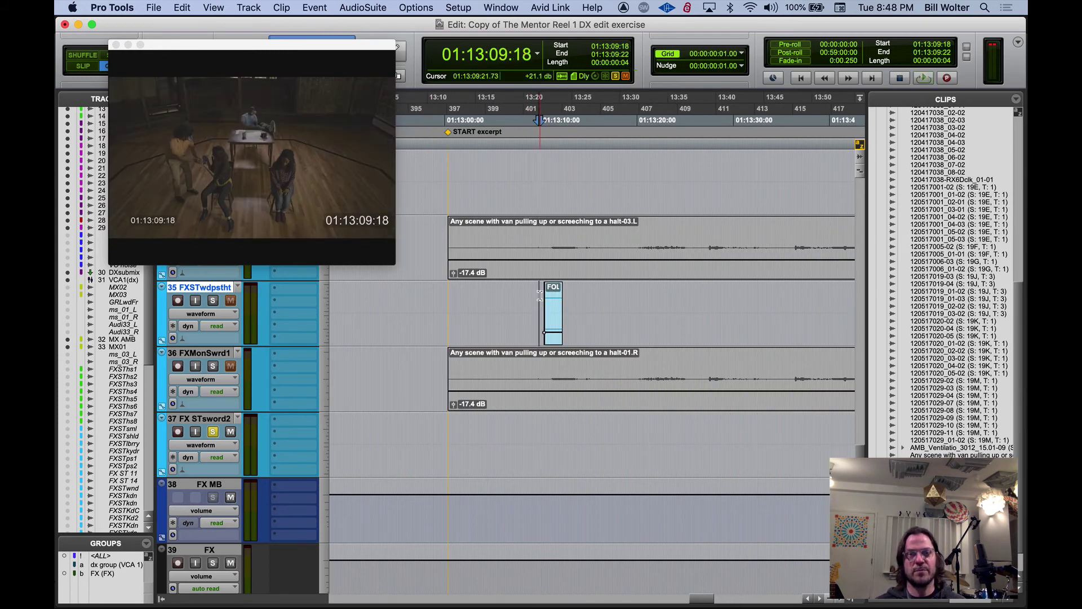
left_click(540, 295)
key("space")
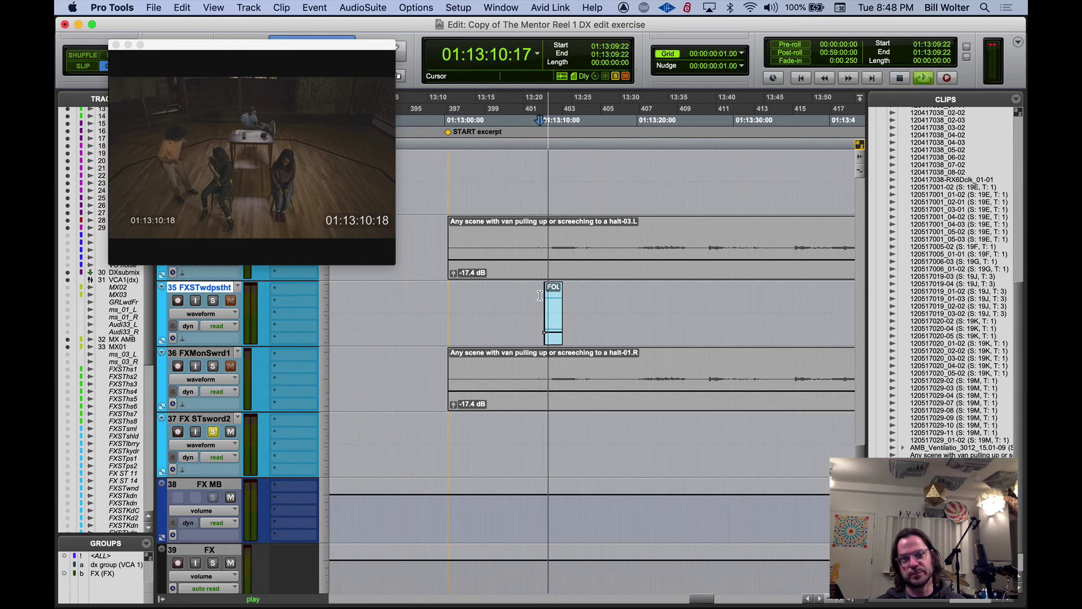
key("space")
left_click(213, 301)
key("space")
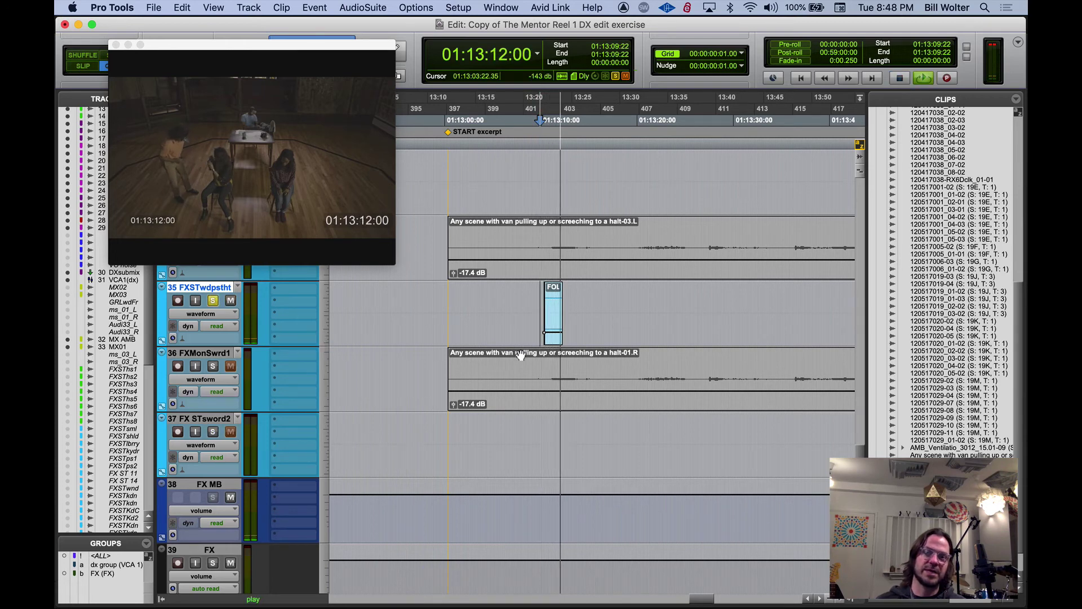
key("space")
Raise the clip gain of the foley clip on FXSTwdpstht, play it from 01:13:09:22, and select 01:13:09:08 to 01:13:13:13
left_click_drag(558, 331, 553, 322)
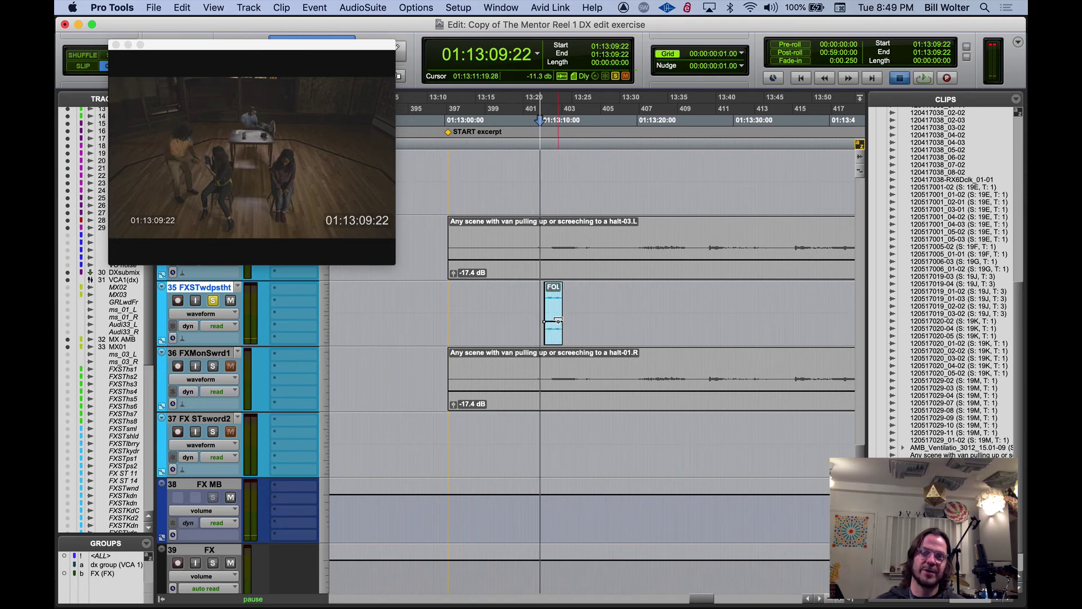
key("space")
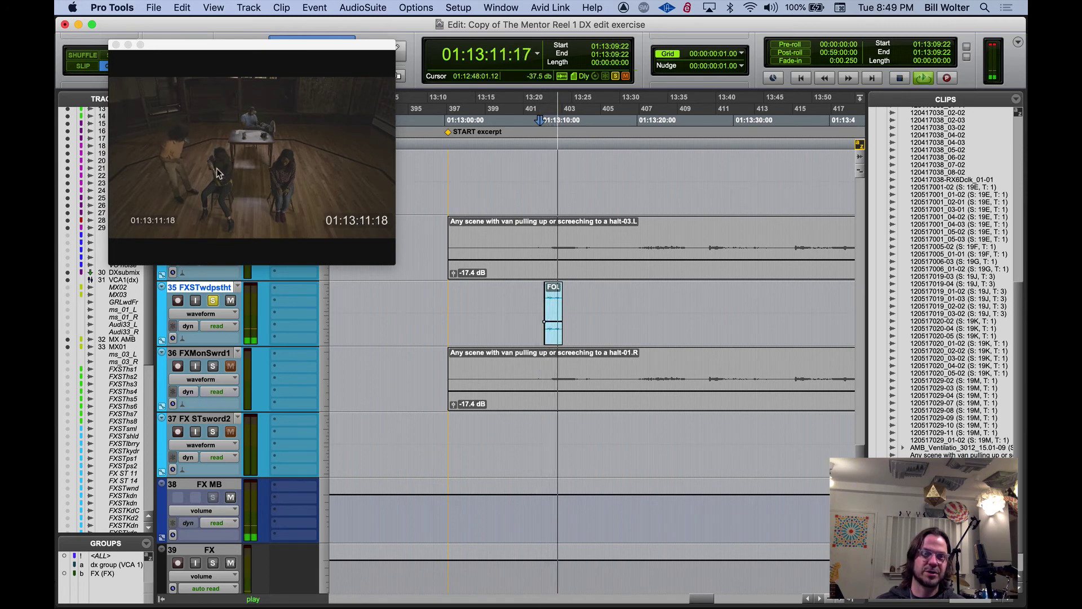
key("space")
left_click_drag(534, 309, 578, 308)
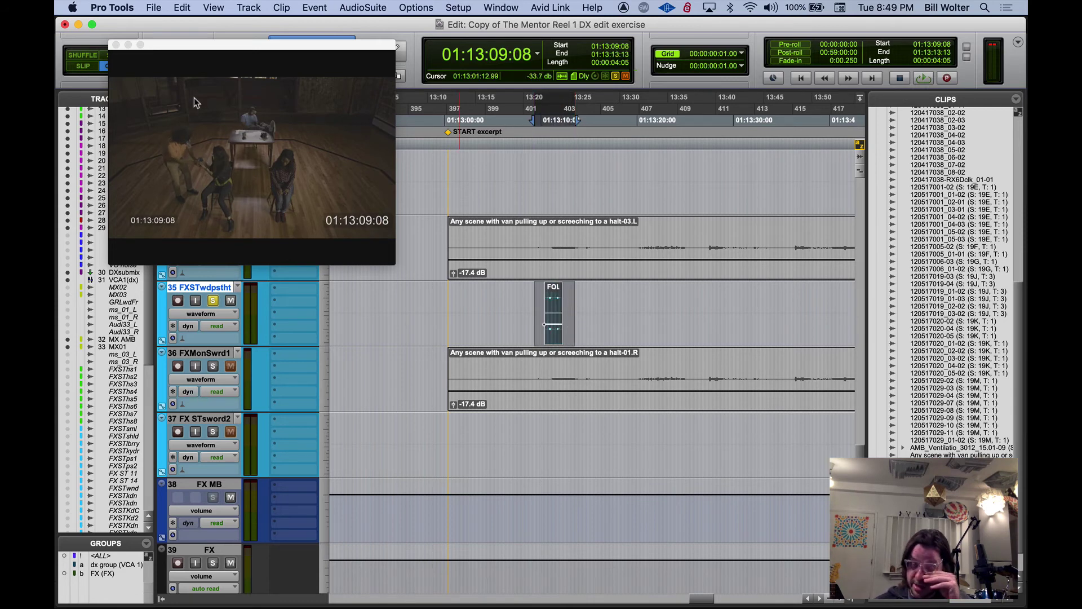
Close the video window, solo MX AMB, and play its ambient music from 01:13:21:12
left_click(116, 46)
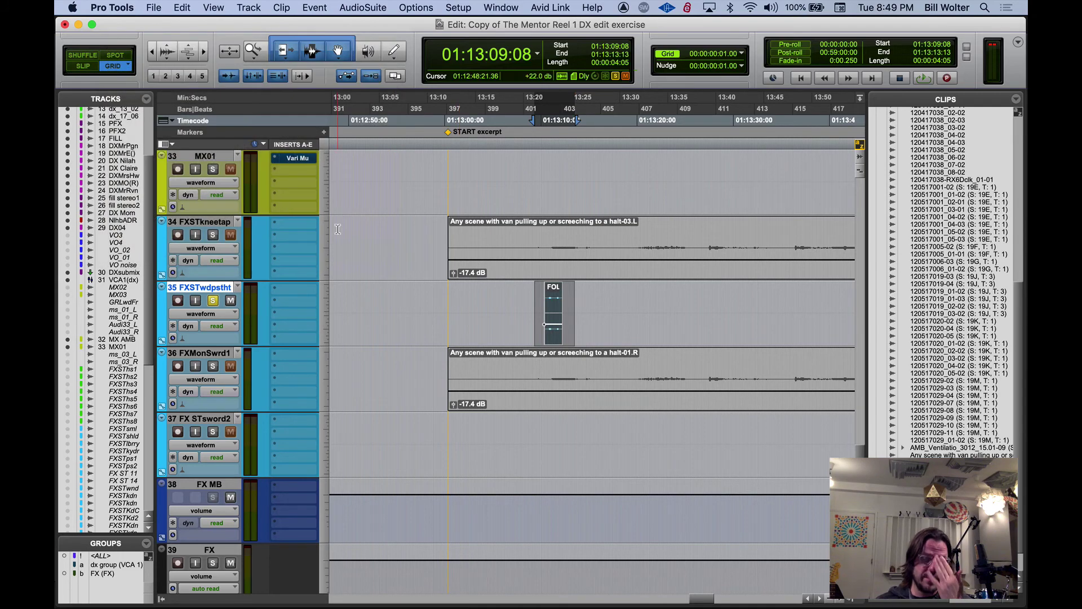
key("r")
key("r")
scroll(661, 262, "up", 5)
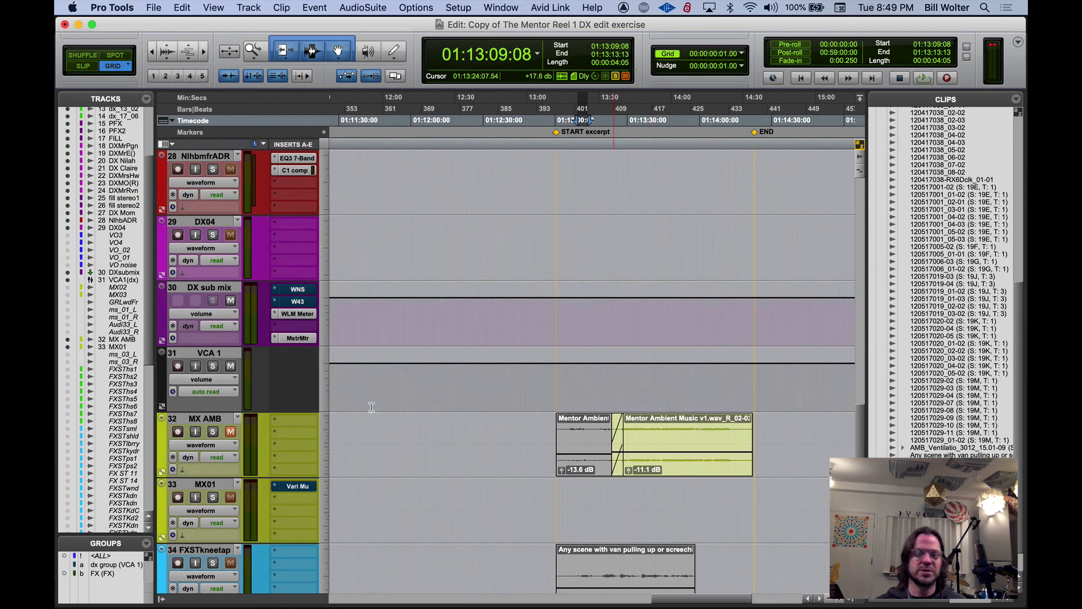
left_click(213, 432)
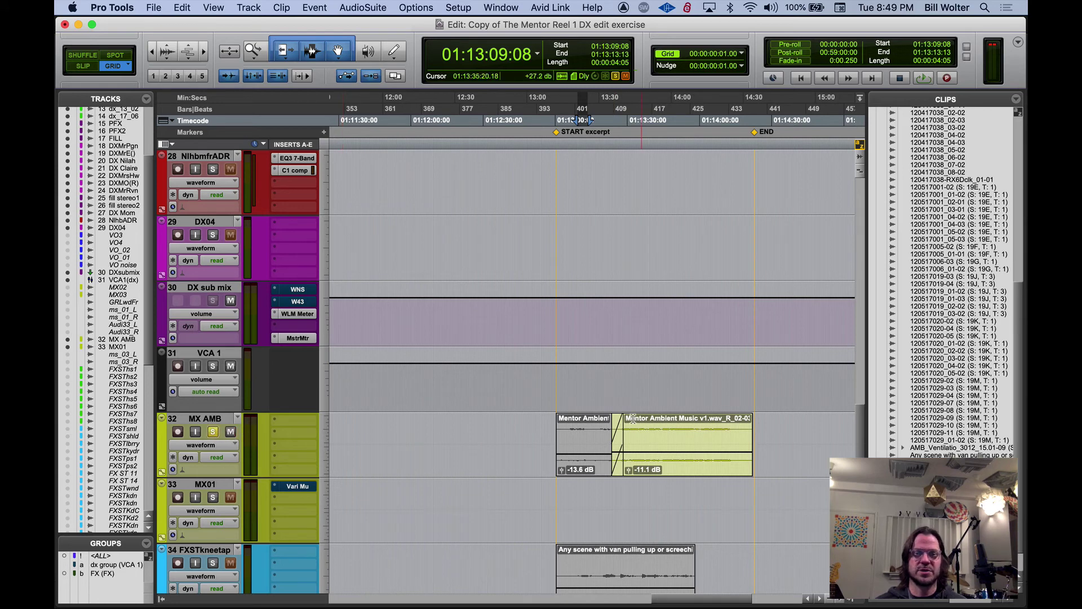
left_click(608, 390)
key("space")
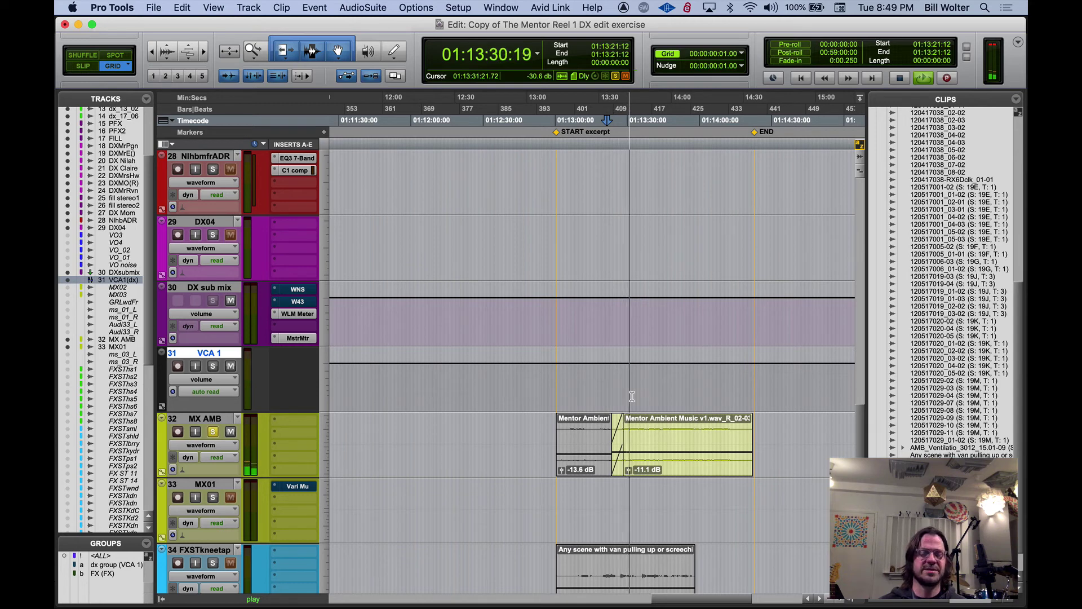
scroll(662, 273, "up", 10)
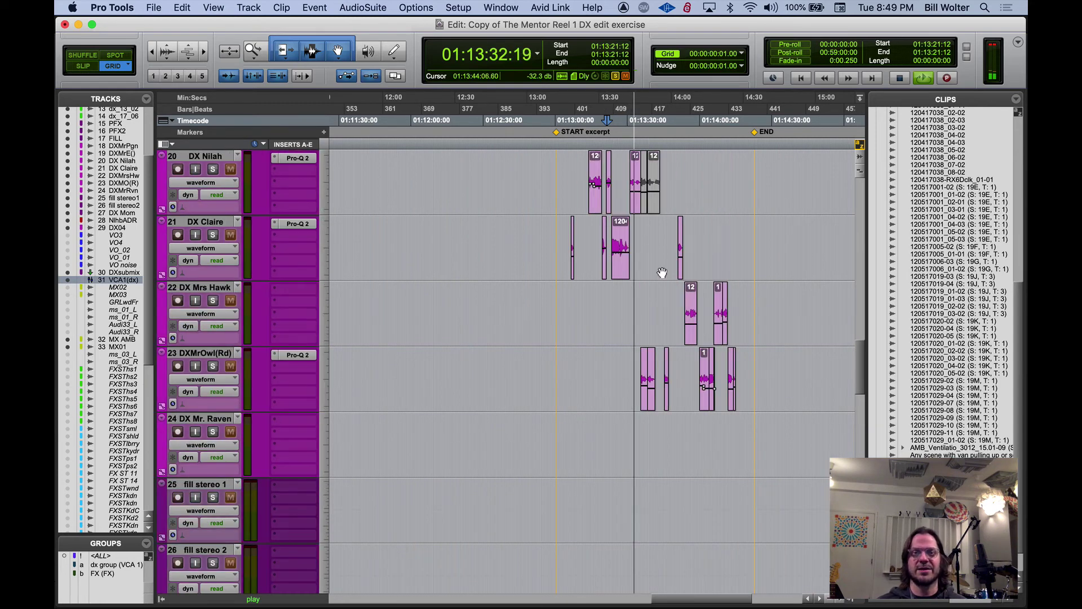
key("space")
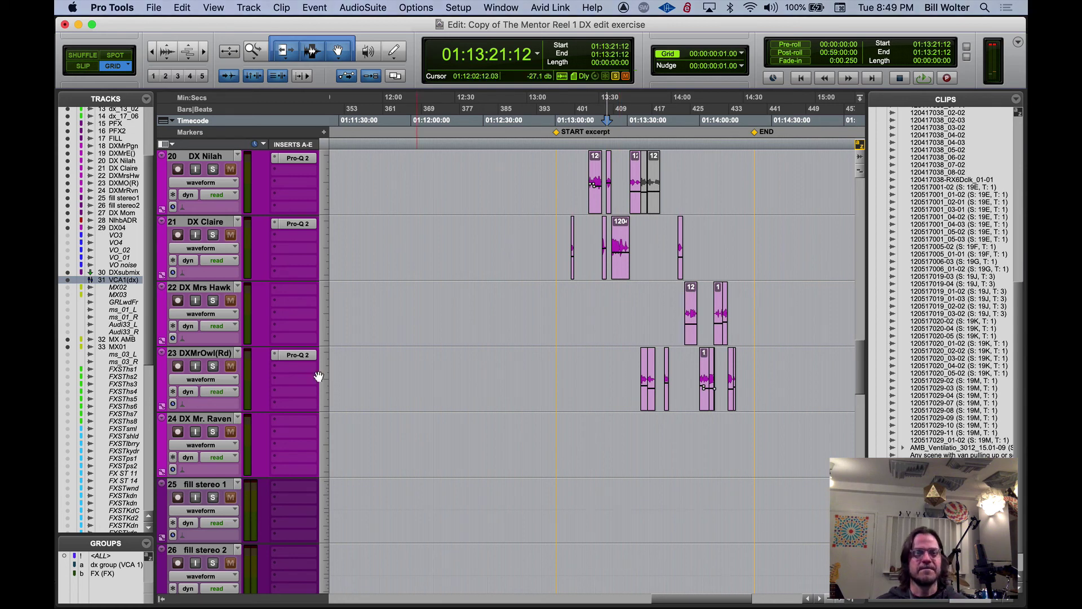
Review the clip layout on the character dialogue tracks and on the green production source tracks above them
scroll(299, 386, "down", 5)
scroll(299, 386, "up", 5)
scroll(523, 315, "up", 3)
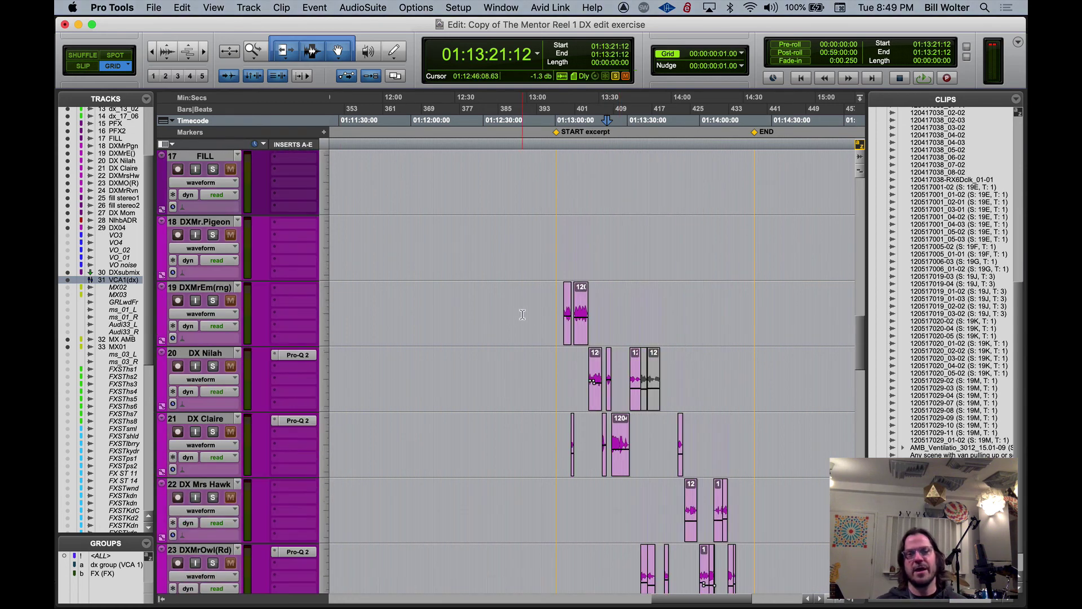
scroll(522, 307, "down", 9)
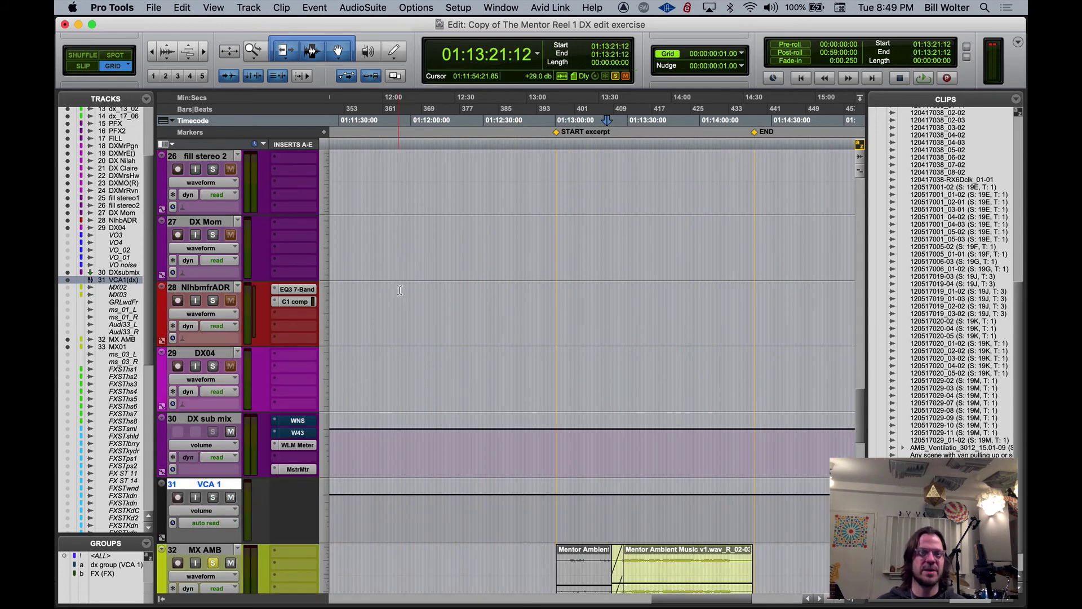
scroll(446, 286, "up", 5)
scroll(445, 286, "up", 13)
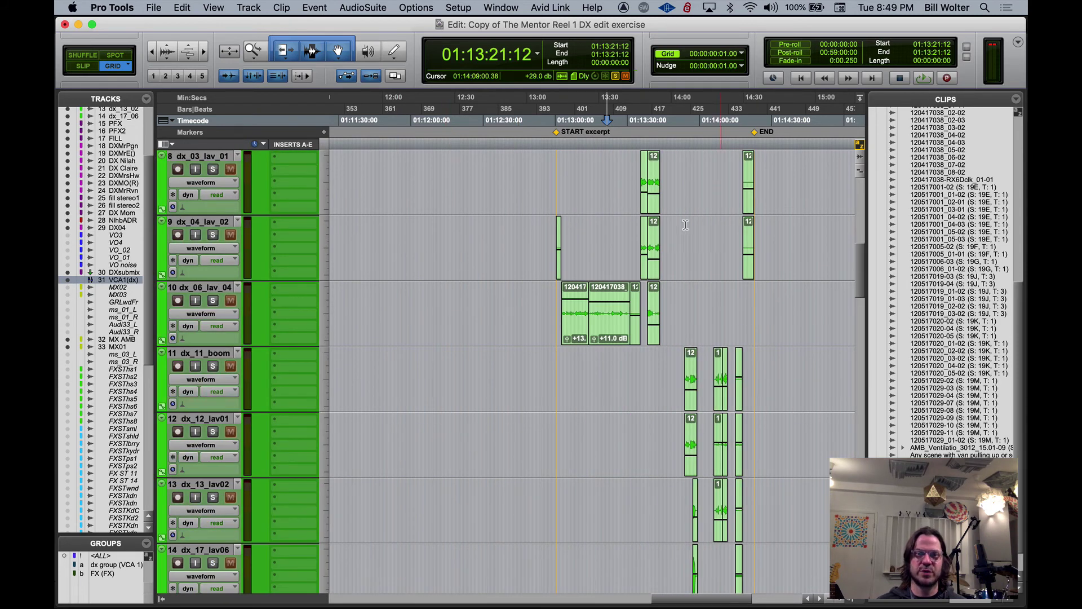
scroll(622, 272, "up", 2)
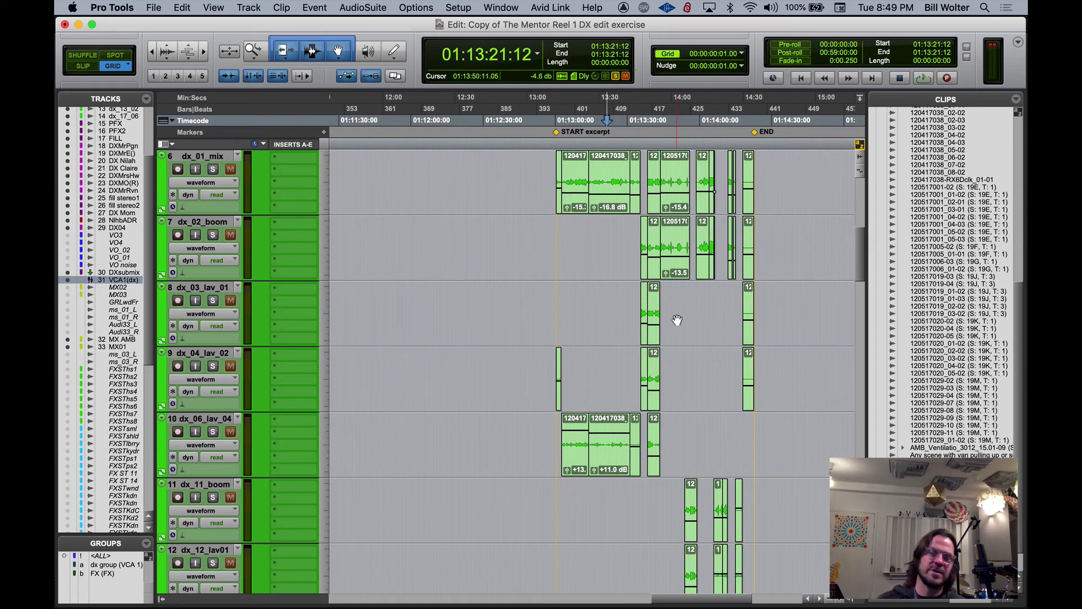
scroll(659, 261, "up", 3)
scroll(642, 327, "down", 1)
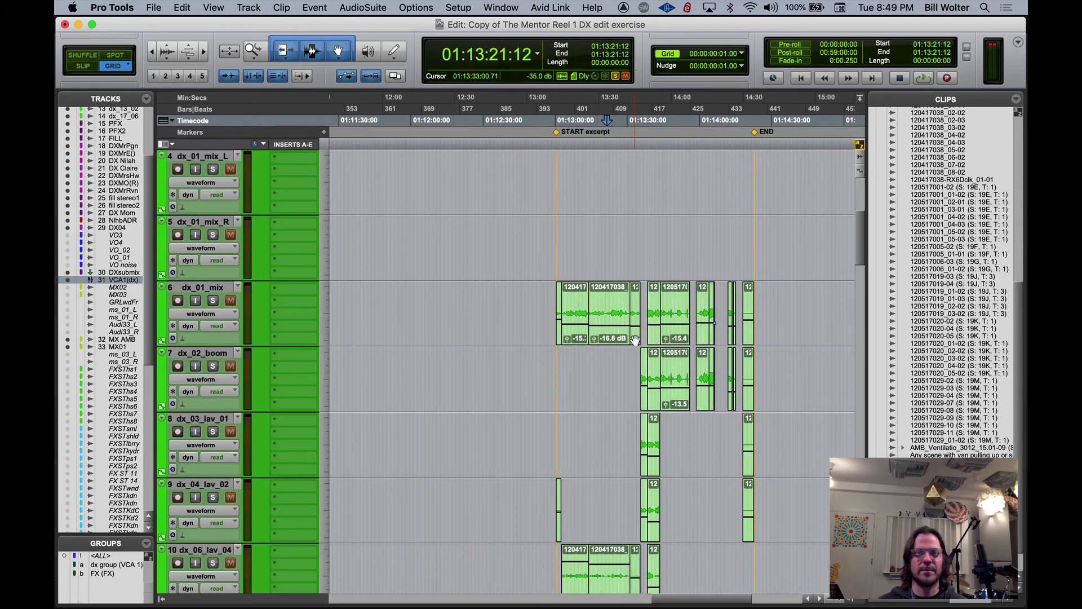
scroll(635, 340, "down", 2)
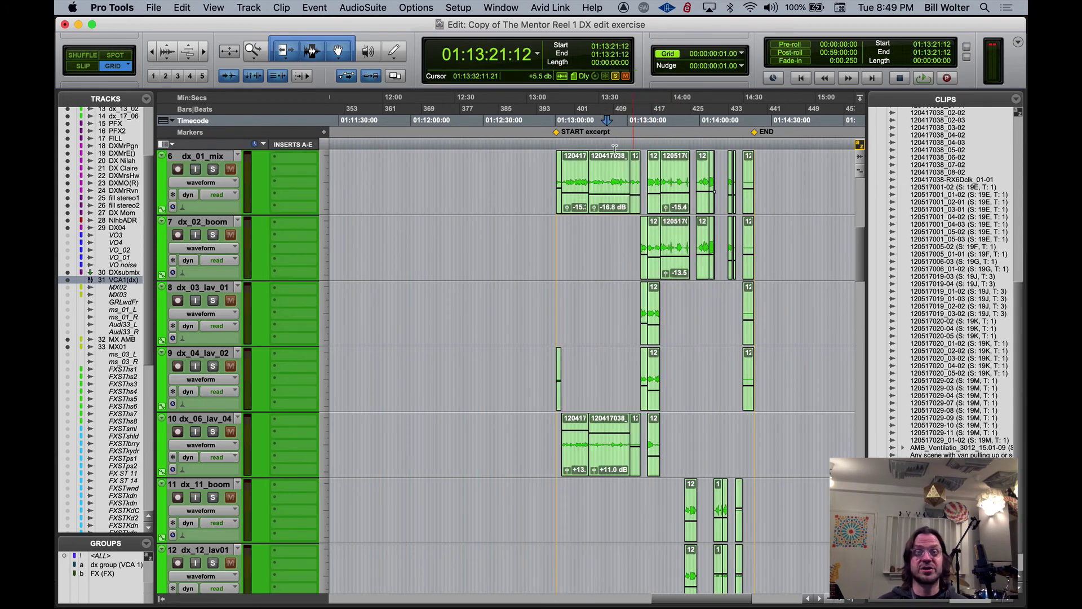
Make the green production source tracks from dx_01_mix_L through dx_17_lav06 inactive
scroll(380, 256, "up", 5)
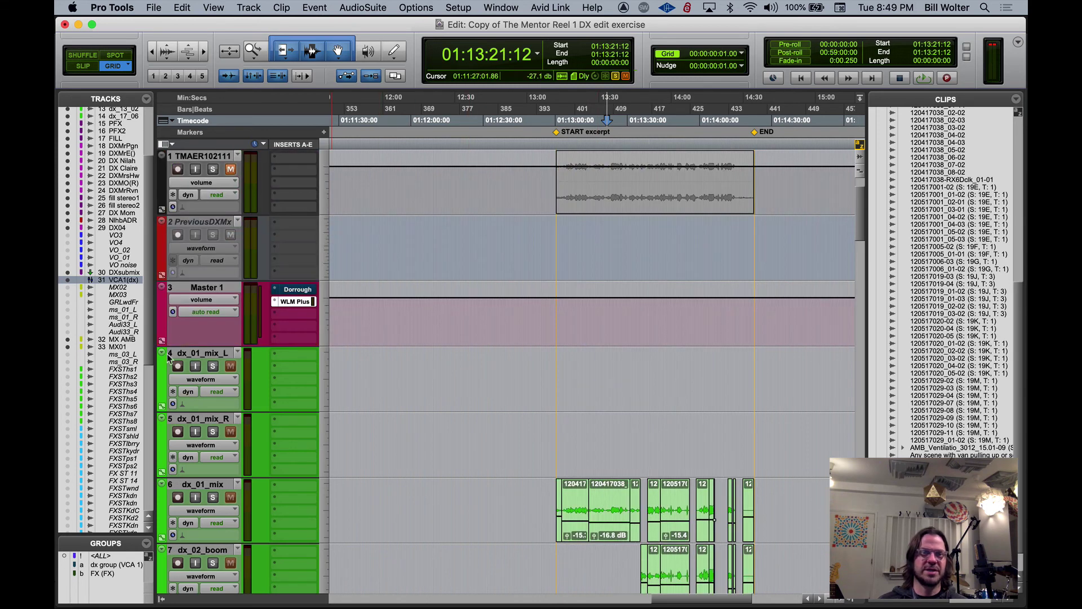
left_click(198, 355)
scroll(199, 355, "down", 10)
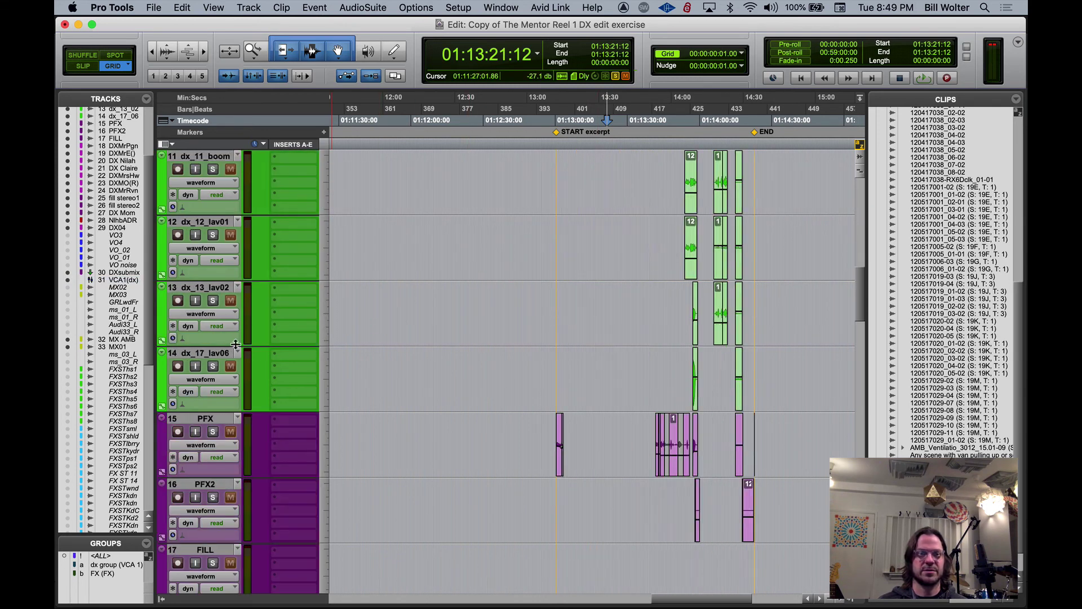
left_click(216, 355, "shift")
right_click(216, 355)
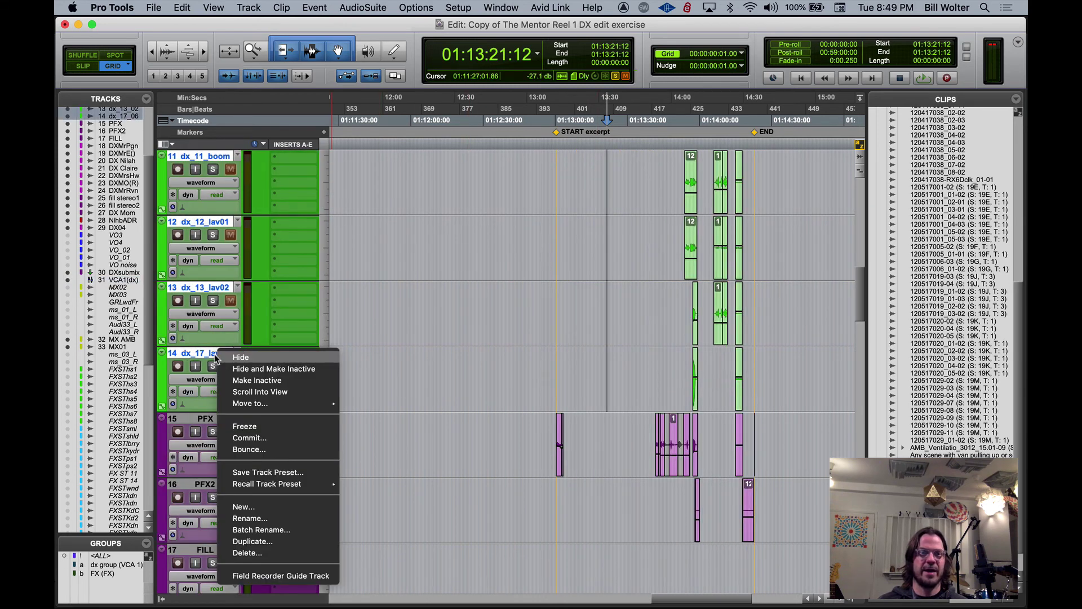
left_click(280, 384)
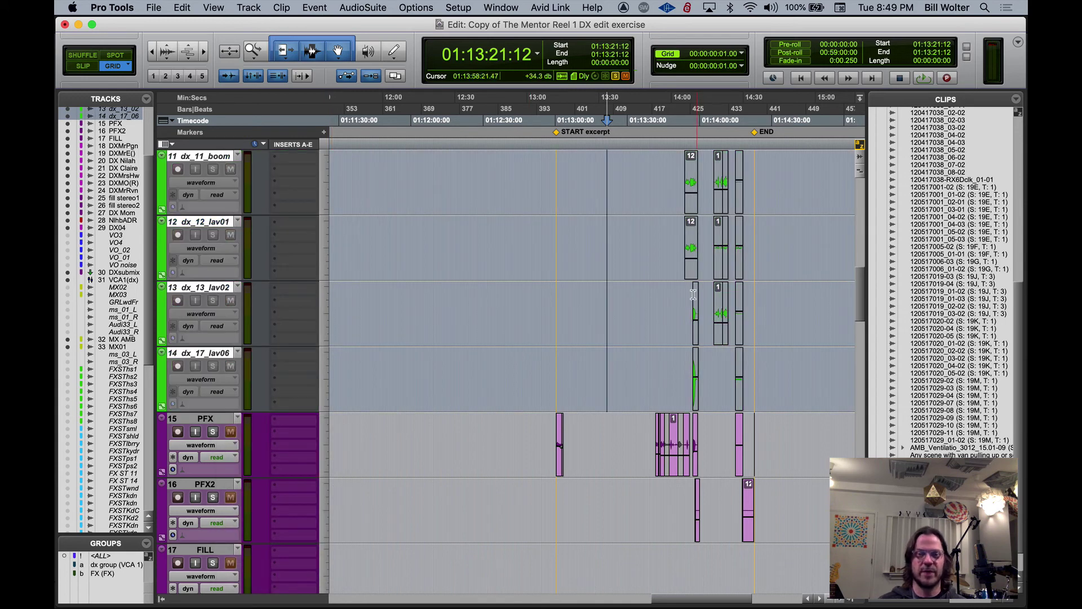
Insert the Dyn3 Compressor/Limiter (mono) after Pro-Q 2 on the DXMrOwl(Rd) track and keep that track visible beneath the plug-in window
scroll(559, 451, "down", 3)
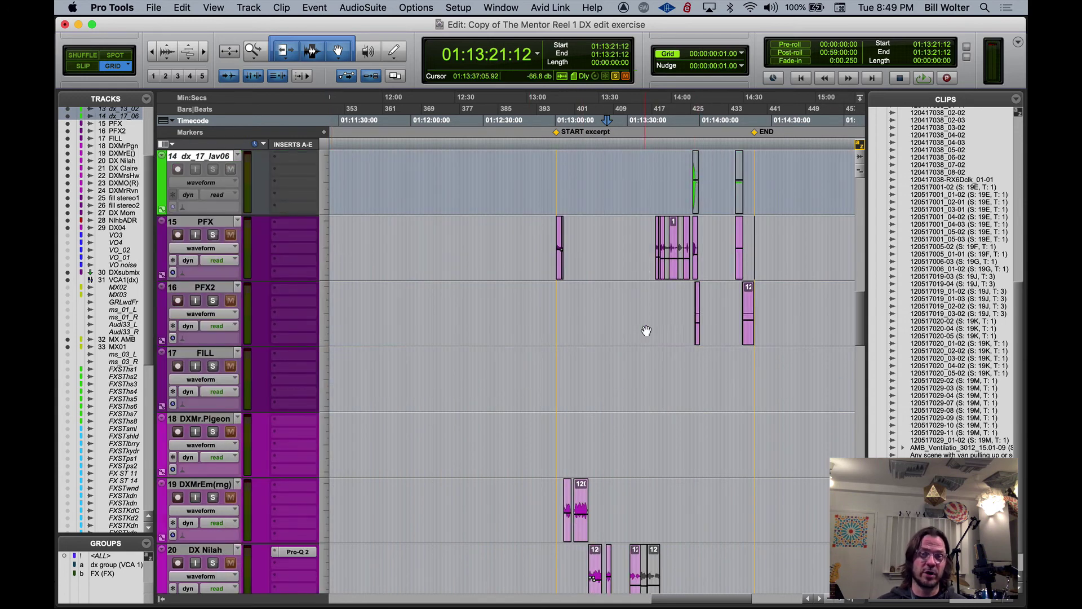
scroll(603, 434, "down", 3)
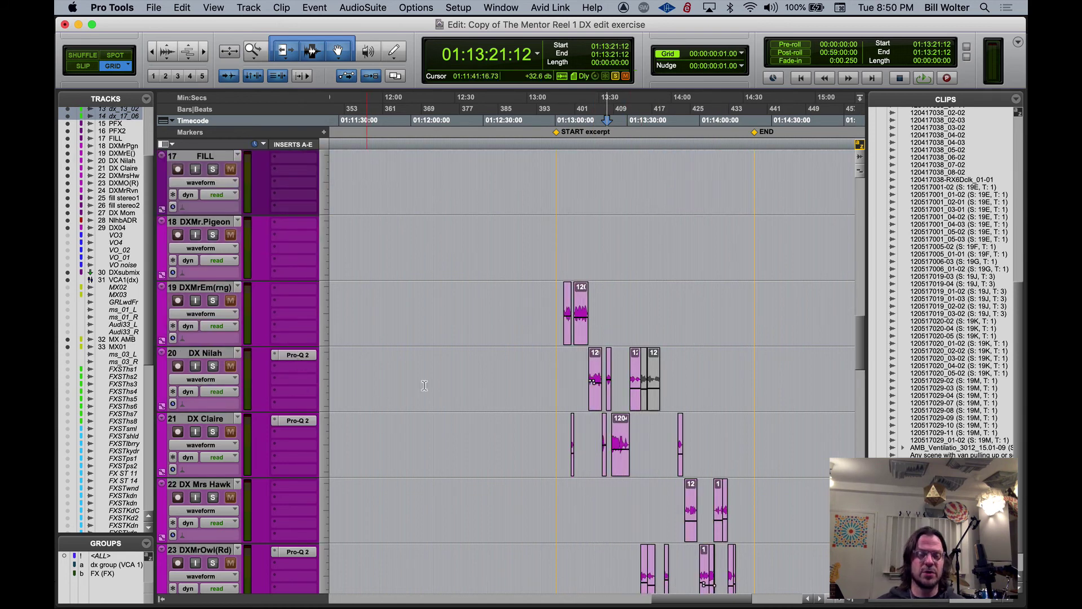
scroll(503, 356, "down", 3)
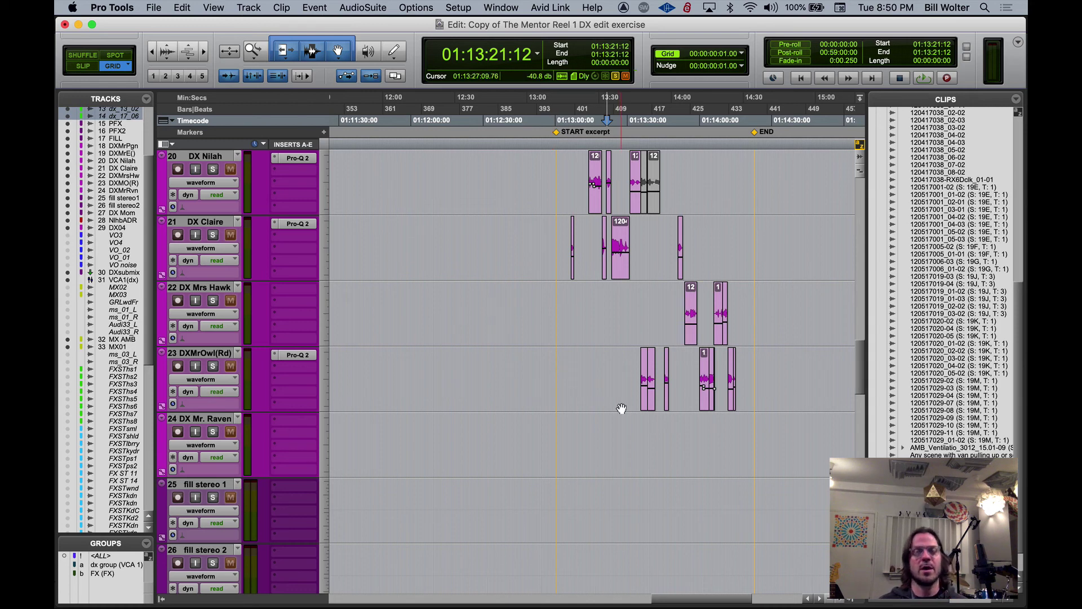
scroll(447, 367, "down", 3)
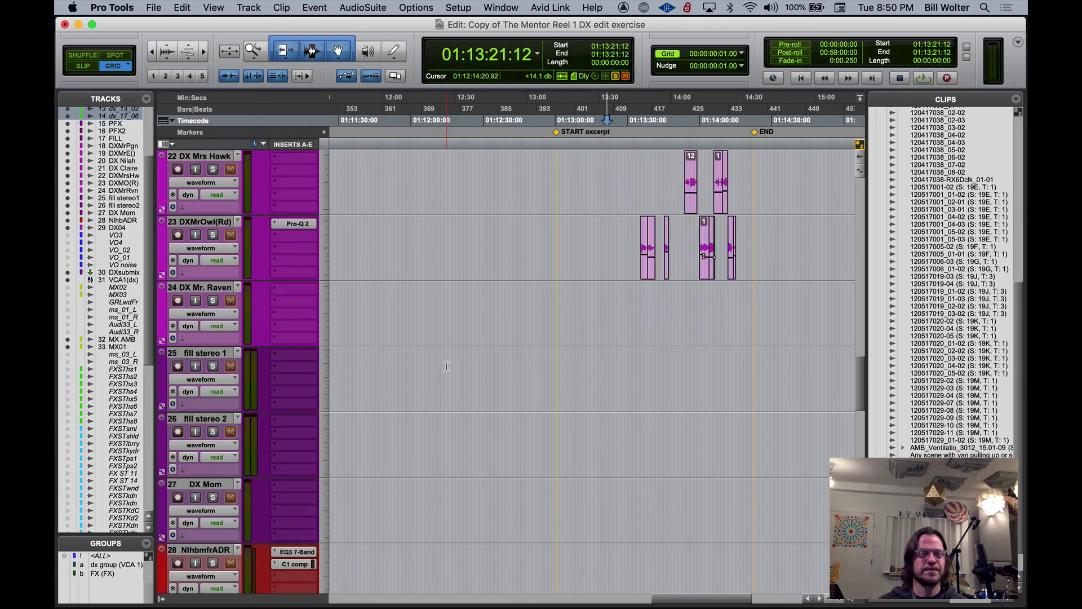
scroll(447, 367, "up", 4)
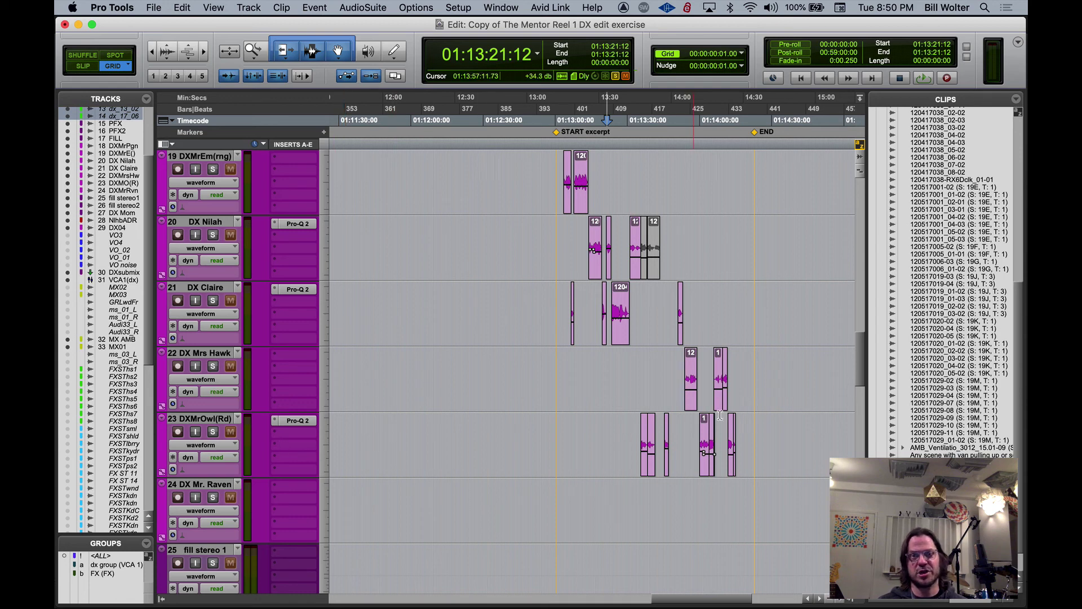
left_click(275, 432)
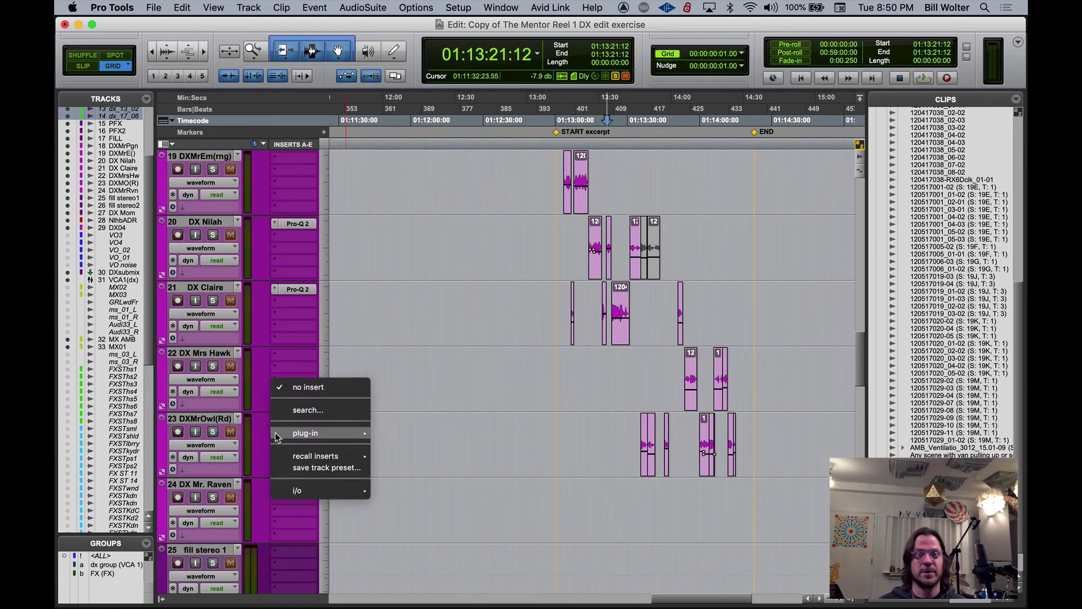
mouse_move(314, 434)
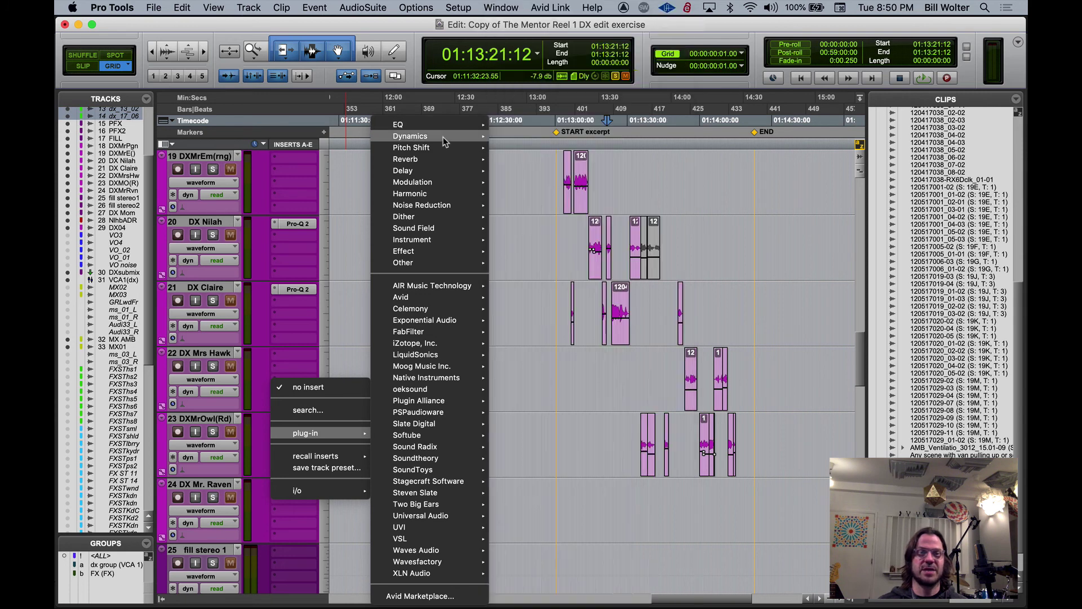
mouse_move(445, 137)
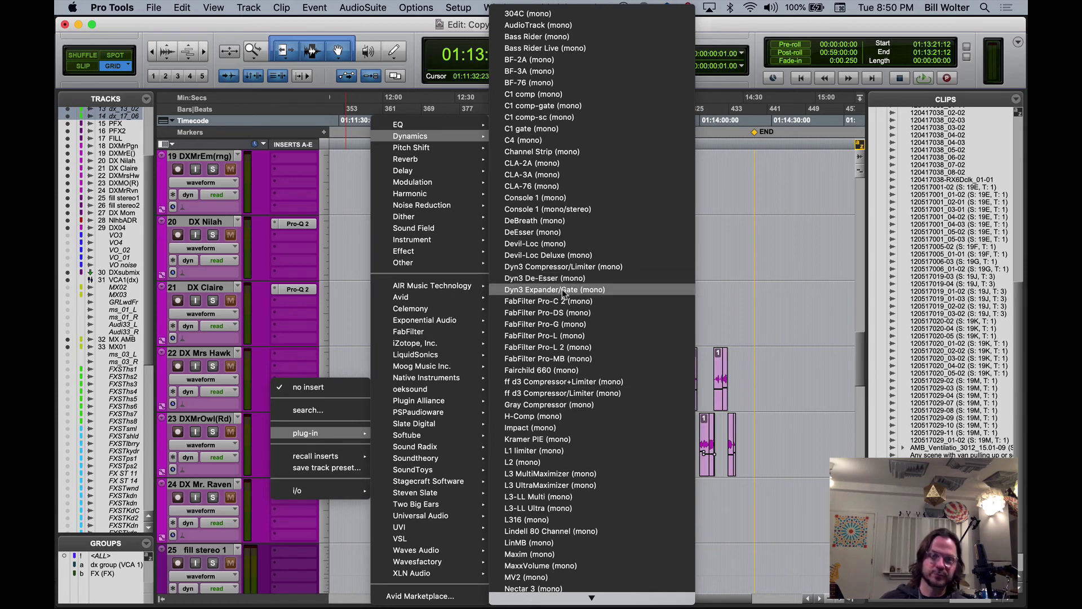
left_click(551, 267)
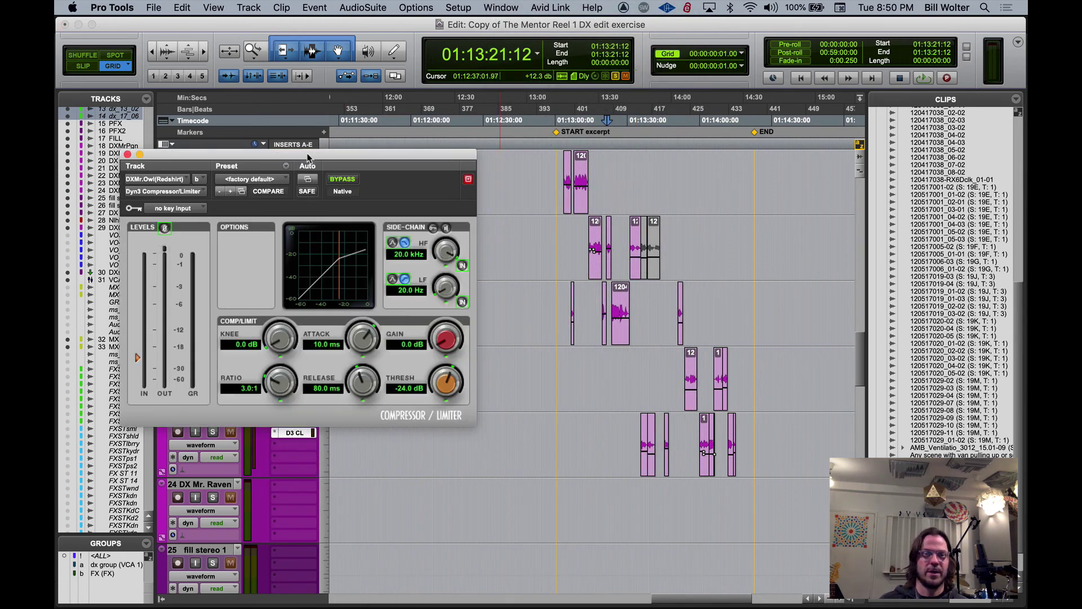
left_click_drag(308, 158, 359, 83)
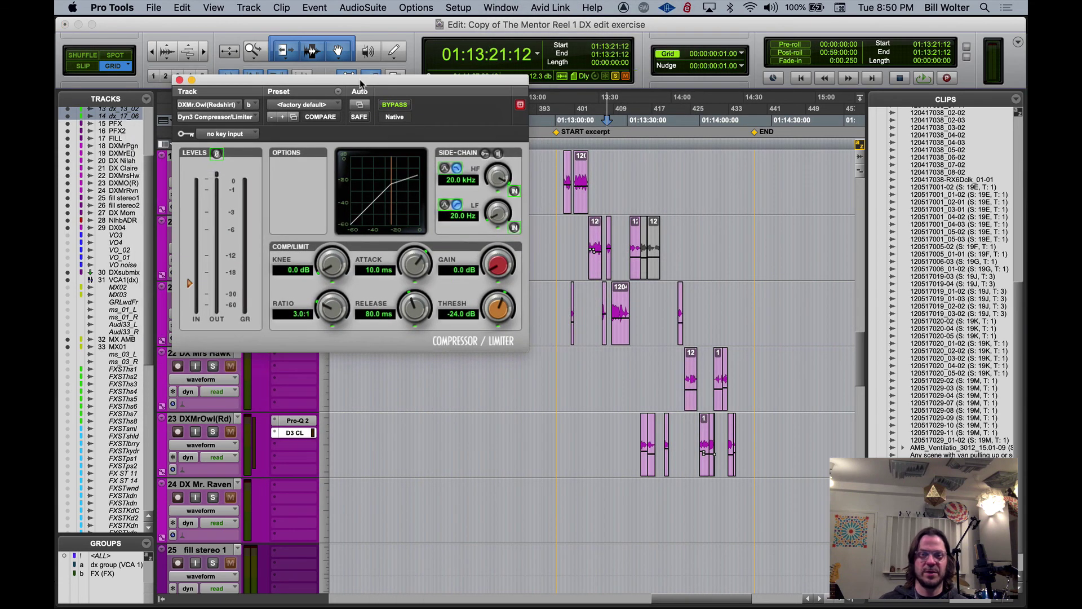
Solo the DXMrOwl(Rd) track and play its first two clips, 01:13:35:13 to 01:13:41:18, through the compressor
left_click(214, 433)
left_click_drag(637, 424, 764, 434)
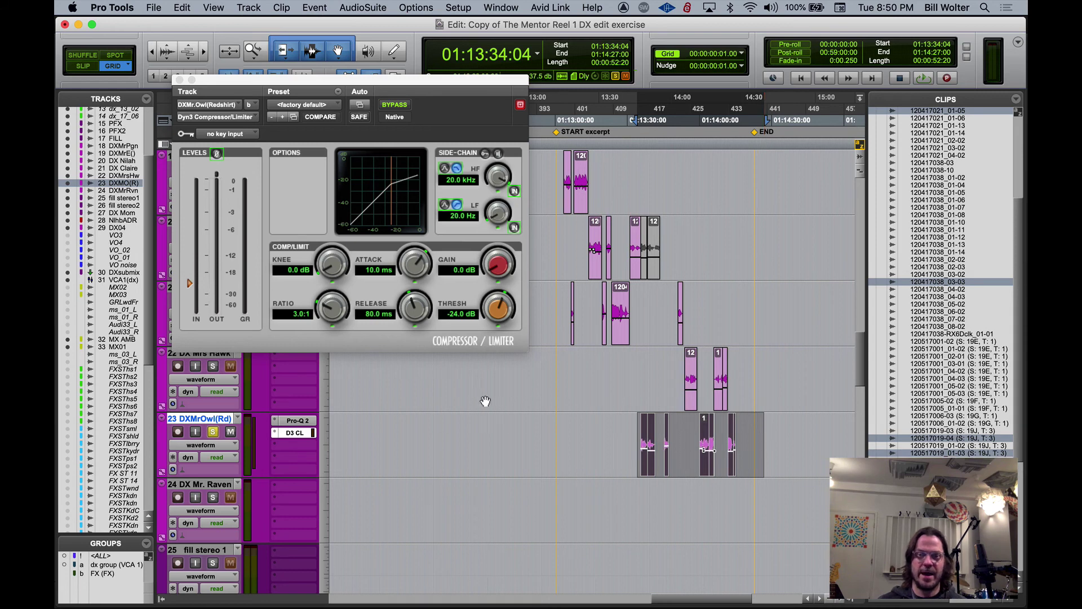
key("space")
key("super+bracketright")
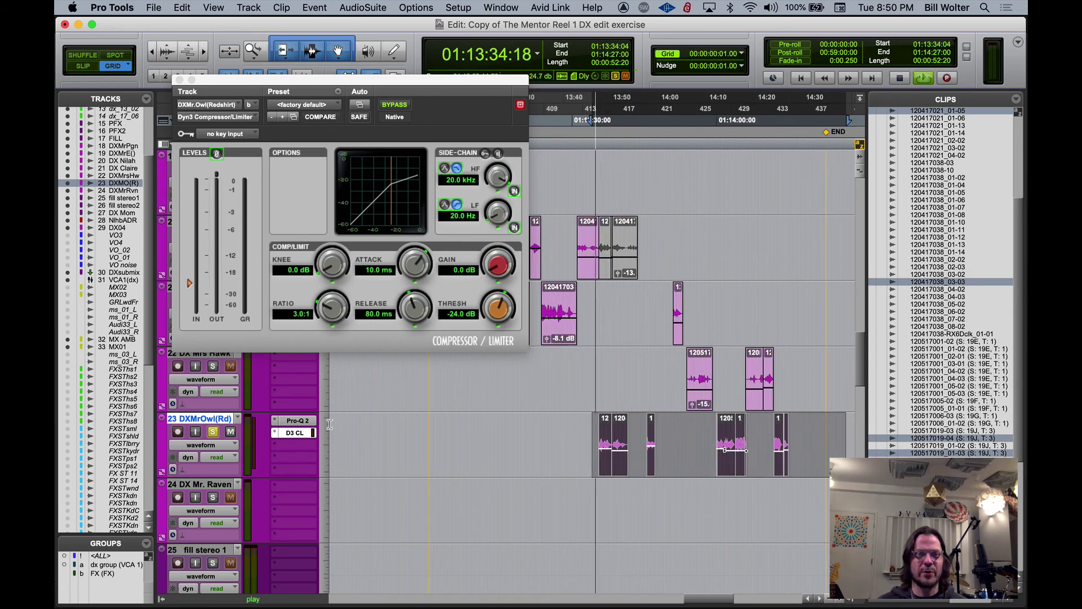
key("space")
left_click(598, 467)
left_click(605, 470)
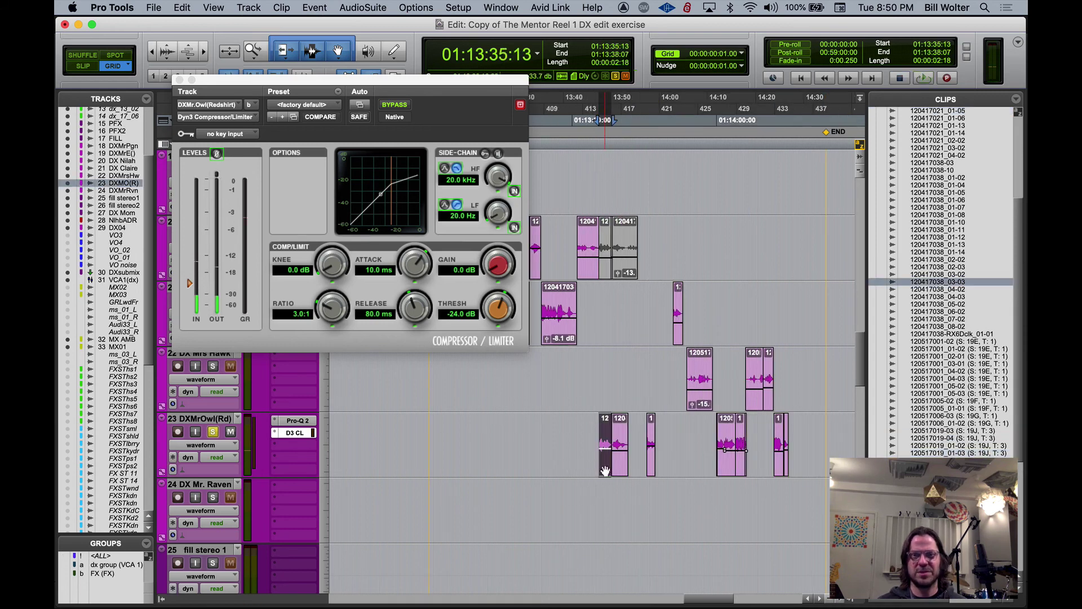
left_click(623, 468, "shift")
key("space")
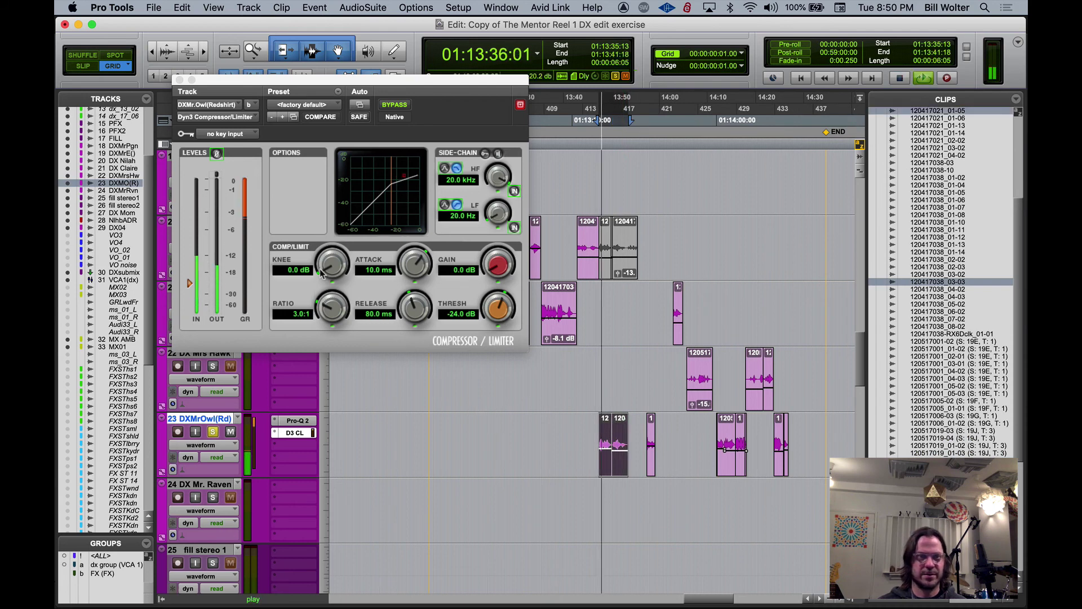
key("space")
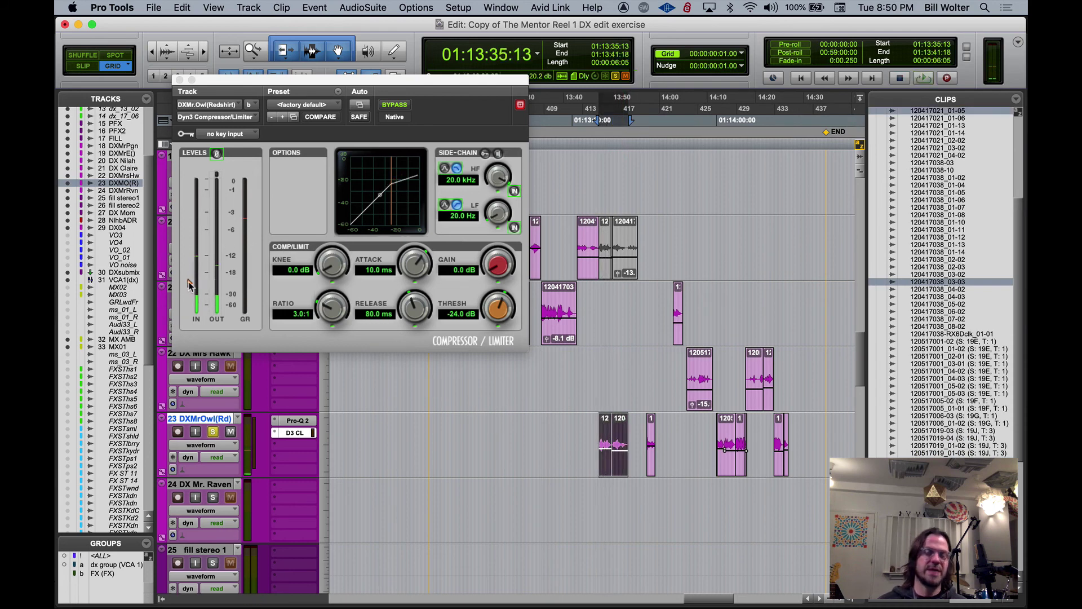
Set the compressor threshold on DXMrOwl(Rd) to -15.9 dB while auditioning the selected clips
mouse_move(188, 286)
left_mouse_down()
mouse_move(190, 258)
mouse_move(191, 269)
left_mouse_up()
key("space")
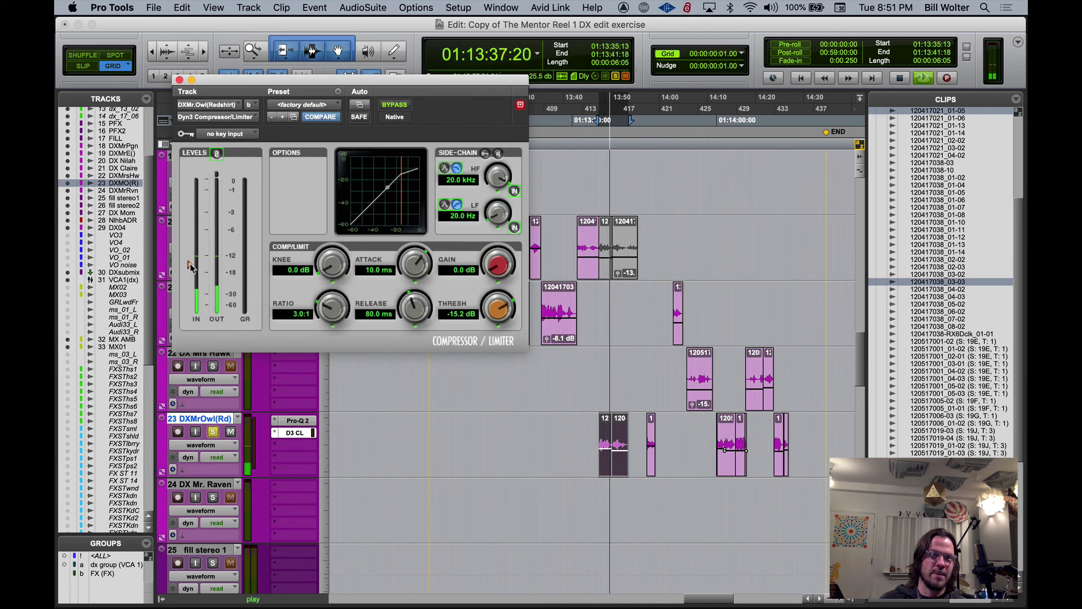
key("space")
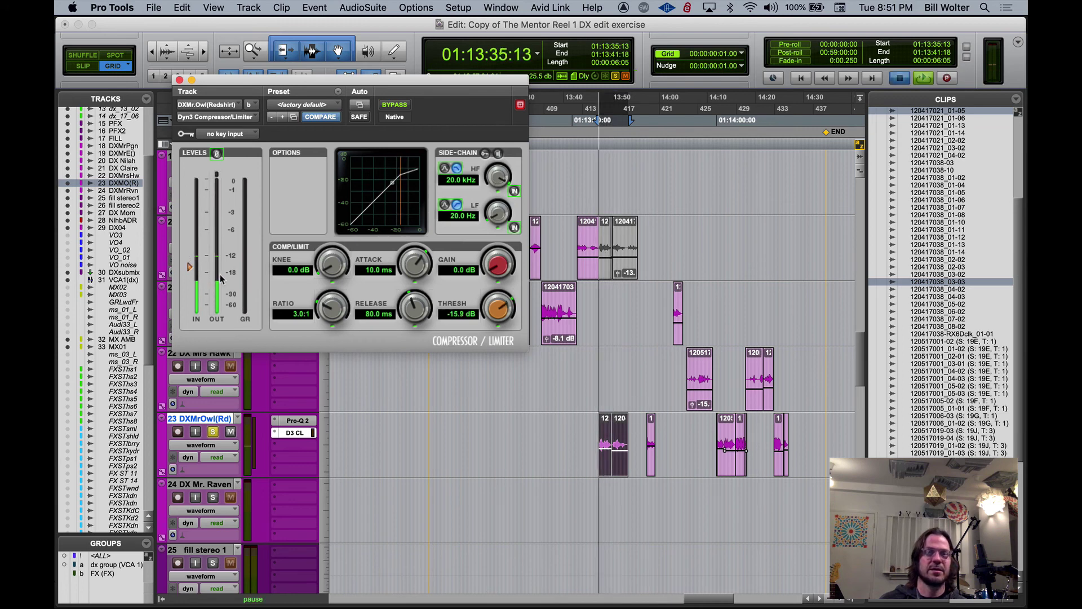
key("space")
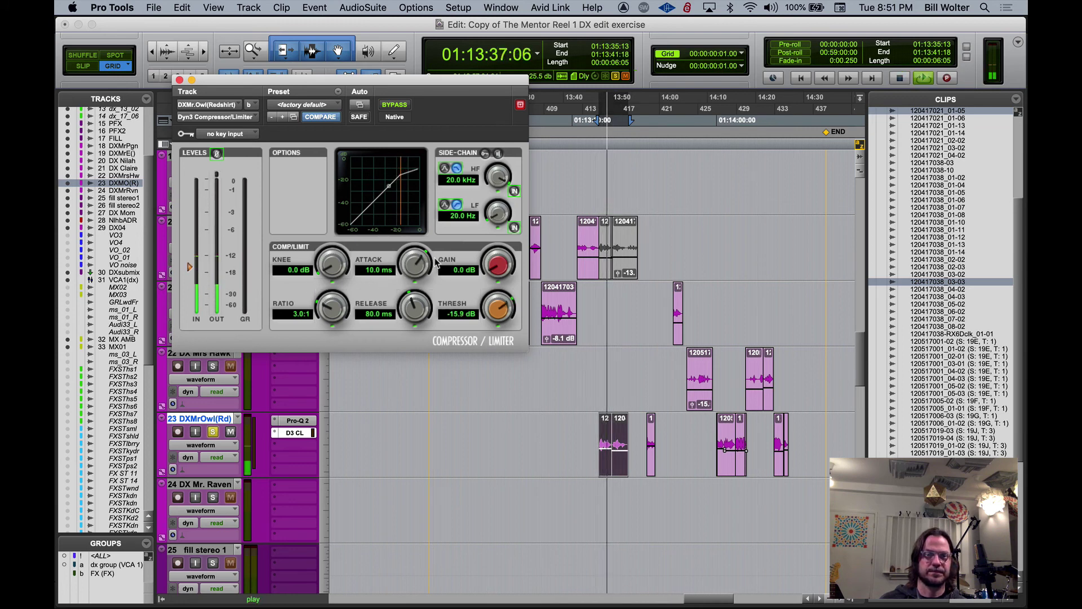
key("space")
Raise the compressor's make-up gain to 3.3 dB, replaying the selected clips to judge the level
left_click_drag(496, 263, 496, 257)
key("space")
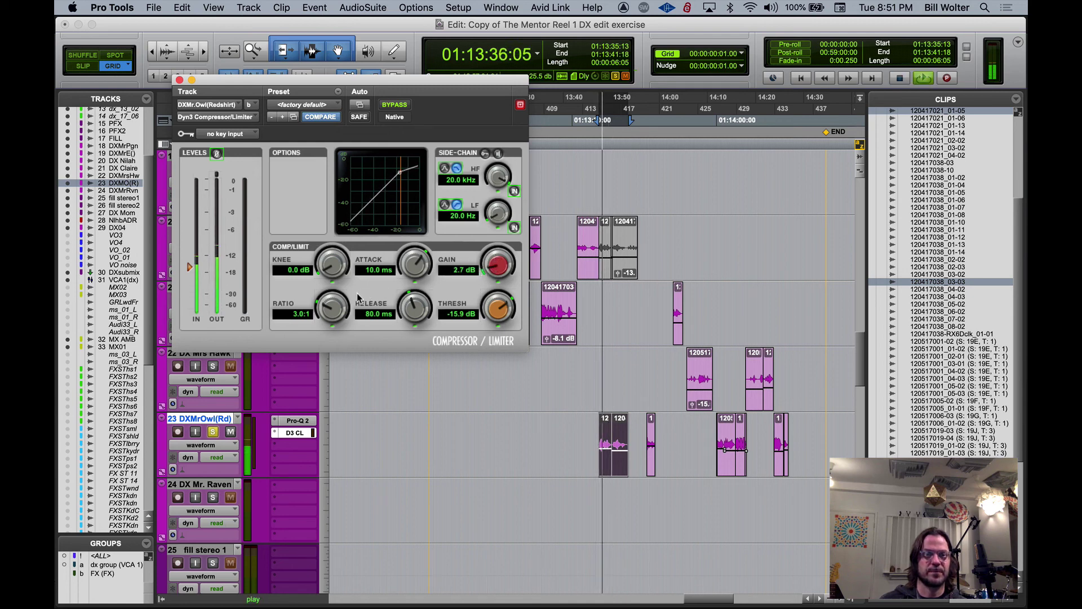
key("space")
left_click_drag(496, 270, 496, 269)
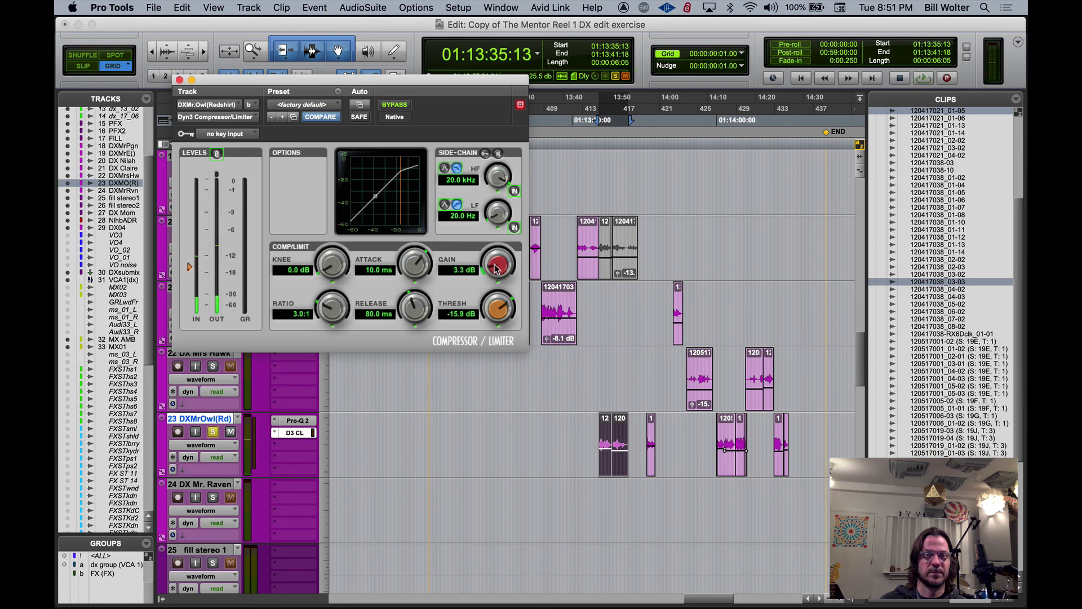
key("space")
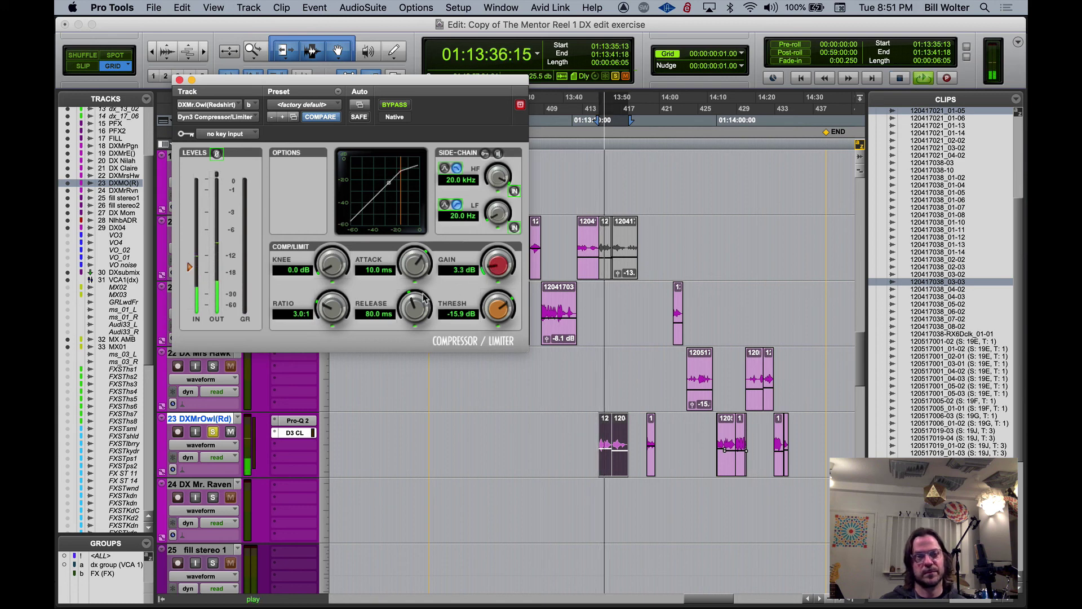
key("space")
Audition the selected clips with the compressor bypassed, and take the DXMrOwl(Rd) track out of solo
left_click(395, 106)
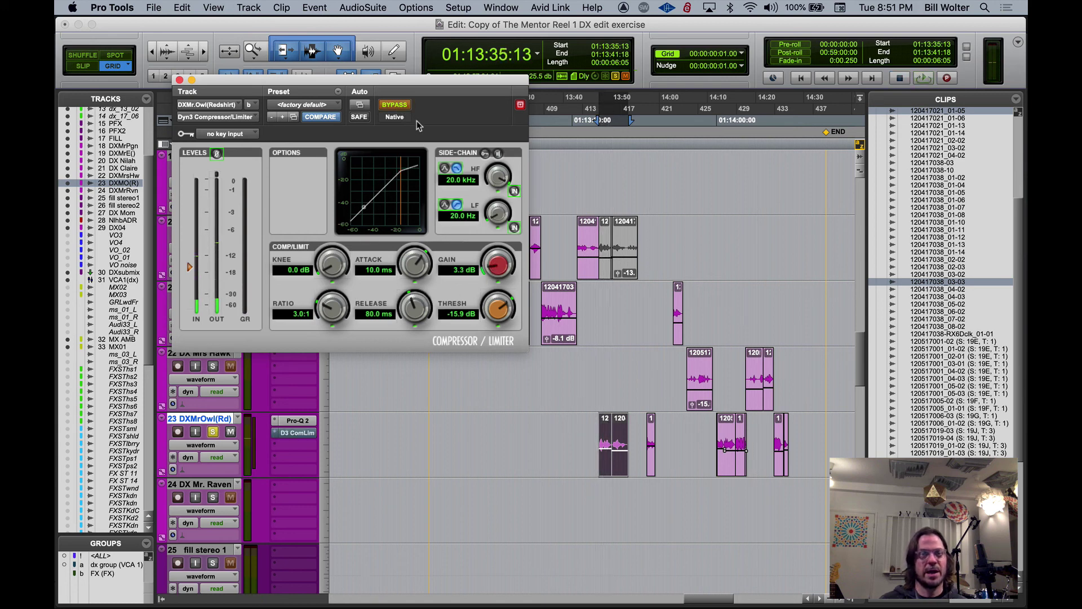
key("space")
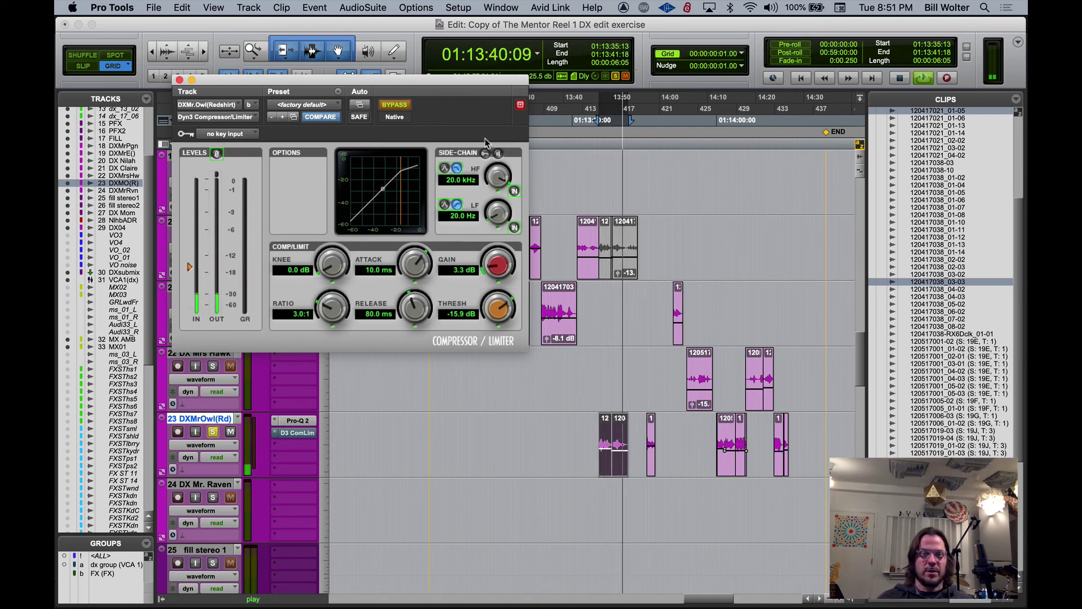
key("space")
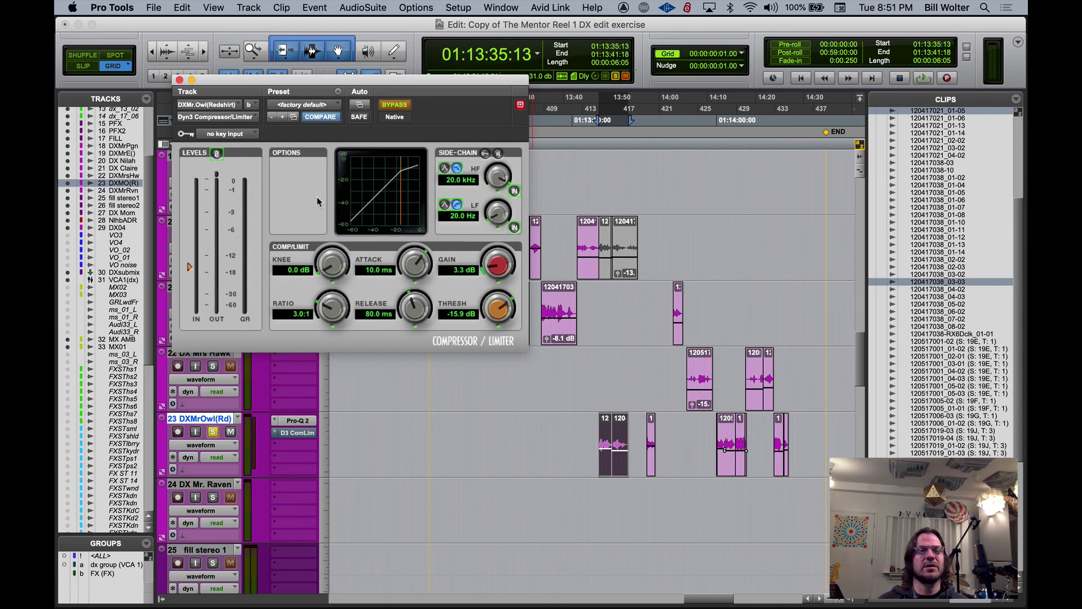
left_click(180, 80)
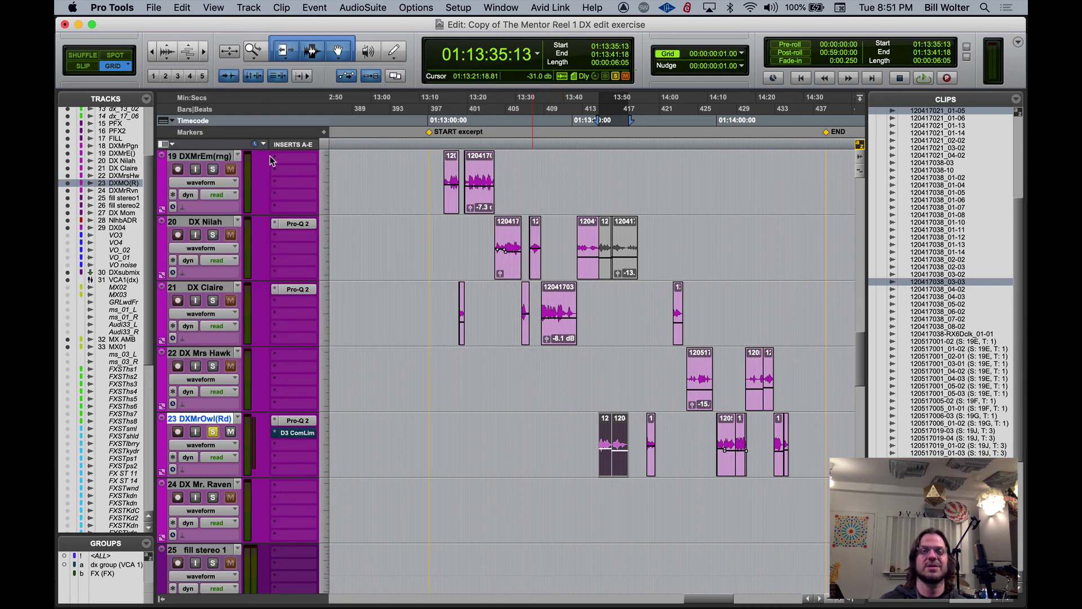
scroll(462, 185, "down", 2)
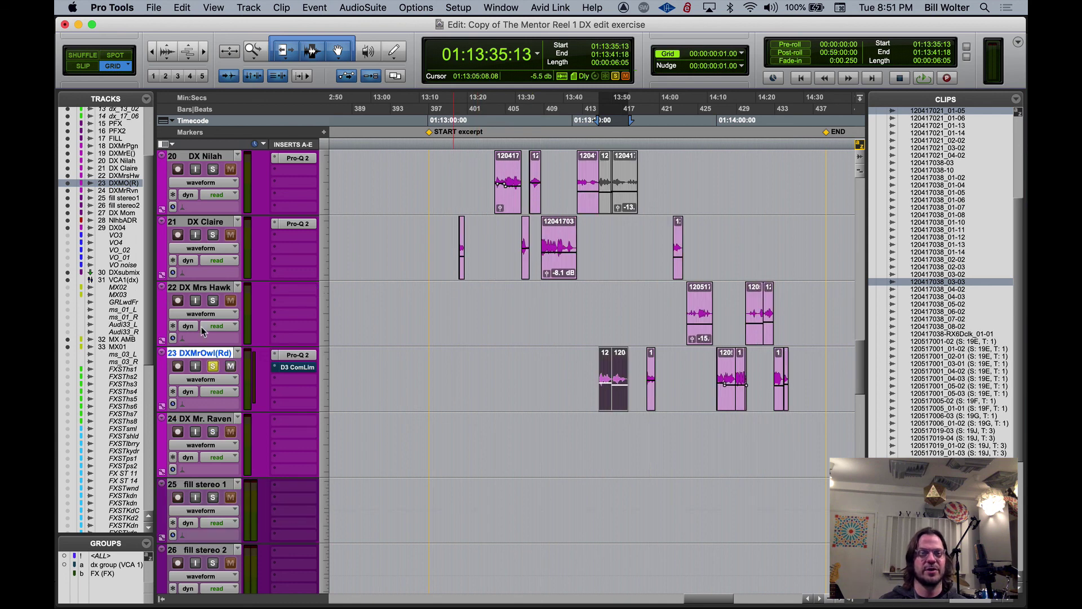
left_click(214, 367)
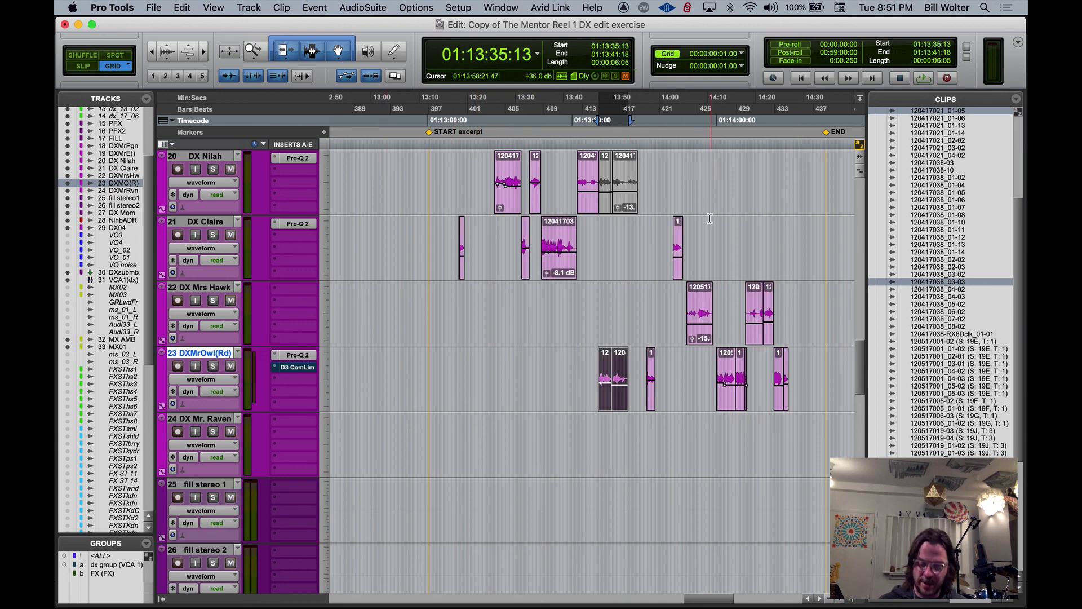
Use the memory locations to select the range from START excerpt to END, 01:13:00:08 to 01:14:22:19
key("super+Tab")
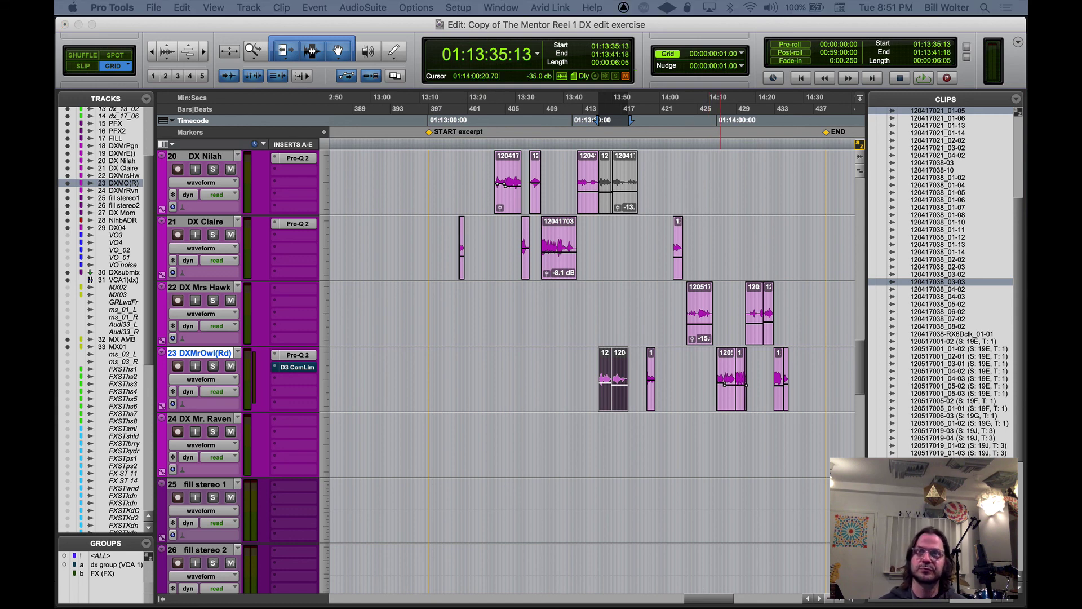
left_click_drag(801, 3, 539, 175)
left_click(505, 213)
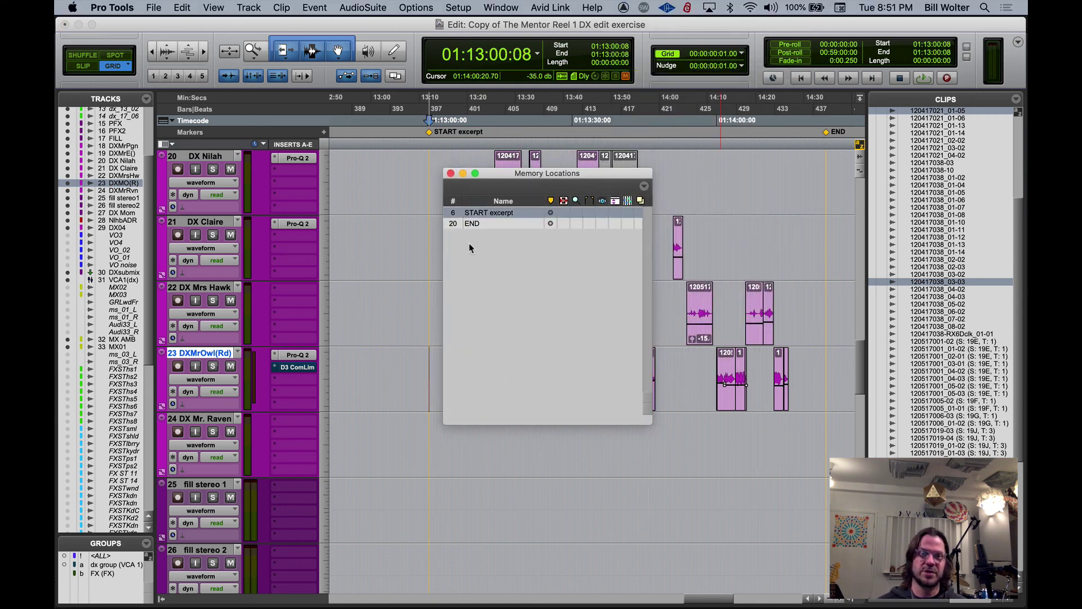
left_click(476, 224, "shift")
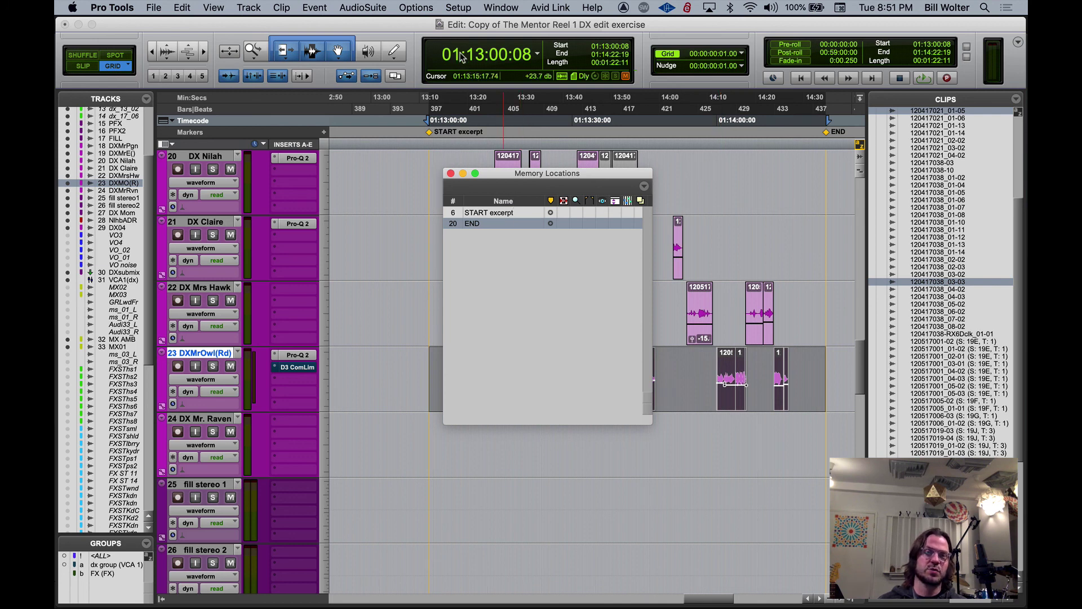
Show the Big Counter below the clips and close the Memory Locations window
key("super+KP_3")
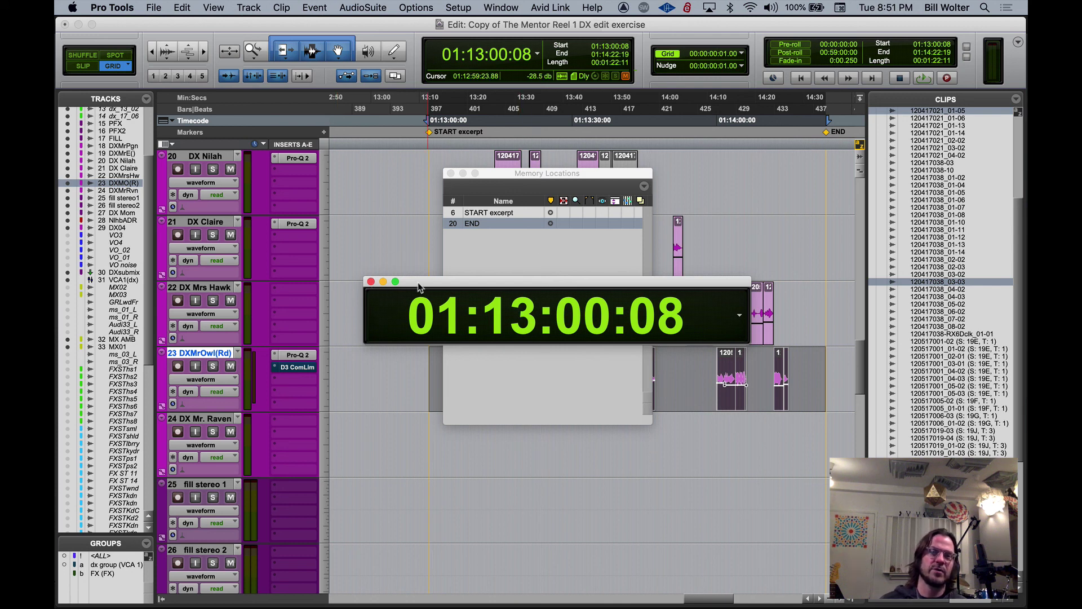
left_click_drag(418, 288, 416, 473)
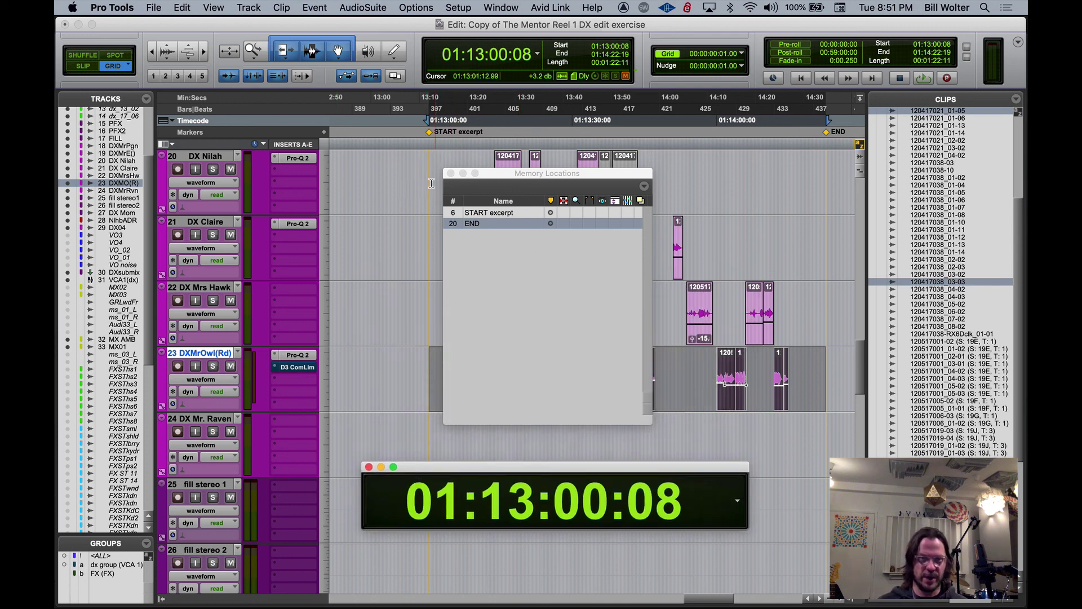
left_click(450, 173)
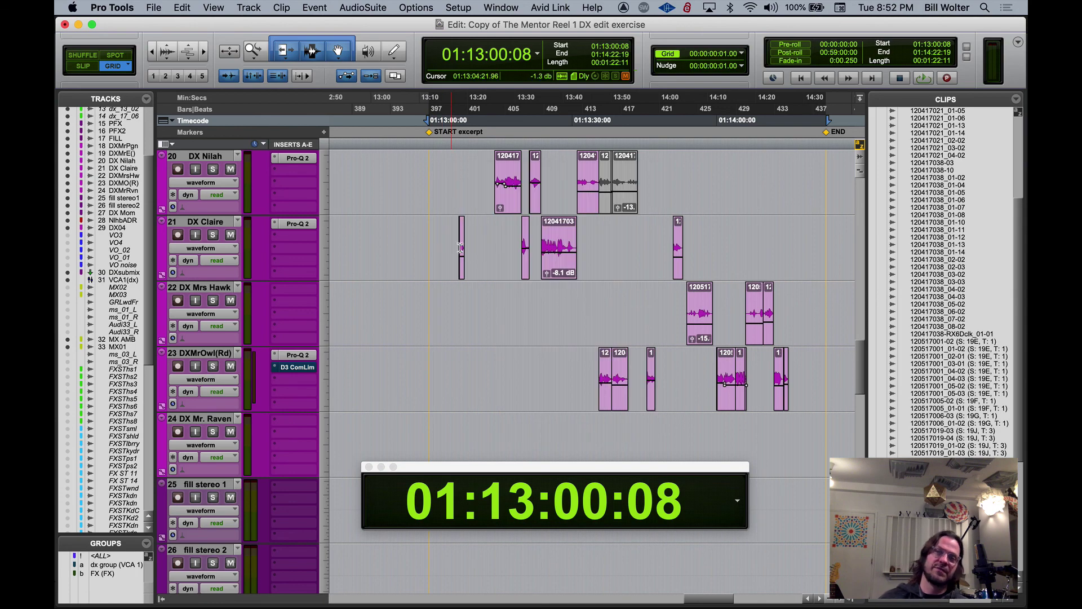
Examine the track layout from the video track to the dialogue tracks over a wider time range, closing the Big Counter
scroll(460, 248, "up", 20)
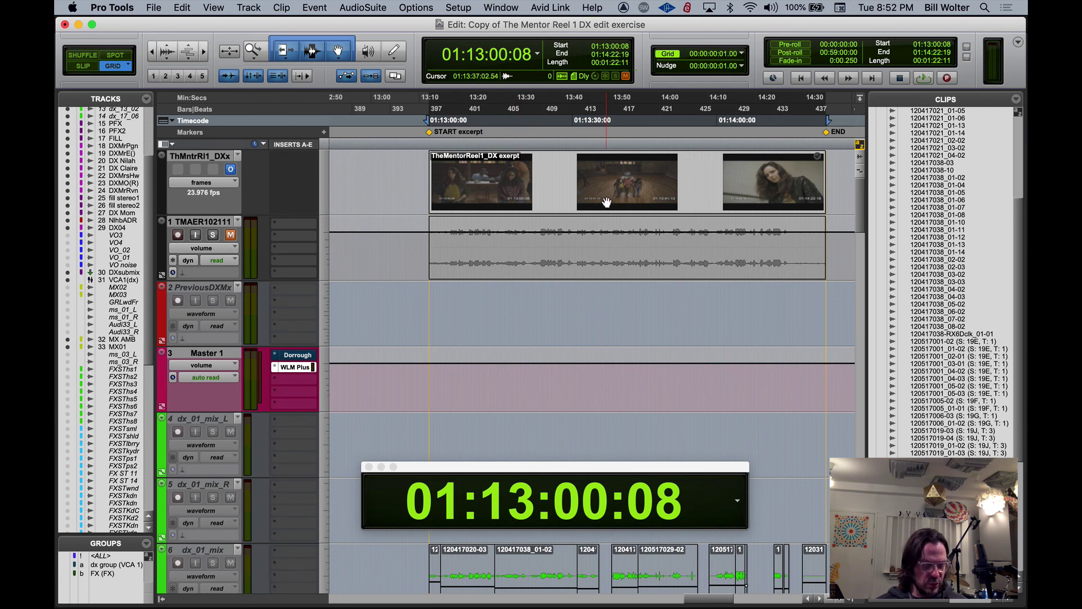
key("r")
key("r")
key("r")
key("r")
key("t")
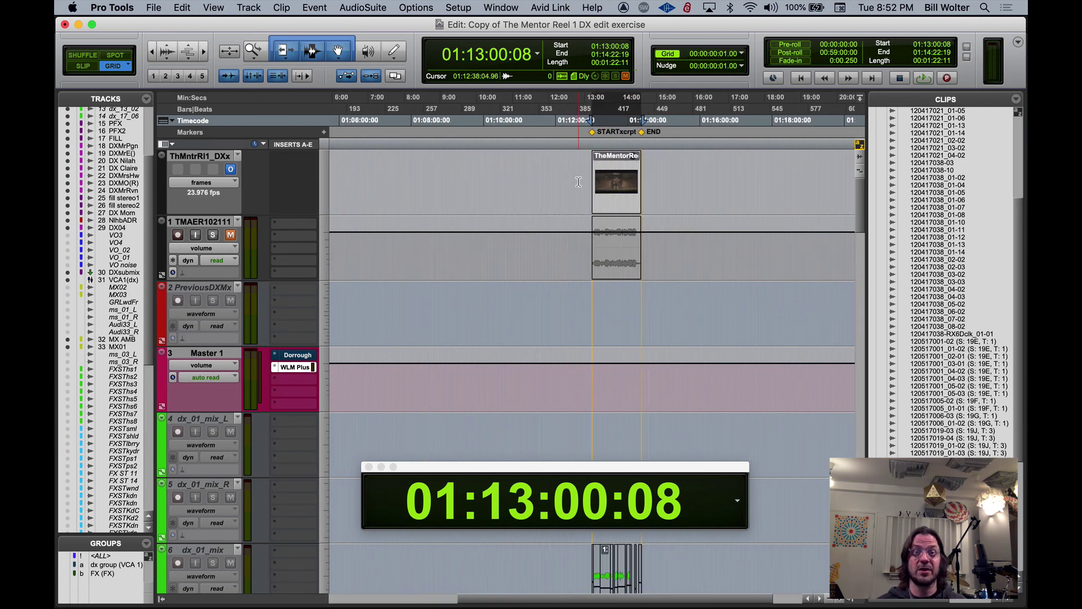
key("t")
scroll(645, 245, "right", 3)
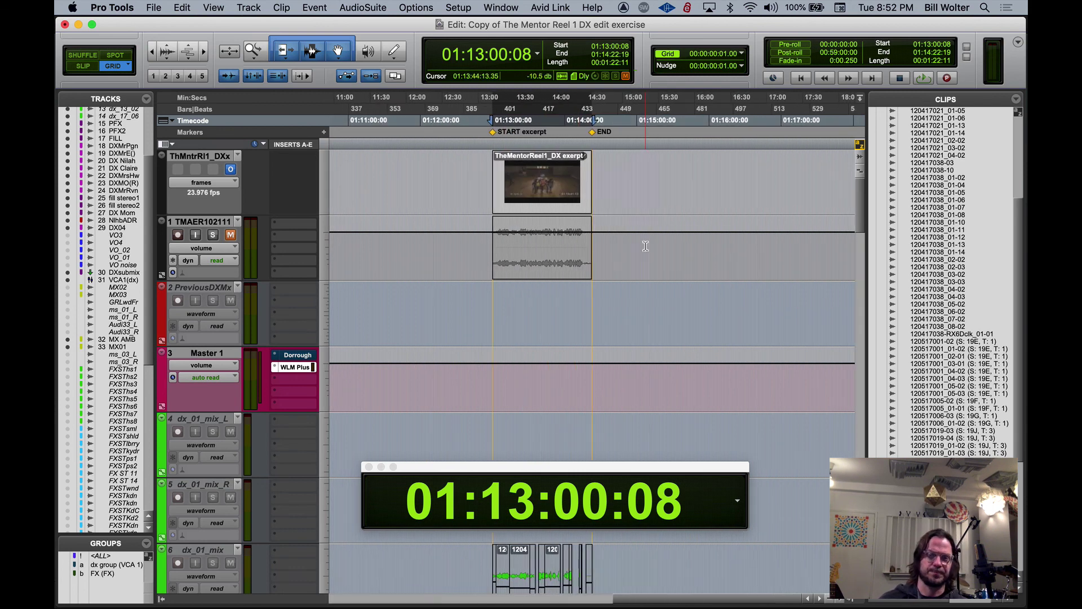
scroll(524, 297, "down", 10)
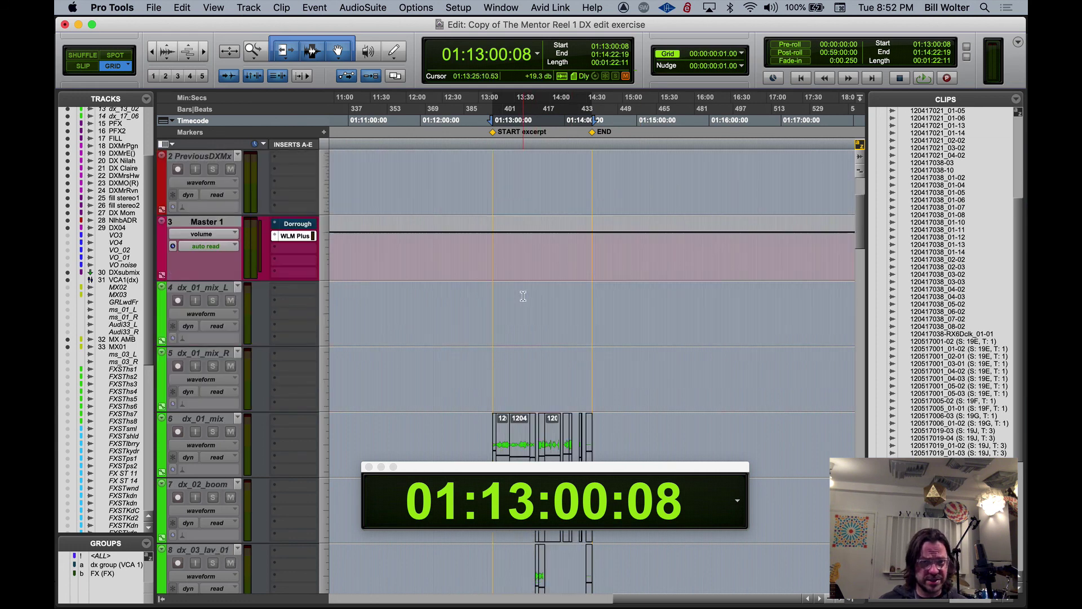
left_click(369, 467)
scroll(584, 283, "up", 9)
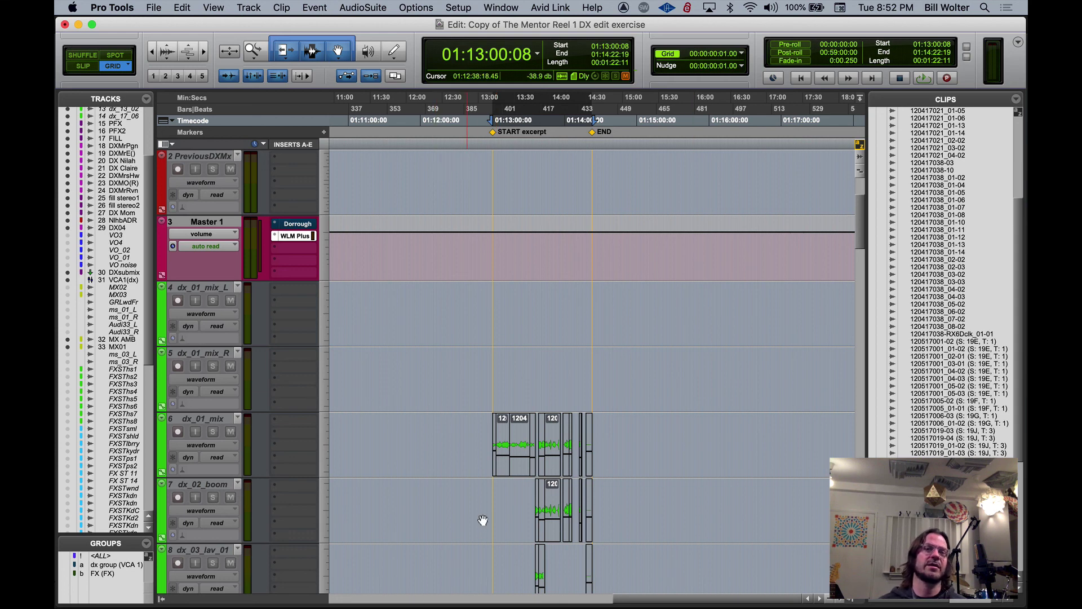
scroll(482, 520, "down", 12)
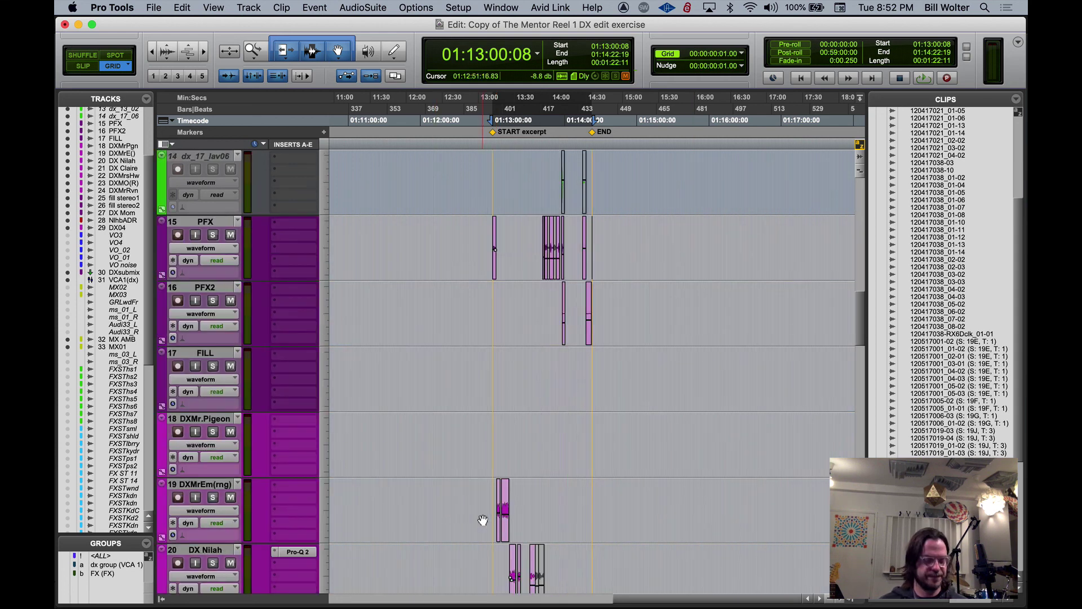